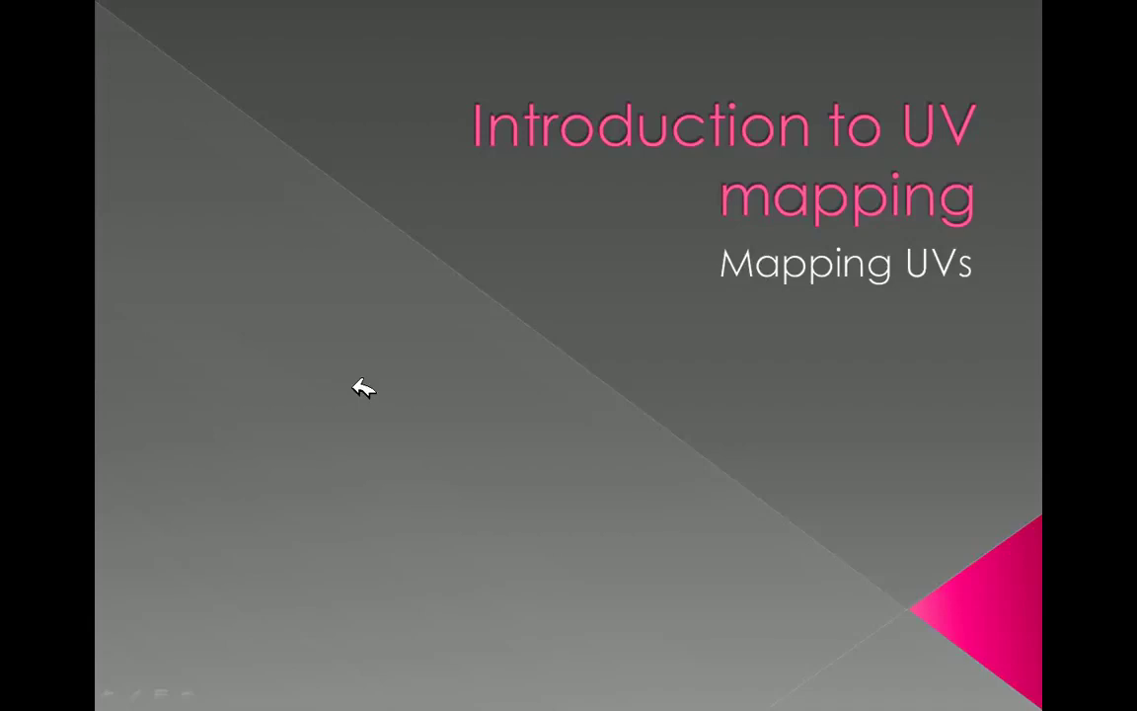
Step: Advance the slide show through the Mapping UVs, UV mapping and Creating UVs slides to 'Step 1 for uv texture editor'
{"action": "left_click", "coordinate": [515, 369]}
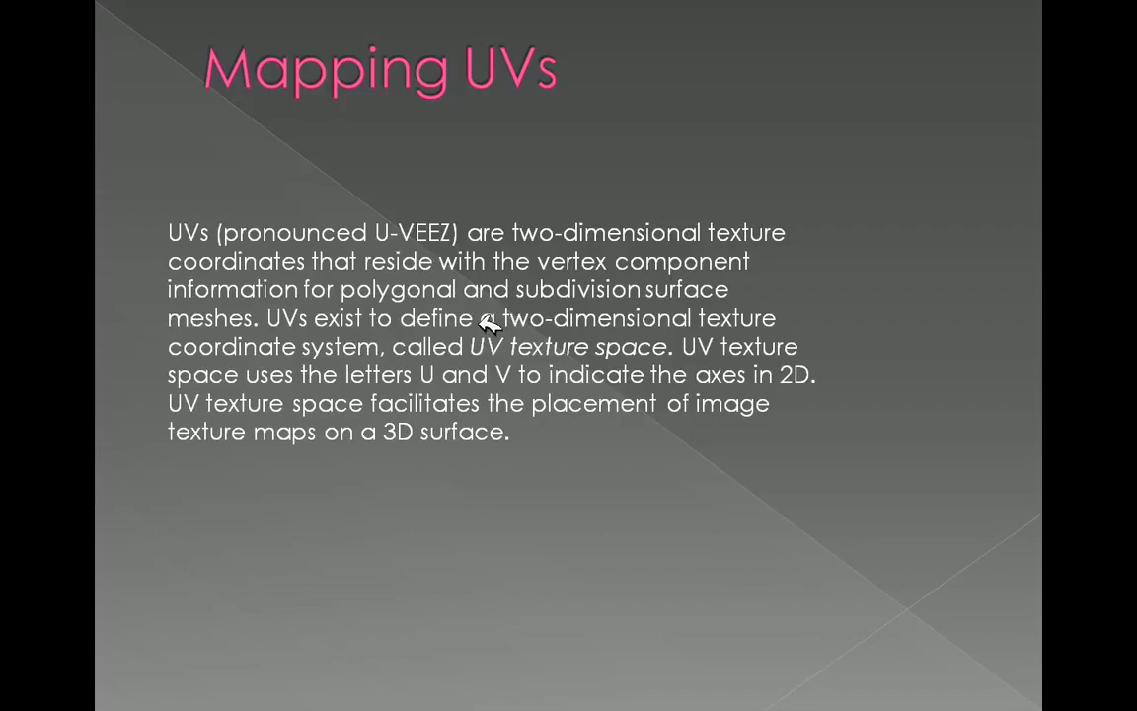
{"action": "left_click", "coordinate": [549, 396]}
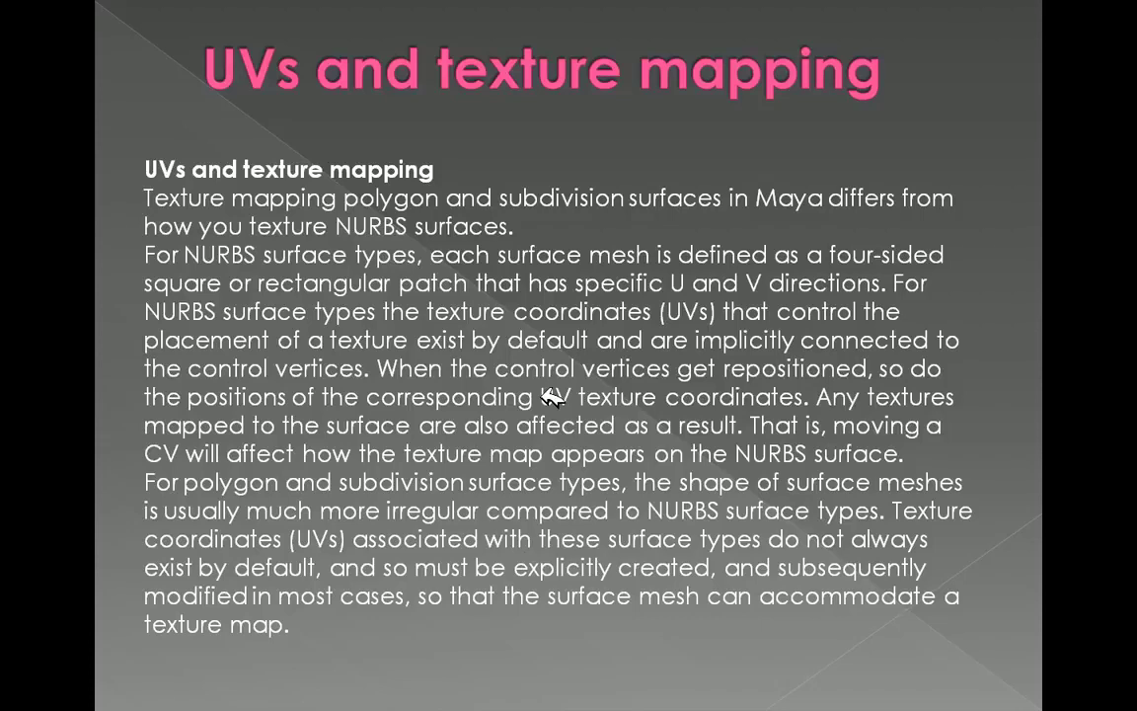
{"action": "left_click", "coordinate": [553, 397]}
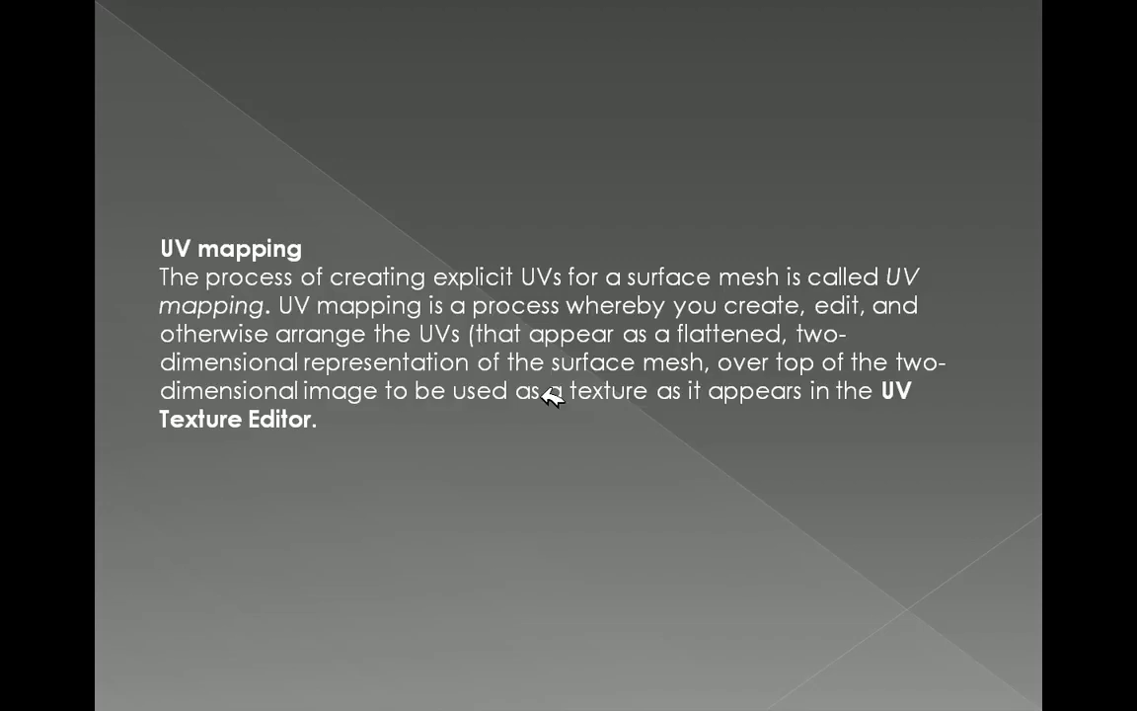
{"action": "left_click", "coordinate": [552, 396]}
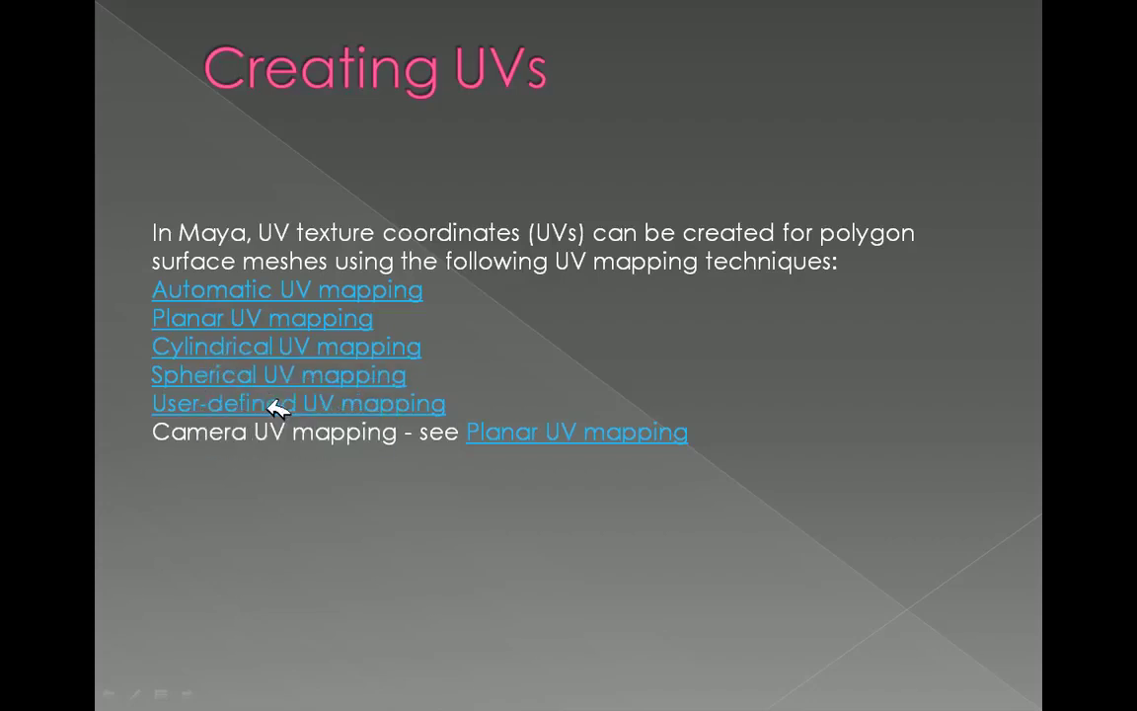
{"action": "left_click", "coordinate": [738, 378]}
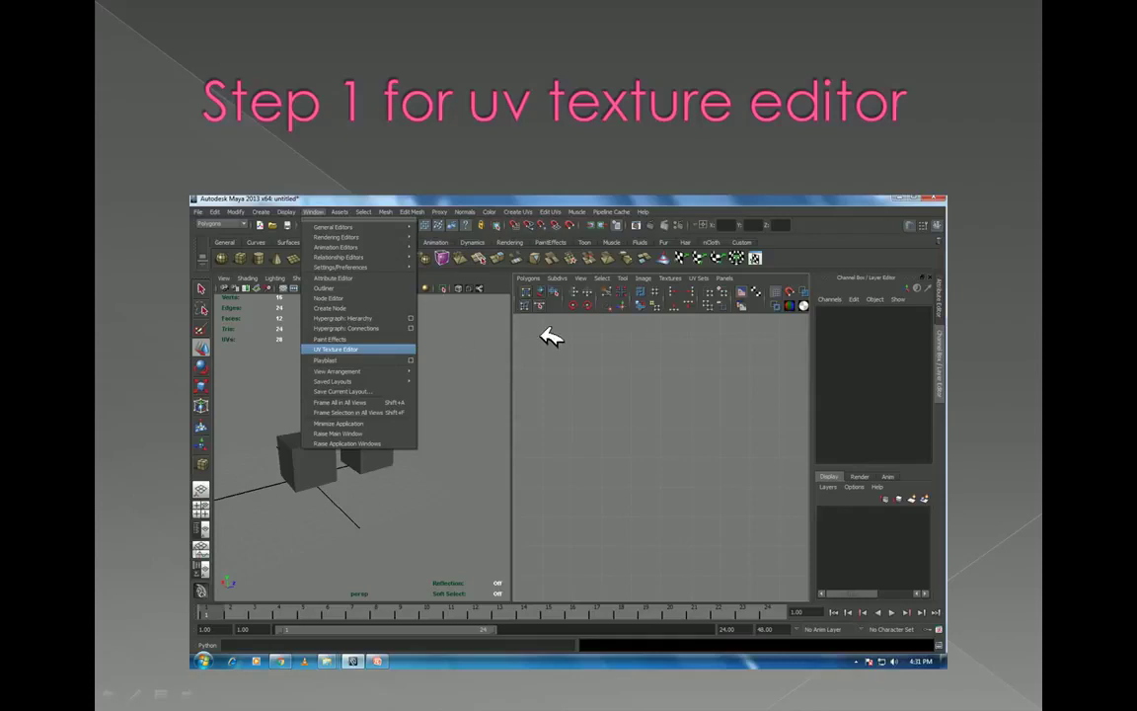
Step: Switch between the open windows and return to the full-screen PowerPoint slide show
{"action": "key", "text": "alt+Tab"}
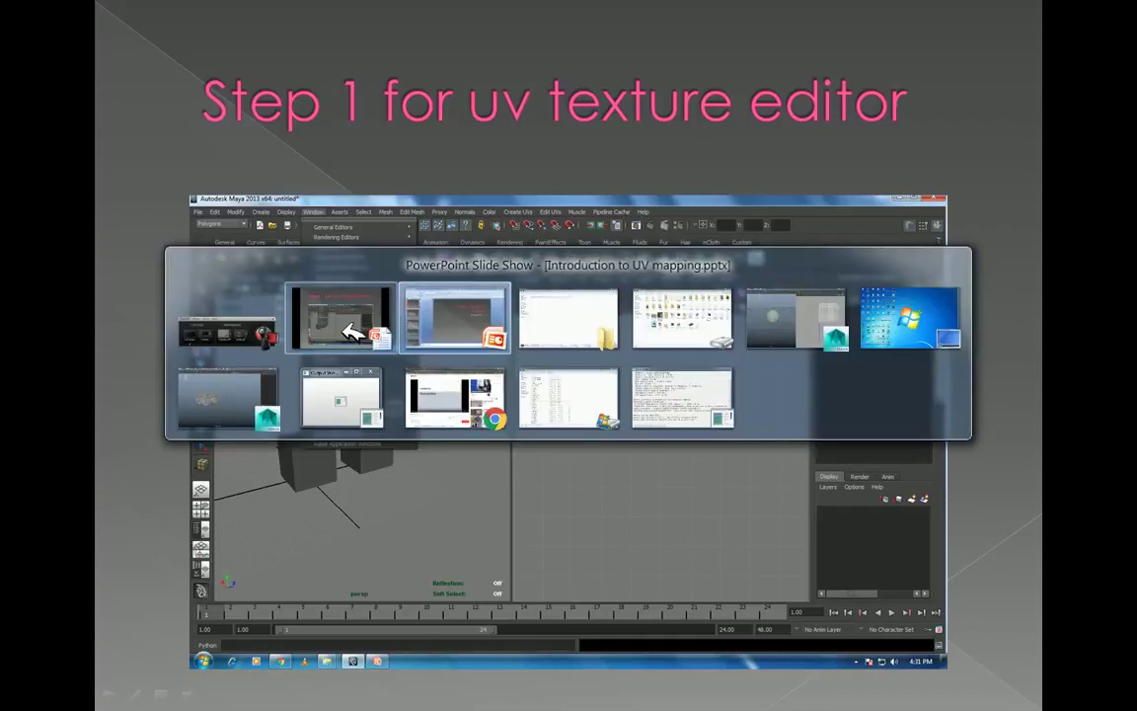
{"action": "key", "text": "alt"}
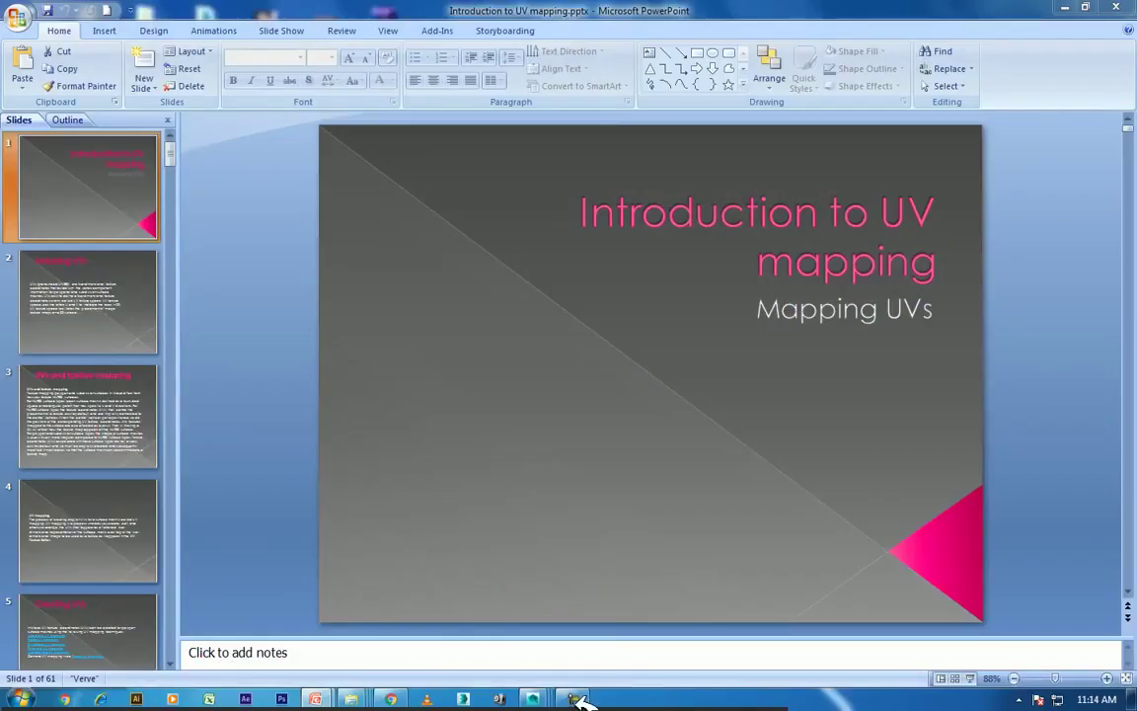
{"action": "left_click", "coordinate": [538, 697]}
{"action": "key", "text": "alt+Tab"}
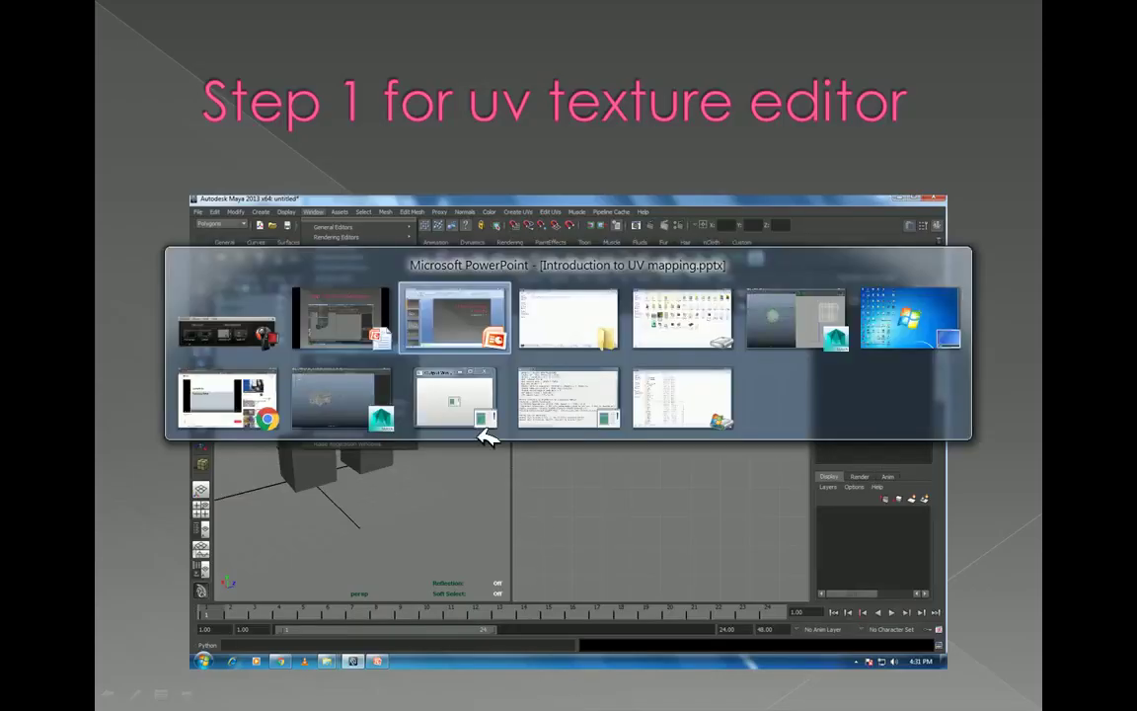
{"action": "key", "text": "alt+Tab"}
{"action": "key", "text": "alt+Tab"}
{"action": "key", "text": "alt+Tab"}
{"action": "key", "text": "alt+Tab"}
{"action": "key", "text": "alt+Tab"}
{"action": "key", "text": "alt+Tab"}
{"action": "key", "text": "alt+Tab"}
{"action": "key", "text": "alt+Tab"}
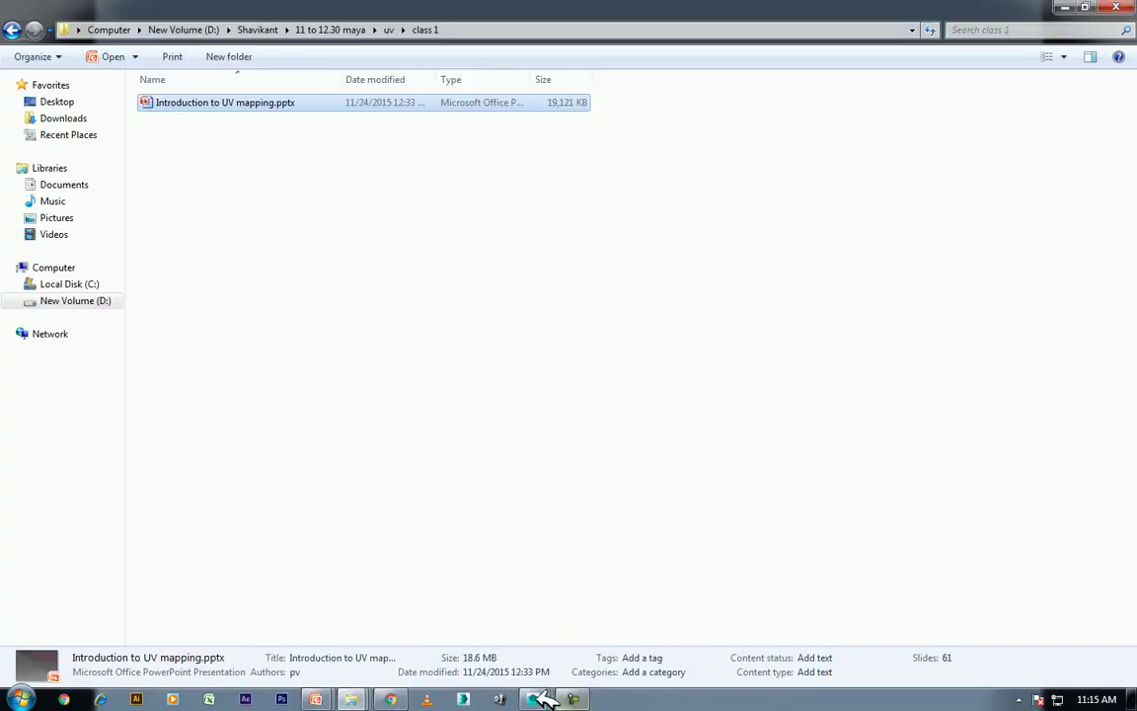
Step: Bring the untitled Maya 2016 window forward to view its UV menu, then return to the slide show
{"action": "mouse_move", "coordinate": [533, 699]}
{"action": "left_click", "coordinate": [756, 617]}
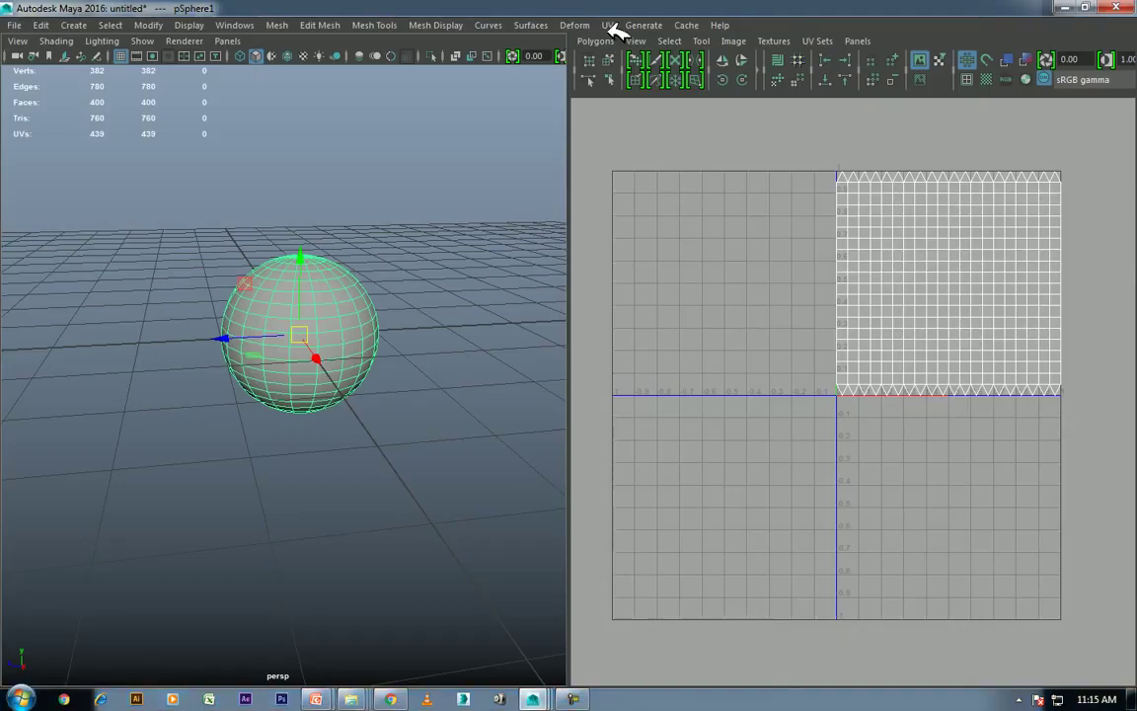
{"action": "left_click", "coordinate": [610, 26]}
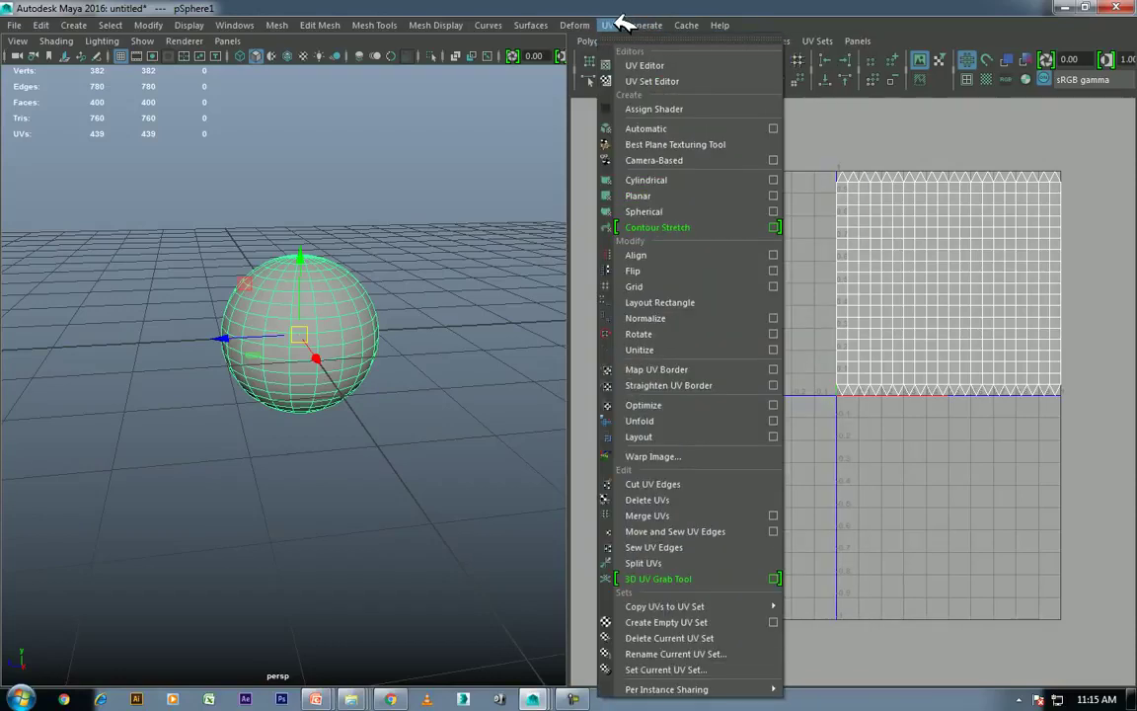
{"action": "key", "text": "alt+Tab"}
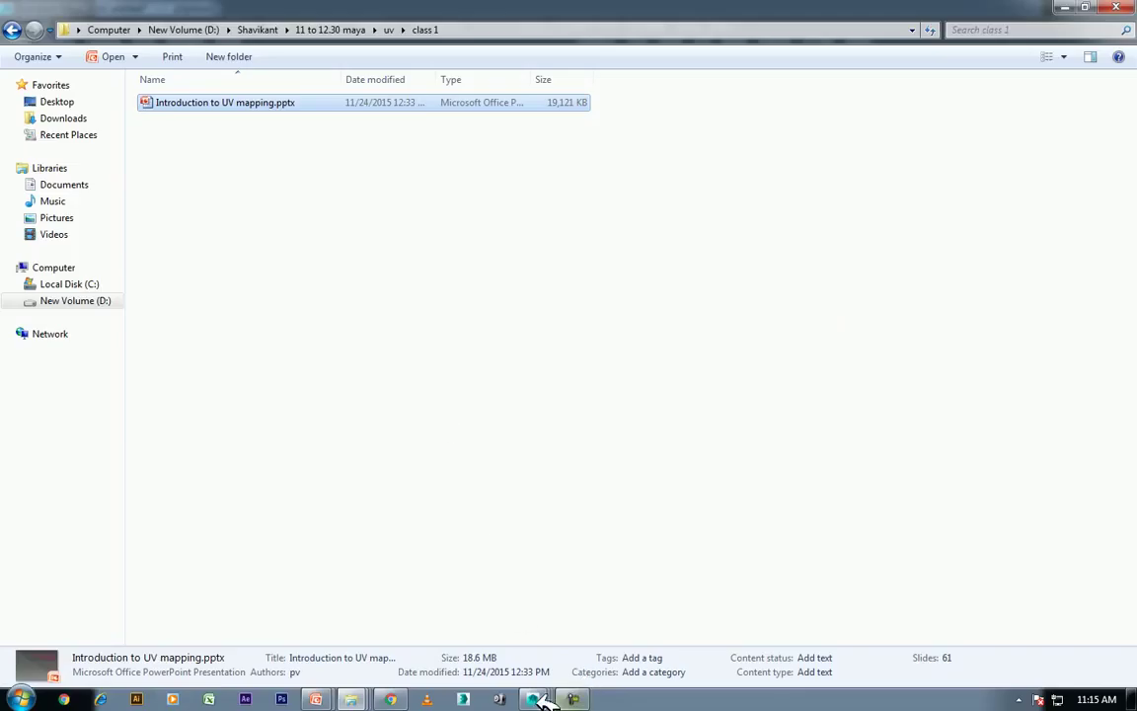
{"action": "mouse_move", "coordinate": [315, 699]}
{"action": "left_click", "coordinate": [397, 638]}
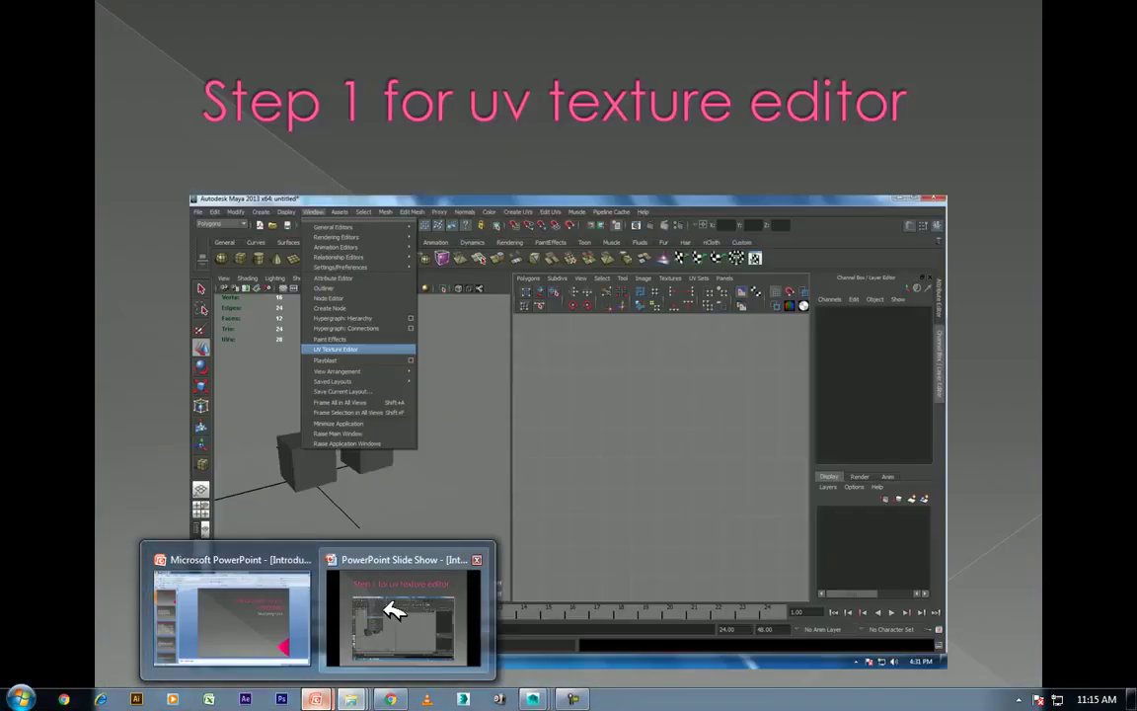
Step: Advance to the Step 2 slide and the two-pane Maya screenshot slide, then exit the show
{"action": "left_click", "coordinate": [629, 538]}
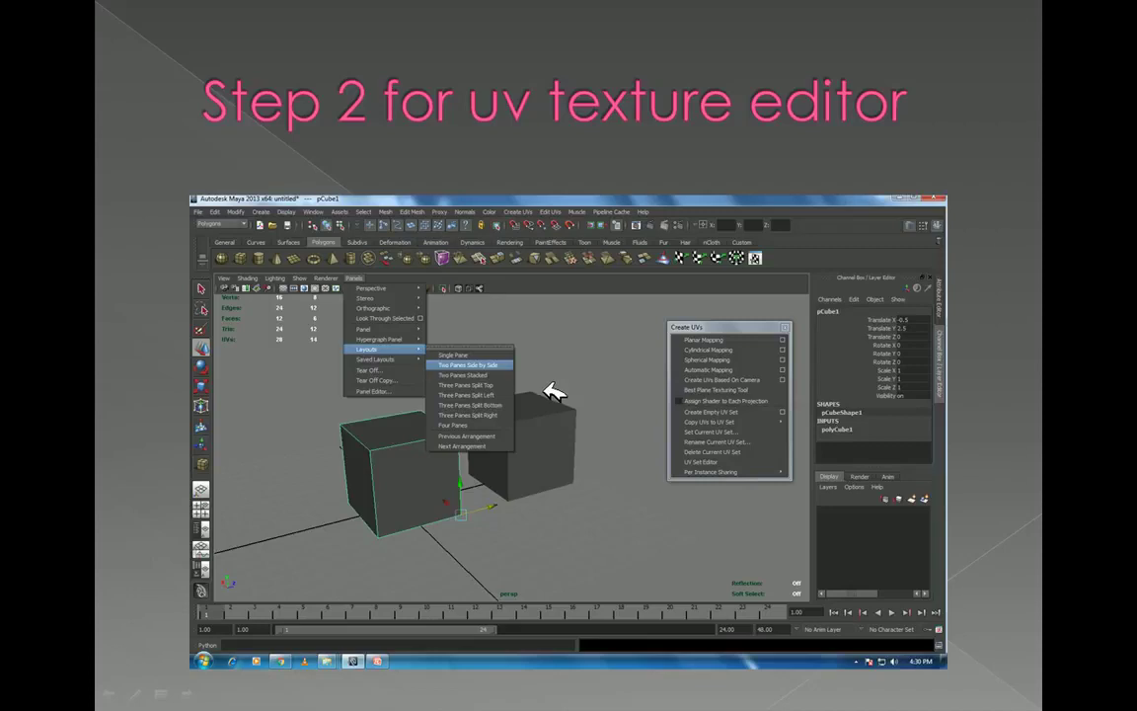
{"action": "left_click", "coordinate": [588, 384]}
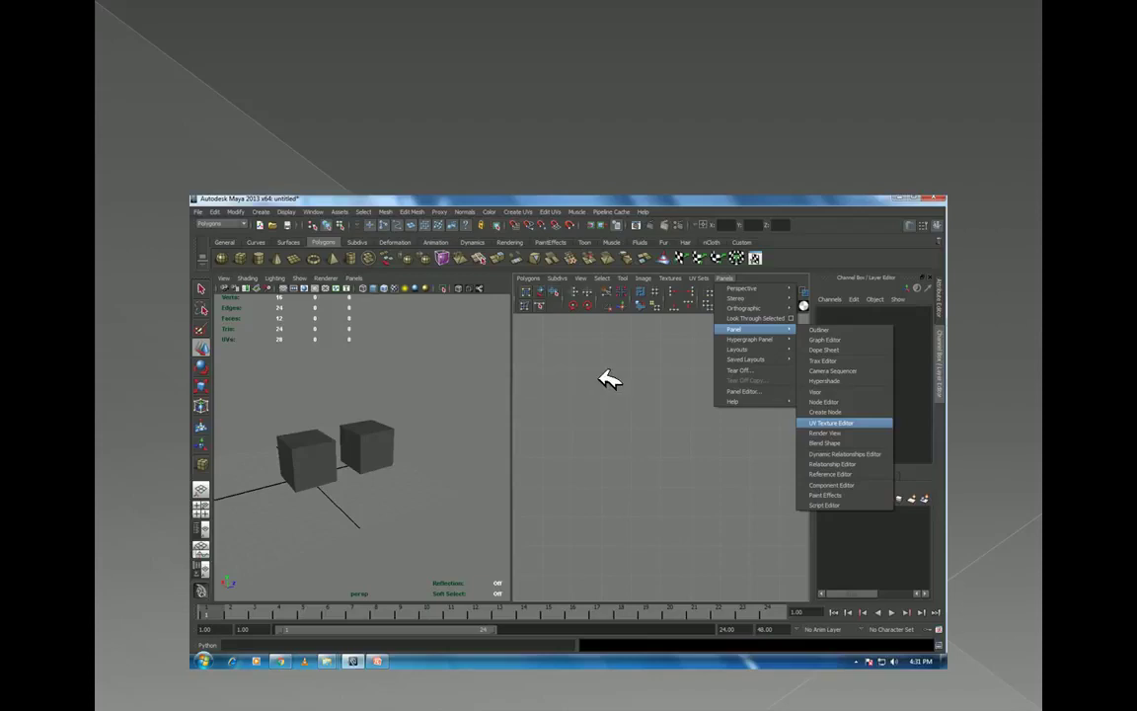
{"action": "key", "text": "Escape"}
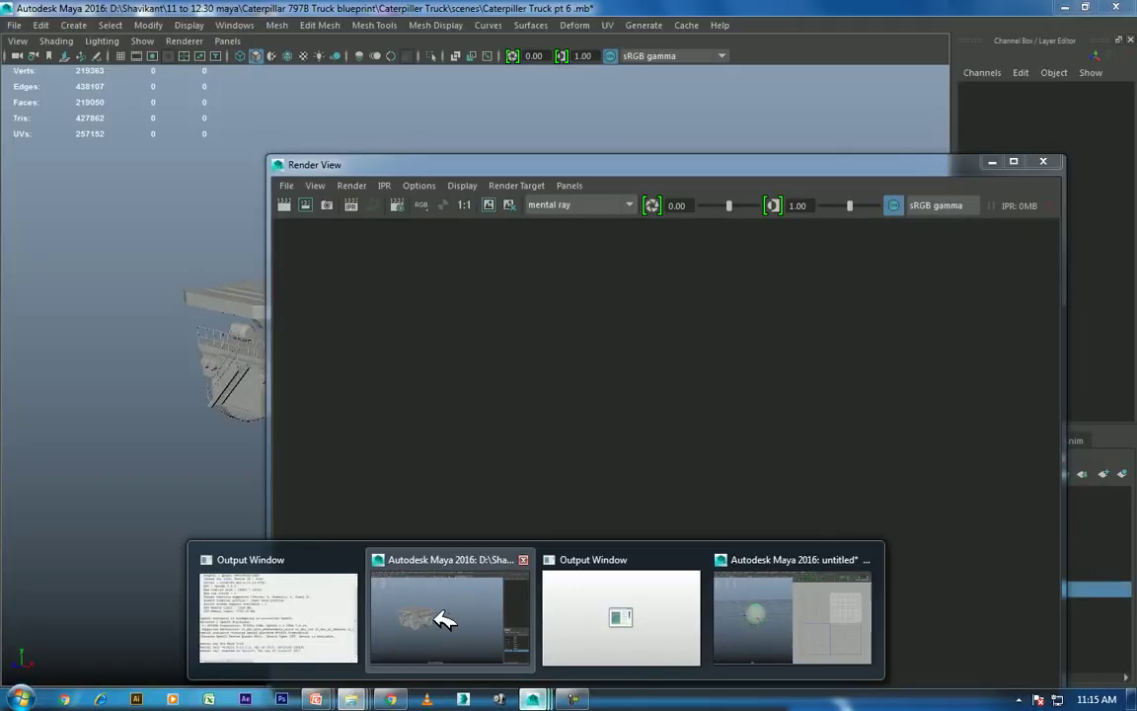
Step: Split the Maya truck scene into two side-by-side panes with the UV Editor on the right
{"action": "left_click", "coordinate": [446, 558]}
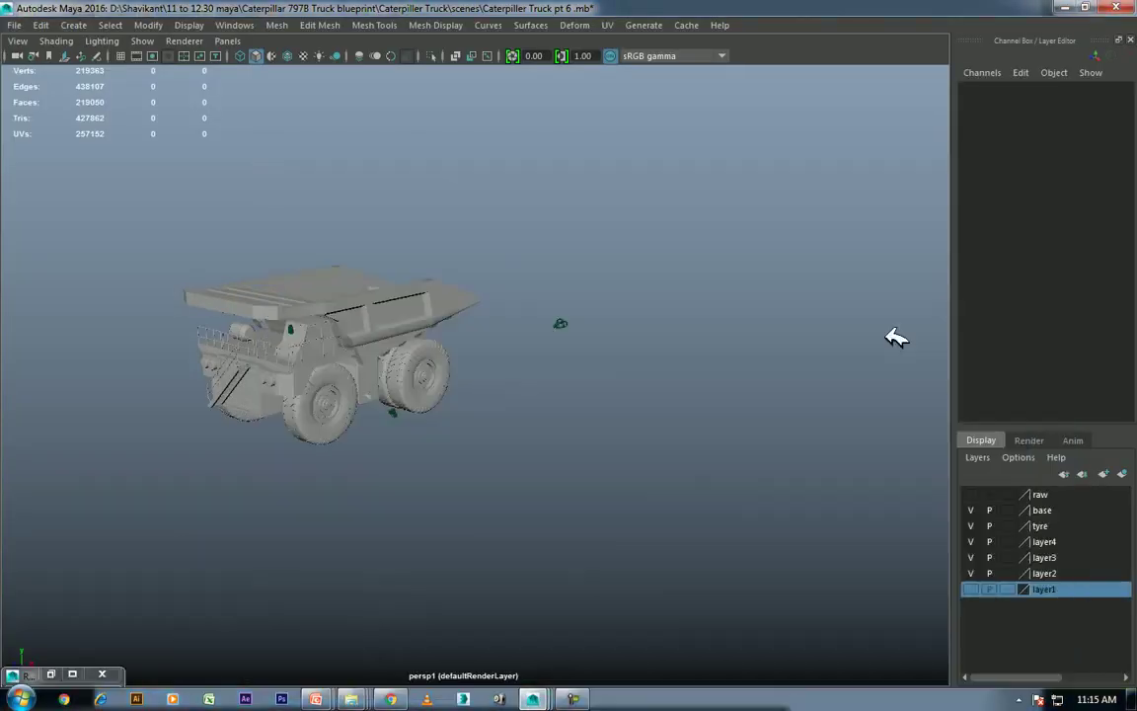
{"action": "left_click", "coordinate": [234, 42]}
{"action": "mouse_move", "coordinate": [247, 155]}
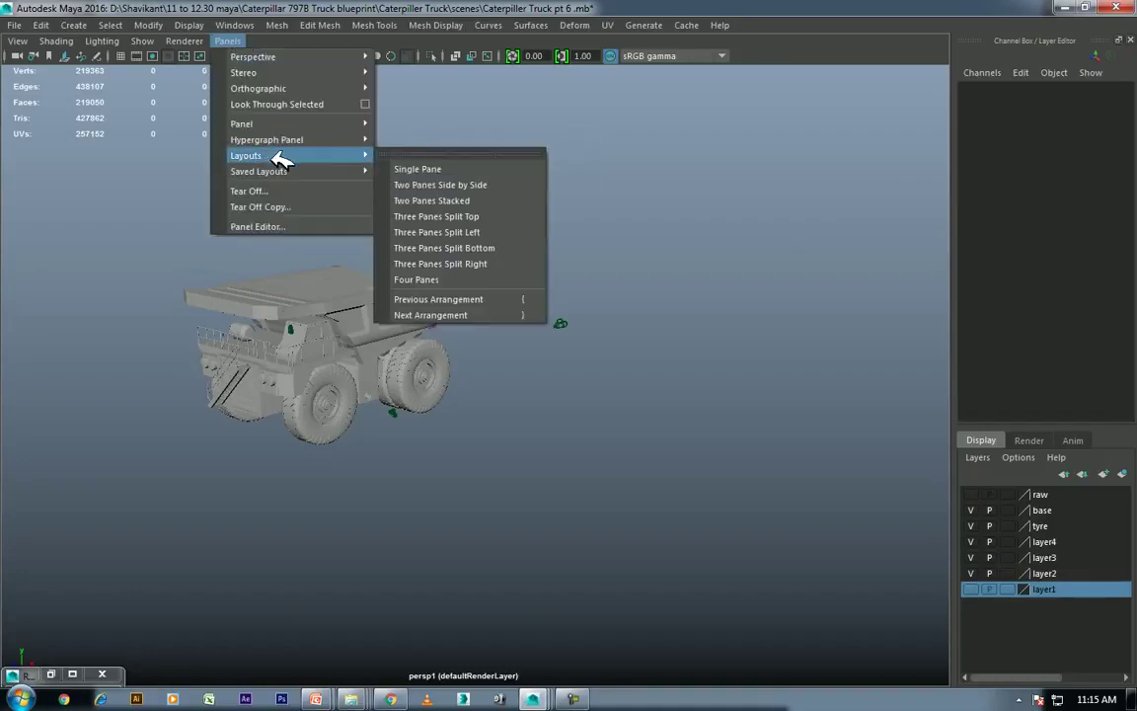
{"action": "left_click", "coordinate": [481, 184]}
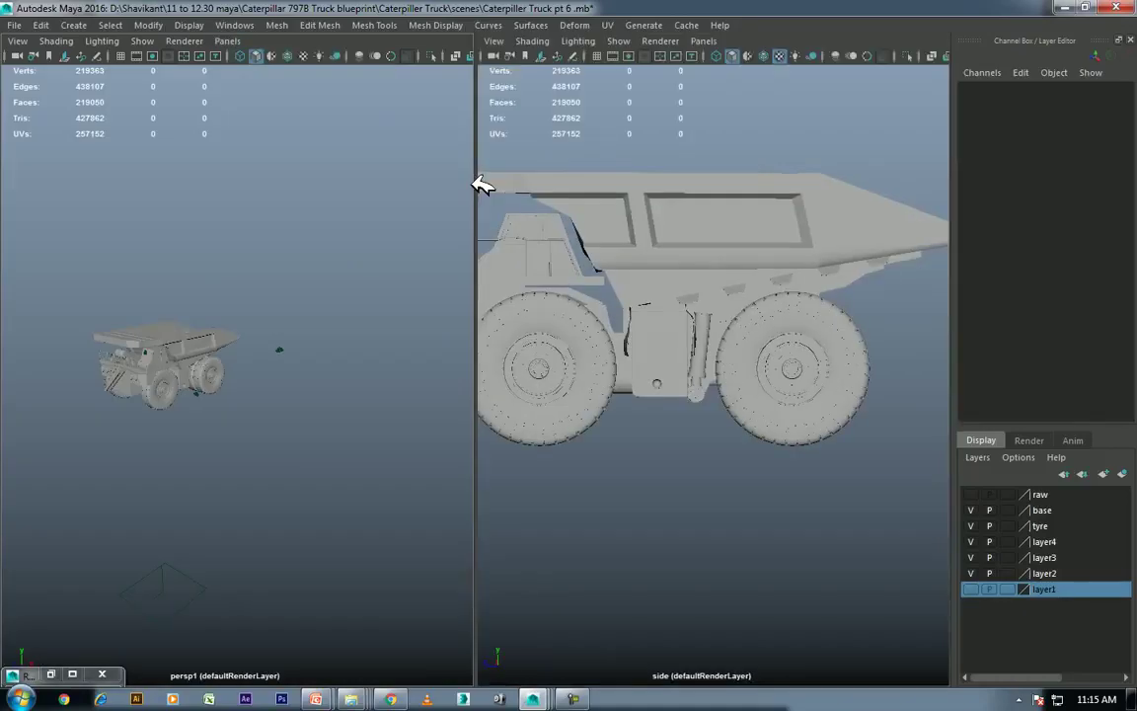
{"action": "left_click", "coordinate": [704, 41]}
{"action": "mouse_move", "coordinate": [719, 123]}
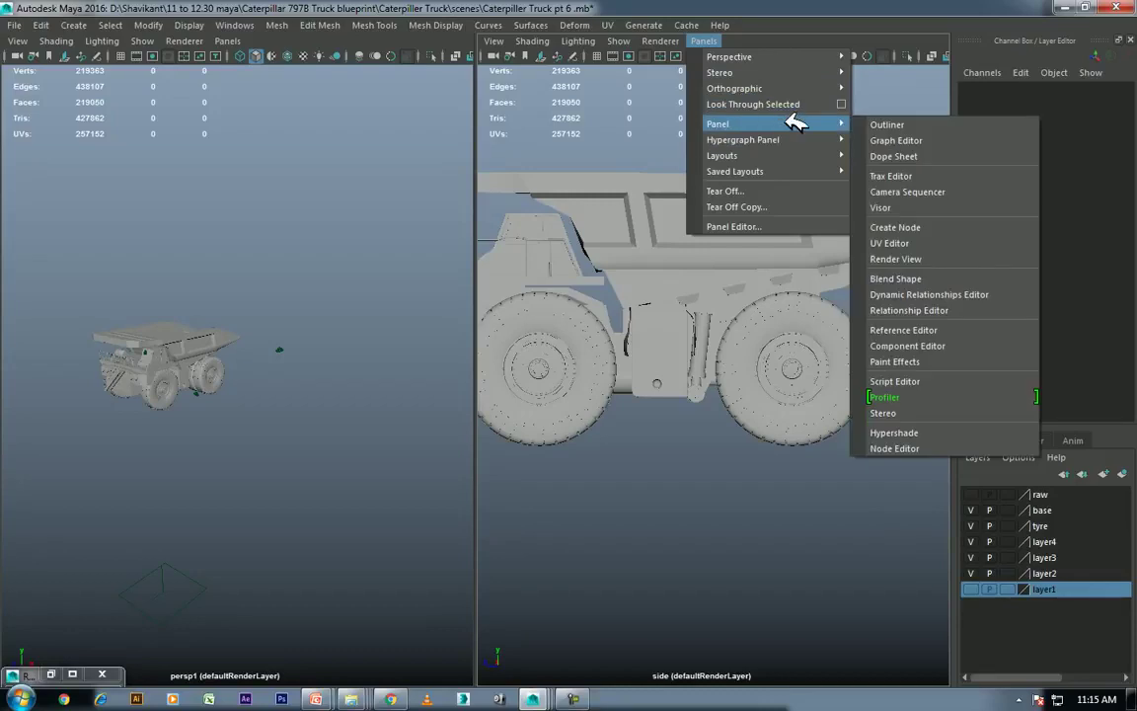
{"action": "left_click", "coordinate": [950, 243]}
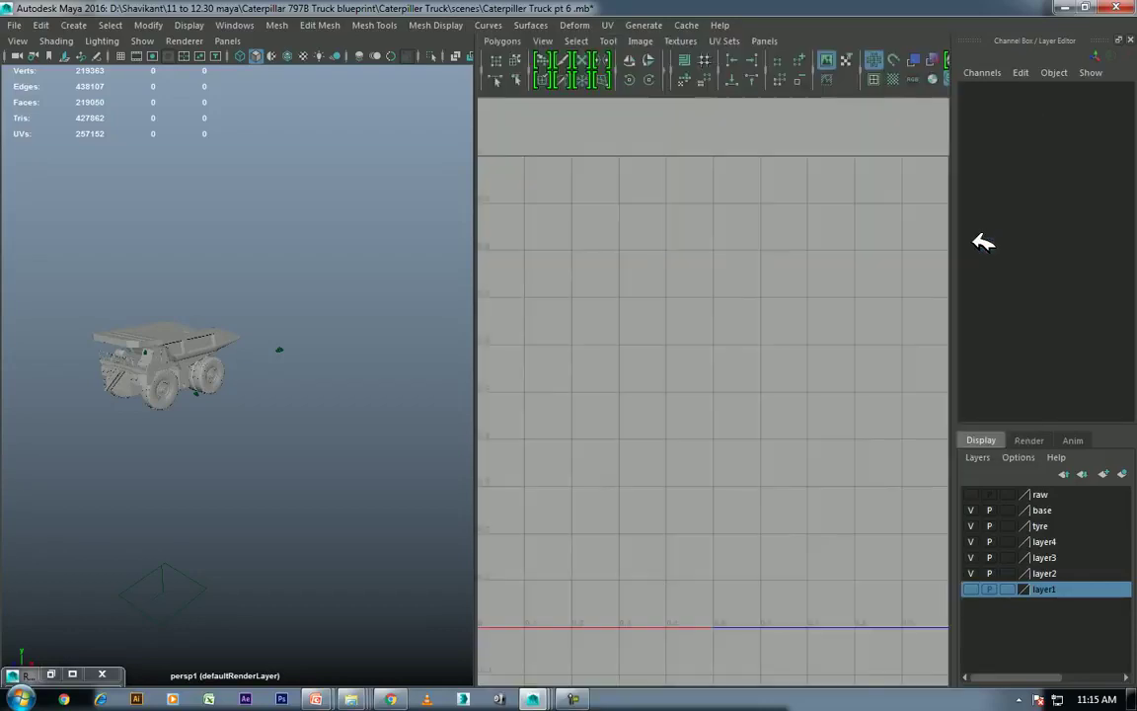
Step: Orbit the truck to a frontal view and switch the viewport background to plain grey
{"action": "scroll", "coordinate": [279, 434], "scroll_direction": "up", "scroll_amount": 5}
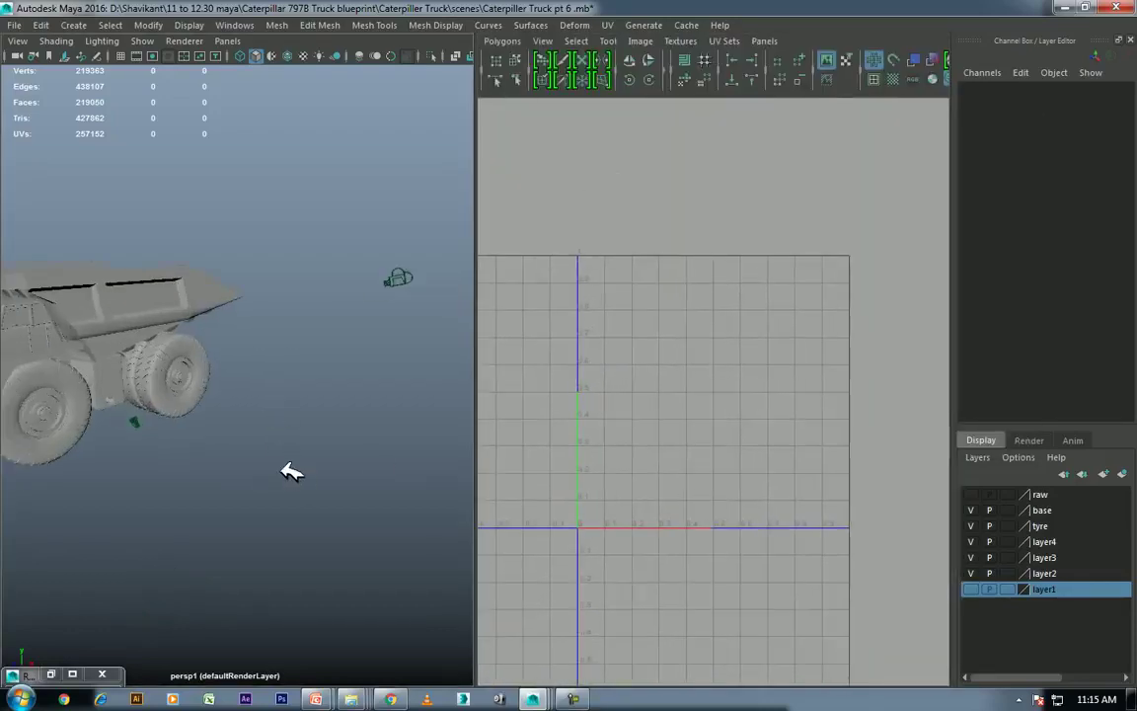
{"action": "mouse_move", "coordinate": [283, 456]}
{"action": "left_mouse_down", "text": "alt"}
{"action": "mouse_move", "coordinate": [244, 441]}
{"action": "mouse_move", "coordinate": [314, 453]}
{"action": "mouse_move", "coordinate": [375, 498]}
{"action": "mouse_move", "coordinate": [368, 477]}
{"action": "left_mouse_up", "text": "alt"}
{"action": "key", "text": "alt+b"}
{"action": "key", "text": "alt+b"}
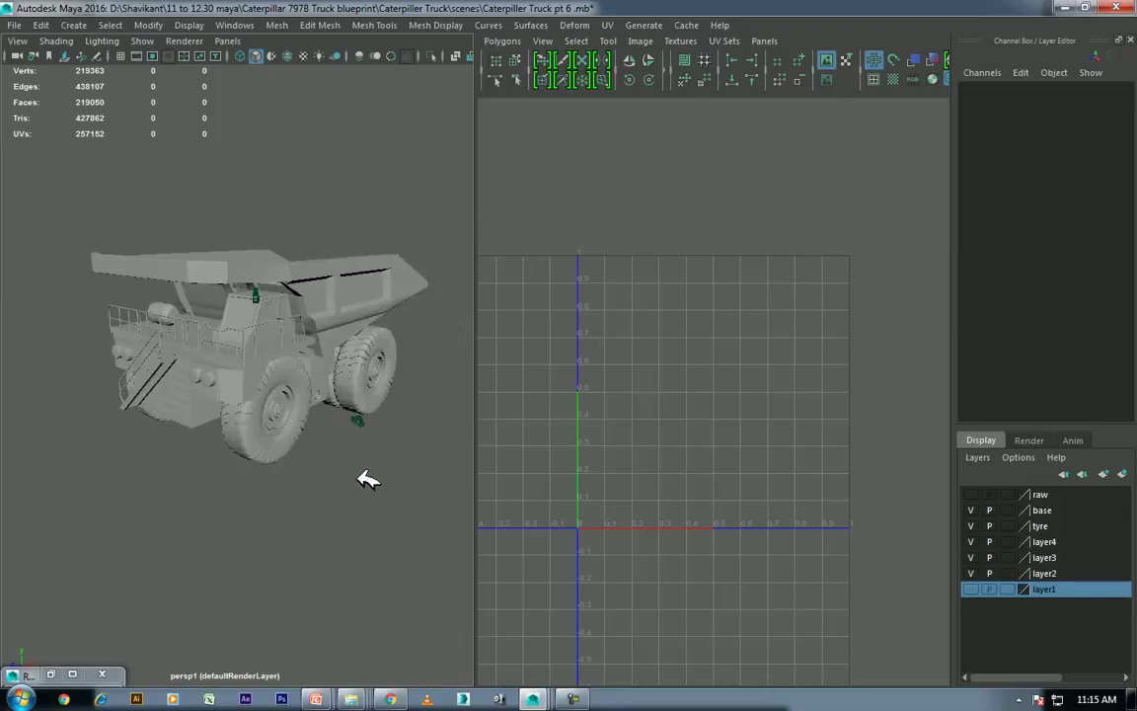
{"action": "left_click", "coordinate": [145, 40]}
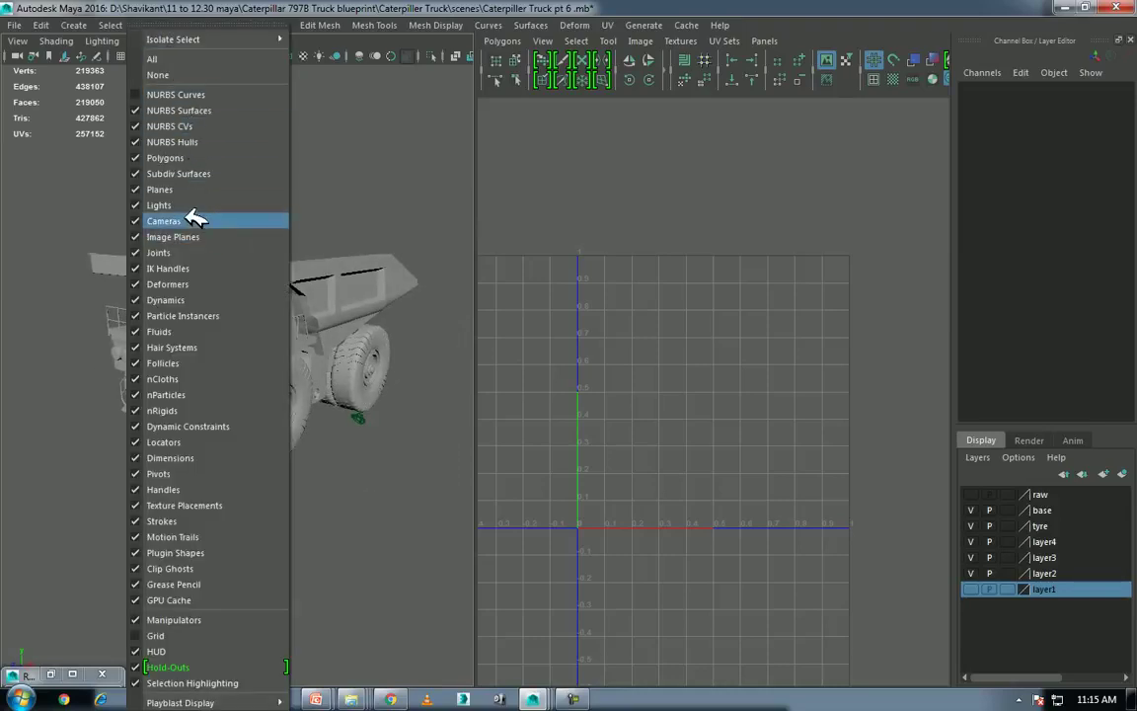
{"action": "key", "text": "alt+Tab"}
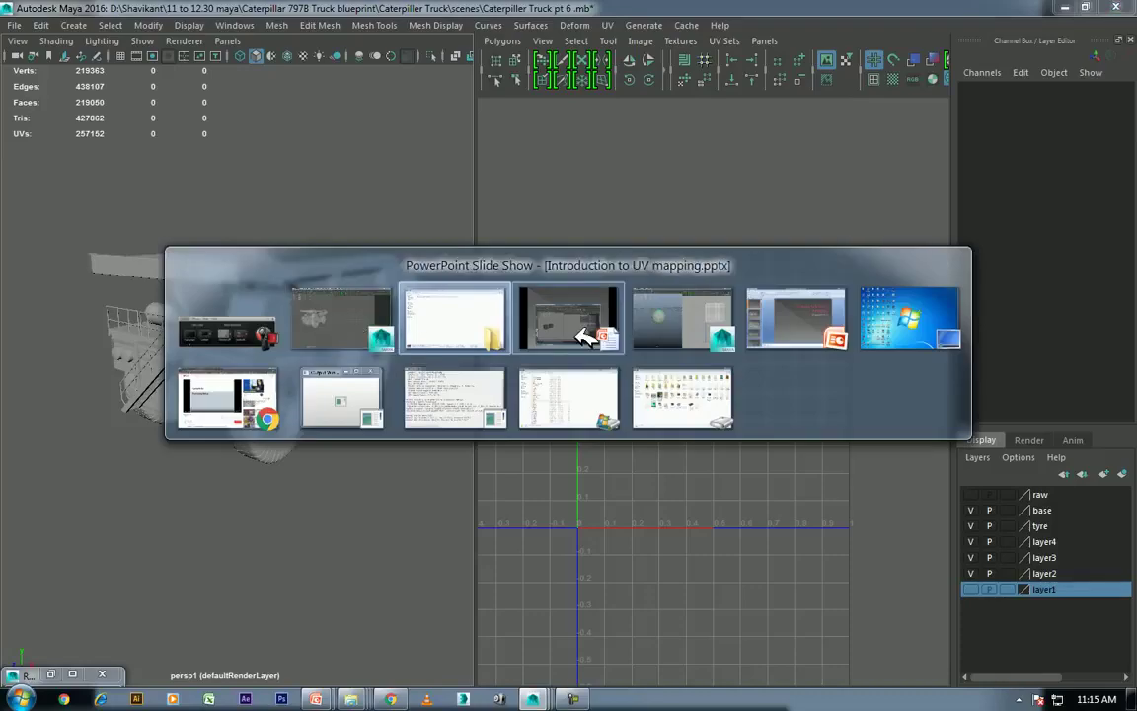
Step: Show the 'Uv colour' slide, peek at the Automatic UV mapping slide, and step back
{"action": "left_click", "coordinate": [587, 338]}
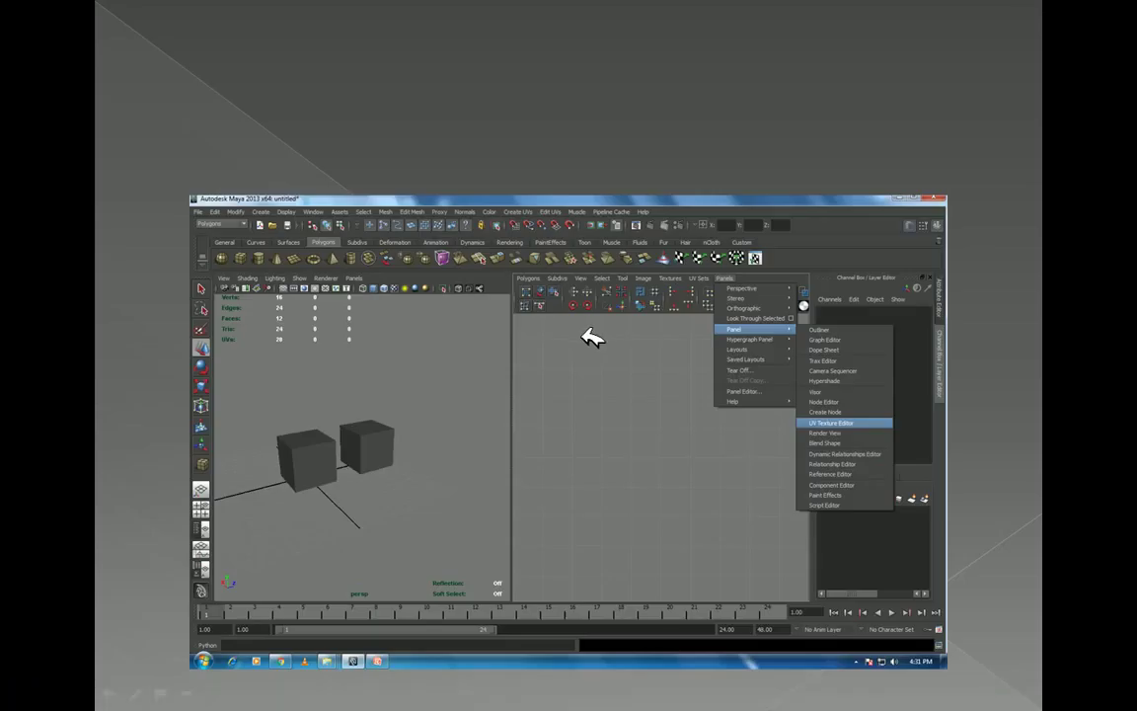
{"action": "left_click", "coordinate": [587, 338]}
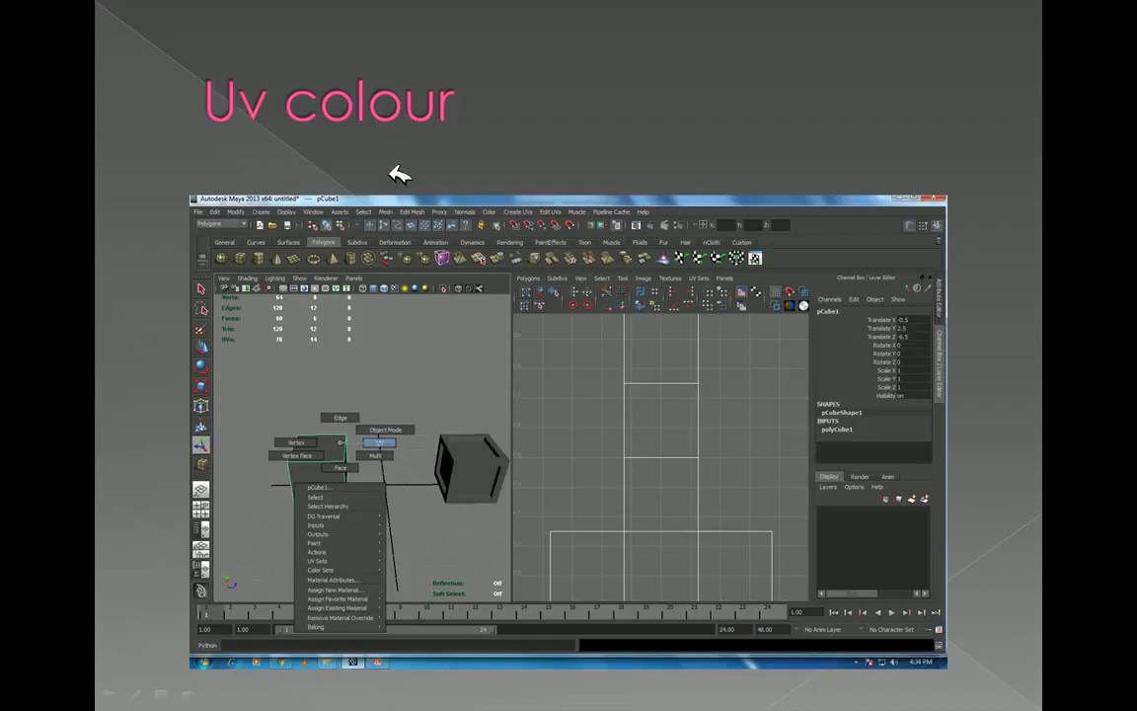
{"action": "left_click", "coordinate": [643, 478]}
{"action": "key", "text": "Left"}
{"action": "key", "text": "alt+Tab"}
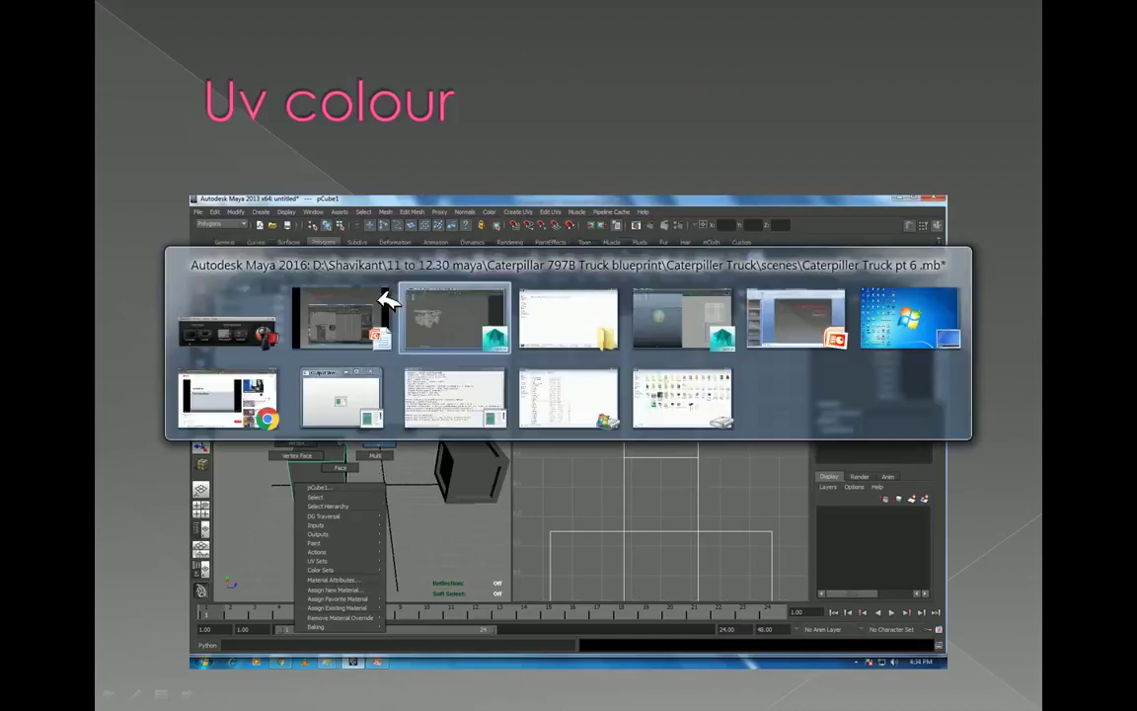
Step: Select and frame the truck's dump body, then select its whole UV shell
{"action": "left_click", "coordinate": [337, 255]}
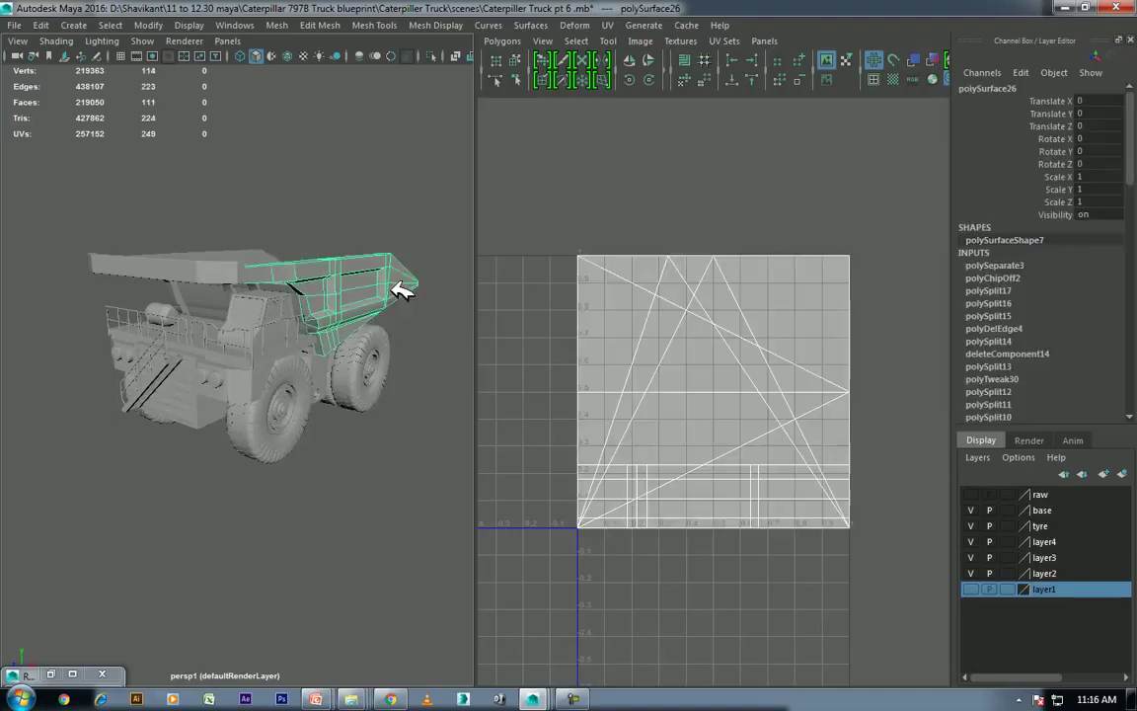
{"action": "key", "text": "f"}
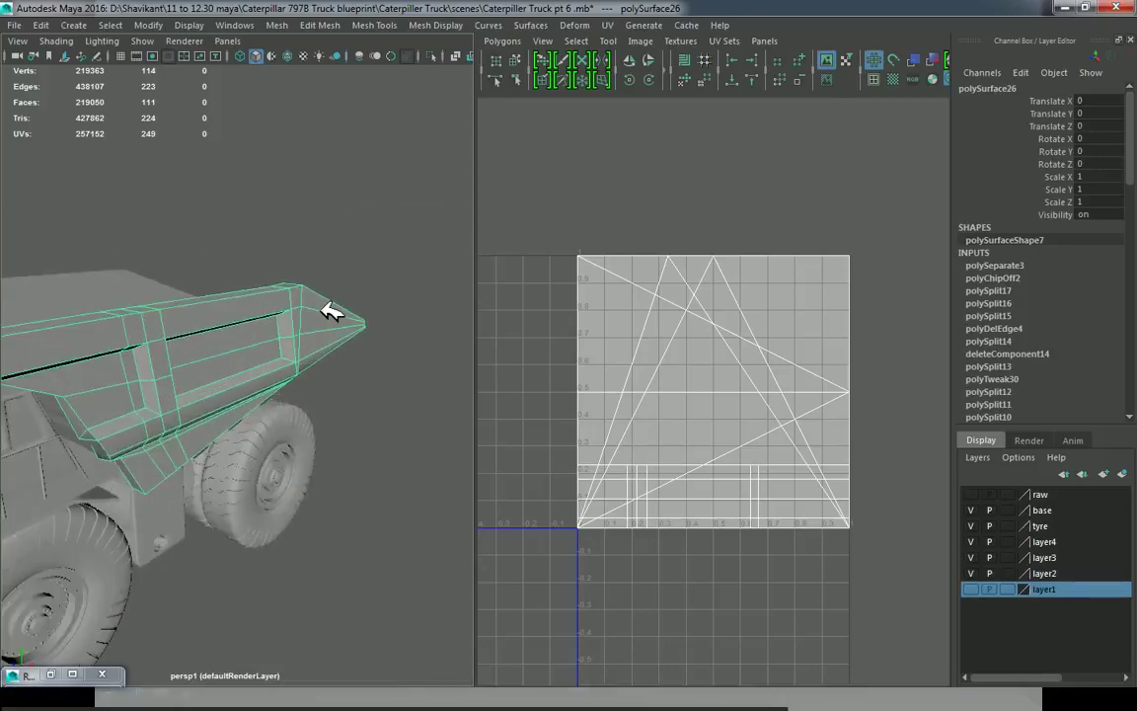
{"action": "right_click_drag", "start_coordinate": [318, 240], "coordinate": [280, 244]}
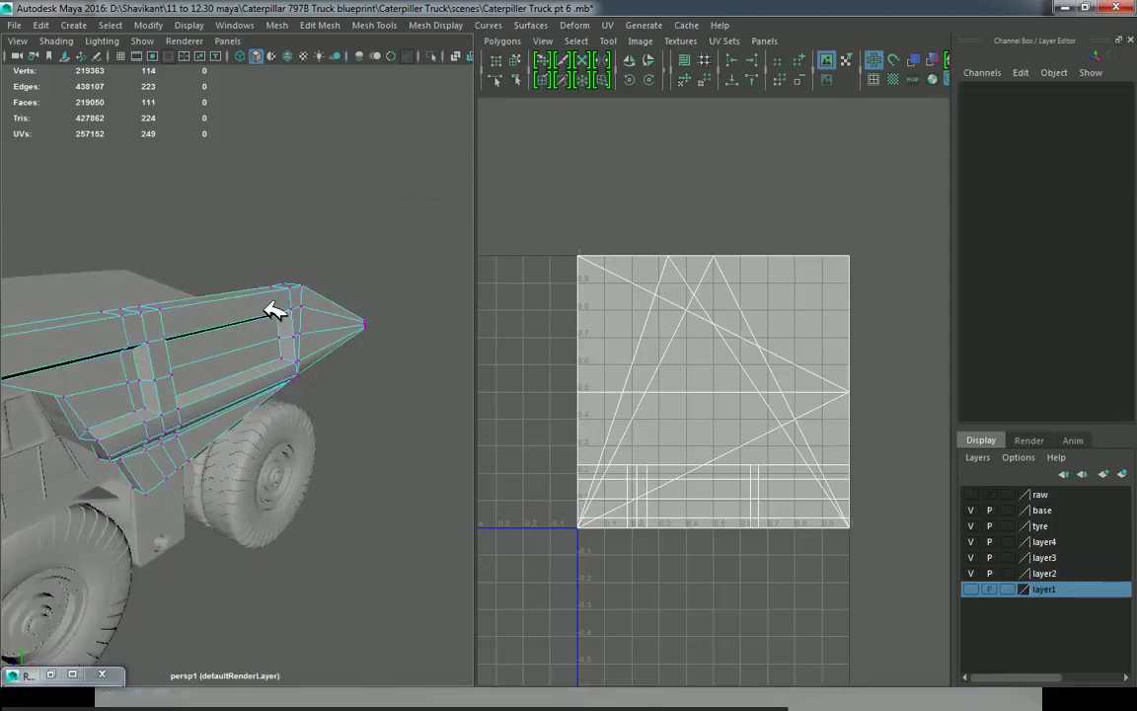
{"action": "left_click", "coordinate": [298, 288]}
{"action": "left_click", "coordinate": [374, 302]}
{"action": "right_click_drag", "start_coordinate": [277, 240], "coordinate": [440, 246]}
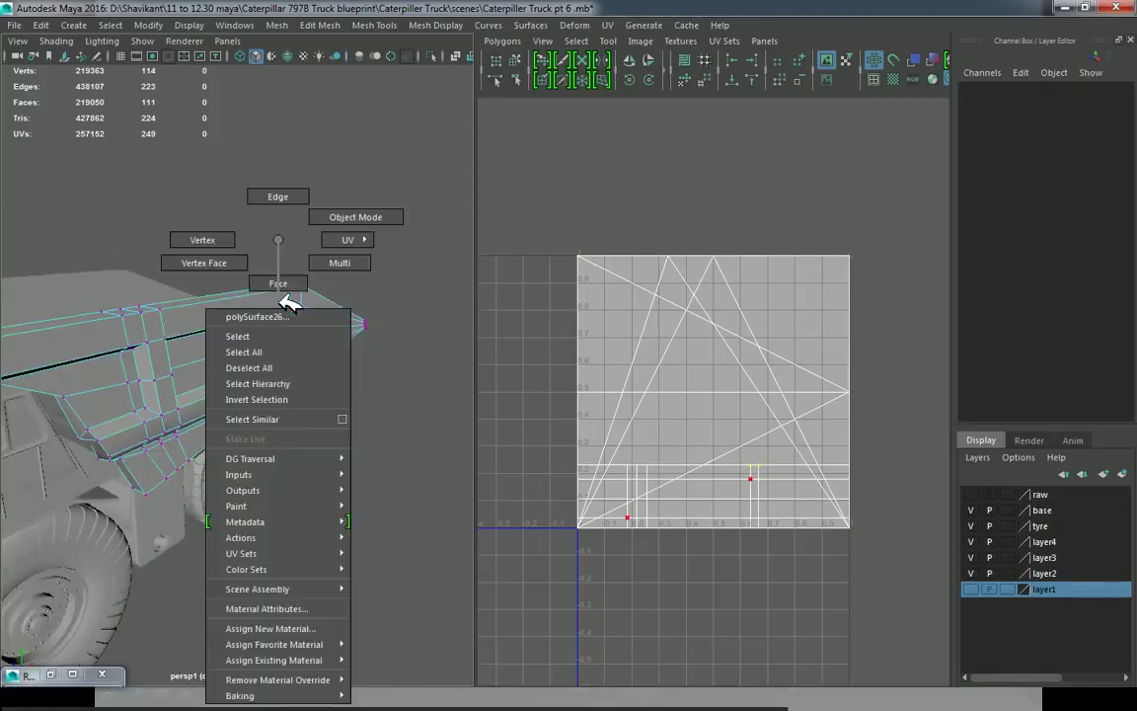
{"action": "left_click", "coordinate": [276, 300]}
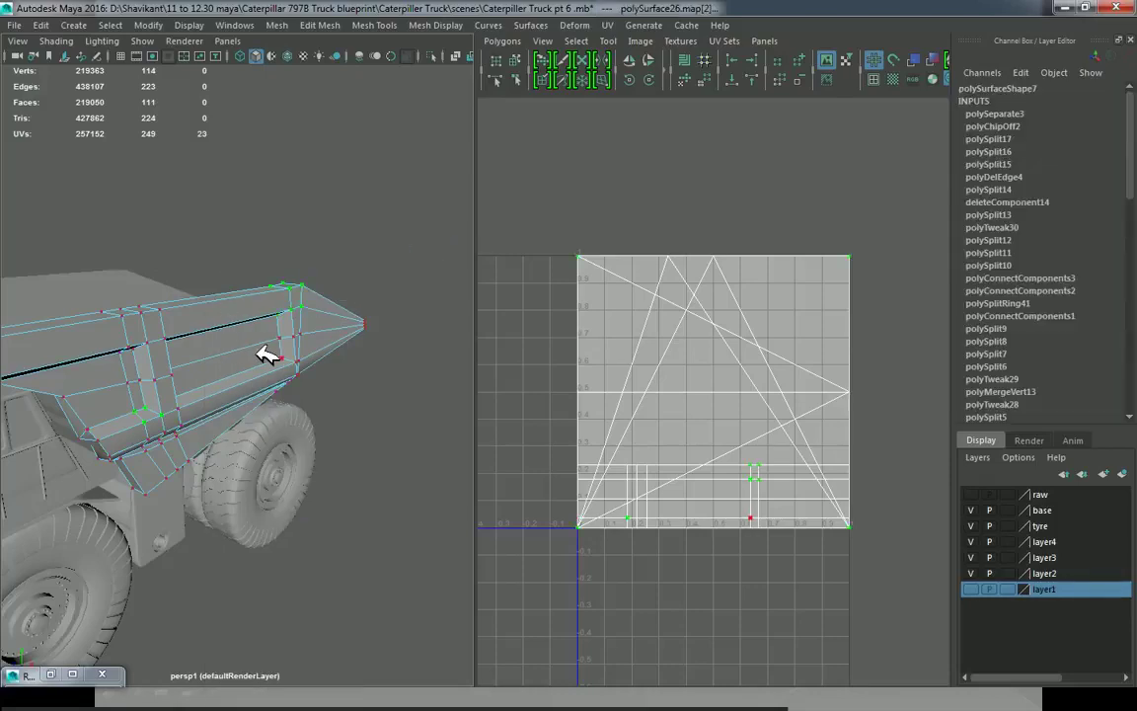
{"action": "mouse_move", "coordinate": [269, 373]}
{"action": "right_mouse_down", "text": "alt"}
{"action": "mouse_move", "coordinate": [317, 464]}
{"action": "mouse_move", "coordinate": [322, 432]}
{"action": "mouse_move", "coordinate": [399, 373]}
{"action": "mouse_move", "coordinate": [369, 372]}
{"action": "right_mouse_up", "text": "alt"}
{"action": "left_click_drag", "start_coordinate": [368, 372], "coordinate": [334, 365], "text": "alt"}
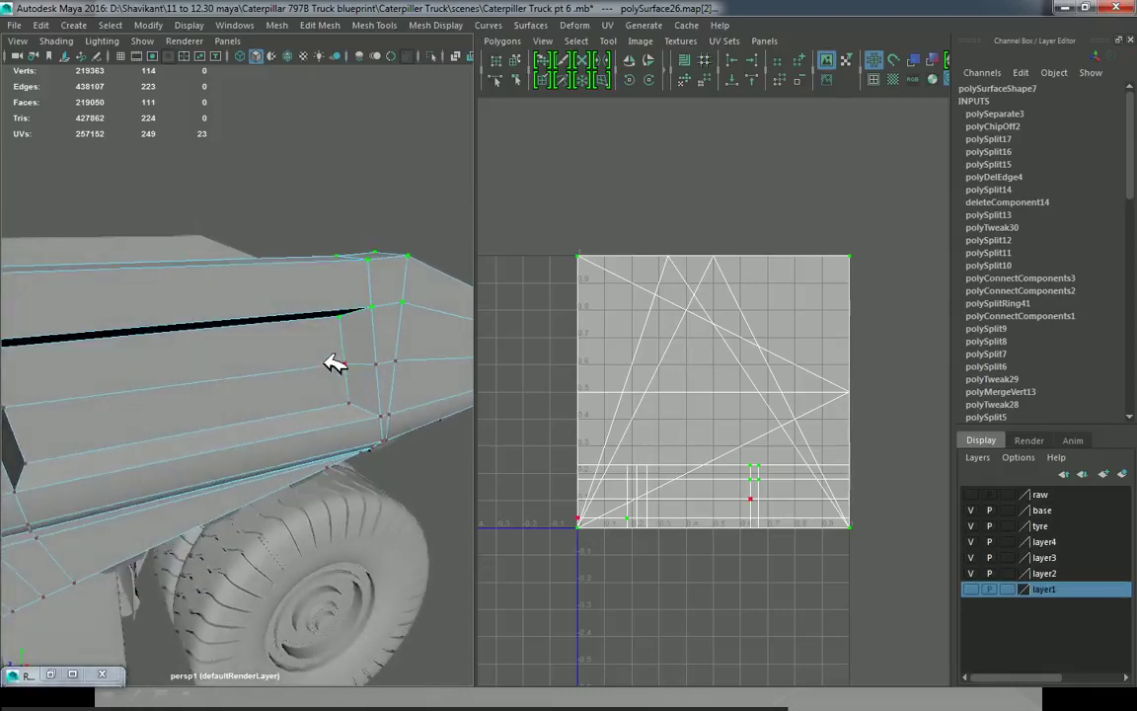
Step: Select the front panel's UVs, top-edge vertices and faces in turn, then clear the selection
{"action": "left_click_drag", "start_coordinate": [439, 212], "coordinate": [301, 337]}
{"action": "right_click", "coordinate": [389, 265]}
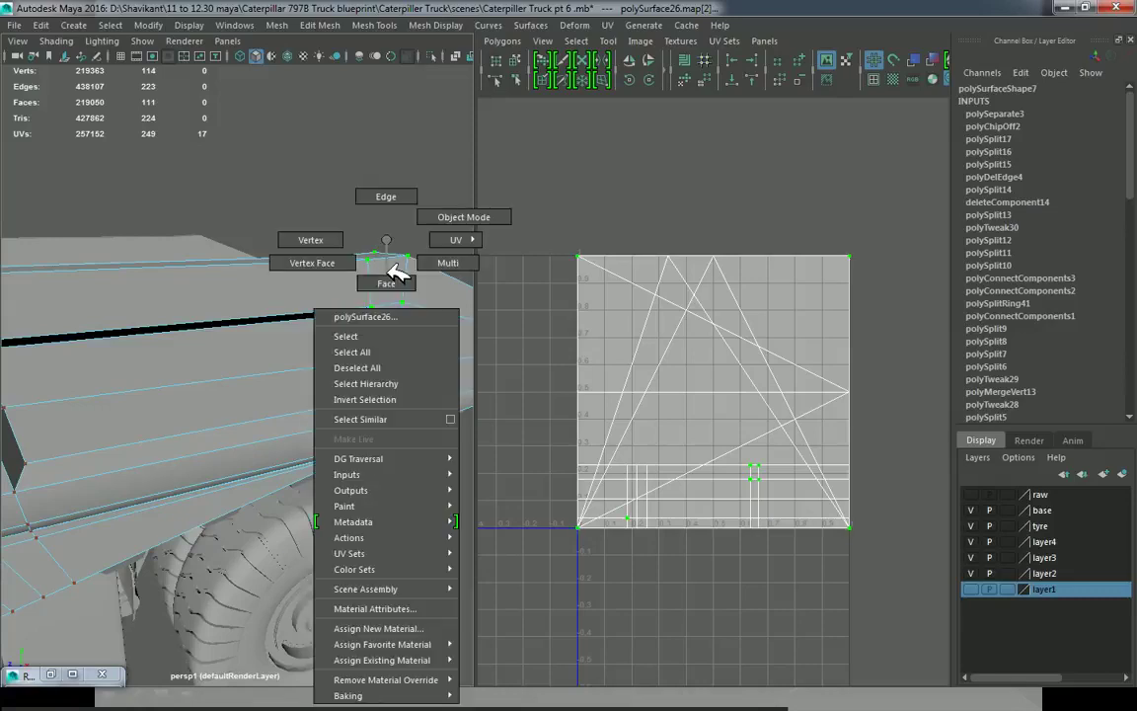
{"action": "left_click_drag", "start_coordinate": [409, 202], "coordinate": [315, 286]}
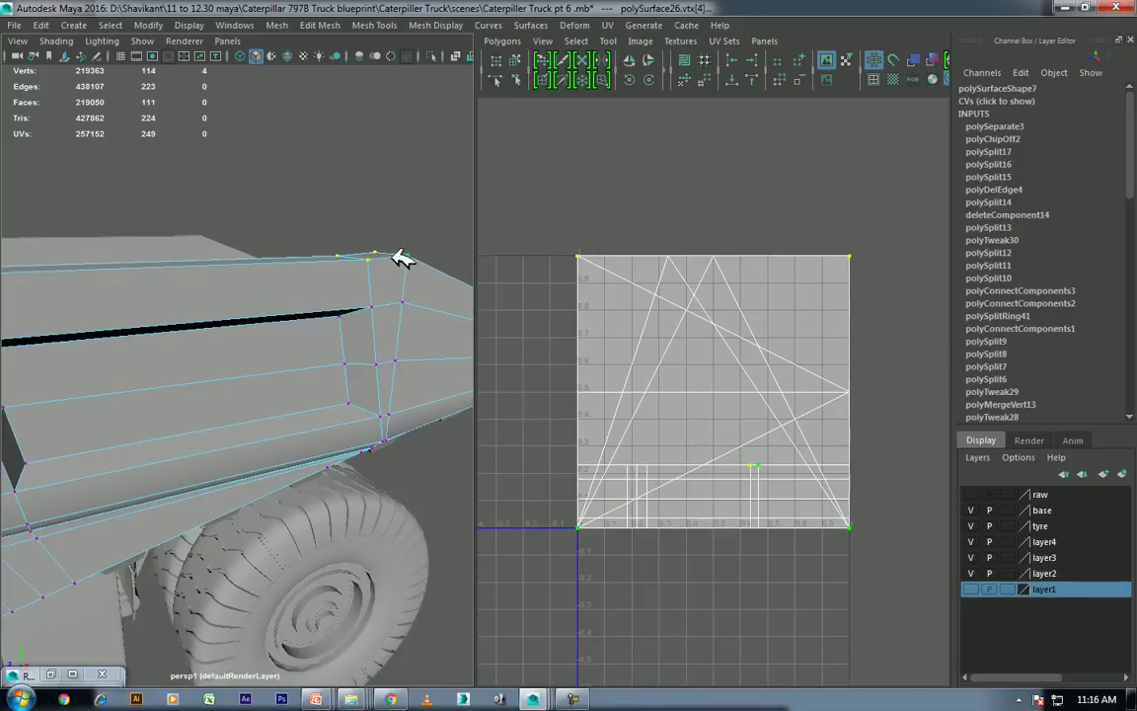
{"action": "right_click_drag", "start_coordinate": [326, 242], "coordinate": [405, 246]}
{"action": "left_click", "coordinate": [324, 325]}
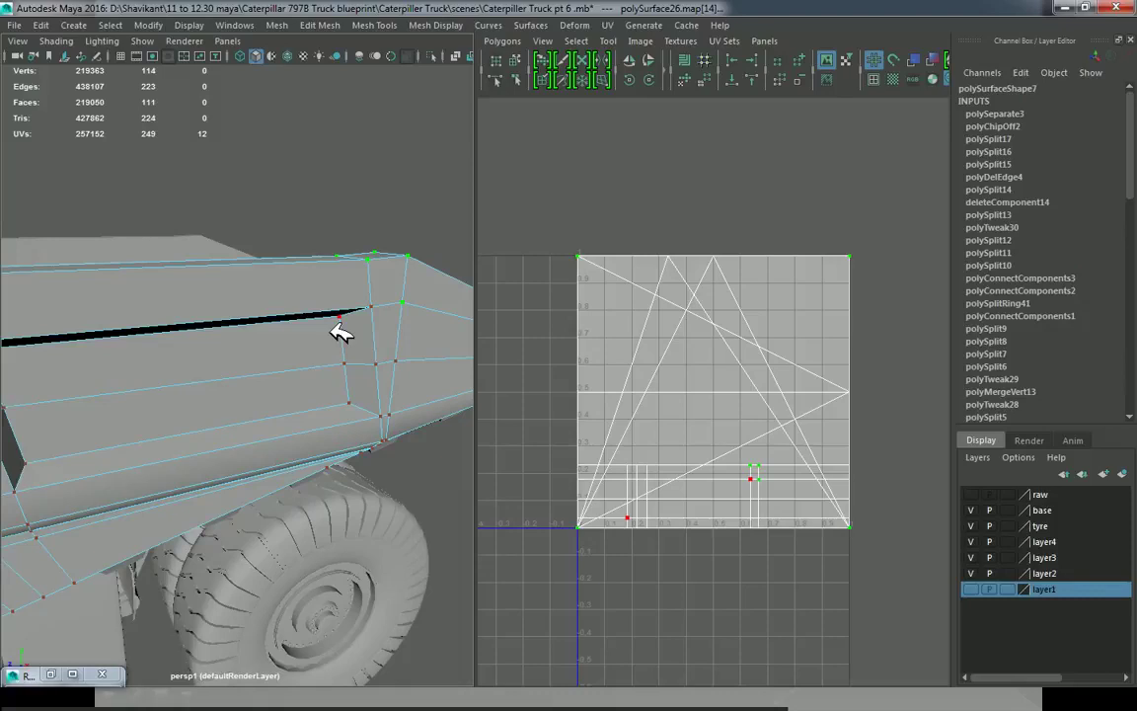
{"action": "mouse_move", "coordinate": [348, 238]}
{"action": "right_mouse_down"}
{"action": "mouse_move", "coordinate": [487, 253]}
{"action": "mouse_move", "coordinate": [419, 248]}
{"action": "right_mouse_up"}
{"action": "left_click", "coordinate": [394, 279]}
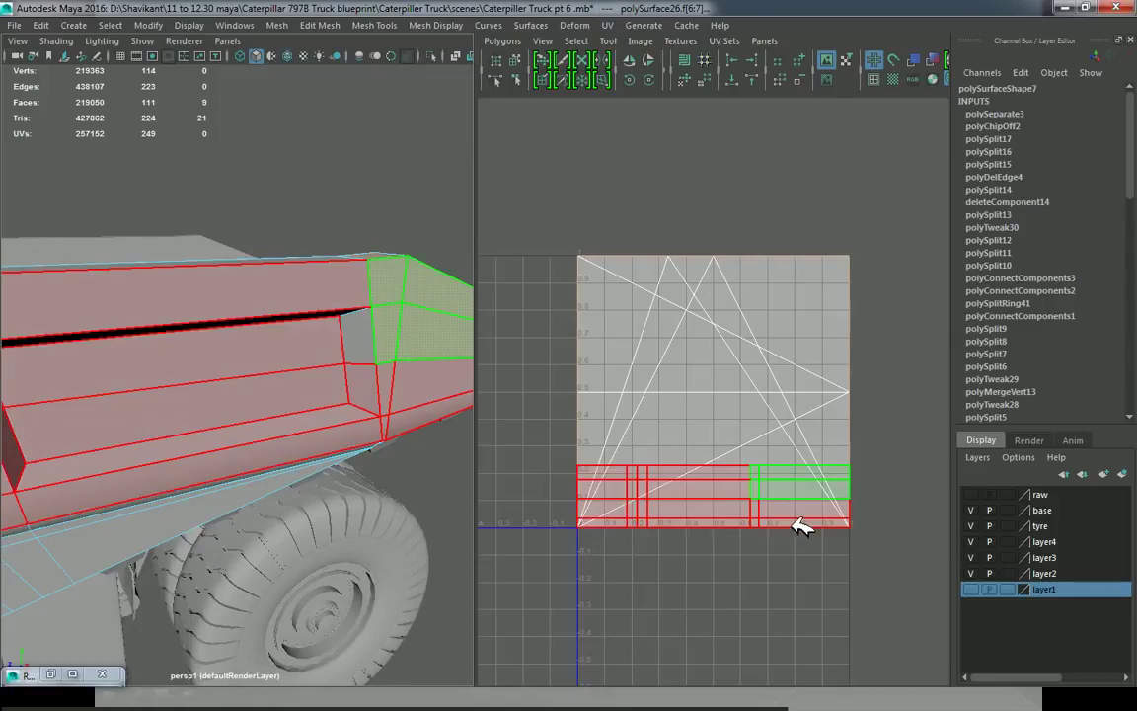
{"action": "right_click_drag", "start_coordinate": [350, 312], "coordinate": [356, 273]}
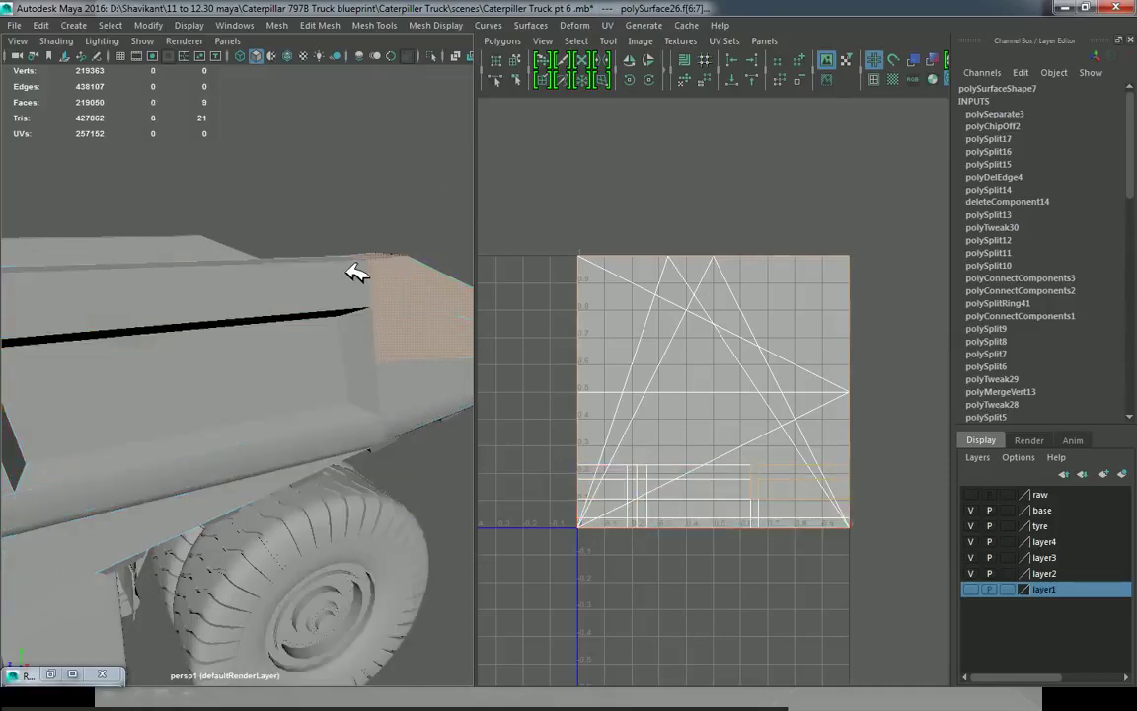
{"action": "key", "text": "alt+Tab"}
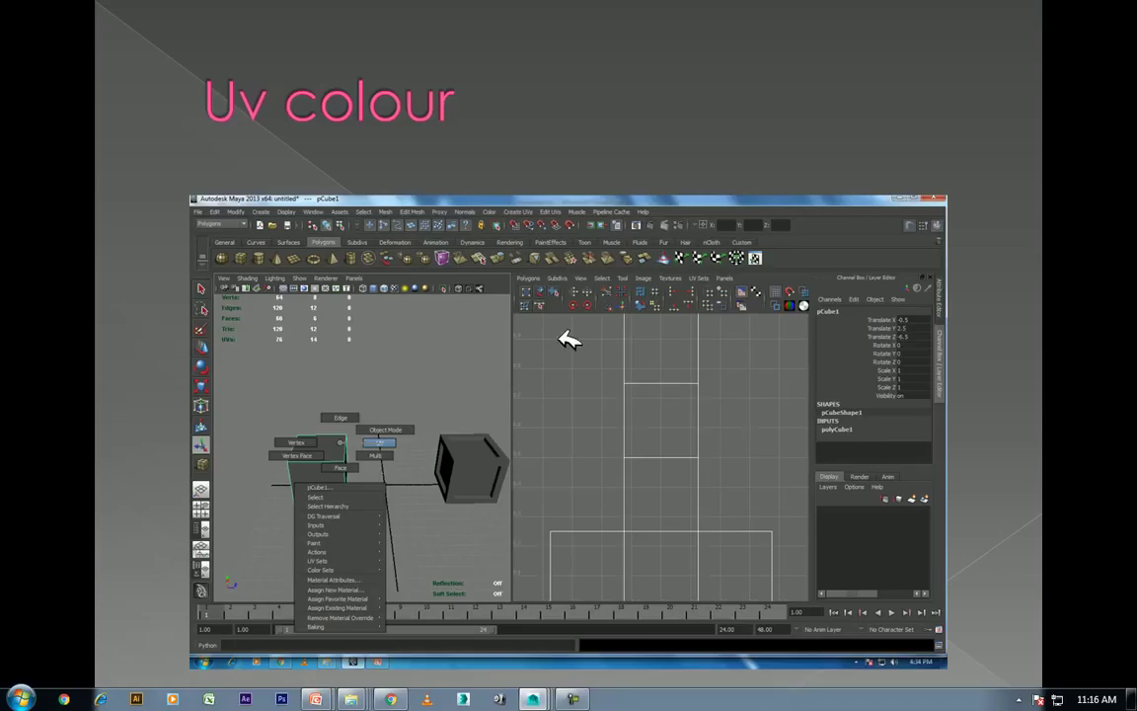
Step: Advance through the Automatic UV mapping and UV shells diagram slides to the automatic mapping screenshot
{"action": "left_click", "coordinate": [622, 336]}
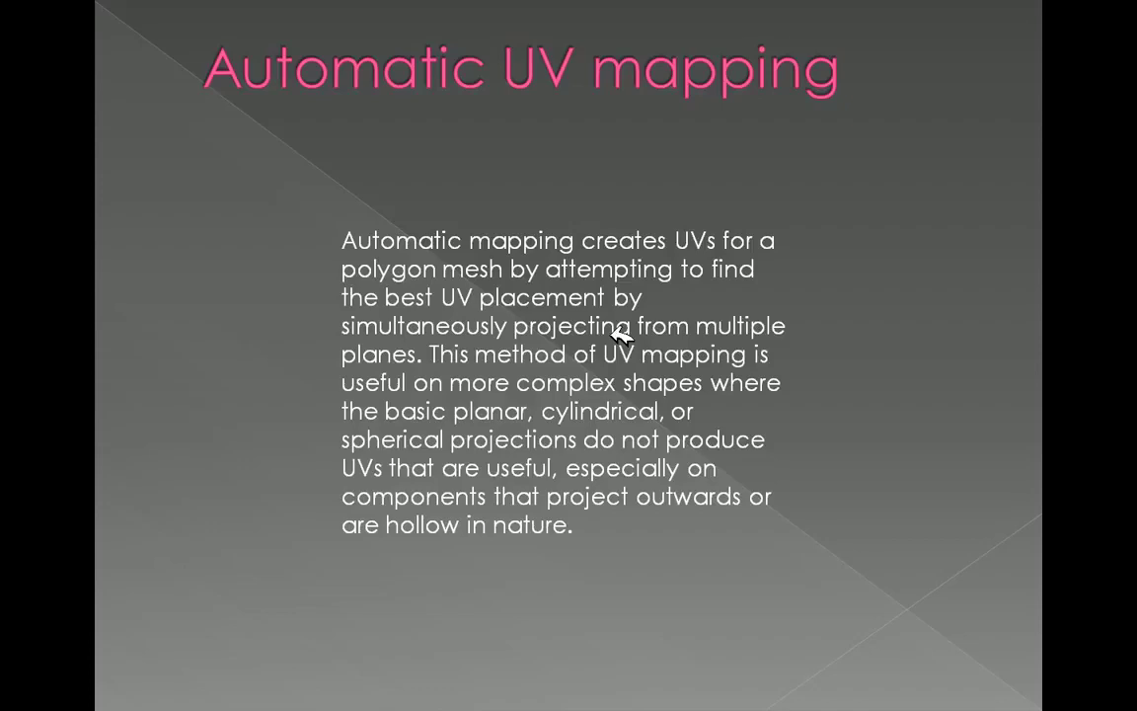
{"action": "left_click", "coordinate": [620, 336]}
{"action": "left_click", "coordinate": [620, 336]}
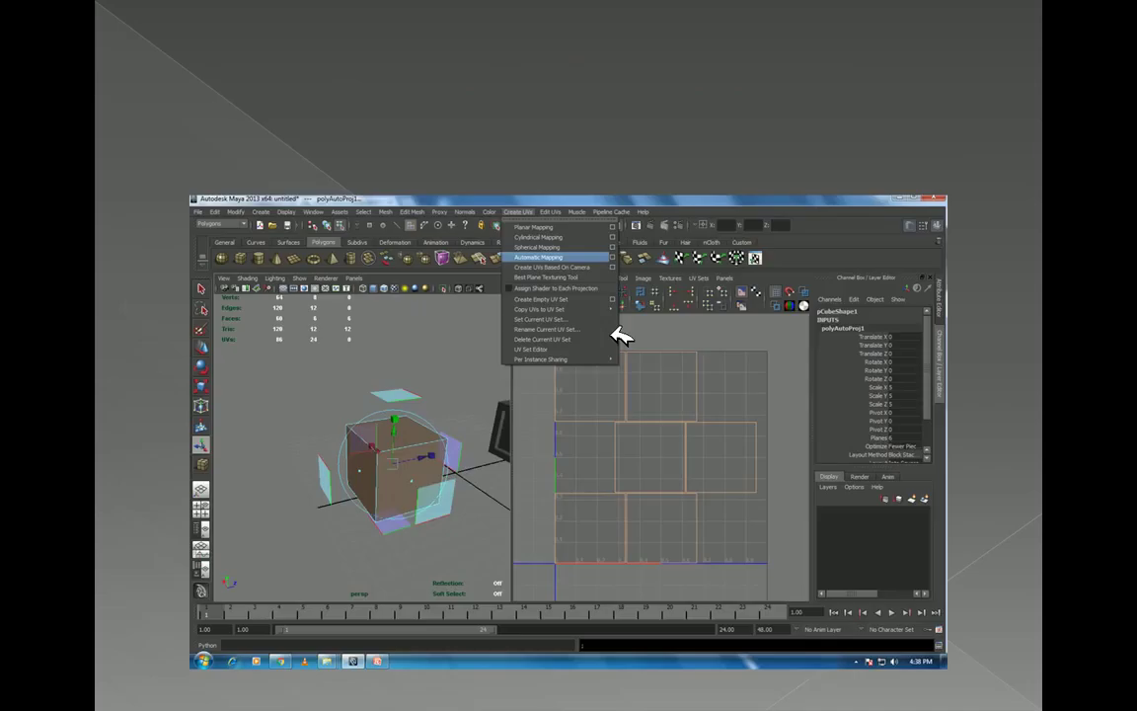
Step: Create a polygon cube and move it along X beside the truck
{"action": "key", "text": "alt+Tab"}
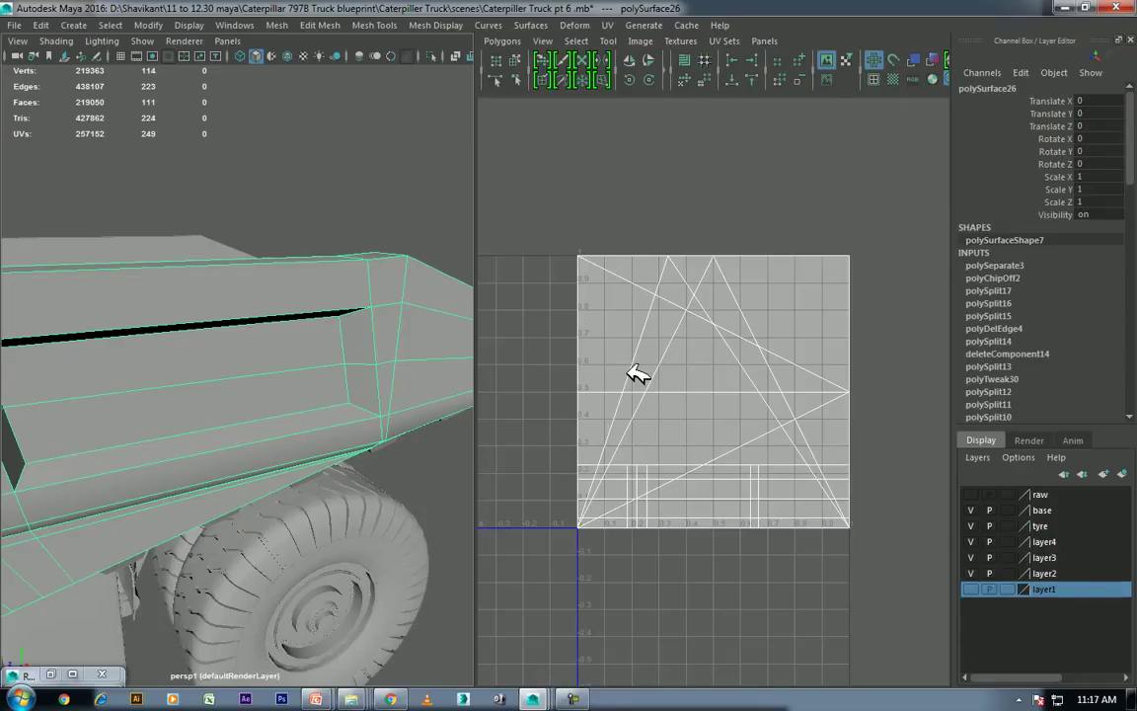
{"action": "left_click_drag", "start_coordinate": [338, 508], "coordinate": [316, 516], "text": "alt"}
{"action": "scroll", "coordinate": [367, 384], "scroll_direction": "down", "scroll_amount": 5}
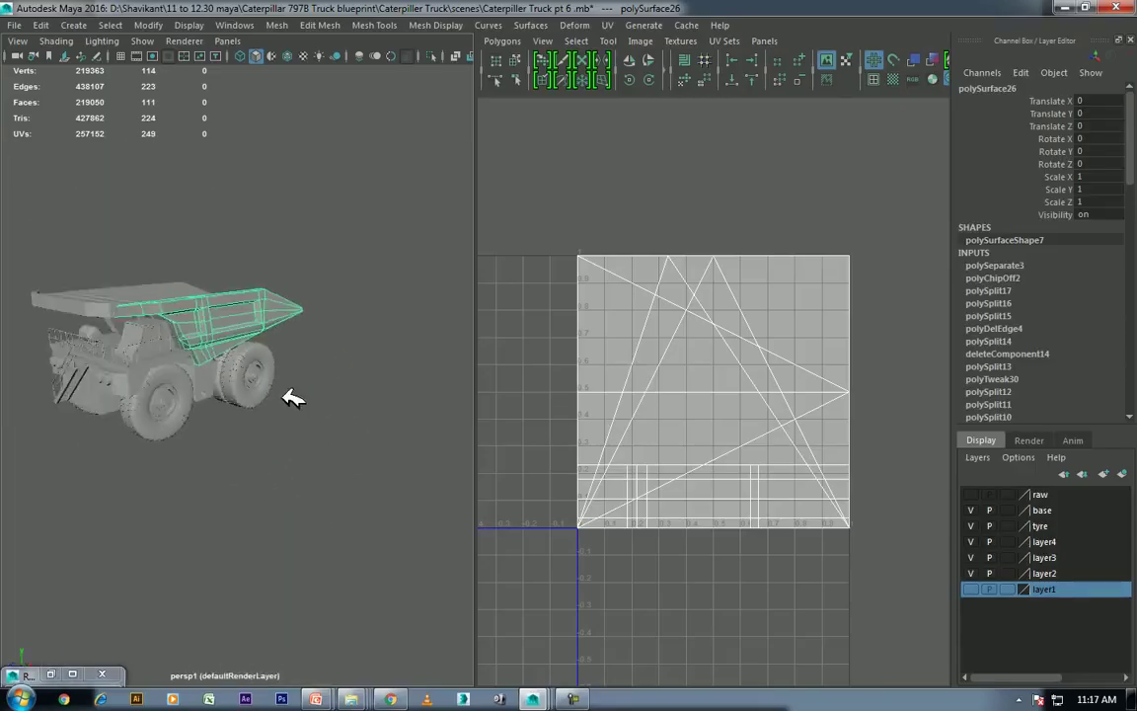
{"action": "left_click", "coordinate": [323, 541]}
{"action": "right_click", "coordinate": [301, 442], "text": "shift"}
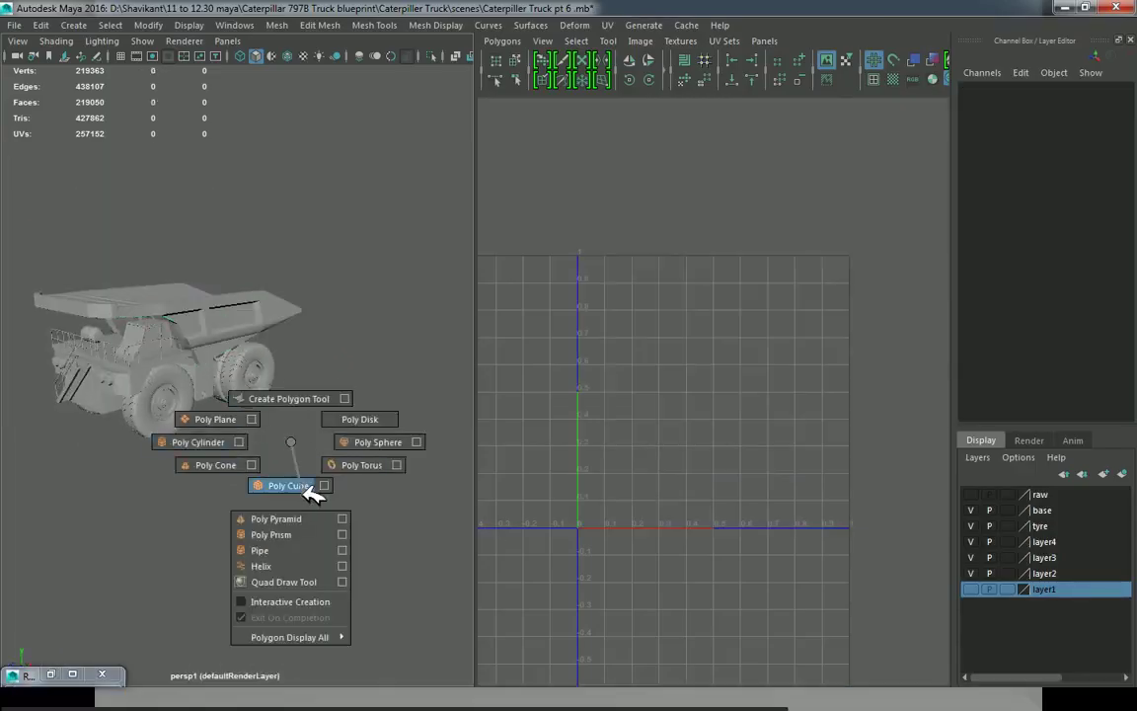
{"action": "right_click_drag", "start_coordinate": [237, 456], "coordinate": [301, 486], "text": "shift"}
{"action": "key", "text": "w"}
{"action": "left_click_drag", "start_coordinate": [215, 432], "coordinate": [356, 475]}
{"action": "key", "text": "f"}
{"action": "right_click_drag", "start_coordinate": [370, 480], "coordinate": [345, 444], "text": "alt"}
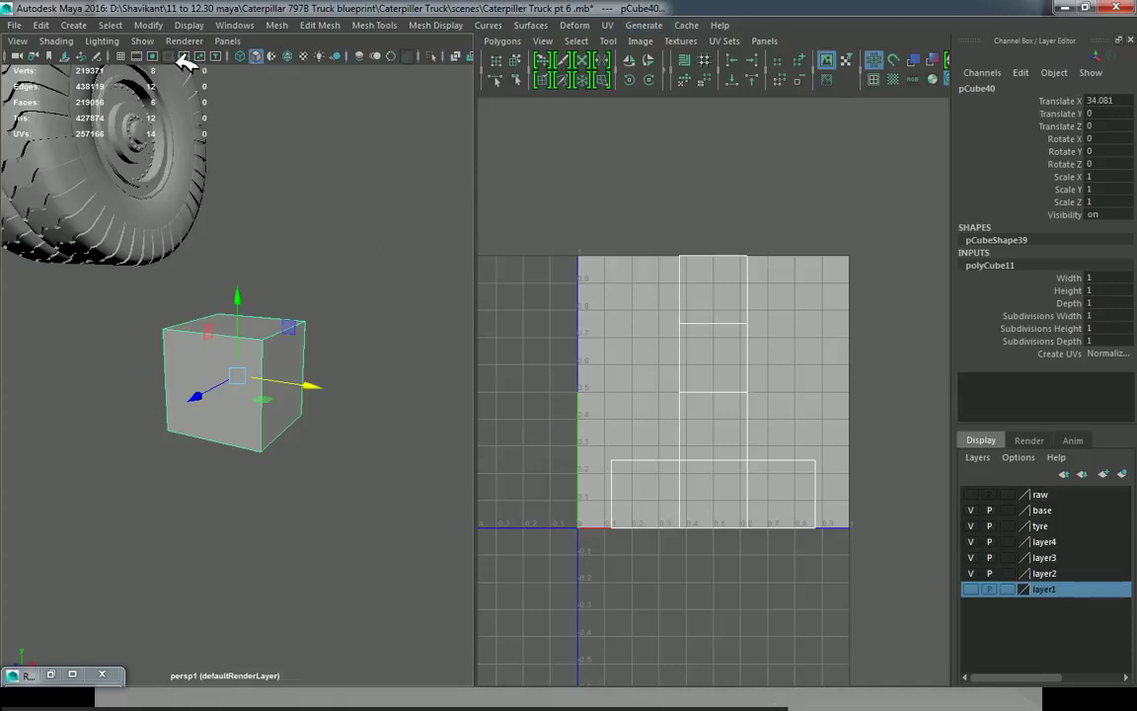
Step: Apply UV > Automatic mapping to the cube, splitting its UVs into six shells
{"action": "left_click", "coordinate": [607, 25]}
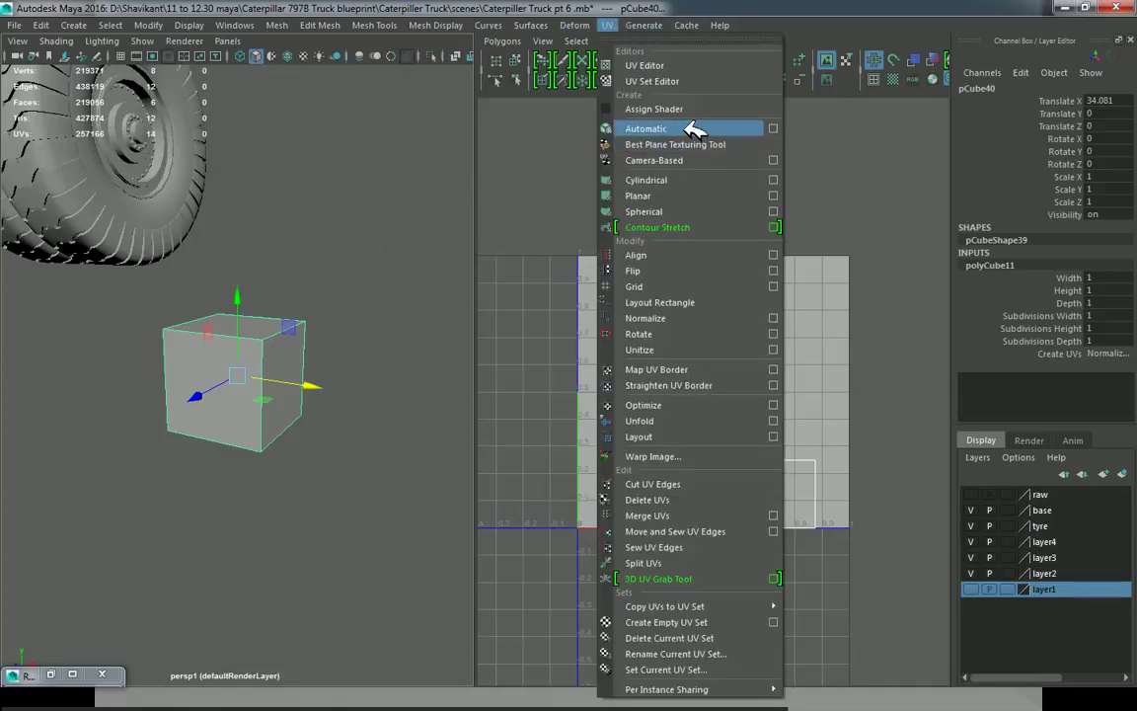
{"action": "left_click", "coordinate": [695, 130]}
{"action": "mouse_move", "coordinate": [459, 264]}
{"action": "left_mouse_down", "text": "alt"}
{"action": "mouse_move", "coordinate": [355, 400]}
{"action": "mouse_move", "coordinate": [368, 464]}
{"action": "mouse_move", "coordinate": [342, 388]}
{"action": "mouse_move", "coordinate": [351, 326]}
{"action": "left_mouse_up", "text": "alt"}
{"action": "right_click_drag", "start_coordinate": [345, 255], "coordinate": [474, 229]}
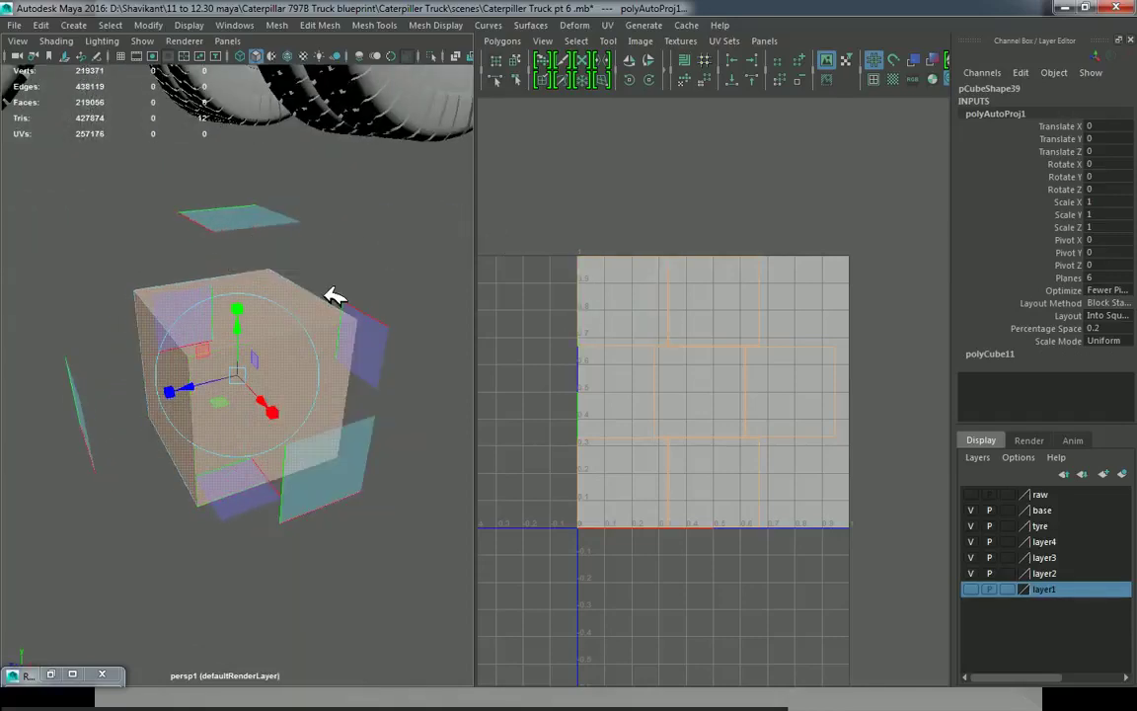
Step: Show thick texture borders and move-and-sew the UV shells along a top edge of the cube
{"action": "key", "text": "f"}
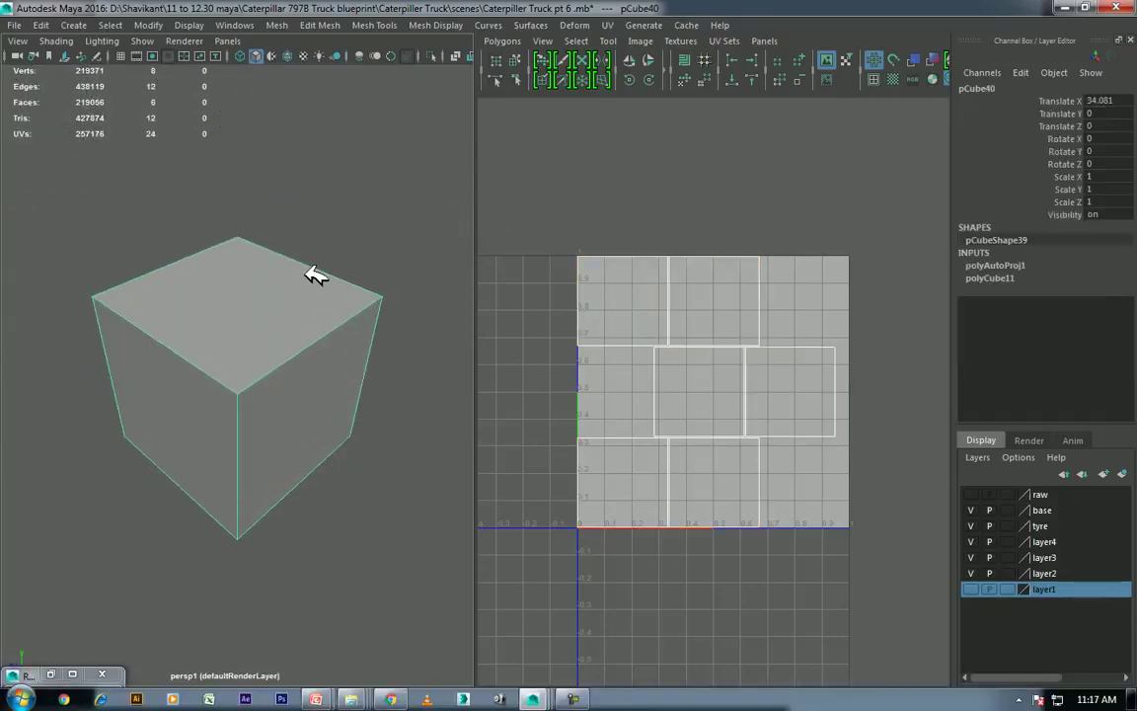
{"action": "right_click", "coordinate": [697, 212]}
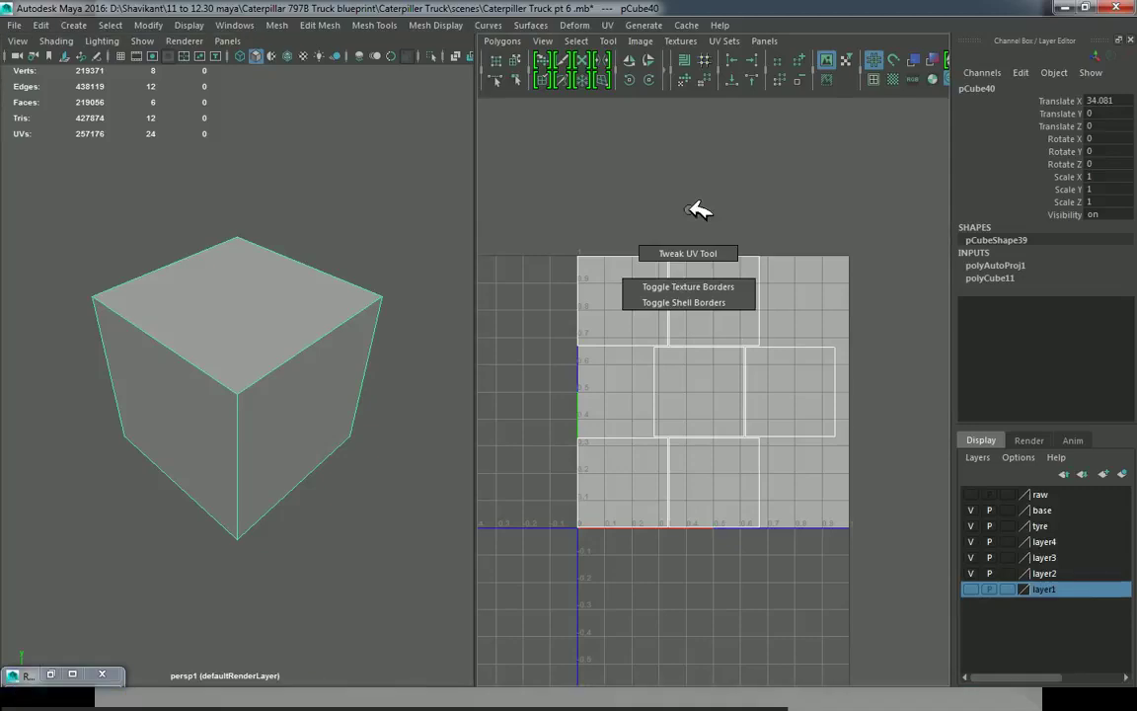
{"action": "left_click", "coordinate": [681, 286]}
{"action": "right_click_drag", "start_coordinate": [305, 254], "coordinate": [317, 173]}
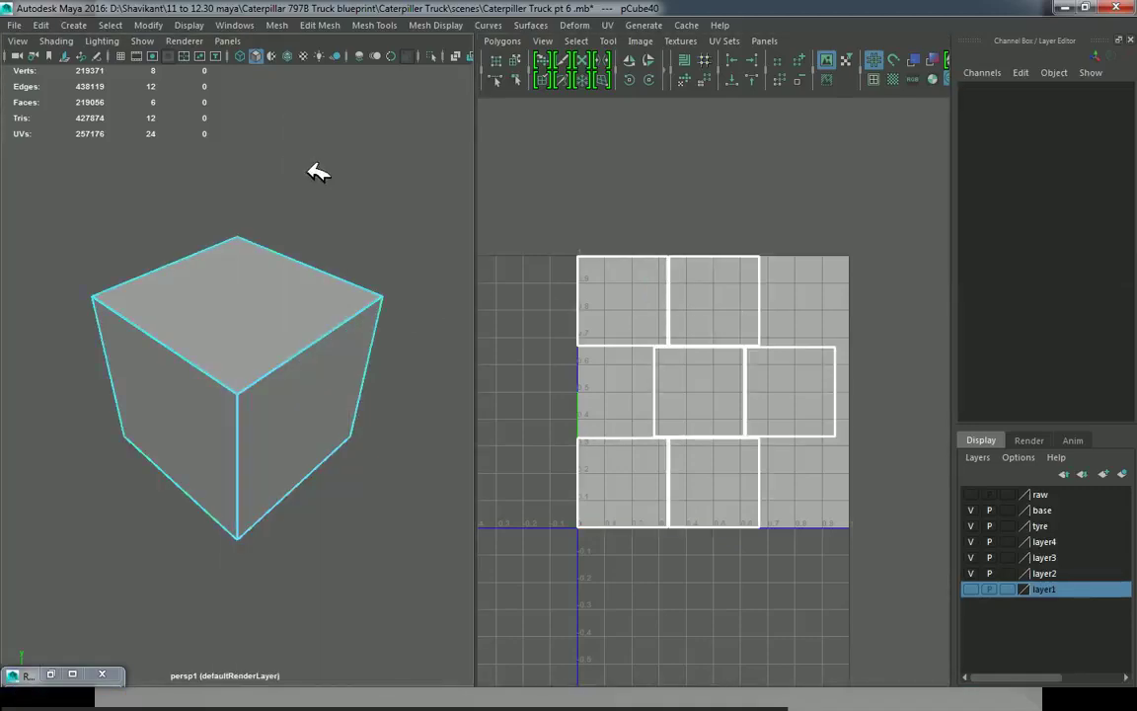
{"action": "left_click", "coordinate": [320, 265]}
{"action": "scroll", "coordinate": [731, 356], "scroll_direction": "up", "scroll_amount": 1}
{"action": "right_click", "coordinate": [770, 380]}
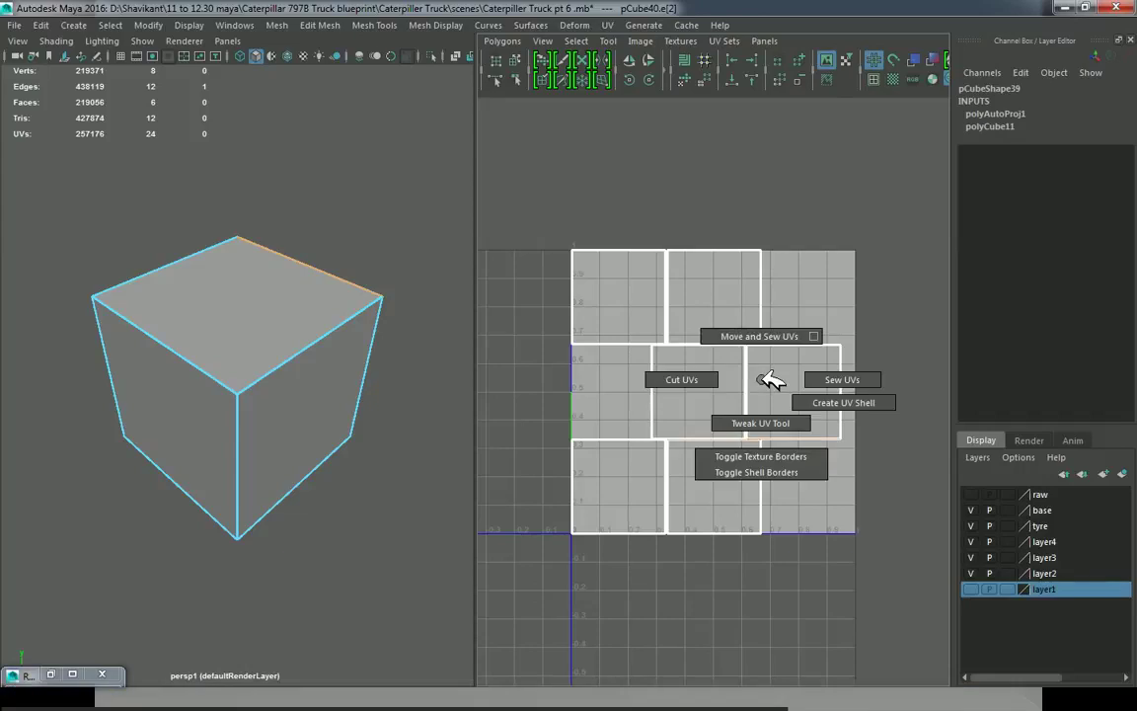
{"action": "left_click", "coordinate": [760, 335]}
Step: Move and sew the remaining cube edges so the shells join into a cross
{"action": "left_click", "coordinate": [173, 348]}
{"action": "key", "text": "w"}
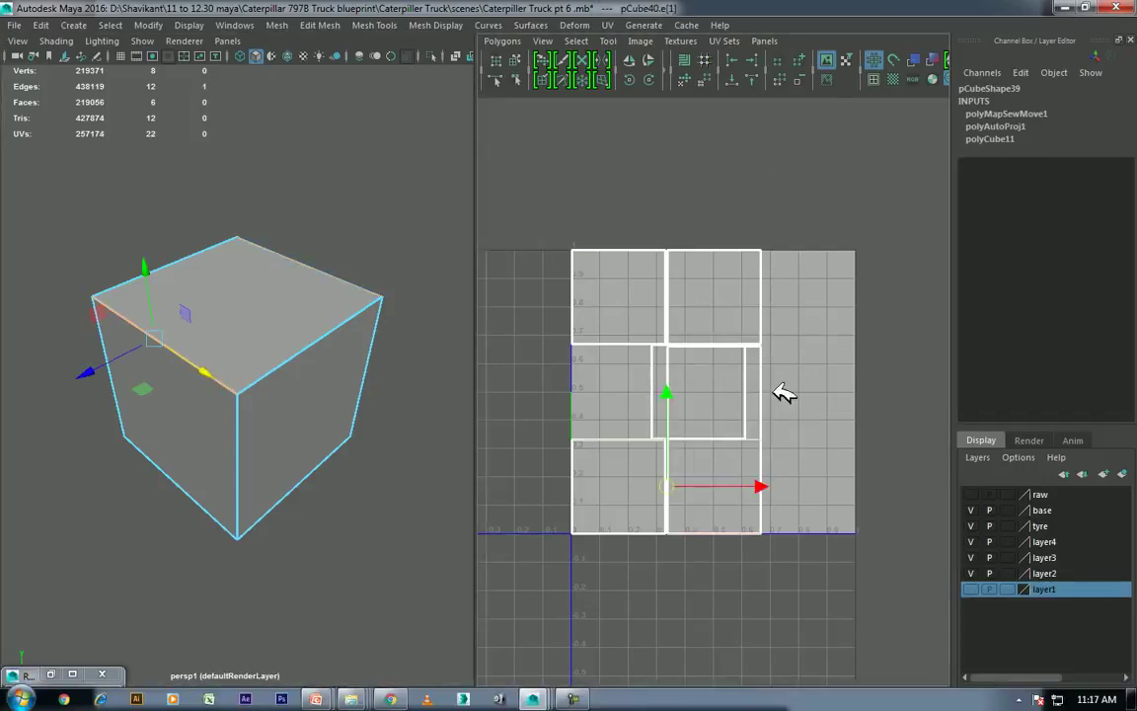
{"action": "right_click_drag", "start_coordinate": [779, 392], "coordinate": [769, 347]}
{"action": "left_click", "coordinate": [297, 357]}
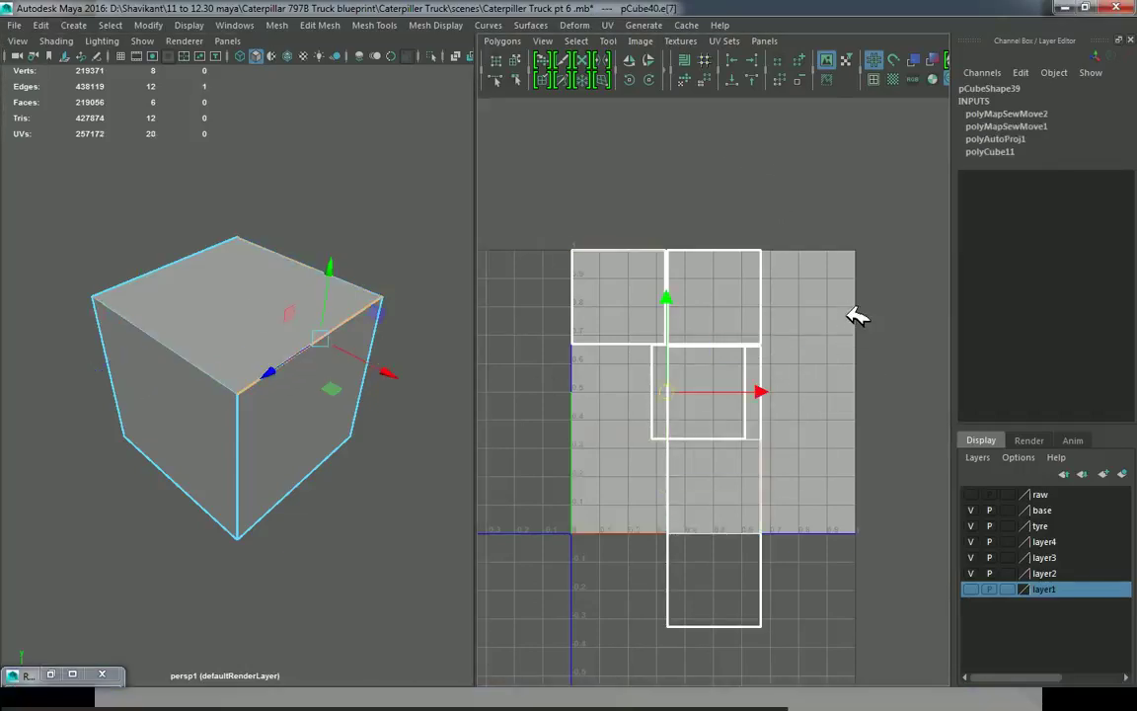
{"action": "left_click", "coordinate": [158, 265]}
{"action": "right_click_drag", "start_coordinate": [650, 342], "coordinate": [670, 210]}
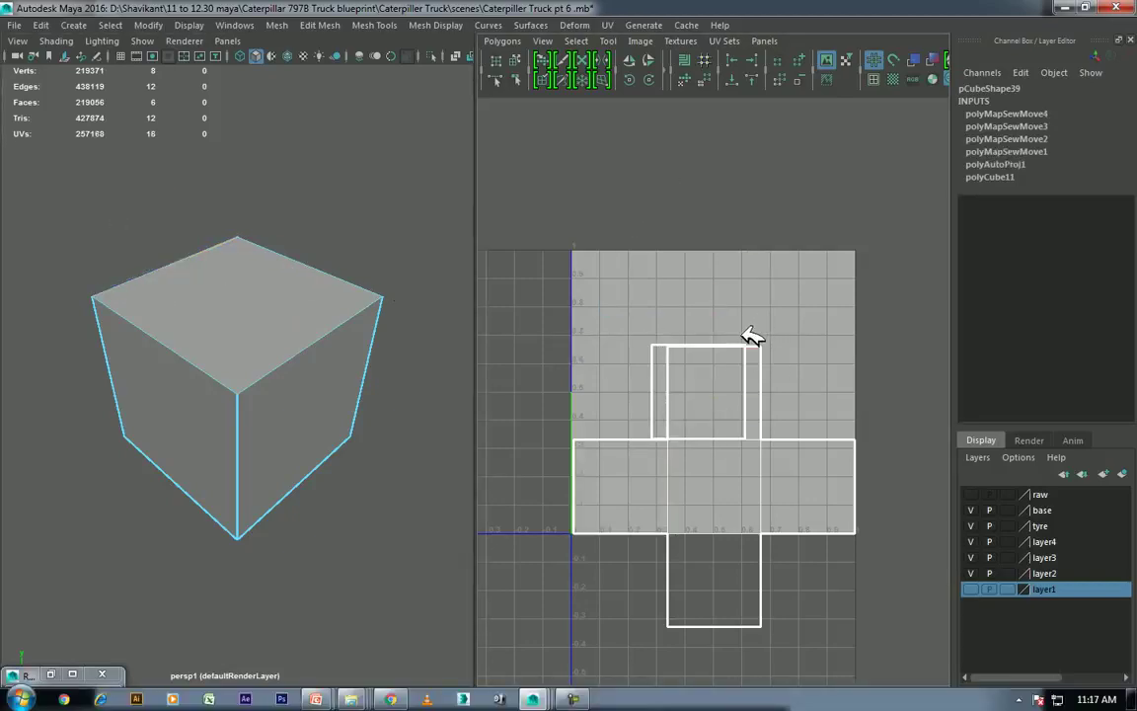
{"action": "left_click", "coordinate": [729, 620]}
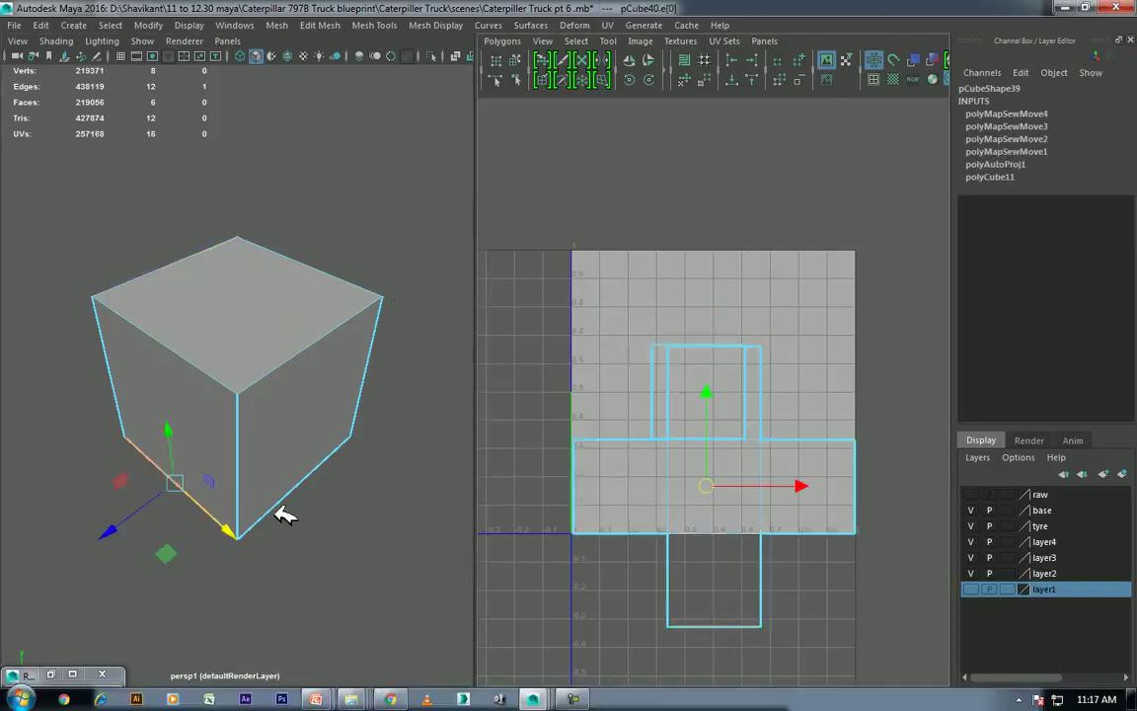
{"action": "middle_click_drag", "start_coordinate": [713, 551], "coordinate": [685, 368], "text": "alt"}
Step: Select all the cube's UVs and lay the shell out inside the 0–1 UV space
{"action": "left_click", "coordinate": [685, 368]}
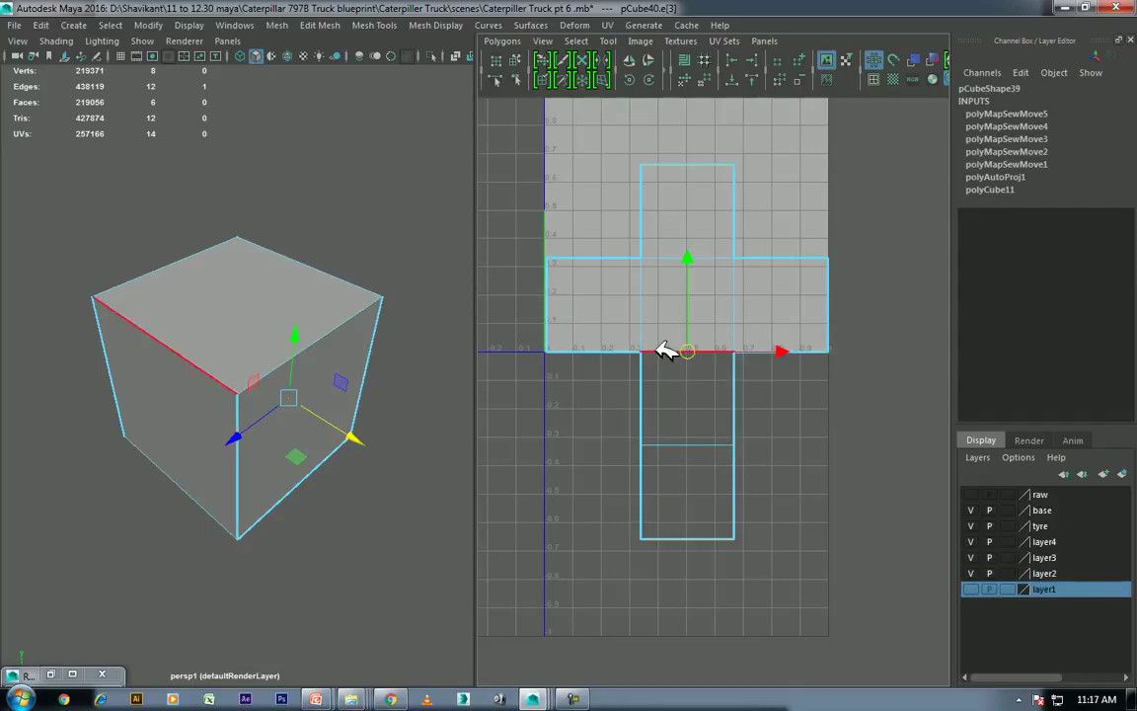
{"action": "right_click_drag", "start_coordinate": [672, 257], "coordinate": [736, 257]}
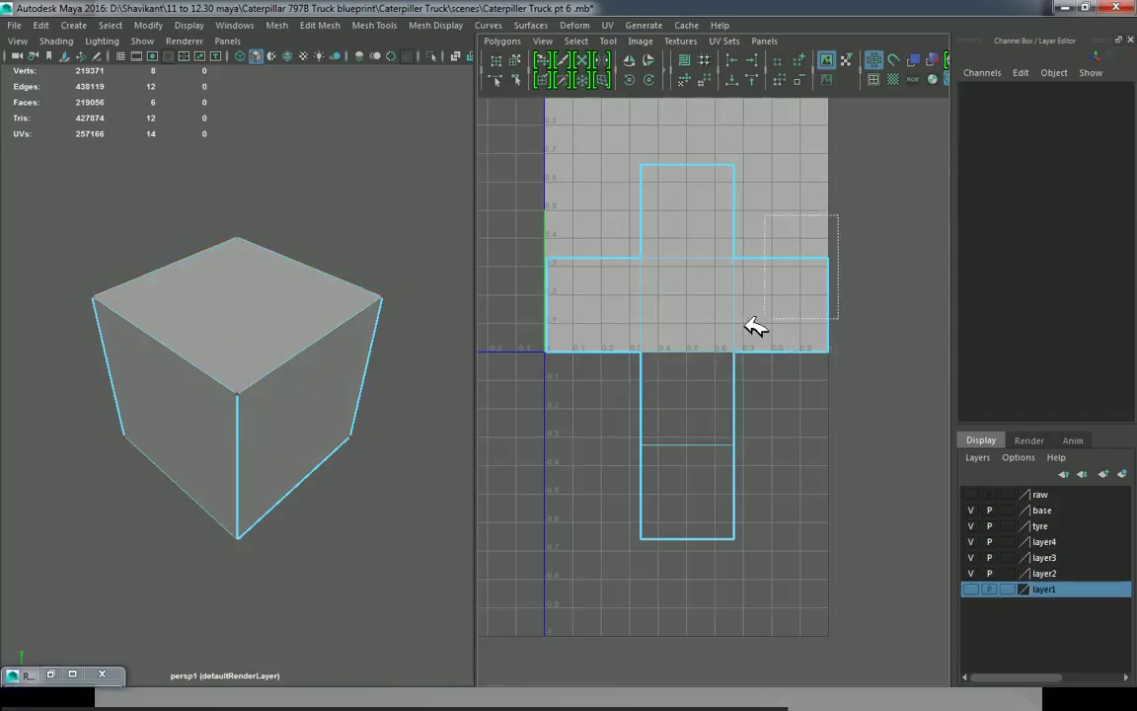
{"action": "right_click_drag", "start_coordinate": [819, 219], "coordinate": [719, 223], "text": "shift"}
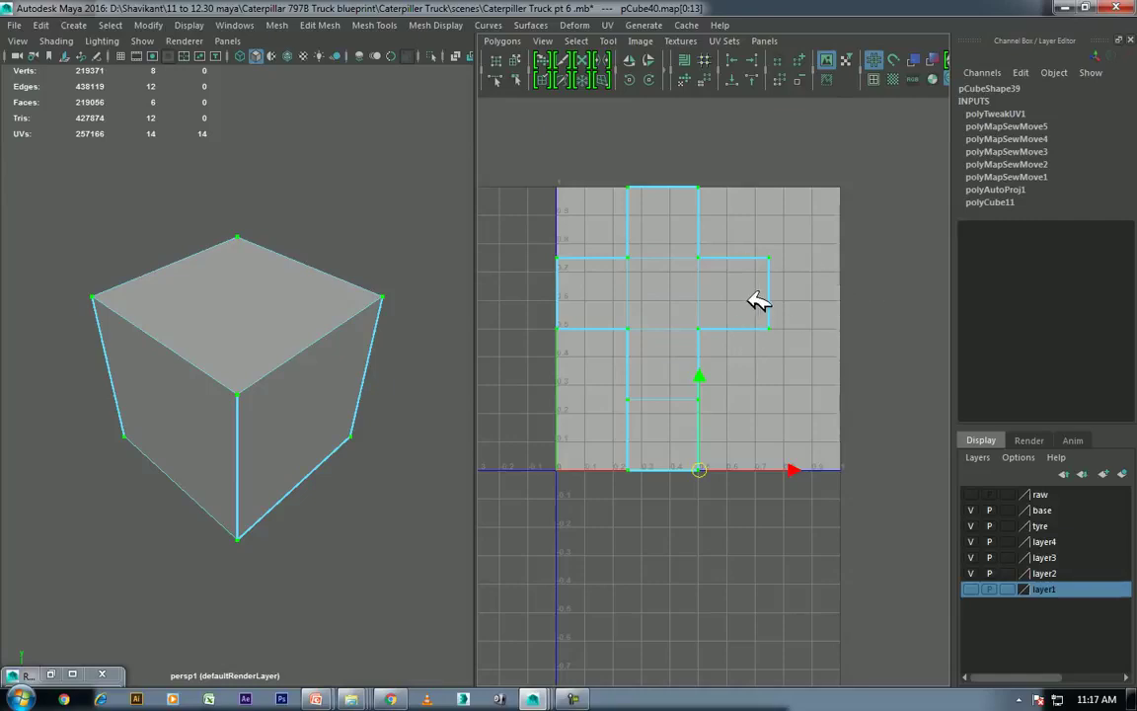
{"action": "right_click_drag", "start_coordinate": [244, 245], "coordinate": [301, 212]}
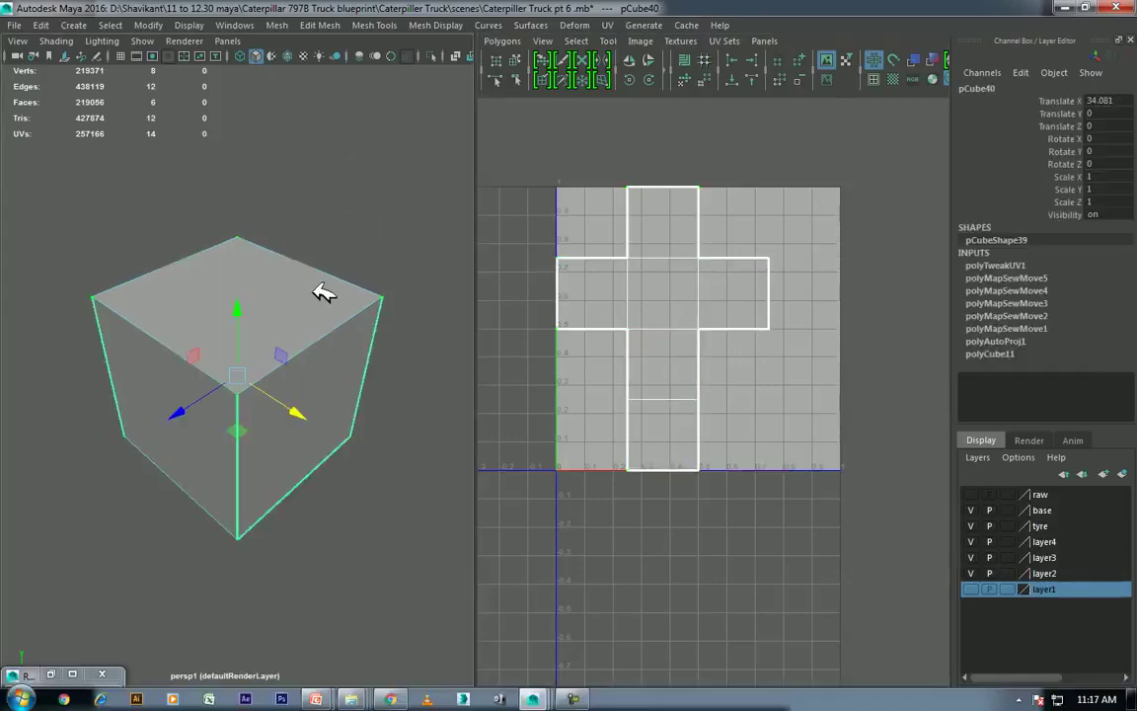
Step: Open a new sticky note, then return focus to Maya and orbit slightly around the cube
{"action": "key", "text": "super"}
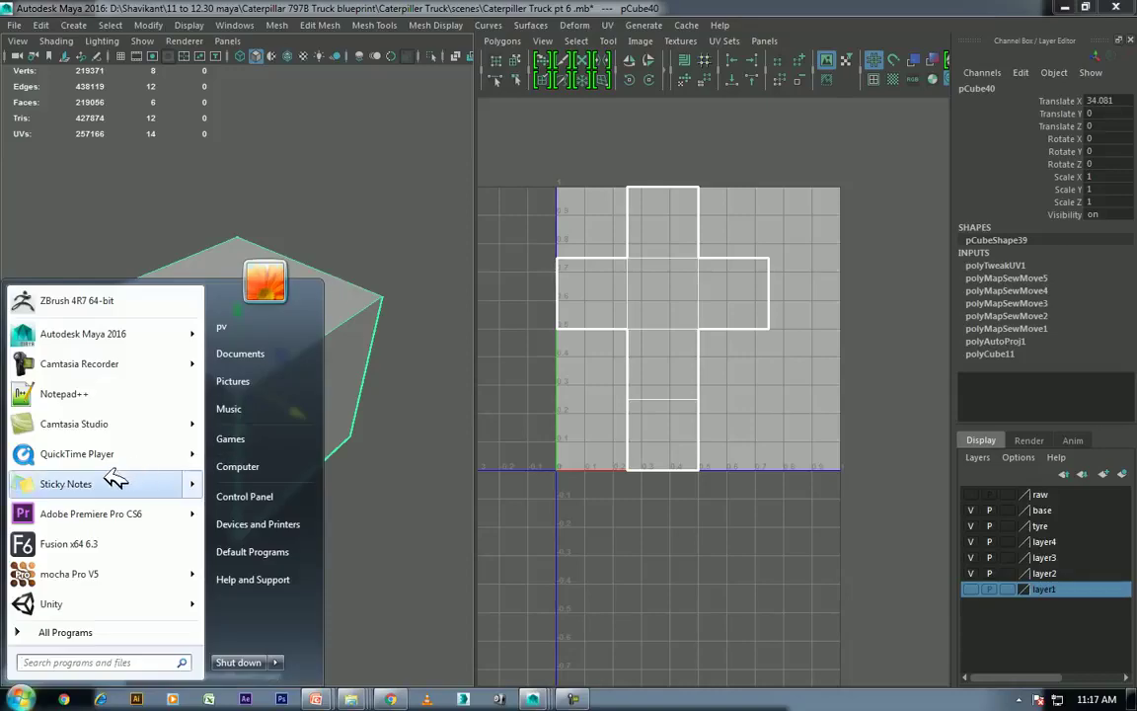
{"action": "left_click", "coordinate": [136, 481]}
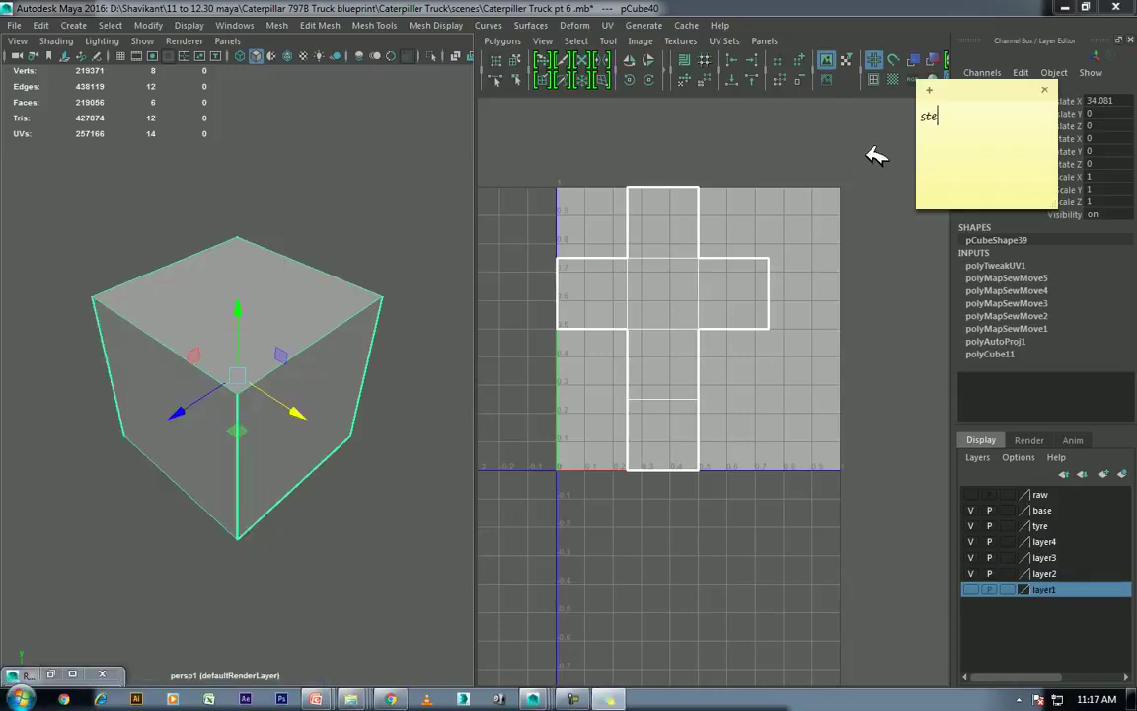
{"action": "left_click", "coordinate": [325, 381]}
{"action": "left_click_drag", "start_coordinate": [325, 381], "coordinate": [381, 267], "text": "alt"}
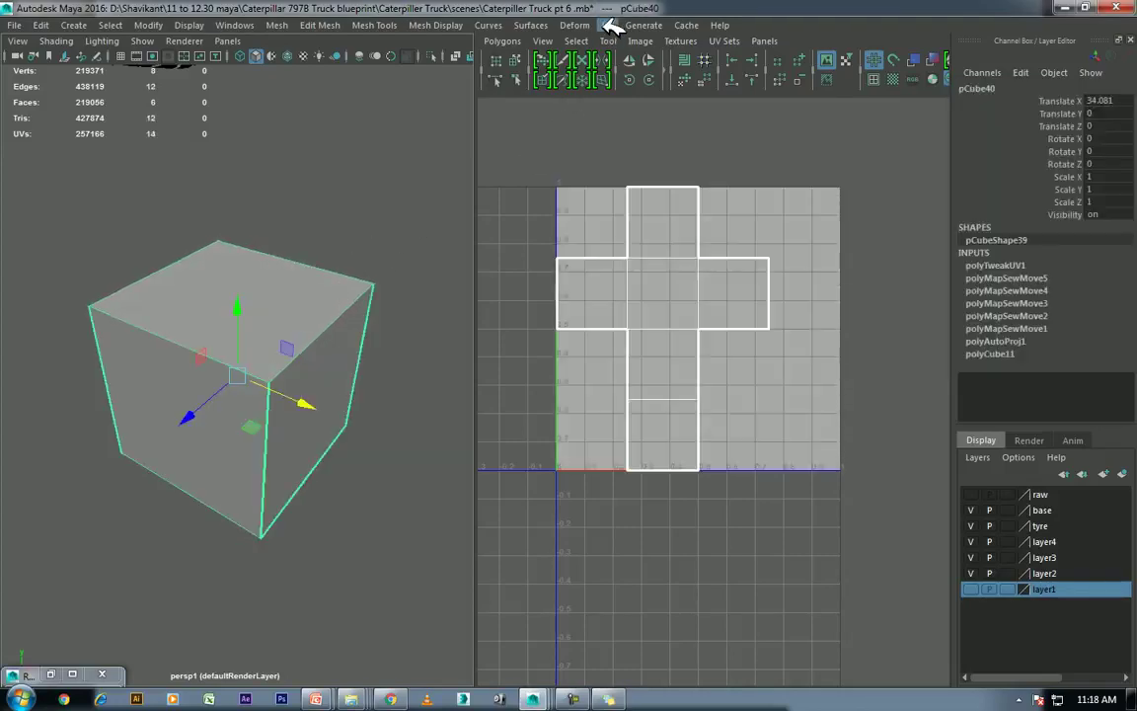
Step: Reapply automatic UV projection to the cube and switch to edge selection
{"action": "left_click", "coordinate": [608, 26]}
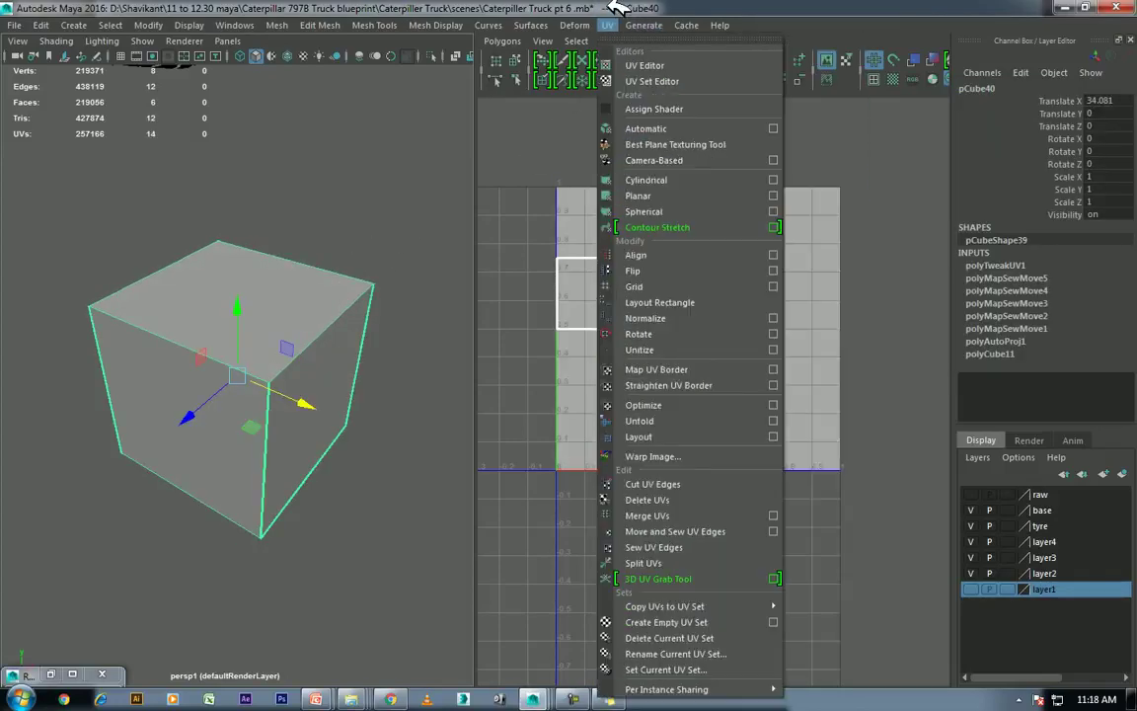
{"action": "left_click", "coordinate": [646, 128]}
{"action": "right_click", "coordinate": [363, 282]}
{"action": "right_click_drag", "start_coordinate": [363, 281], "coordinate": [431, 208]}
{"action": "left_click", "coordinate": [320, 264]}
{"action": "right_click_drag", "start_coordinate": [312, 239], "coordinate": [306, 106]}
{"action": "left_click", "coordinate": [296, 259]}
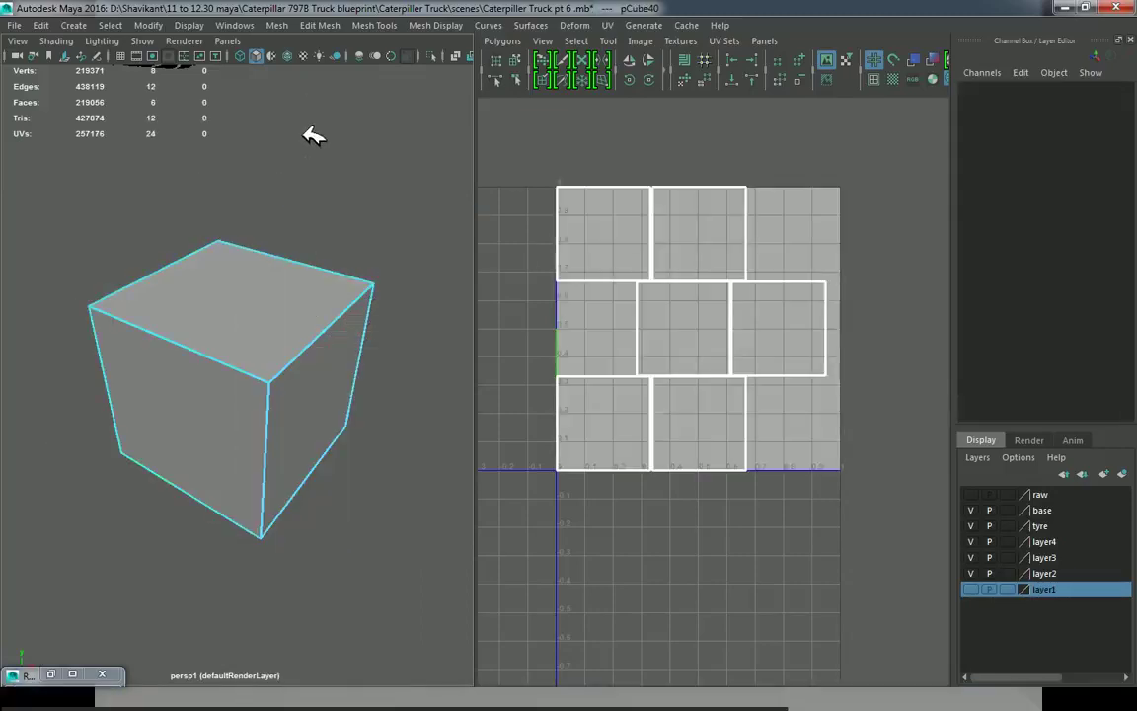
Step: Select the top edge loop plus a vertical front edge and move-and-sew the UVs
{"action": "right_click_drag", "start_coordinate": [257, 239], "coordinate": [265, 176]}
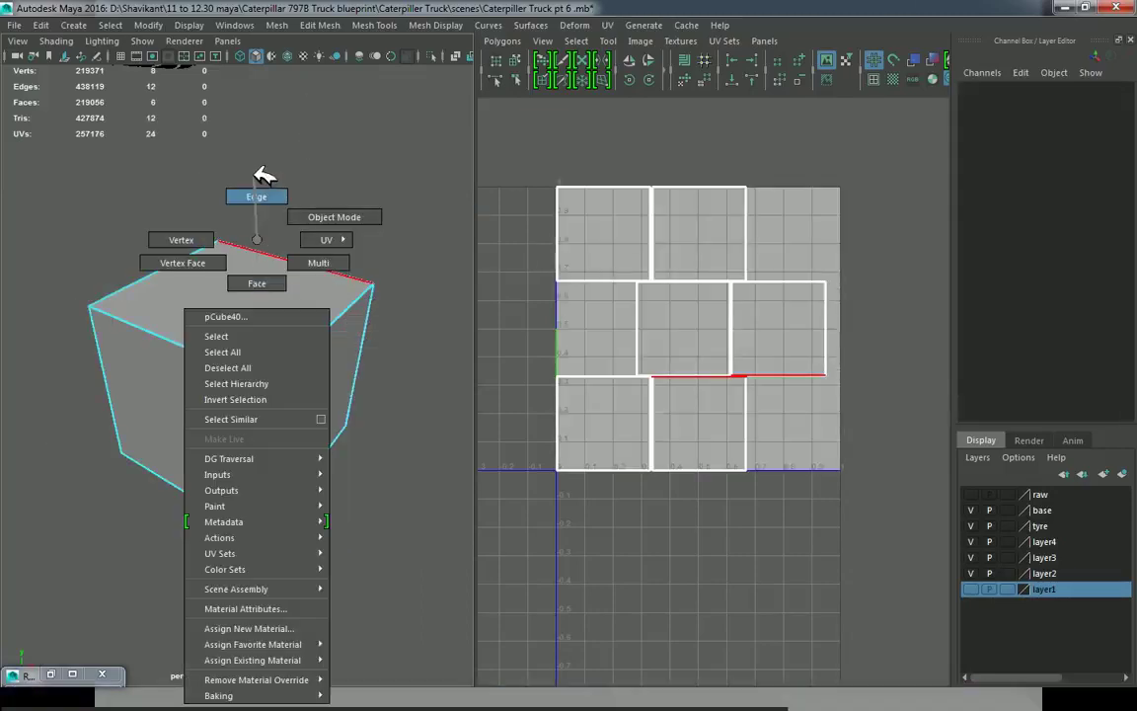
{"action": "left_click", "coordinate": [284, 256]}
{"action": "double_click", "coordinate": [175, 265]}
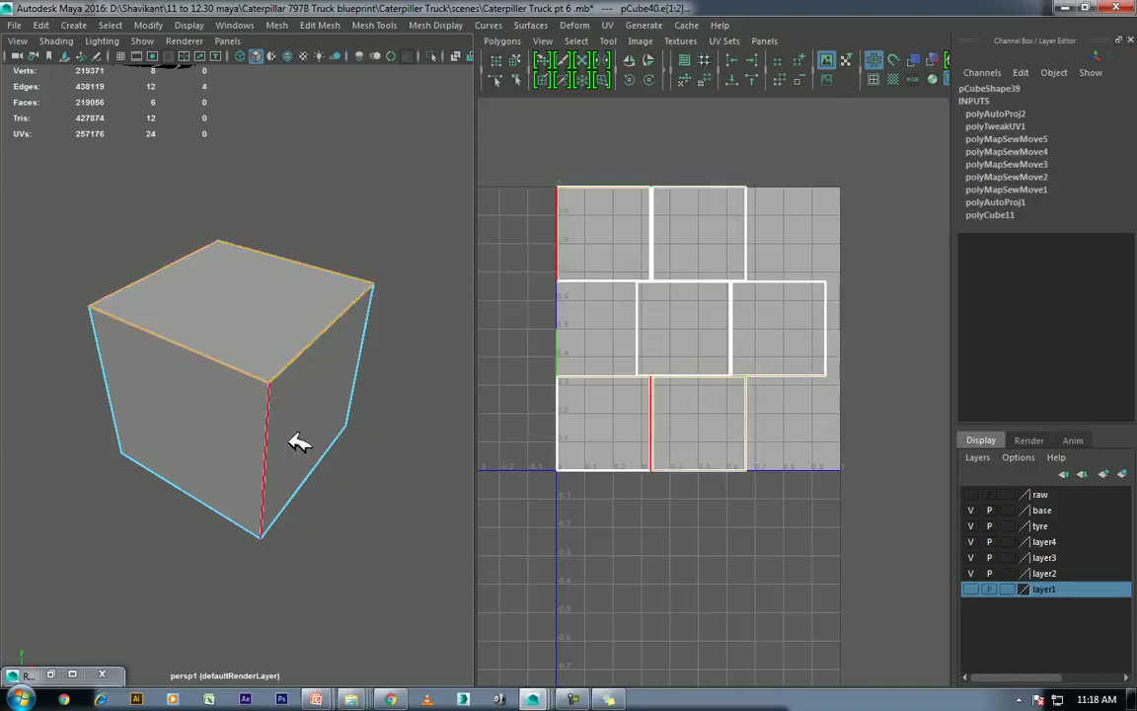
{"action": "left_click", "coordinate": [235, 518], "text": "shift"}
{"action": "scroll", "coordinate": [646, 403], "scroll_direction": "up", "scroll_amount": 1}
{"action": "scroll", "coordinate": [712, 482], "scroll_direction": "down", "scroll_amount": 2}
{"action": "mouse_move", "coordinate": [754, 364]}
{"action": "right_mouse_down", "text": "shift"}
{"action": "mouse_move", "coordinate": [730, 132]}
{"action": "mouse_move", "coordinate": [643, 195]}
{"action": "right_mouse_up", "text": "shift"}
Step: Select the whole UV shell and lay it out to fit the 0–1 square
{"action": "scroll", "coordinate": [712, 314], "scroll_direction": "up", "scroll_amount": 1}
{"action": "right_click_drag", "start_coordinate": [686, 297], "coordinate": [813, 276]}
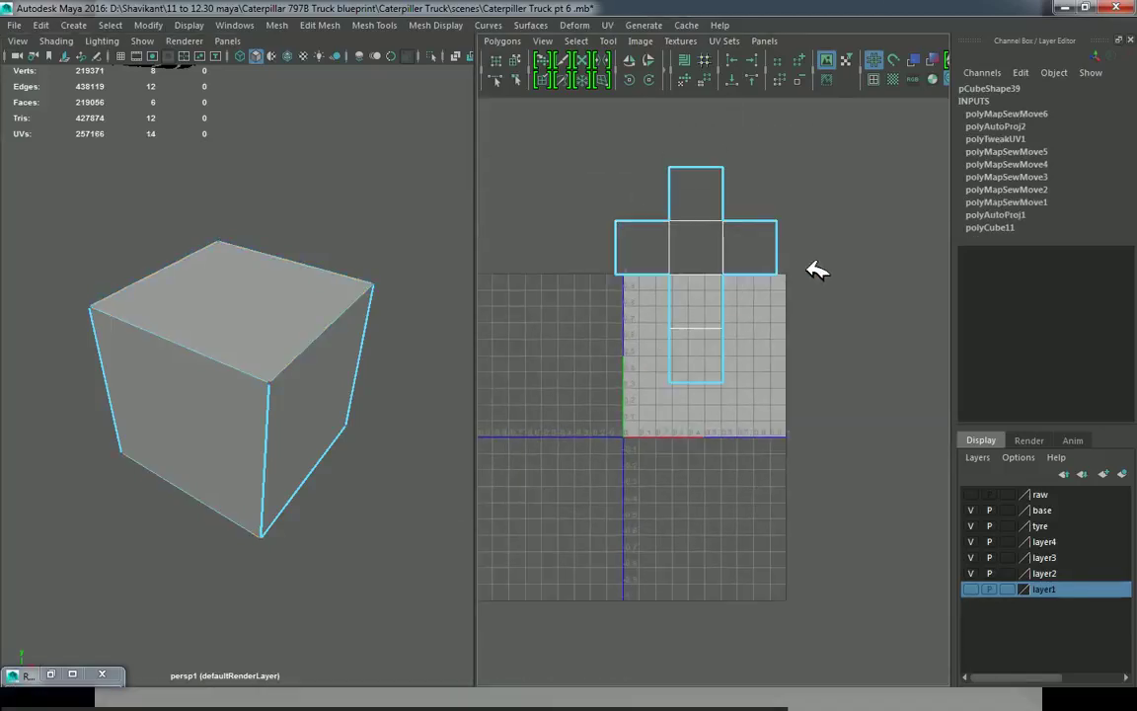
{"action": "left_click_drag", "start_coordinate": [598, 153], "coordinate": [790, 395]}
{"action": "right_click_drag", "start_coordinate": [819, 217], "coordinate": [680, 229], "text": "shift"}
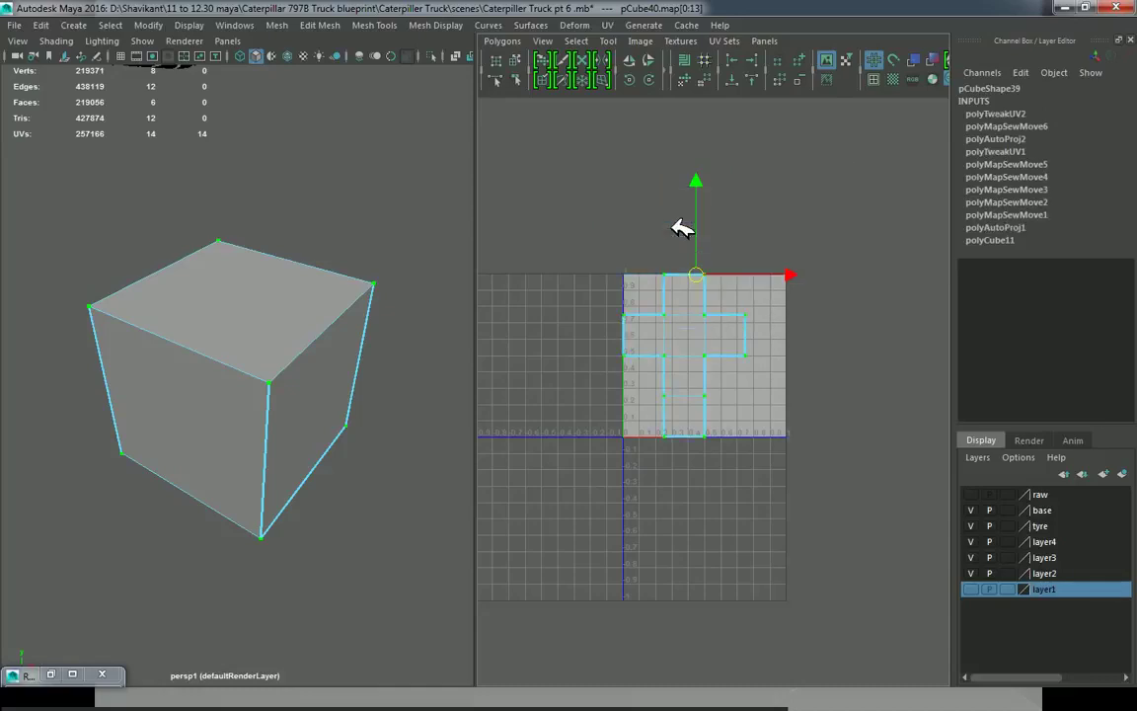
{"action": "left_click", "coordinate": [651, 699]}
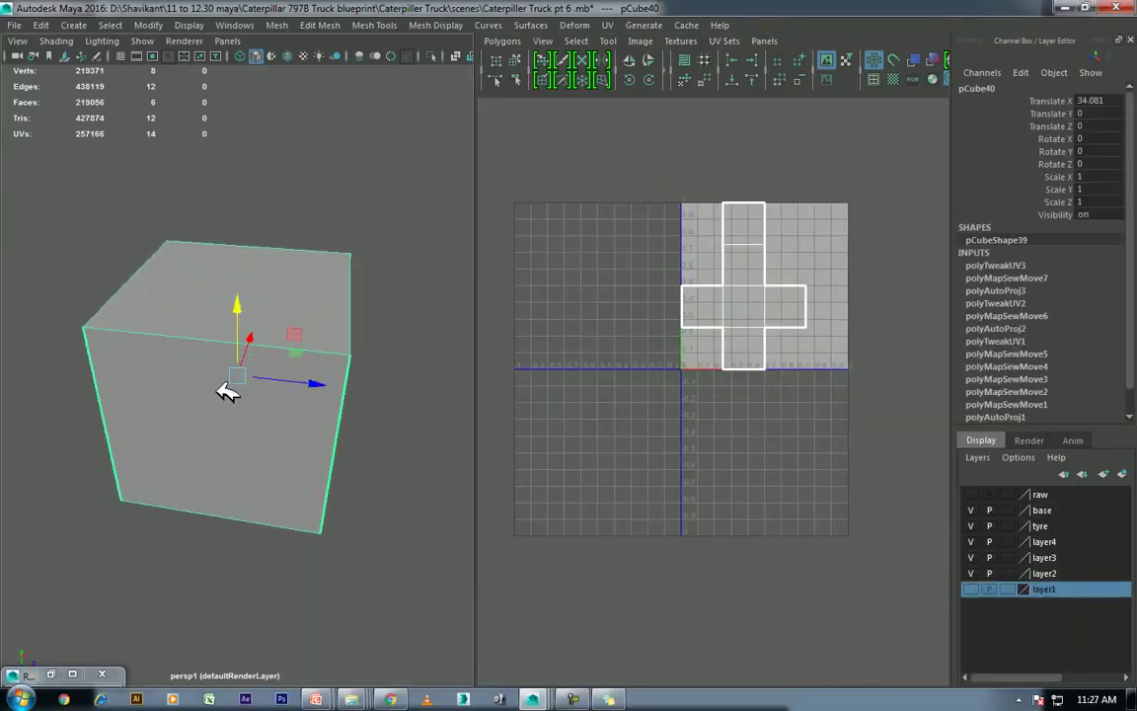
Step: Map a Checker texture to lambert6's Color and show textures in the viewport
{"action": "mouse_move", "coordinate": [205, 240]}
{"action": "right_mouse_down"}
{"action": "mouse_move", "coordinate": [236, 587]}
{"action": "mouse_move", "coordinate": [254, 642]}
{"action": "mouse_move", "coordinate": [349, 570]}
{"action": "mouse_move", "coordinate": [351, 579]}
{"action": "right_mouse_up"}
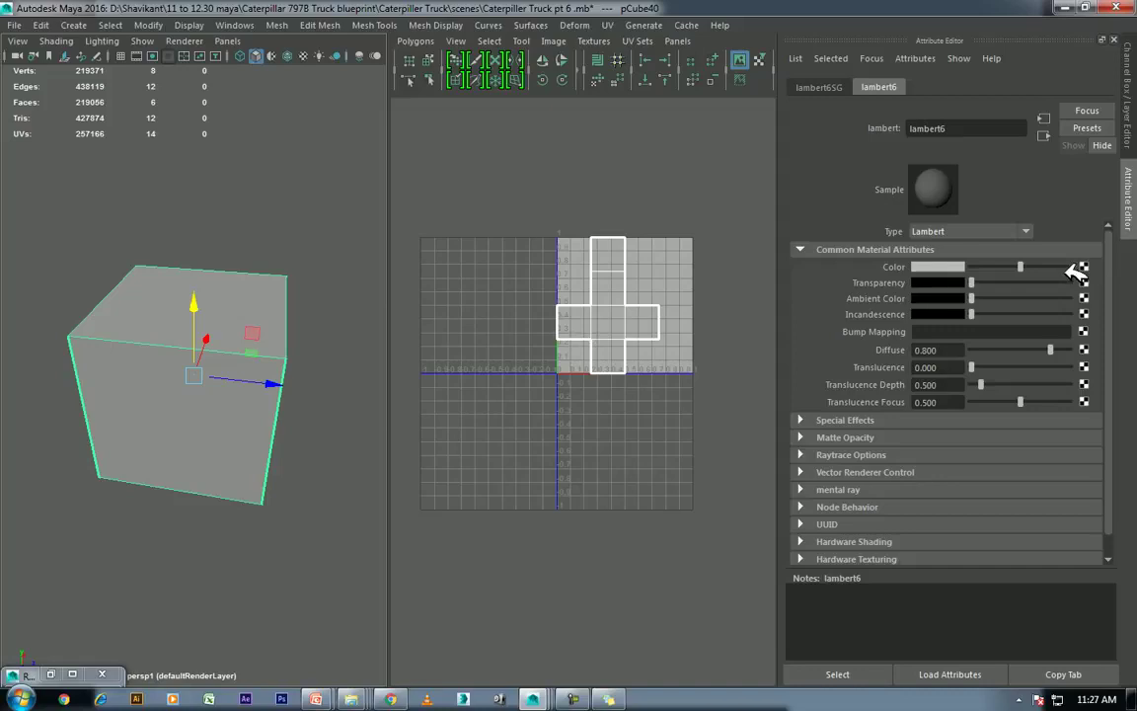
{"action": "left_click", "coordinate": [1085, 267]}
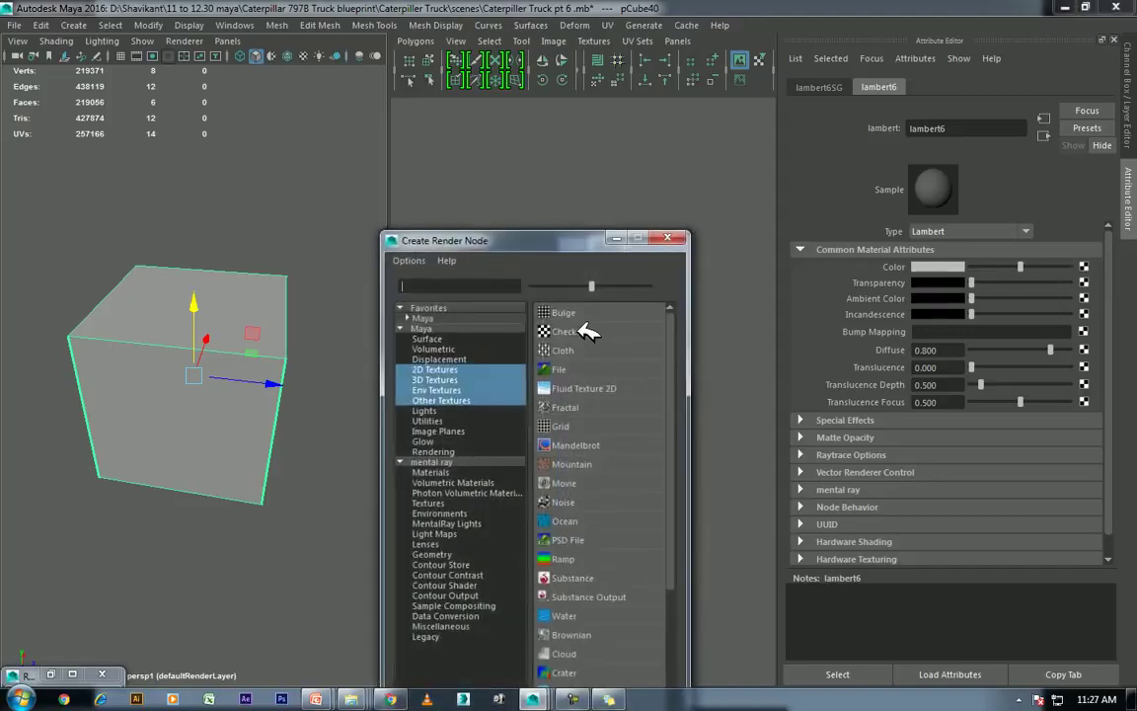
{"action": "left_click", "coordinate": [588, 332]}
{"action": "left_click_drag", "start_coordinate": [241, 419], "coordinate": [225, 411], "text": "alt"}
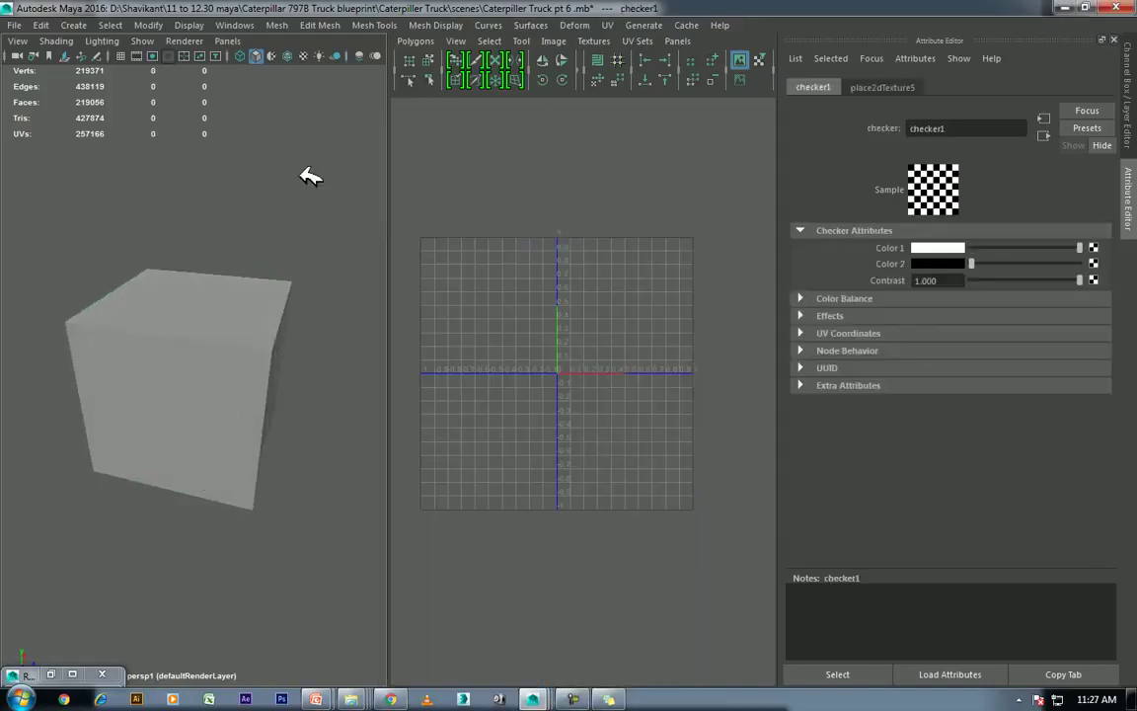
{"action": "key", "text": "6"}
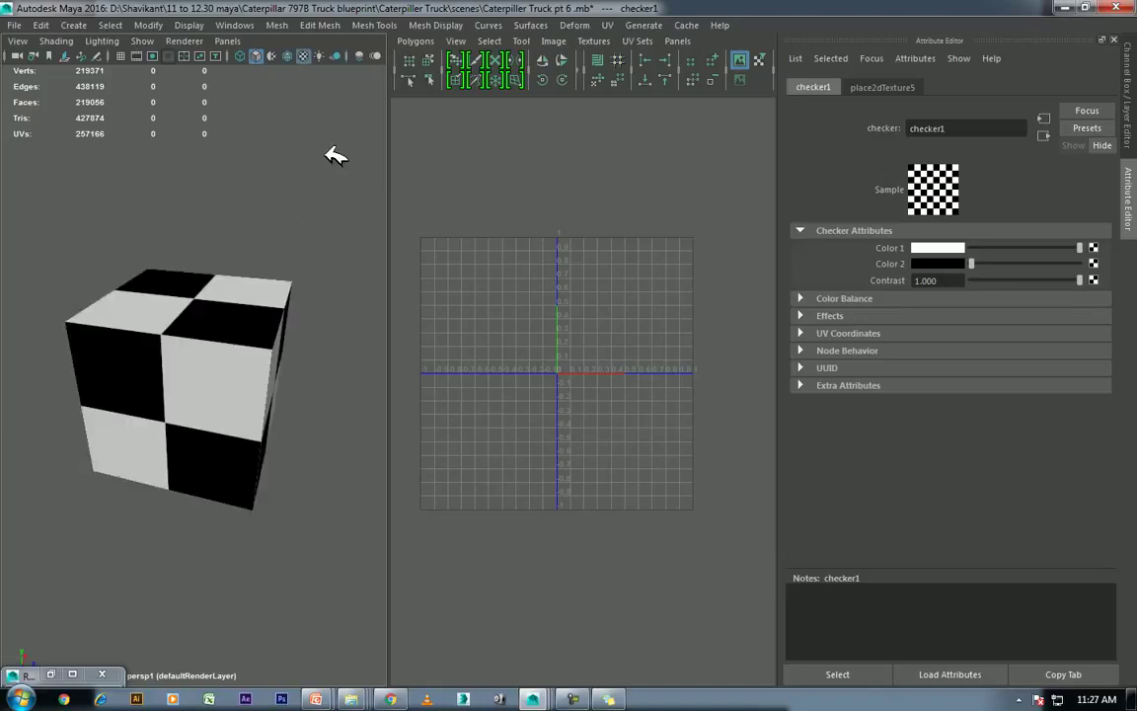
{"action": "left_click", "coordinate": [310, 56]}
{"action": "left_click", "coordinate": [310, 56]}
Step: Set place2dTexture5 Repeat UV to 10 and 10 for a dense checkerboard
{"action": "left_click", "coordinate": [892, 88]}
{"action": "left_click_drag", "start_coordinate": [951, 369], "coordinate": [709, 390]}
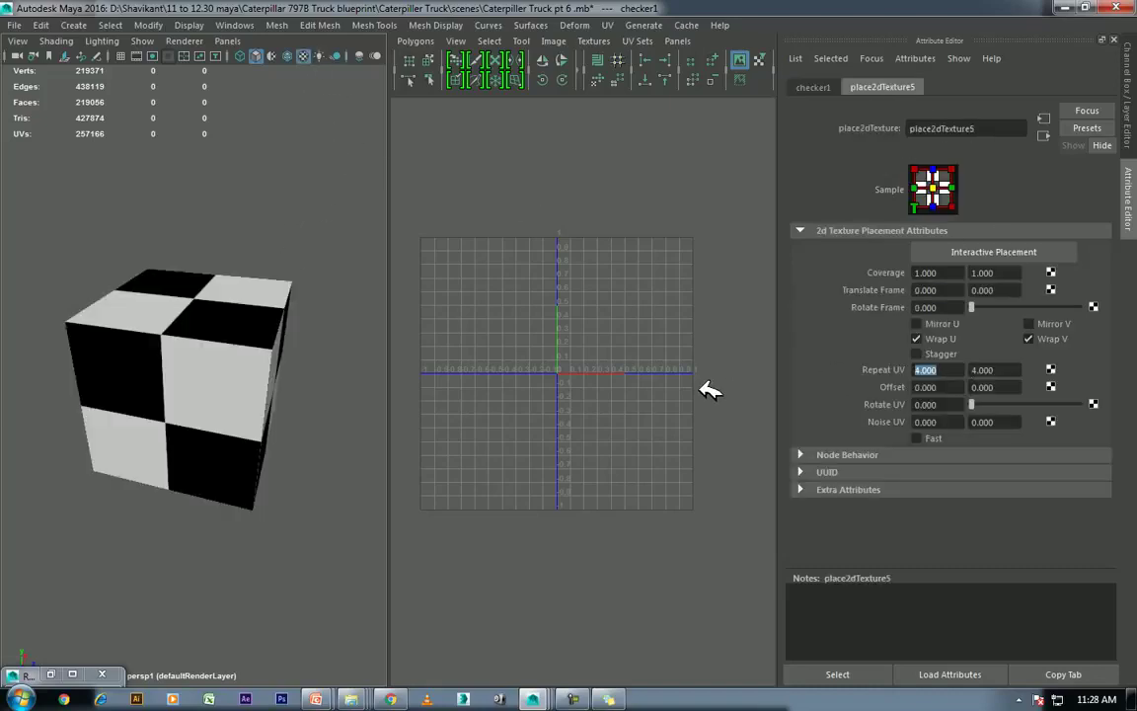
{"action": "type", "text": "0"}
{"action": "key", "text": "Tab"}
{"action": "type", "text": "10"}
{"action": "key", "text": "Return"}
{"action": "mouse_move", "coordinate": [304, 464]}
{"action": "left_mouse_down", "text": "alt"}
{"action": "mouse_move", "coordinate": [221, 373]}
{"action": "mouse_move", "coordinate": [264, 342]}
{"action": "mouse_move", "coordinate": [168, 387]}
{"action": "left_mouse_up", "text": "alt"}
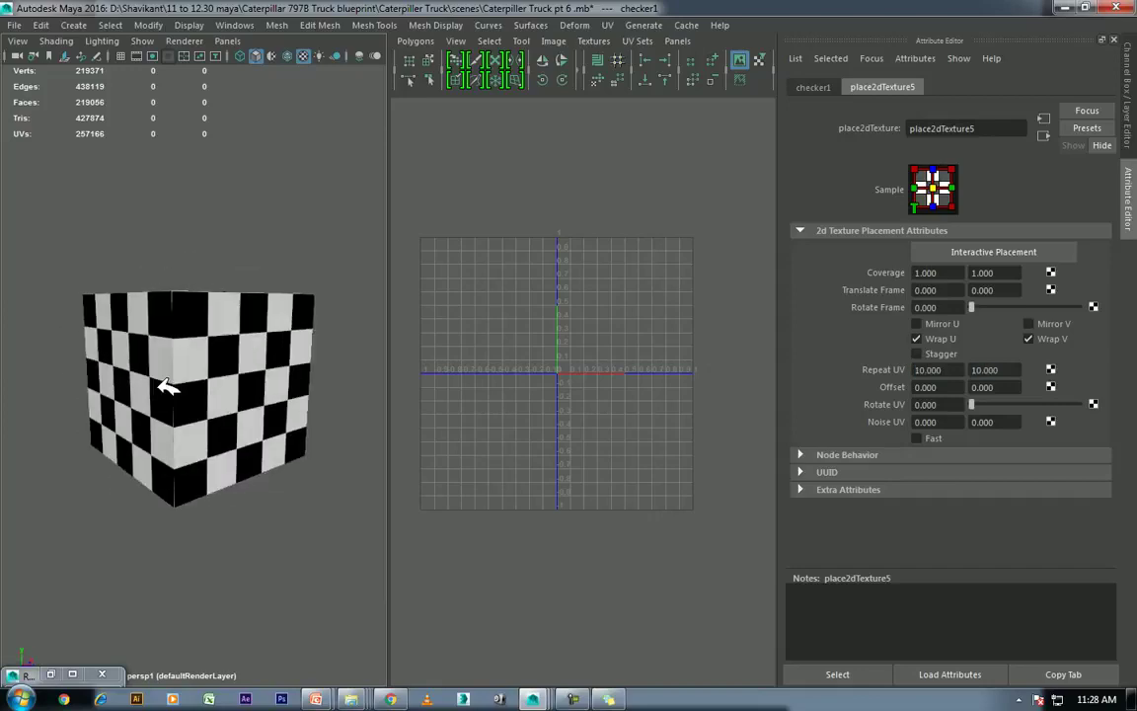
{"action": "left_click", "coordinate": [223, 338]}
Step: View the 'Select 5 edge & move & sew' slide in PowerPoint, then return to Maya
{"action": "key", "text": "alt+Tab"}
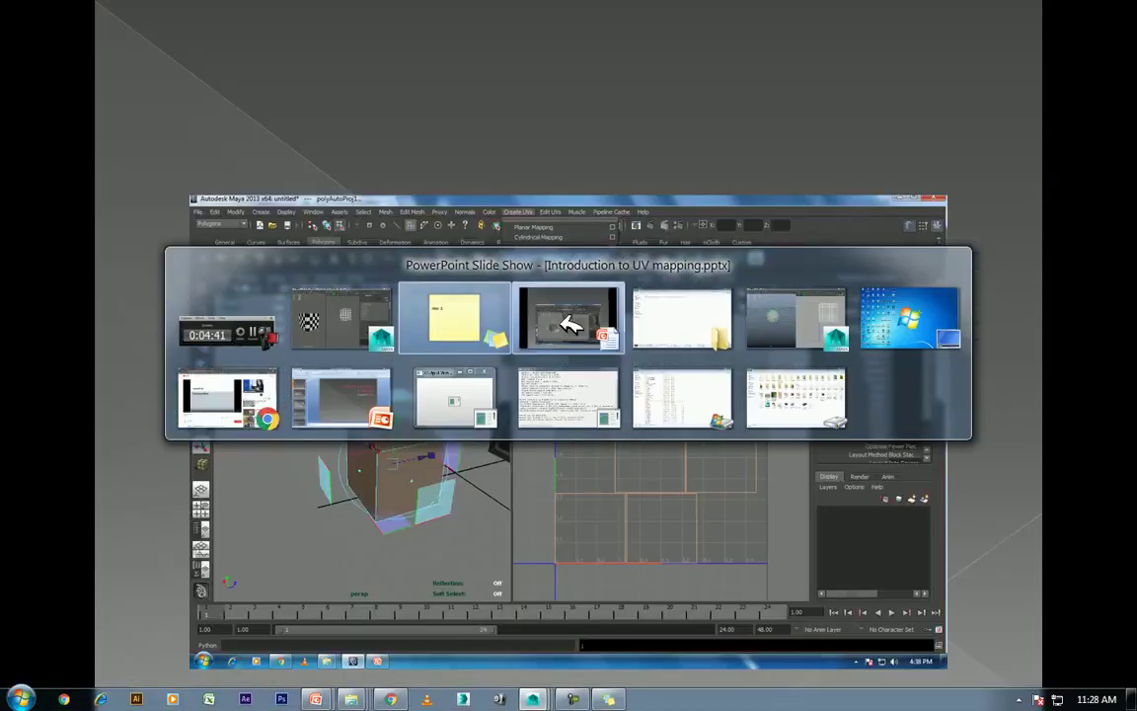
{"action": "left_click", "coordinate": [570, 325]}
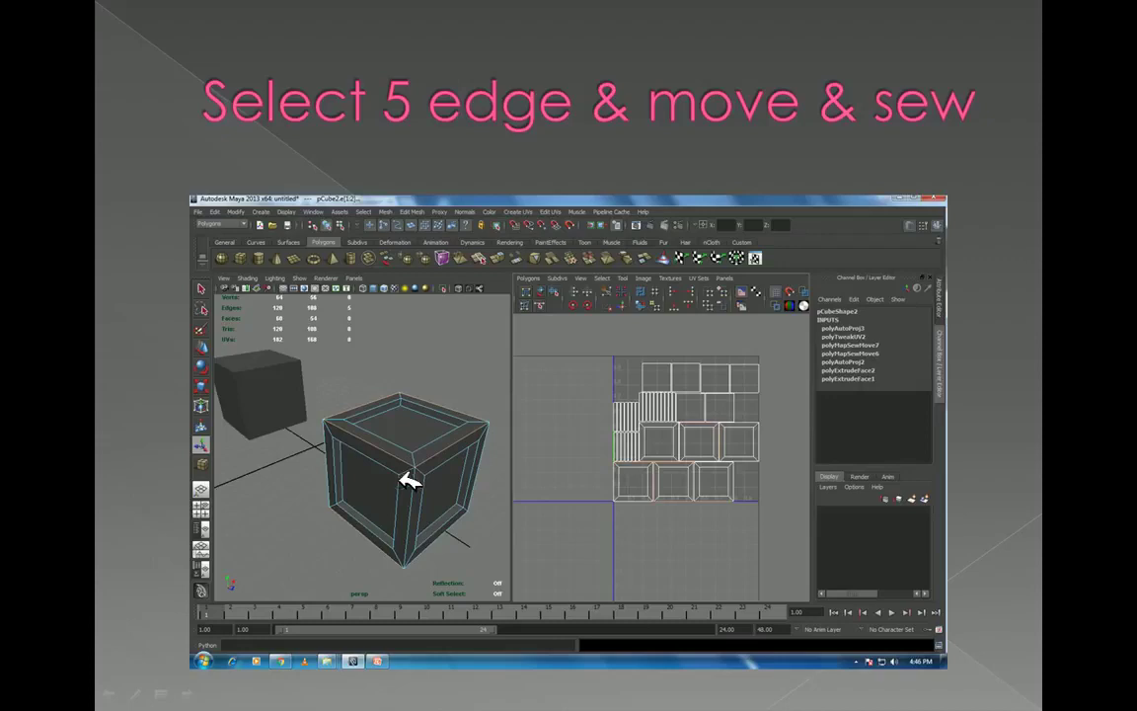
{"action": "key", "text": "alt+Tab"}
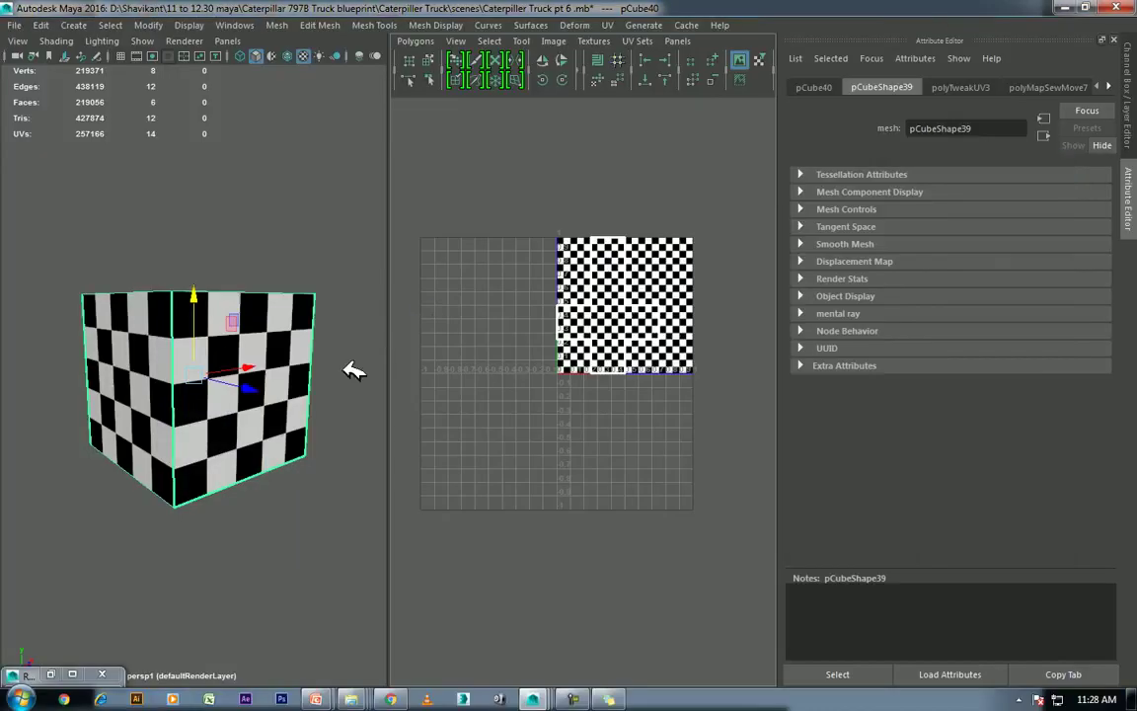
Step: Duplicate the checkered cube with Ctrl+D and move the copy up and to the right
{"action": "left_click_drag", "start_coordinate": [353, 370], "coordinate": [305, 507], "text": "alt"}
{"action": "right_click_drag", "start_coordinate": [305, 508], "coordinate": [267, 507], "text": "alt"}
{"action": "left_click_drag", "start_coordinate": [284, 386], "coordinate": [301, 428], "text": "alt"}
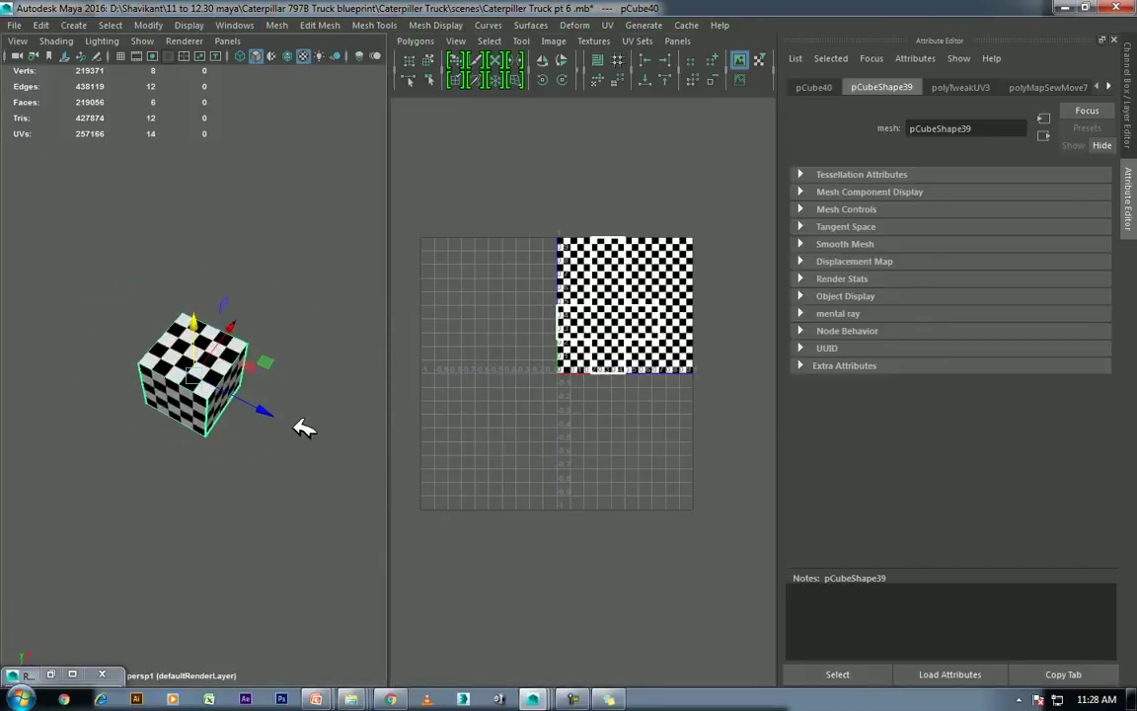
{"action": "key", "text": "ctrl+d"}
{"action": "mouse_move", "coordinate": [237, 329]}
{"action": "left_mouse_down"}
{"action": "mouse_move", "coordinate": [329, 212]}
{"action": "mouse_move", "coordinate": [387, 268]}
{"action": "mouse_move", "coordinate": [306, 280]}
{"action": "left_mouse_up"}
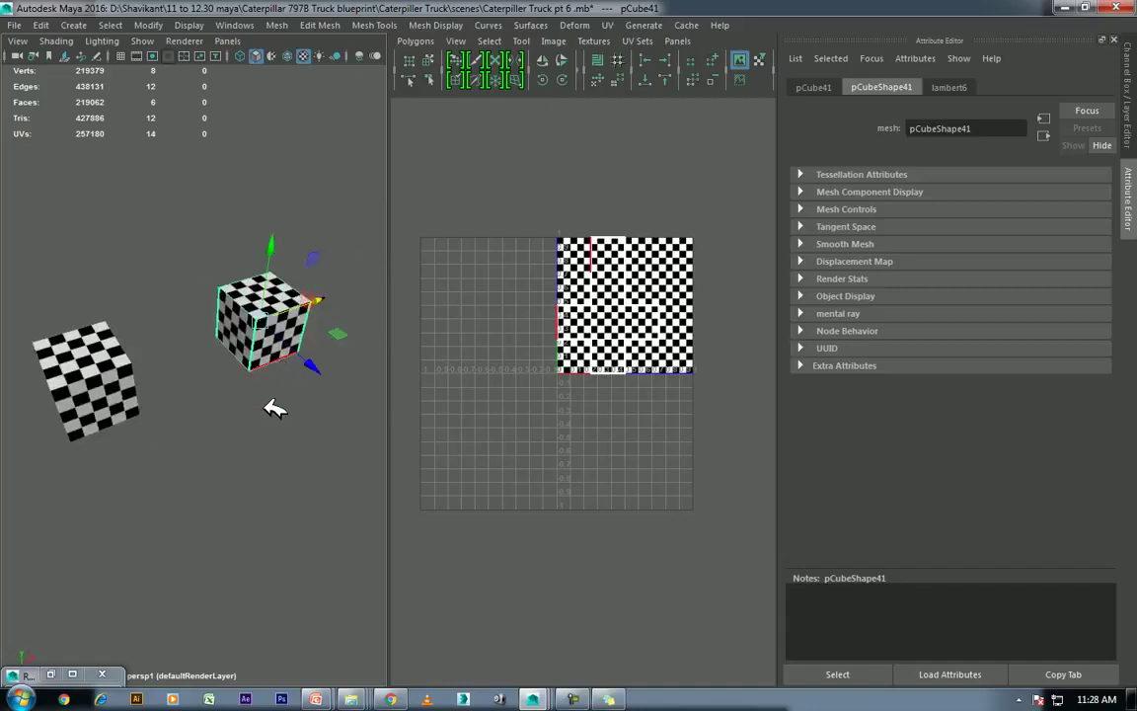
{"action": "key", "text": "f"}
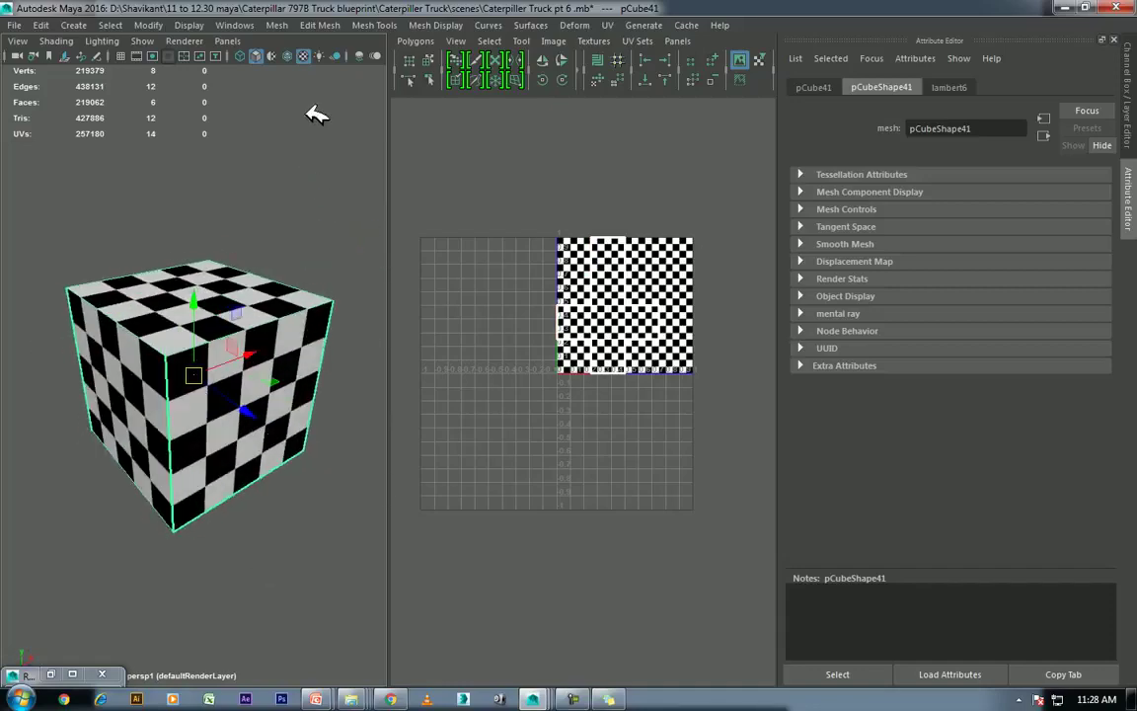
{"action": "left_click", "coordinate": [308, 56]}
Step: Extrude every face of the copy separately, inset to 0.767 scale with 1 division
{"action": "right_click_drag", "start_coordinate": [280, 228], "coordinate": [273, 260]}
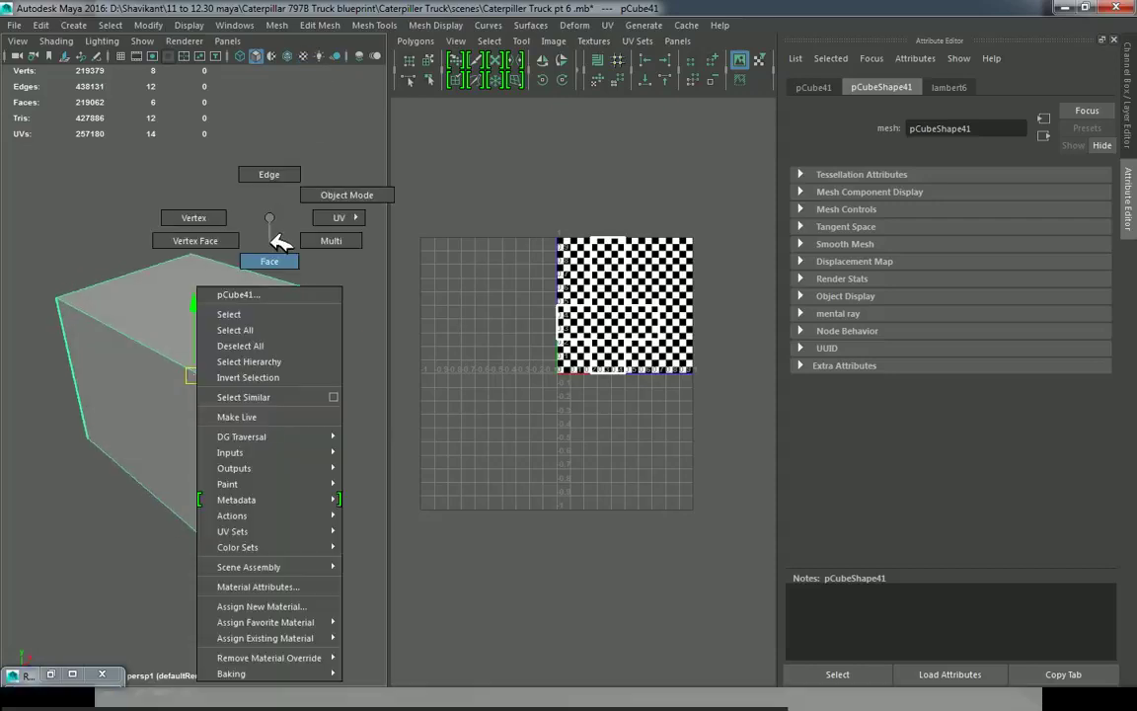
{"action": "double_click", "coordinate": [230, 312]}
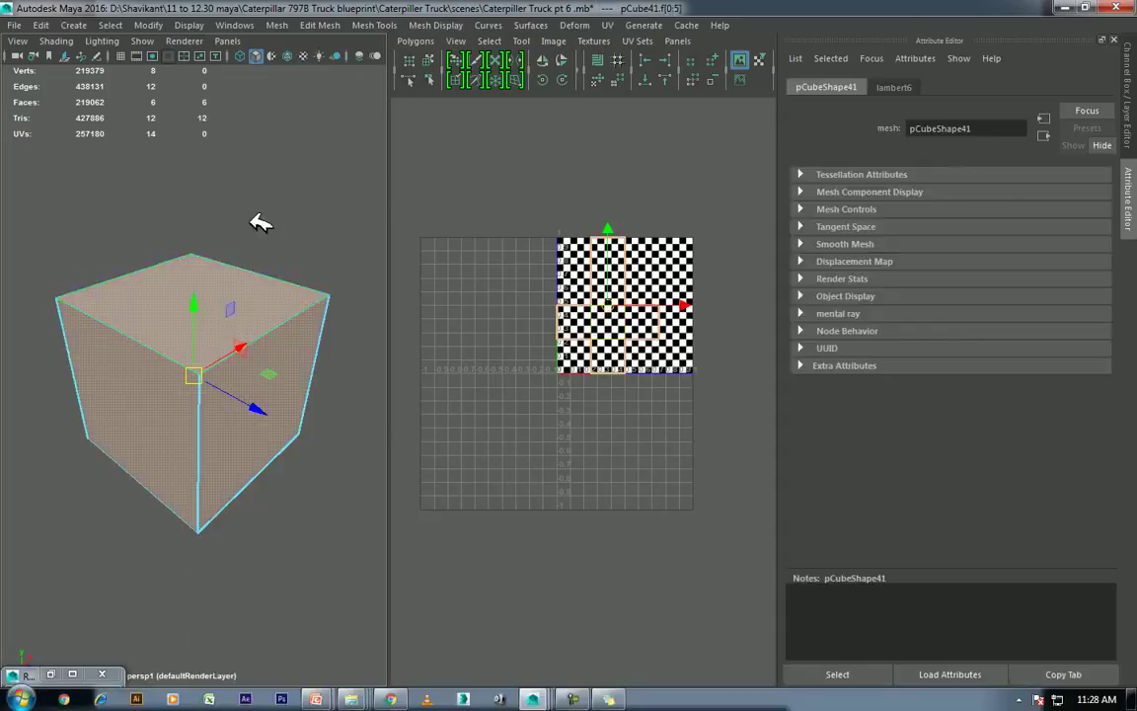
{"action": "right_click", "coordinate": [250, 224], "text": "shift"}
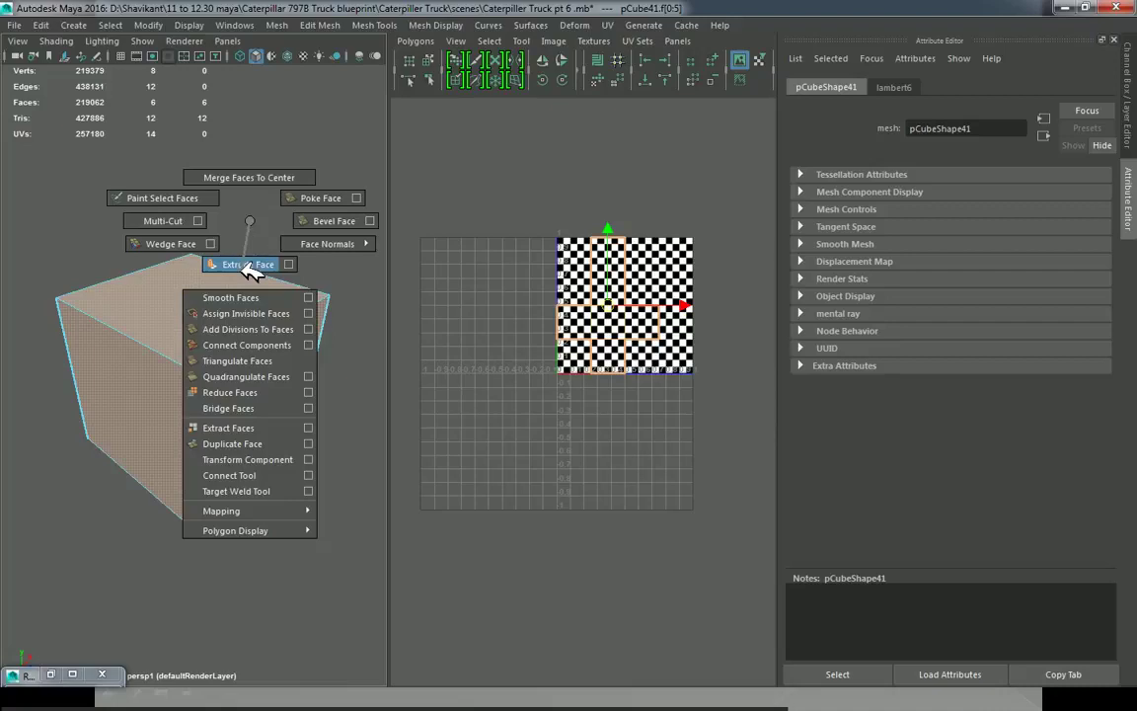
{"action": "left_click", "coordinate": [288, 260]}
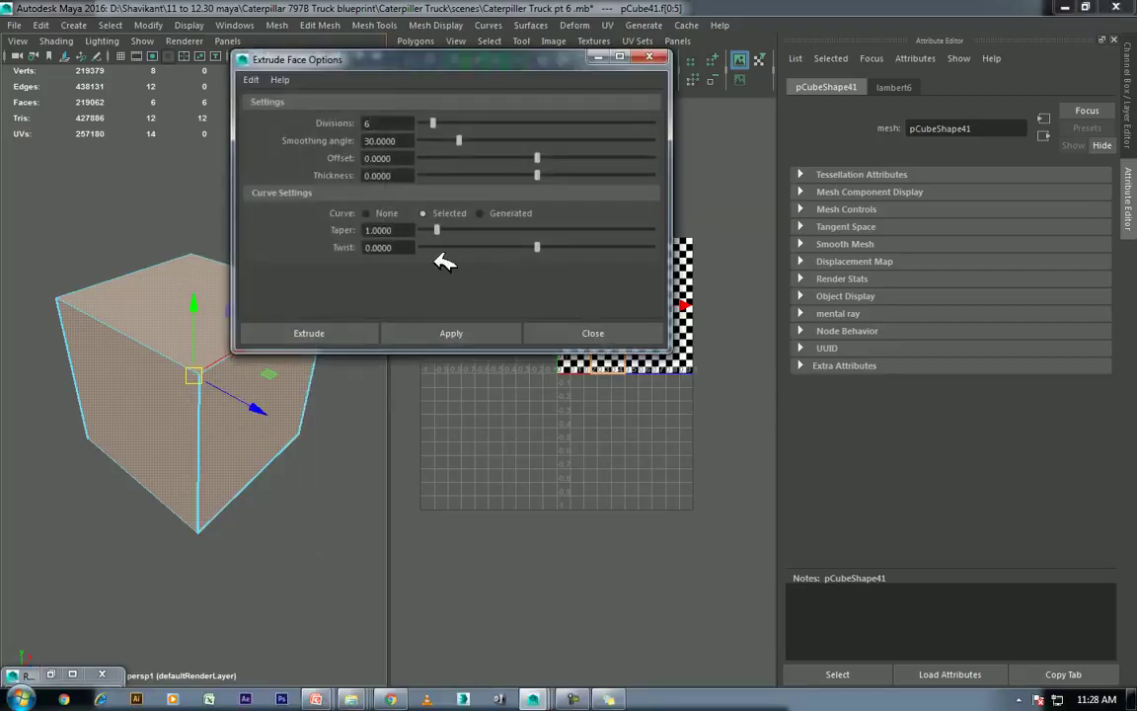
{"action": "left_click", "coordinate": [324, 333]}
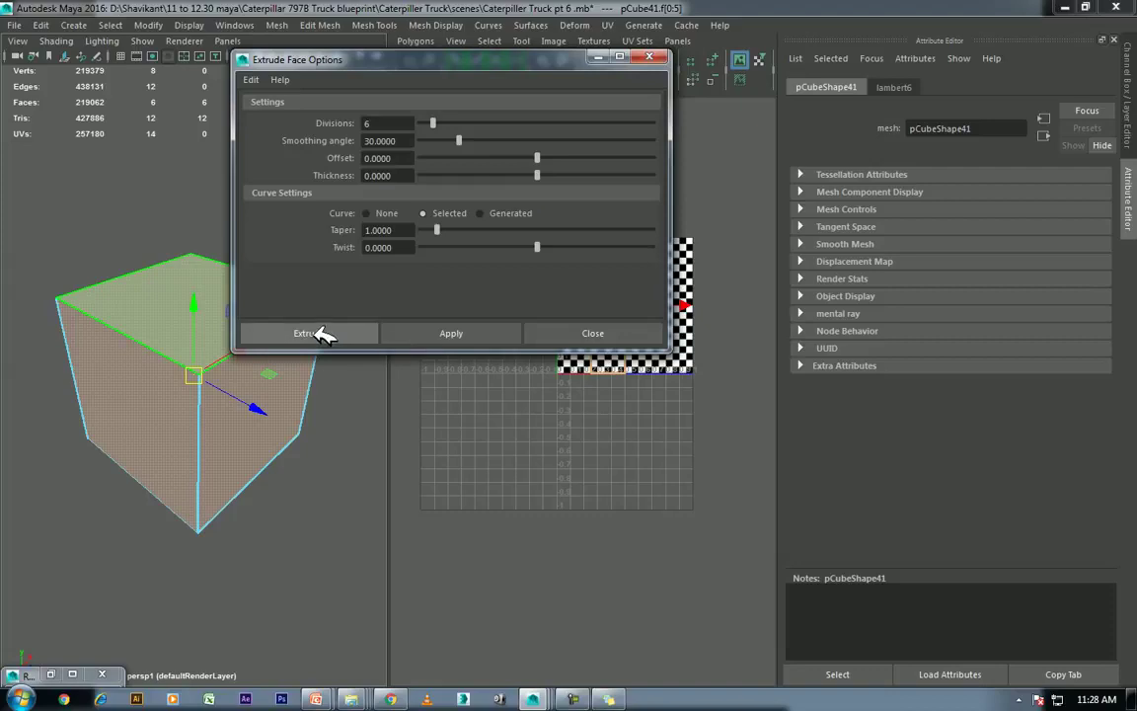
{"action": "left_click", "coordinate": [642, 330]}
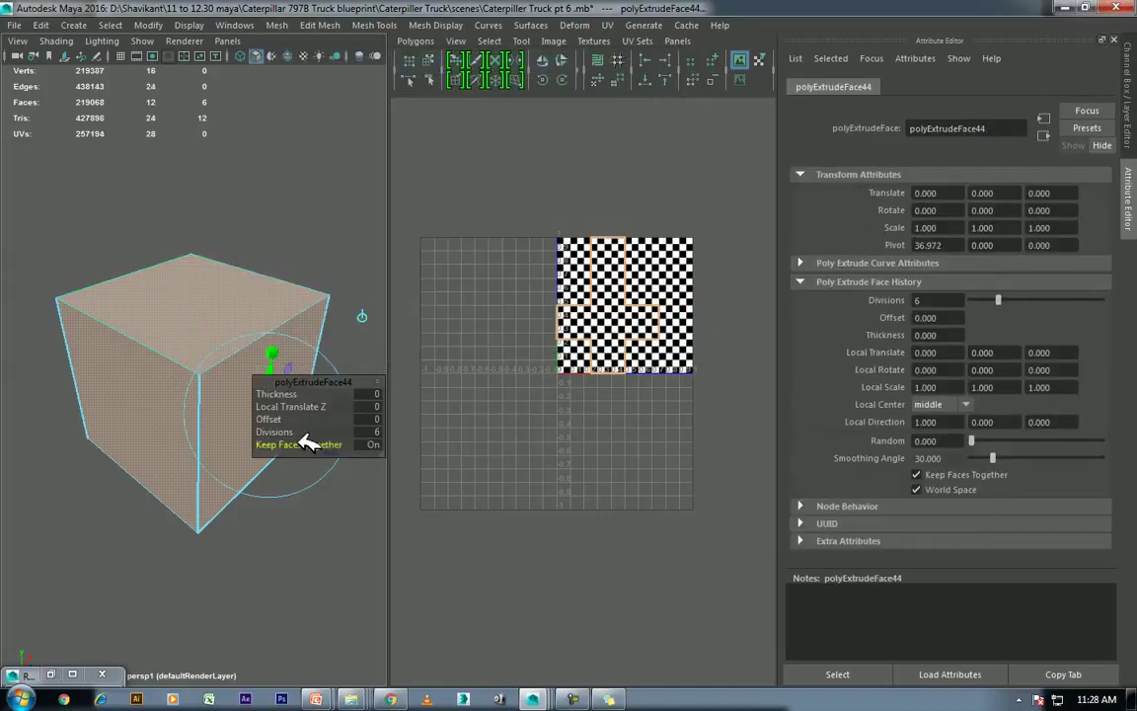
{"action": "left_click", "coordinate": [378, 441]}
{"action": "mouse_move", "coordinate": [284, 325]}
{"action": "left_mouse_down", "text": "alt"}
{"action": "mouse_move", "coordinate": [254, 315]}
{"action": "mouse_move", "coordinate": [234, 436]}
{"action": "mouse_move", "coordinate": [242, 393]}
{"action": "mouse_move", "coordinate": [202, 359]}
{"action": "left_mouse_up", "text": "alt"}
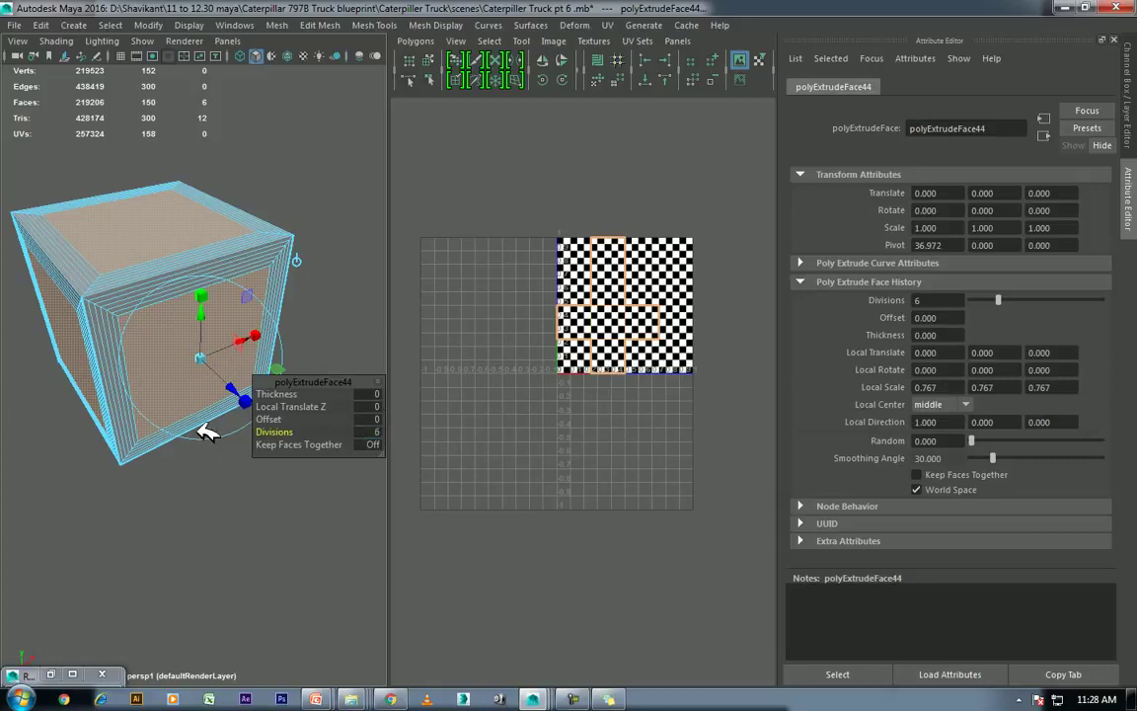
{"action": "middle_click_drag", "start_coordinate": [291, 400], "coordinate": [83, 431]}
{"action": "mouse_move", "coordinate": [83, 431]}
{"action": "left_mouse_down", "text": "alt"}
{"action": "mouse_move", "coordinate": [218, 325]}
{"action": "mouse_move", "coordinate": [170, 341]}
{"action": "mouse_move", "coordinate": [228, 381]}
{"action": "left_mouse_up", "text": "alt"}
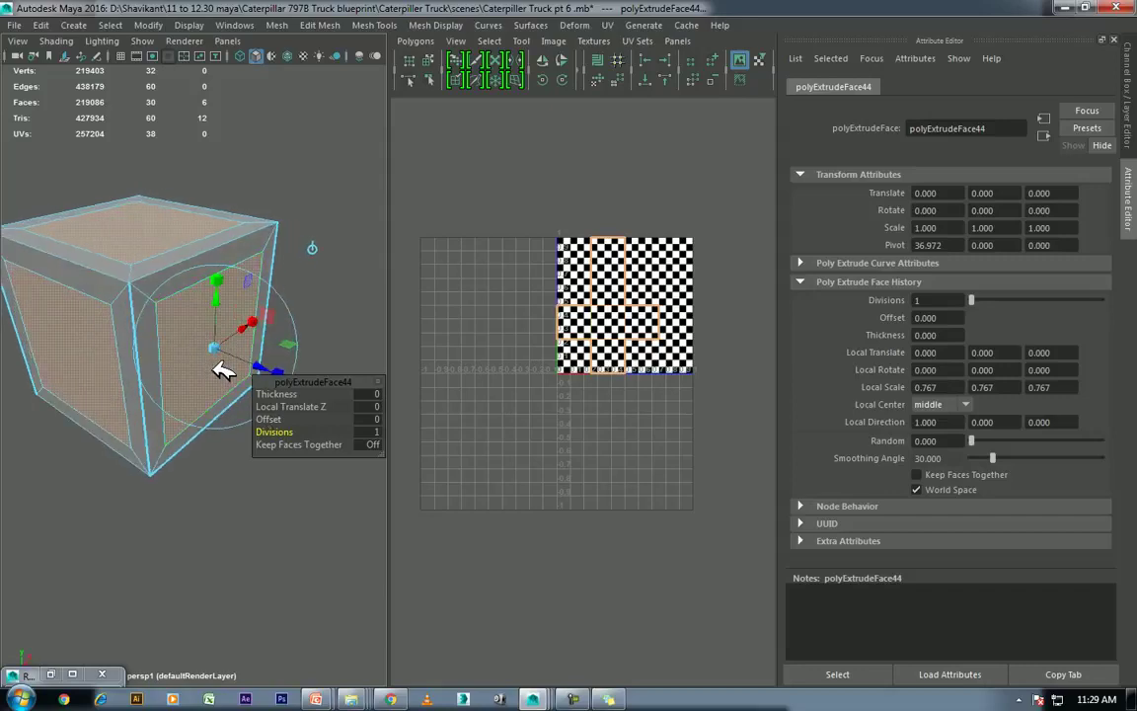
{"action": "key", "text": "w"}
{"action": "scroll", "coordinate": [234, 383], "scroll_direction": "up", "scroll_amount": 2}
Step: Apply a second face extrusion with the extrude settings reset to defaults
{"action": "right_click", "coordinate": [251, 256], "text": "shift"}
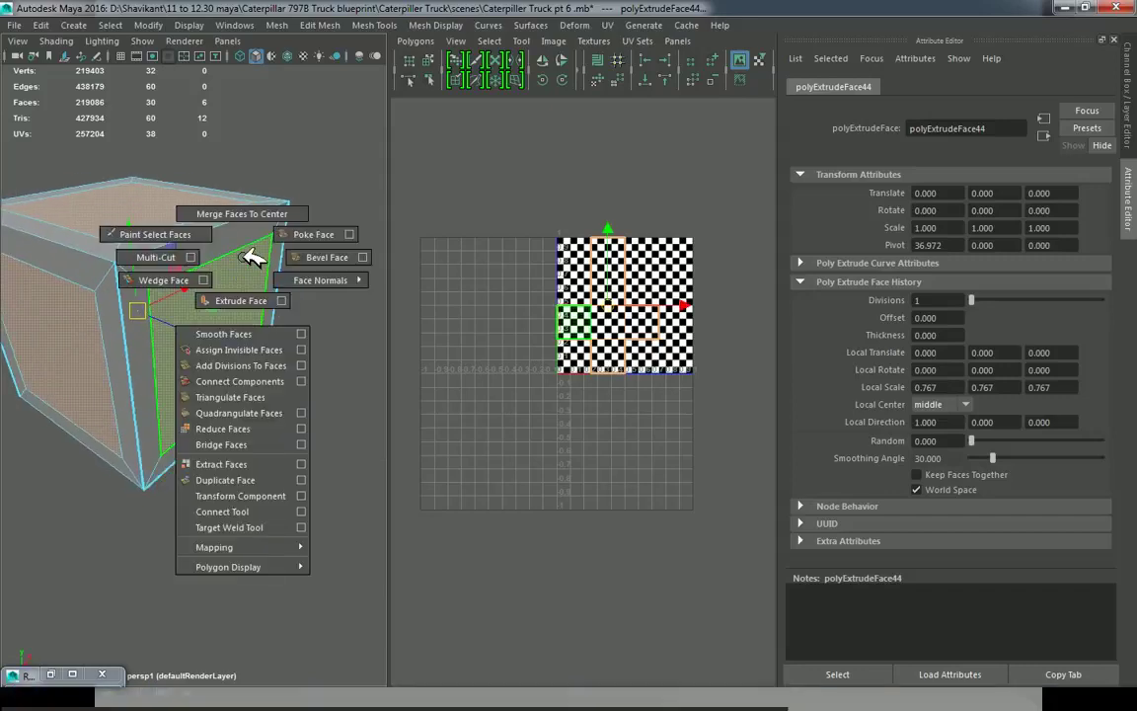
{"action": "left_click", "coordinate": [284, 300]}
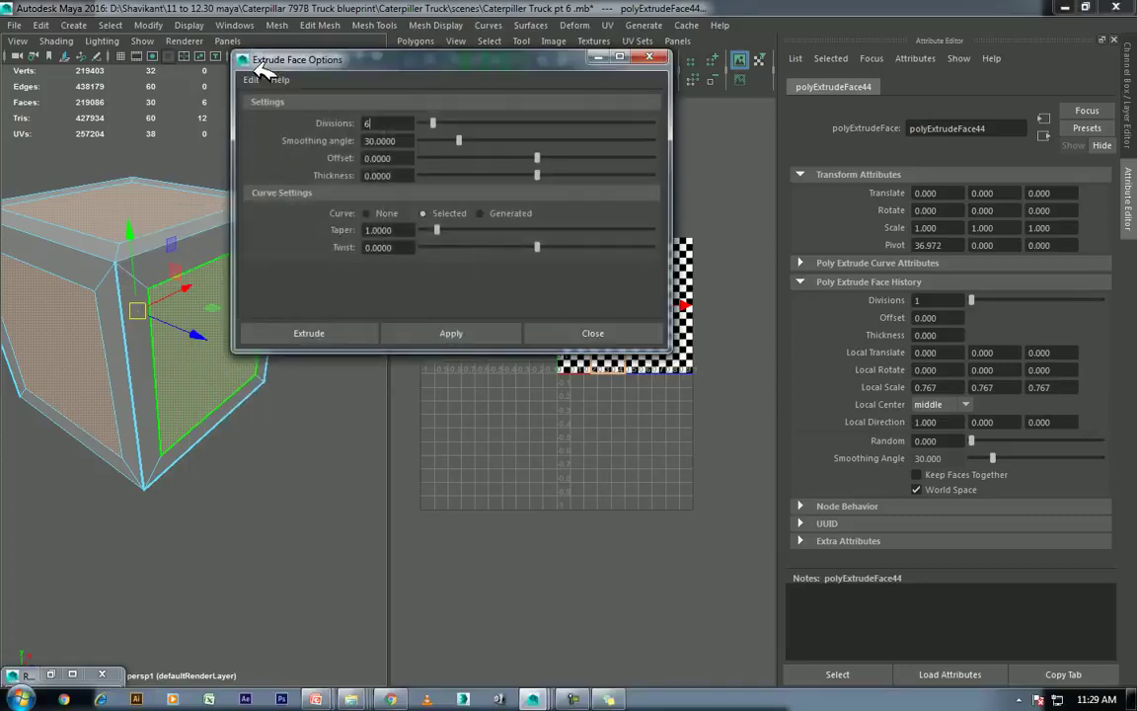
{"action": "left_click", "coordinate": [259, 79]}
{"action": "left_click", "coordinate": [279, 113]}
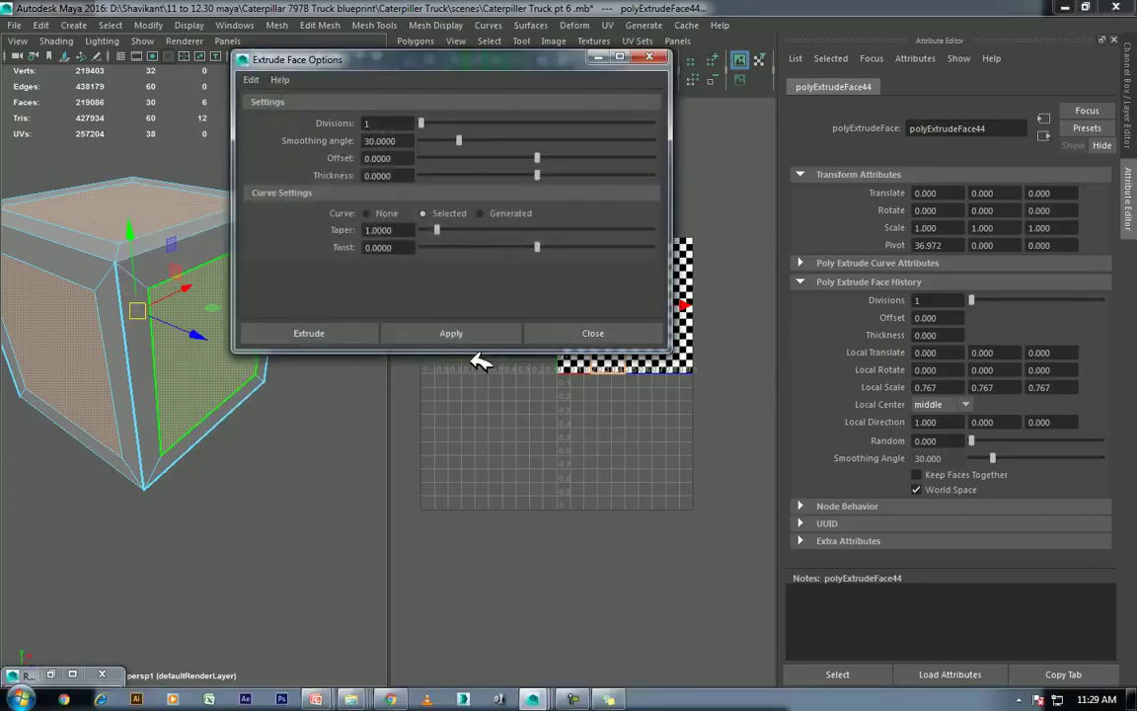
{"action": "left_click", "coordinate": [479, 335]}
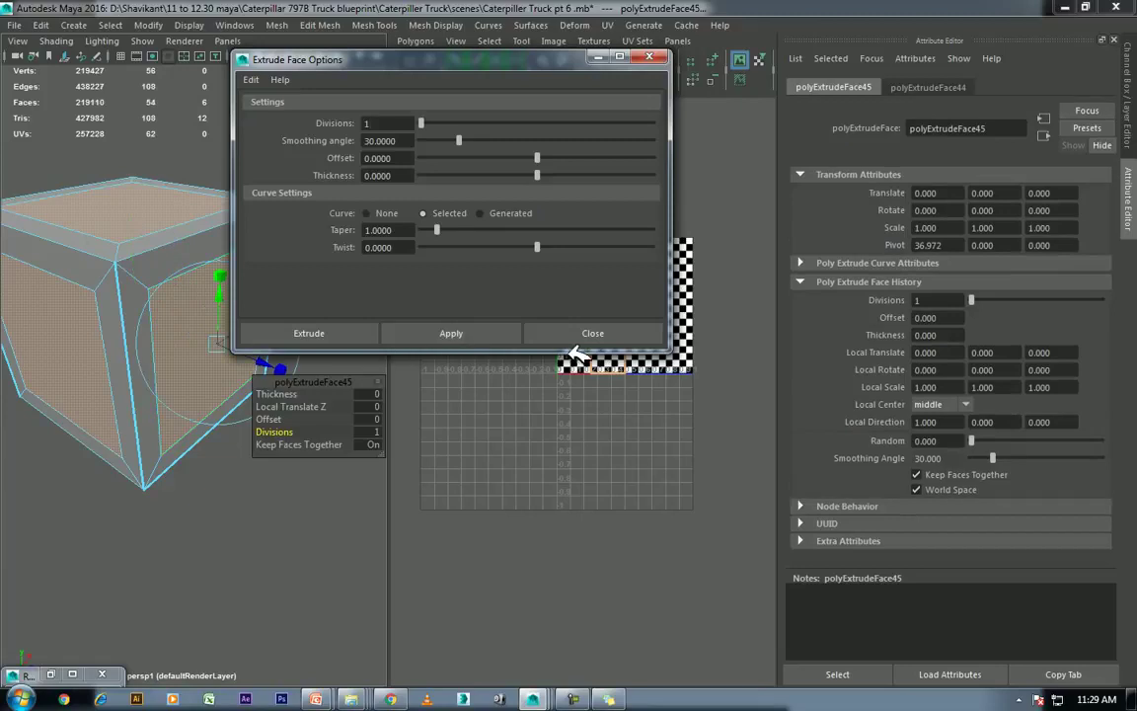
{"action": "left_click", "coordinate": [608, 332]}
Step: Push the extruded faces inward by -0.067 to recess each panel, then return to object mode
{"action": "left_click_drag", "start_coordinate": [235, 438], "coordinate": [286, 399], "text": "alt"}
{"action": "mouse_move", "coordinate": [245, 332]}
{"action": "left_mouse_down", "text": "alt"}
{"action": "mouse_move", "coordinate": [218, 414]}
{"action": "mouse_move", "coordinate": [193, 328]}
{"action": "mouse_move", "coordinate": [115, 256]}
{"action": "mouse_move", "coordinate": [157, 299]}
{"action": "mouse_move", "coordinate": [112, 393]}
{"action": "mouse_move", "coordinate": [124, 406]}
{"action": "mouse_move", "coordinate": [139, 350]}
{"action": "mouse_move", "coordinate": [203, 355]}
{"action": "left_mouse_up", "text": "alt"}
{"action": "key", "text": "w"}
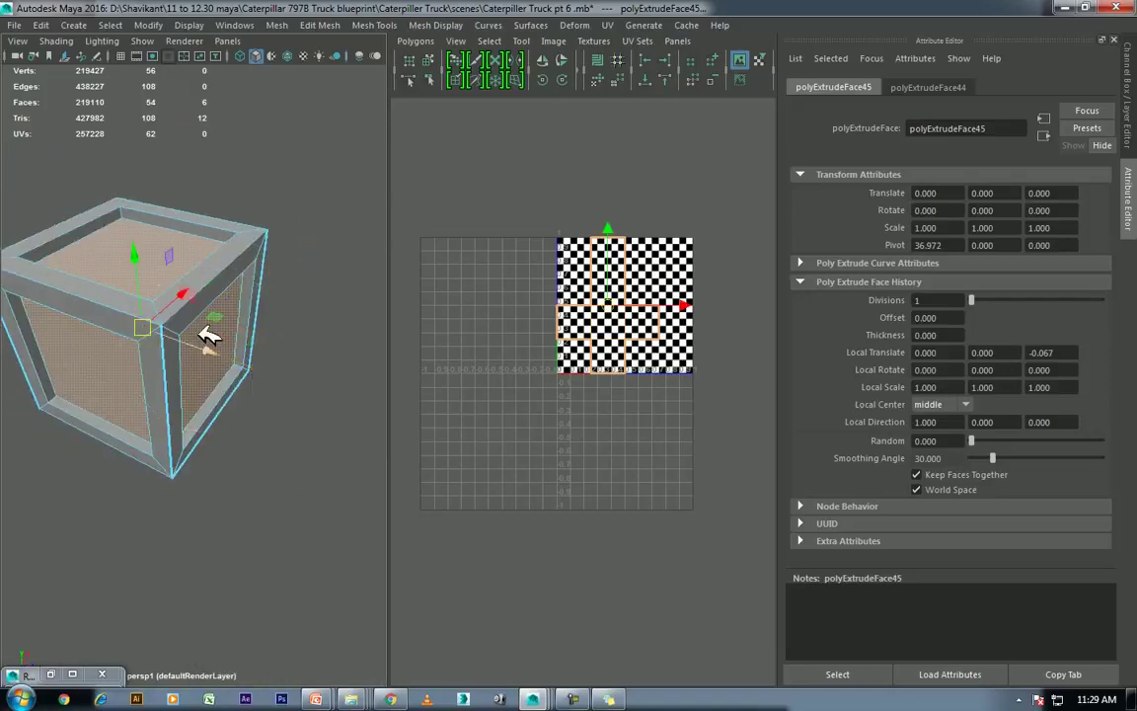
{"action": "right_click_drag", "start_coordinate": [233, 276], "coordinate": [299, 246]}
{"action": "mouse_move", "coordinate": [305, 267]}
{"action": "left_mouse_down", "text": "alt"}
{"action": "mouse_move", "coordinate": [241, 310]}
{"action": "mouse_move", "coordinate": [313, 306]}
{"action": "left_mouse_up", "text": "alt"}
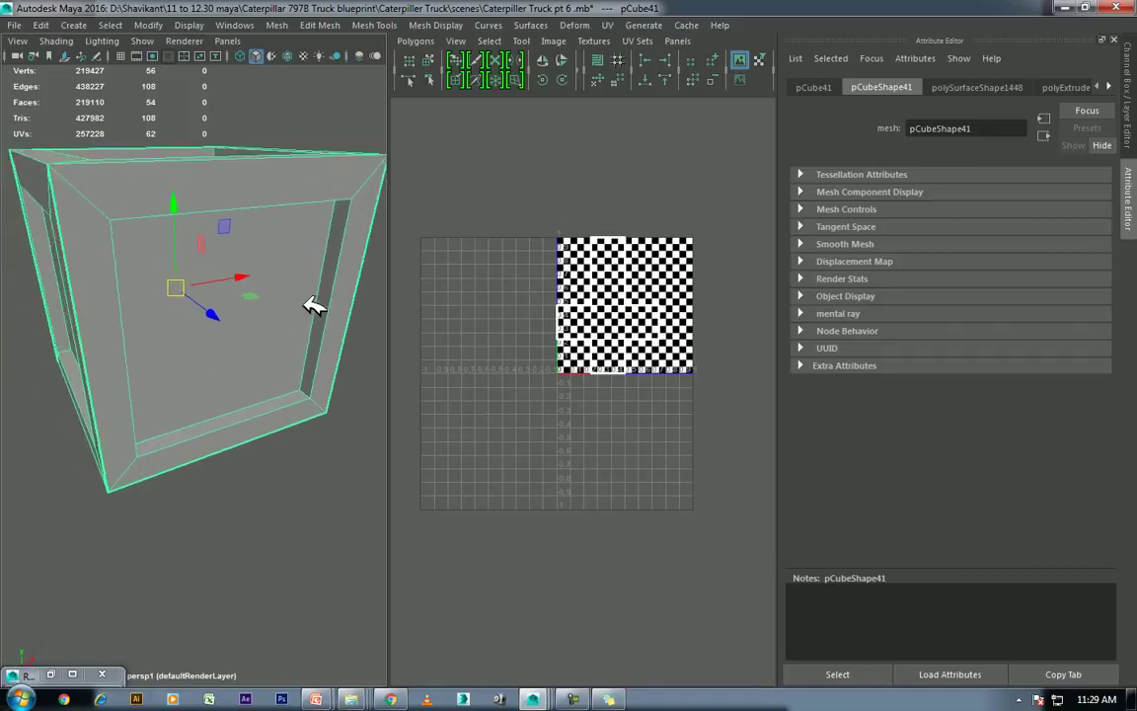
{"action": "mouse_move", "coordinate": [326, 197]}
{"action": "left_mouse_down", "text": "alt"}
{"action": "mouse_move", "coordinate": [214, 305]}
{"action": "mouse_move", "coordinate": [187, 296]}
{"action": "left_mouse_up", "text": "alt"}
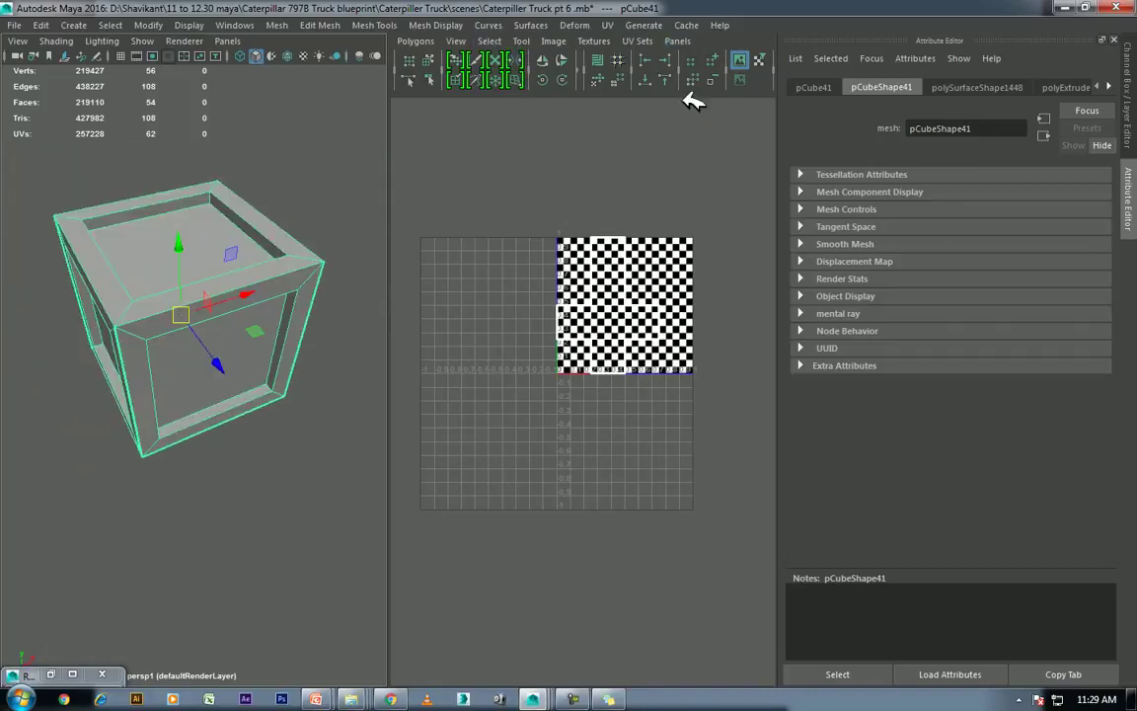
Step: Apply UV > Automatic projection to the framed cube
{"action": "left_click", "coordinate": [607, 25]}
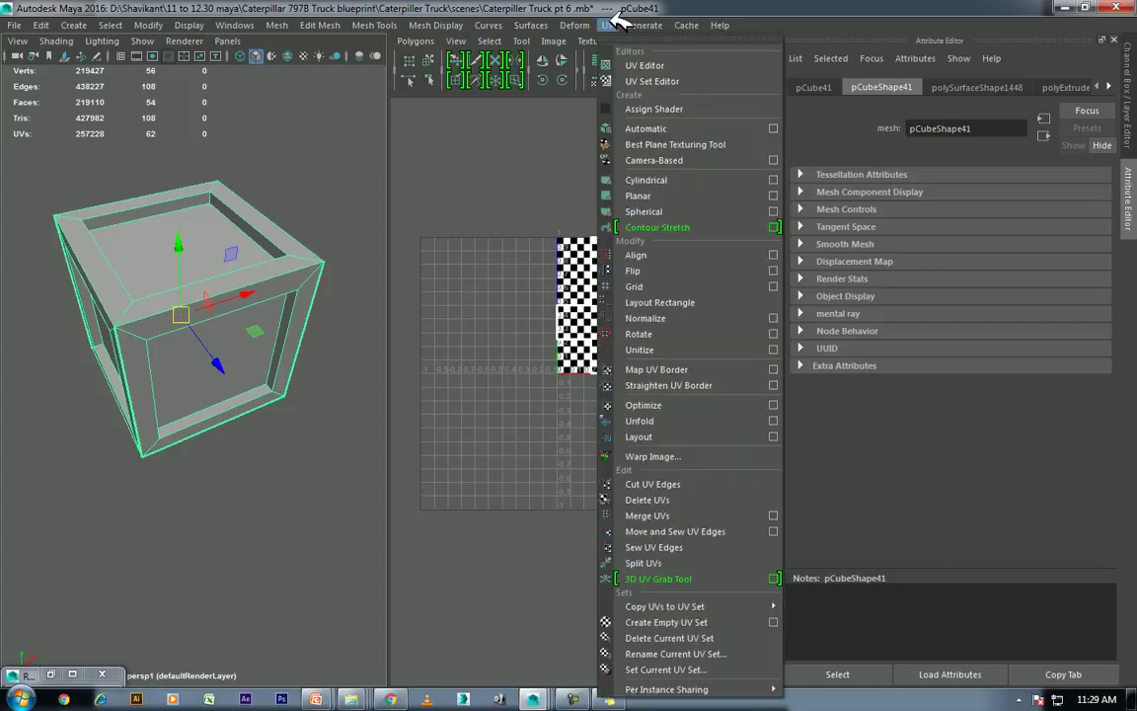
{"action": "left_click", "coordinate": [674, 120]}
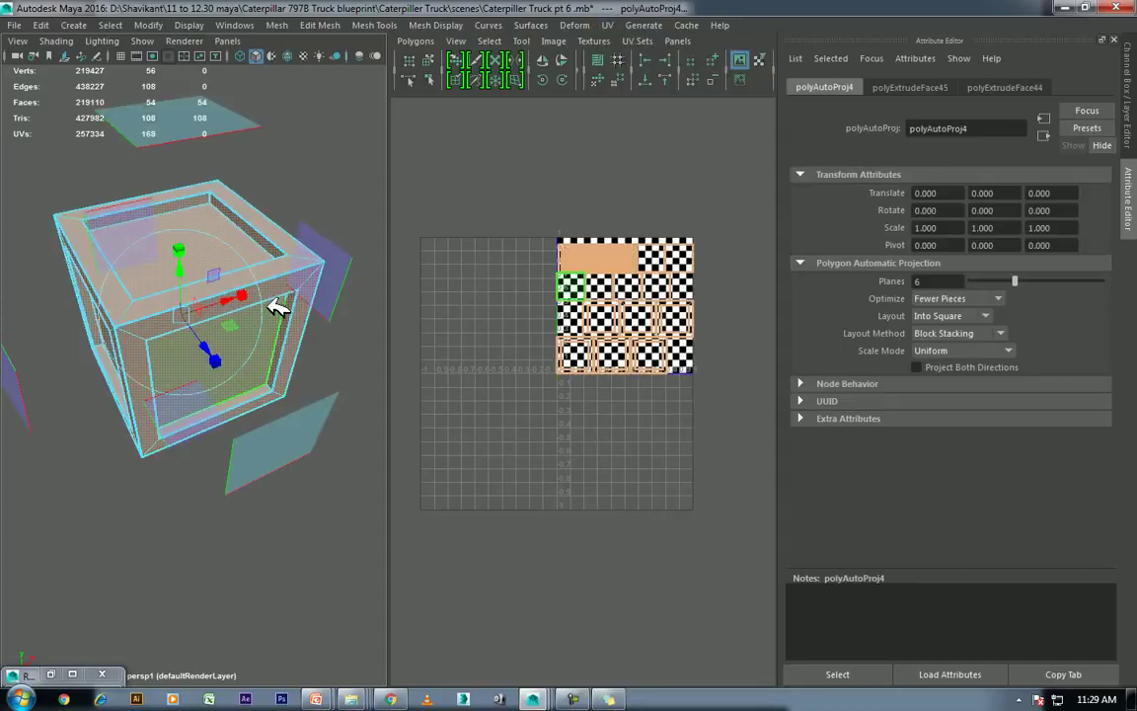
{"action": "right_click_drag", "start_coordinate": [293, 244], "coordinate": [367, 214]}
{"action": "mouse_move", "coordinate": [294, 223]}
{"action": "left_mouse_down", "text": "alt"}
{"action": "mouse_move", "coordinate": [241, 283]}
{"action": "mouse_move", "coordinate": [228, 279]}
{"action": "left_mouse_up", "text": "alt"}
{"action": "mouse_move", "coordinate": [228, 279]}
{"action": "right_mouse_down", "text": "alt"}
{"action": "mouse_move", "coordinate": [287, 305]}
{"action": "mouse_move", "coordinate": [426, 309]}
{"action": "right_mouse_up", "text": "alt"}
Step: Select the cube edges to cut along, including top-front, top and bottom edges
{"action": "key", "text": "ctrl+space"}
{"action": "key", "text": "ctrl+space"}
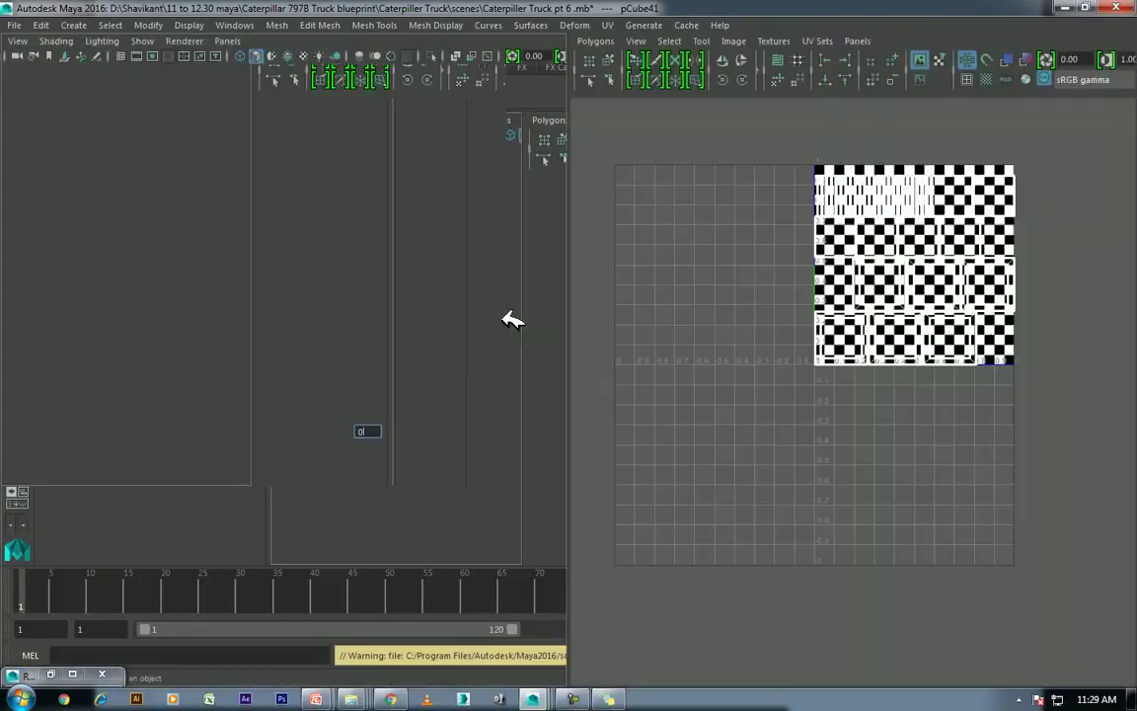
{"action": "scroll", "coordinate": [350, 312], "scroll_direction": "down", "scroll_amount": 5}
{"action": "scroll", "coordinate": [342, 275], "scroll_direction": "down", "scroll_amount": 3}
{"action": "right_click_drag", "start_coordinate": [321, 235], "coordinate": [373, 88]}
{"action": "left_click", "coordinate": [363, 274]}
{"action": "left_click_drag", "start_coordinate": [381, 208], "coordinate": [373, 173], "text": "alt"}
{"action": "left_click", "coordinate": [373, 173], "text": "shift"}
{"action": "left_click", "coordinate": [178, 165], "text": "shift"}
{"action": "left_click_drag", "start_coordinate": [244, 402], "coordinate": [261, 472], "text": "alt"}
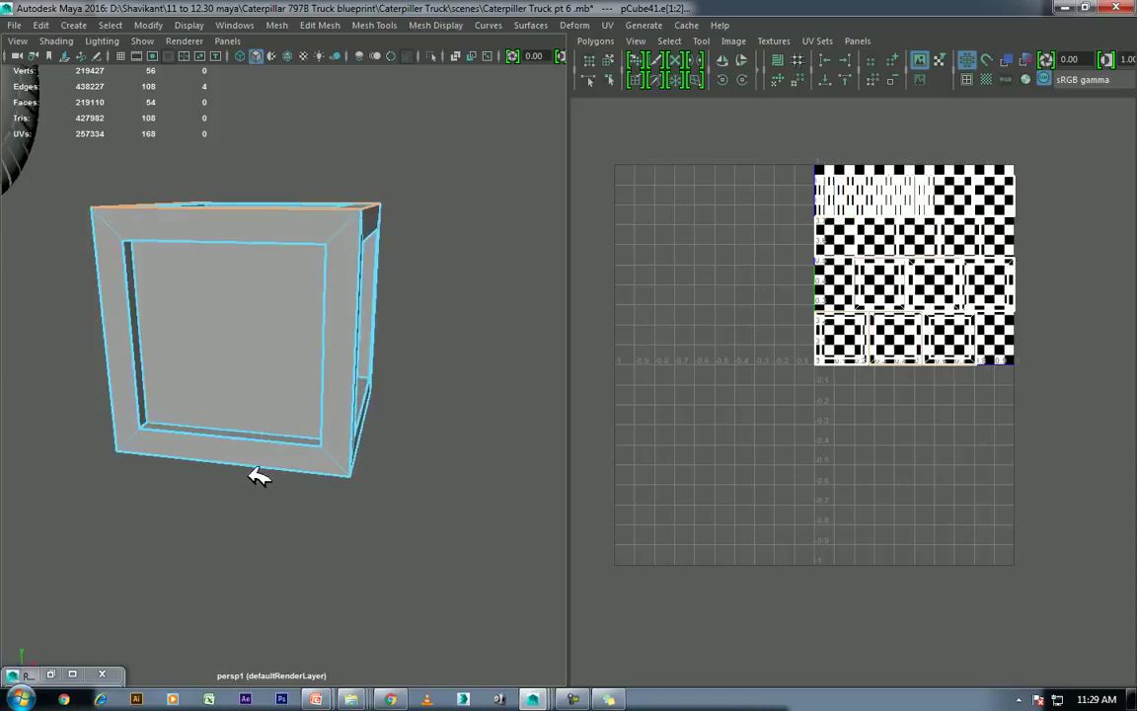
{"action": "left_click", "coordinate": [254, 465], "text": "shift"}
Step: Cut and unfold the UVs into a cross-shaped shell and move it right and down
{"action": "middle_click_drag", "start_coordinate": [830, 292], "coordinate": [804, 359], "text": "alt"}
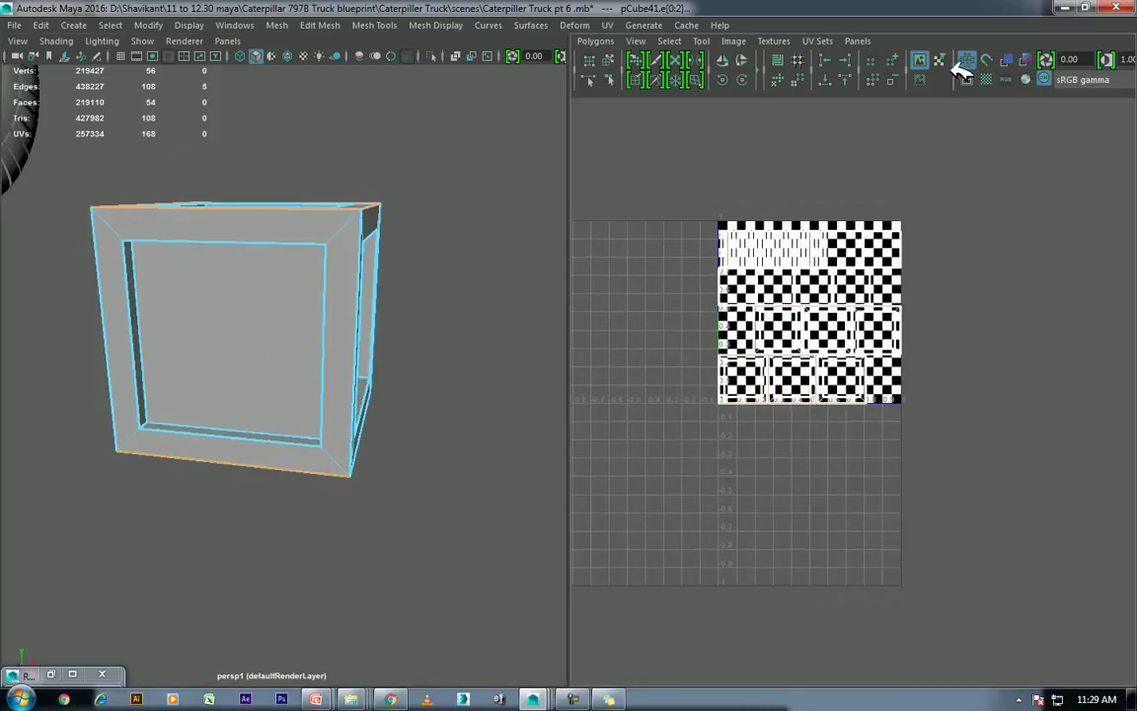
{"action": "left_click", "coordinate": [919, 60]}
{"action": "mouse_move", "coordinate": [863, 244]}
{"action": "right_mouse_down", "text": "shift"}
{"action": "mouse_move", "coordinate": [818, 385]}
{"action": "mouse_move", "coordinate": [842, 237]}
{"action": "right_mouse_up", "text": "shift"}
{"action": "left_click", "coordinate": [842, 237]}
{"action": "key", "text": "w"}
{"action": "left_click_drag", "start_coordinate": [837, 285], "coordinate": [962, 353]}
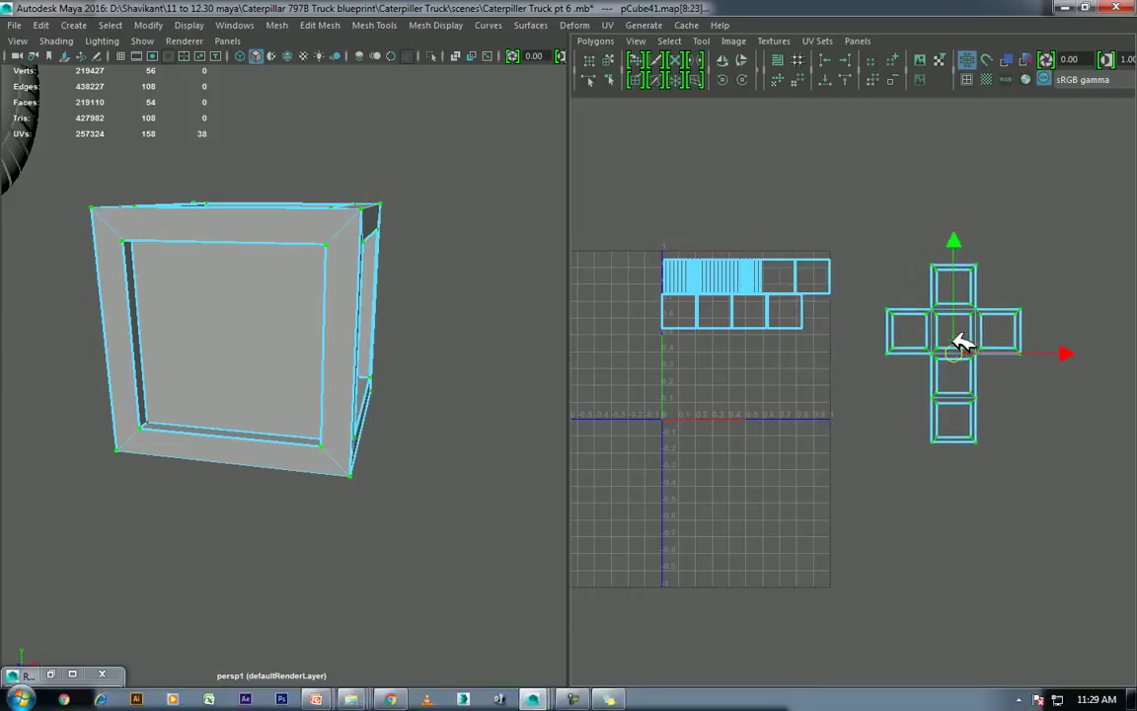
Step: Rearrange the UV shells, moving the lower row and two upper-right shells down and left
{"action": "right_click_drag", "start_coordinate": [755, 248], "coordinate": [774, 322], "text": "alt"}
{"action": "middle_click_drag", "start_coordinate": [774, 322], "coordinate": [803, 252], "text": "alt"}
{"action": "right_click_drag", "start_coordinate": [782, 254], "coordinate": [946, 249]}
{"action": "left_click_drag", "start_coordinate": [946, 248], "coordinate": [672, 325]}
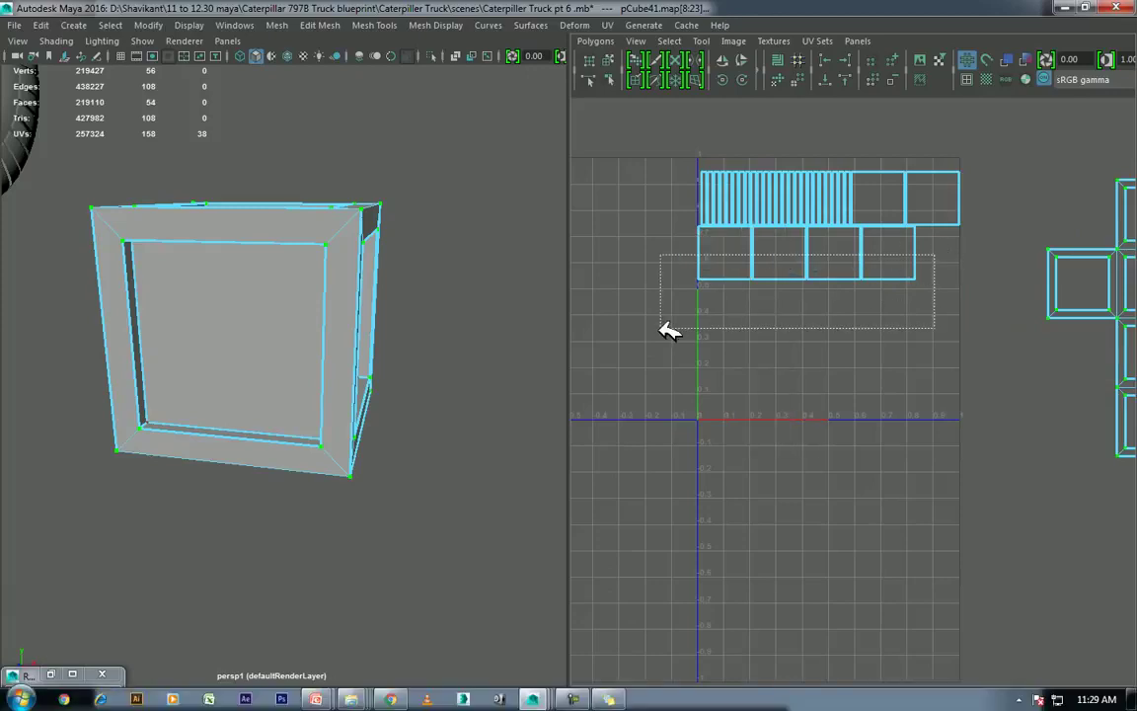
{"action": "left_click_drag", "start_coordinate": [822, 254], "coordinate": [749, 393]}
{"action": "left_click_drag", "start_coordinate": [972, 198], "coordinate": [894, 279]}
{"action": "mouse_move", "coordinate": [917, 208]}
{"action": "left_mouse_down"}
{"action": "mouse_move", "coordinate": [895, 303]}
{"action": "mouse_move", "coordinate": [728, 322]}
{"action": "left_mouse_up"}
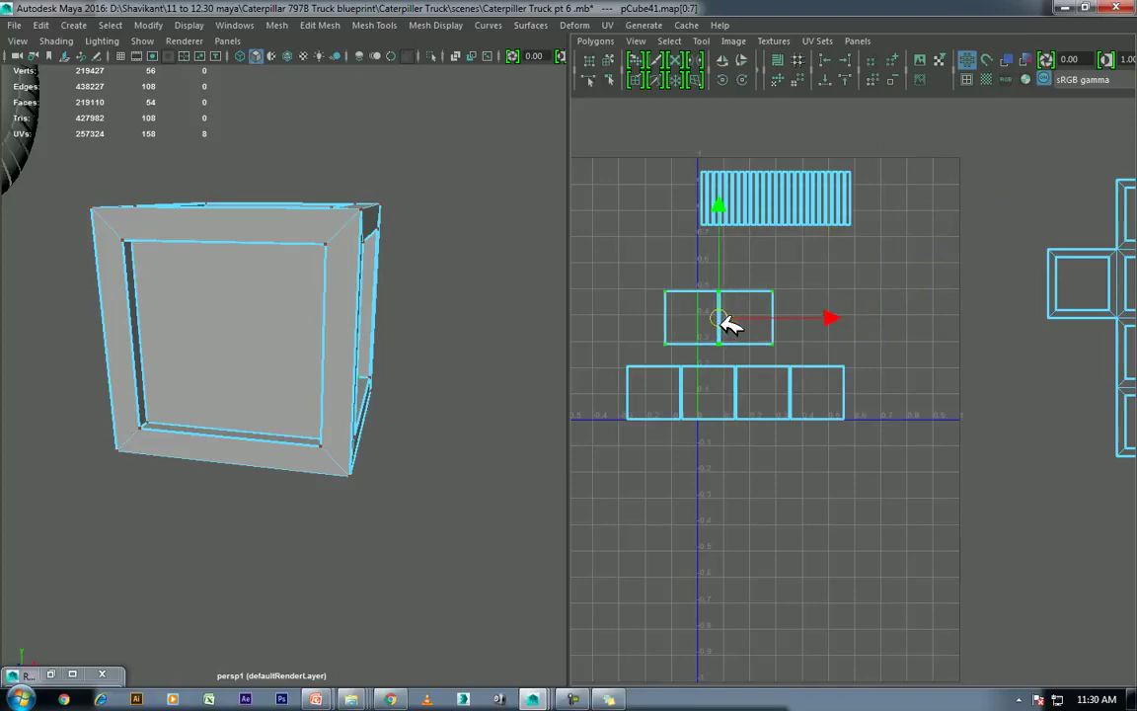
{"action": "right_click_drag", "start_coordinate": [693, 284], "coordinate": [706, 316]}
Step: Move and sew the left shells together along their selected edges
{"action": "left_click_drag", "start_coordinate": [582, 269], "coordinate": [795, 405]}
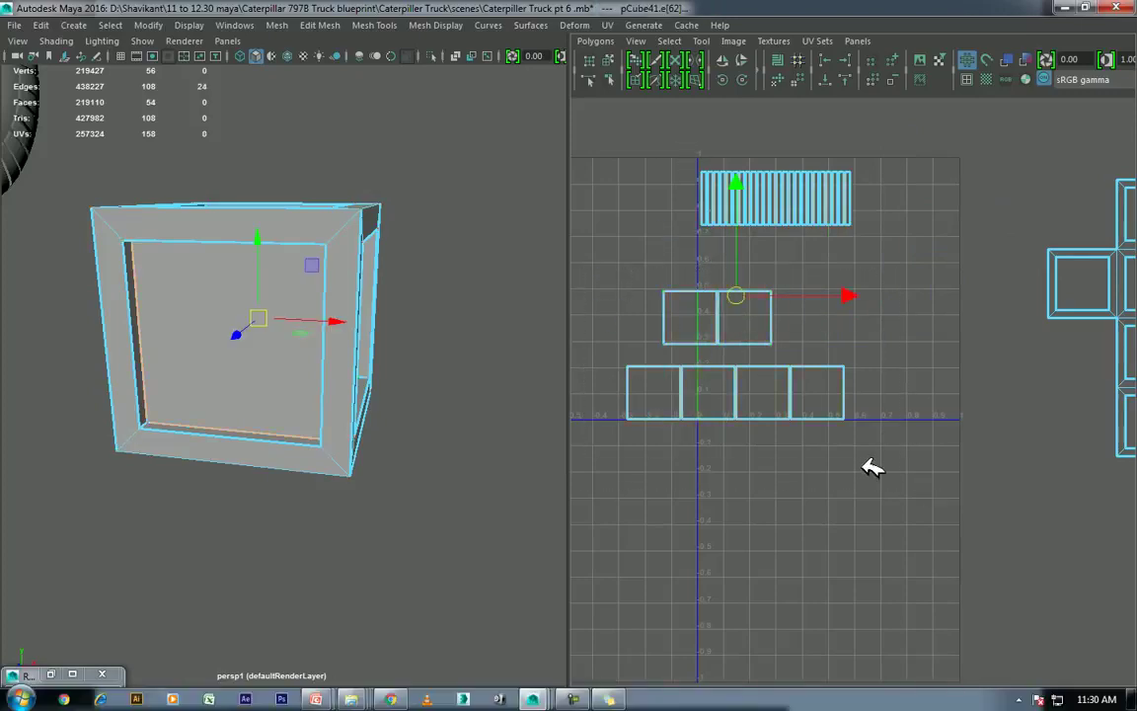
{"action": "right_click_drag", "start_coordinate": [808, 413], "coordinate": [799, 237], "text": "shift"}
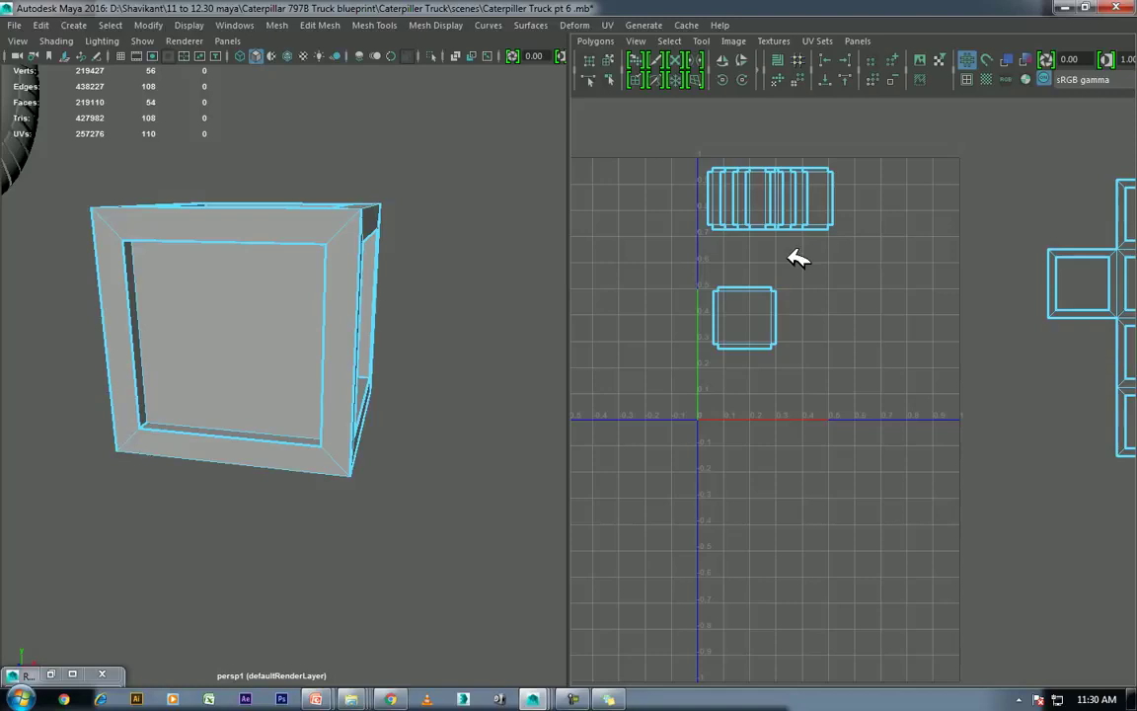
{"action": "right_click_drag", "start_coordinate": [795, 325], "coordinate": [730, 326]}
{"action": "left_click_drag", "start_coordinate": [790, 281], "coordinate": [685, 452]}
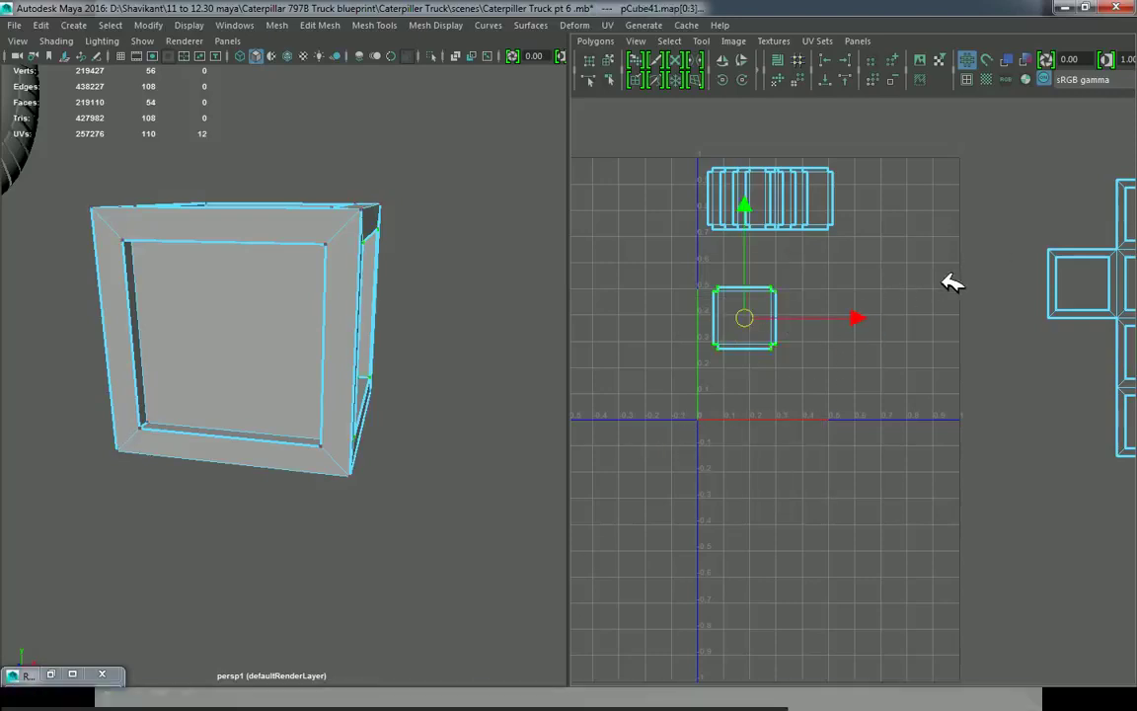
Step: Lay out all UV shells in a grid with Layout UV
{"action": "right_click_drag", "start_coordinate": [880, 309], "coordinate": [869, 296], "text": "shift"}
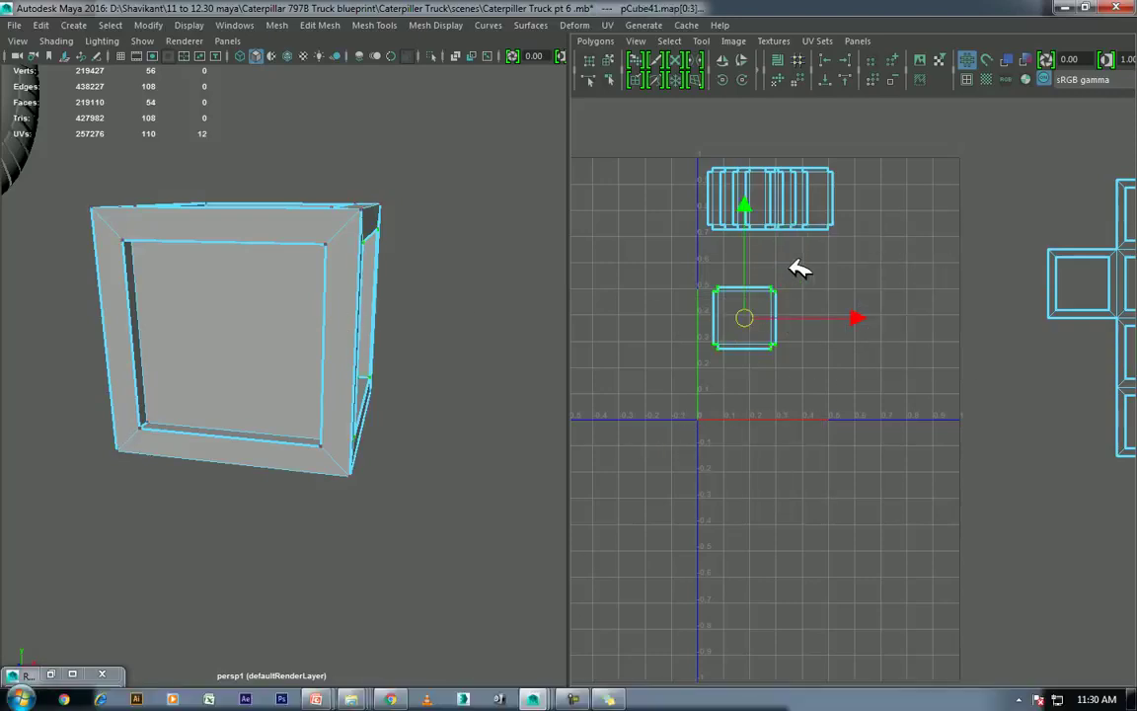
{"action": "right_click_drag", "start_coordinate": [862, 245], "coordinate": [762, 245], "text": "shift"}
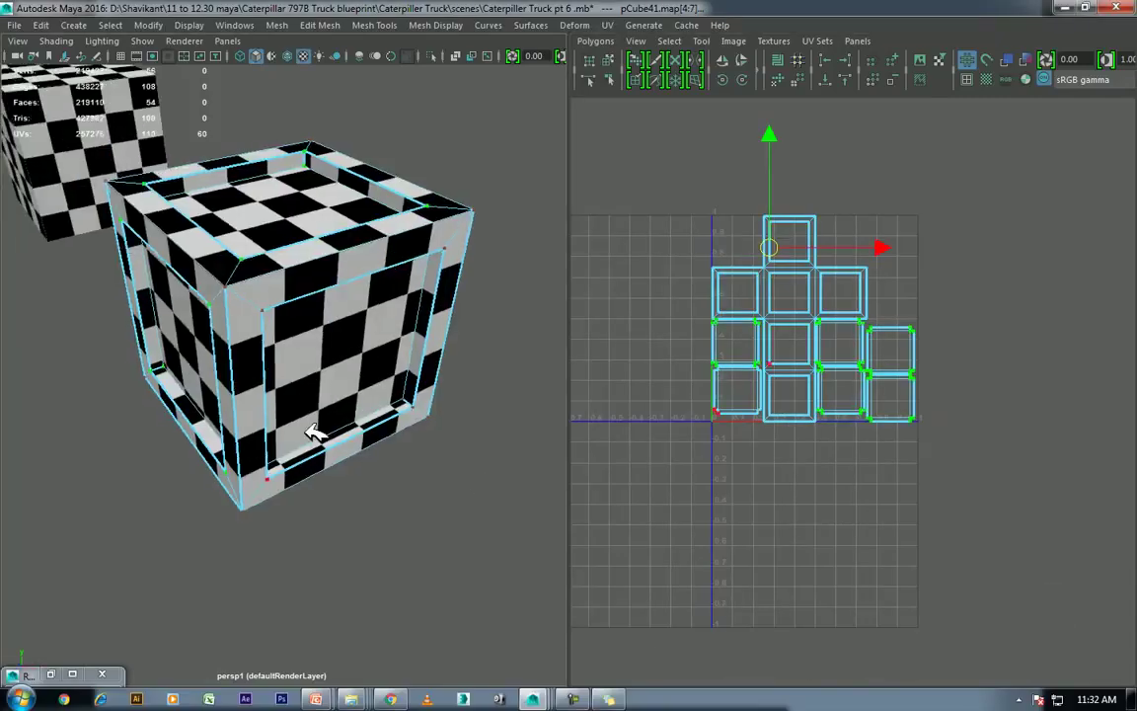
{"action": "left_click_drag", "start_coordinate": [272, 358], "coordinate": [341, 431], "text": "alt"}
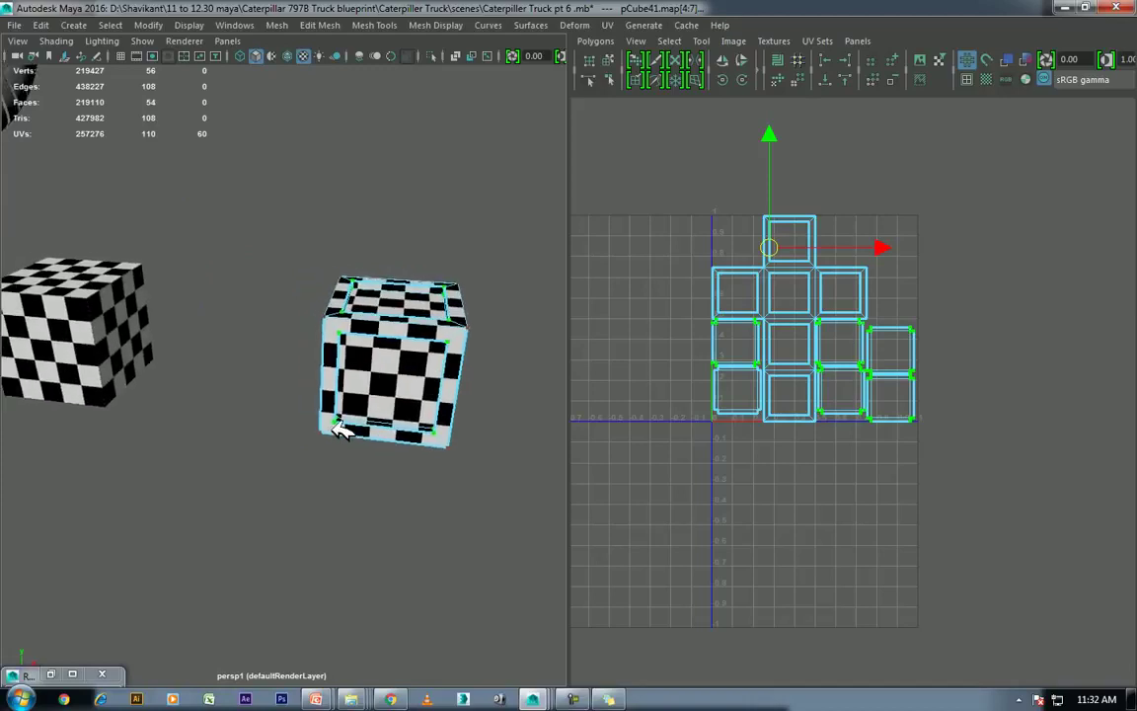
{"action": "key", "text": "alt+Tab"}
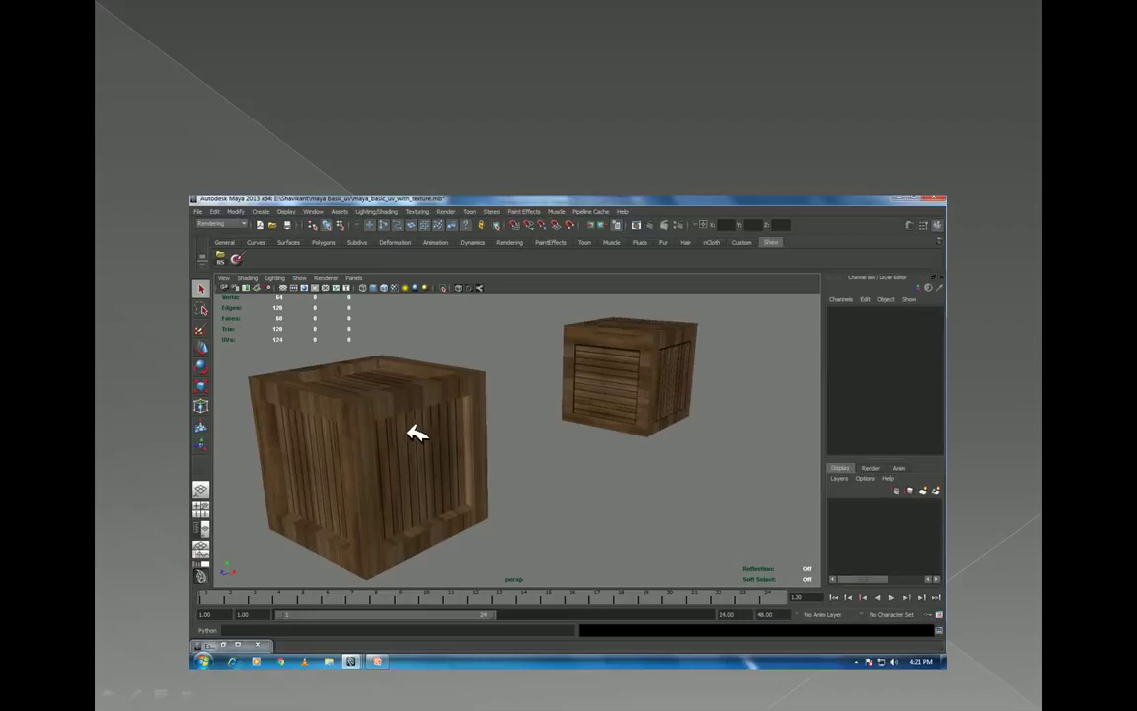
Step: Step through the Planar UV mapping slide and its crate and checkered plane examples
{"action": "left_click", "coordinate": [443, 424]}
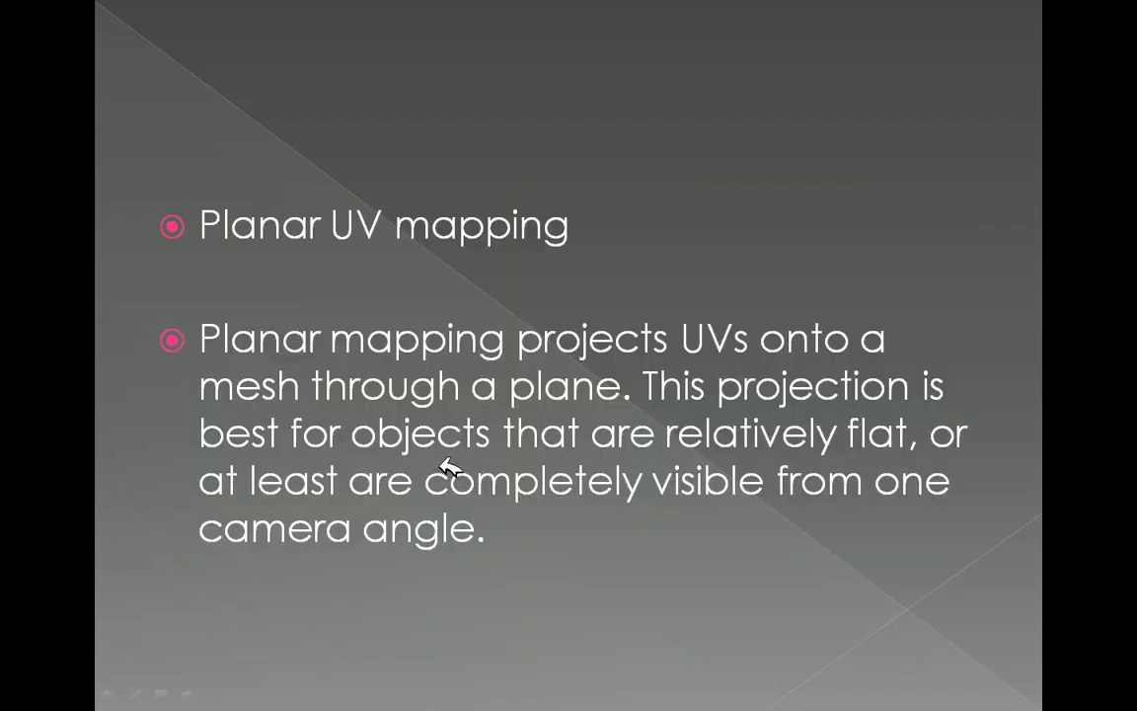
{"action": "left_click", "coordinate": [459, 446]}
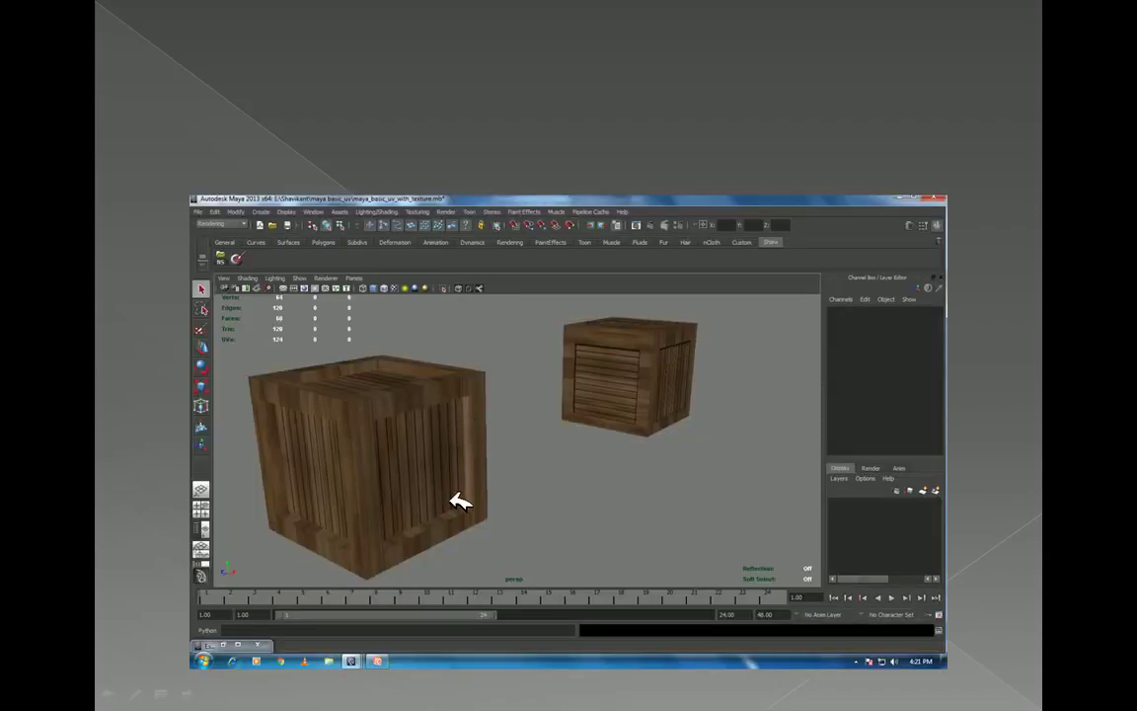
{"action": "left_click", "coordinate": [439, 422]}
{"action": "left_click", "coordinate": [642, 400]}
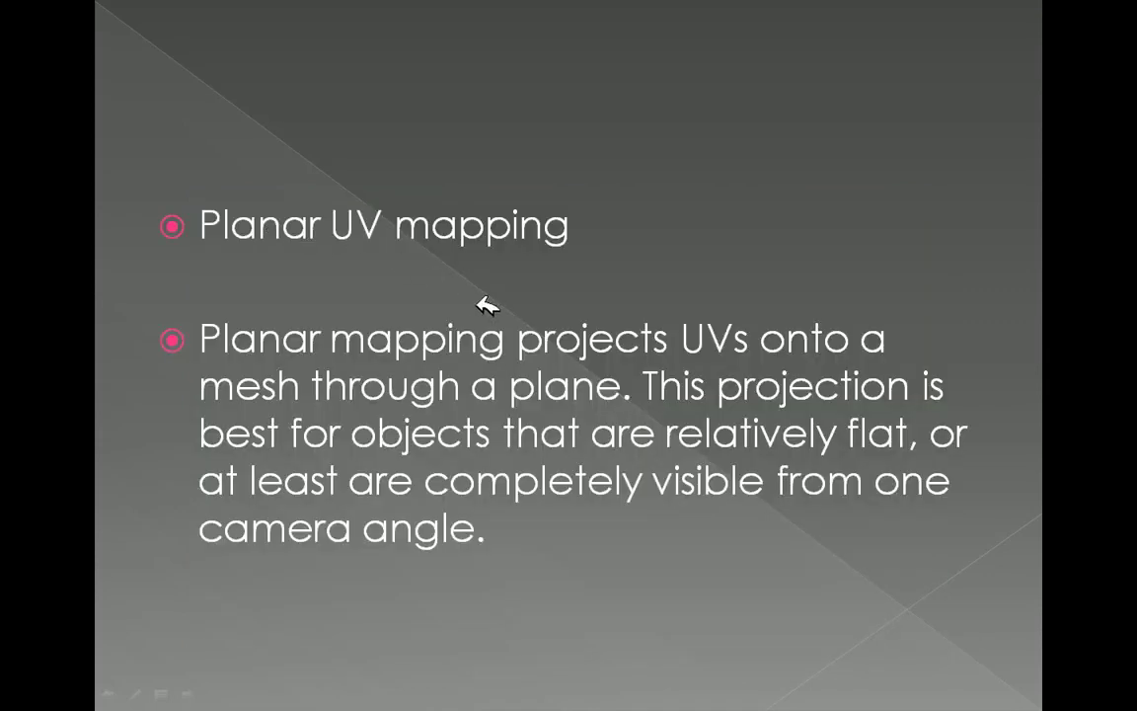
{"action": "left_click", "coordinate": [546, 454]}
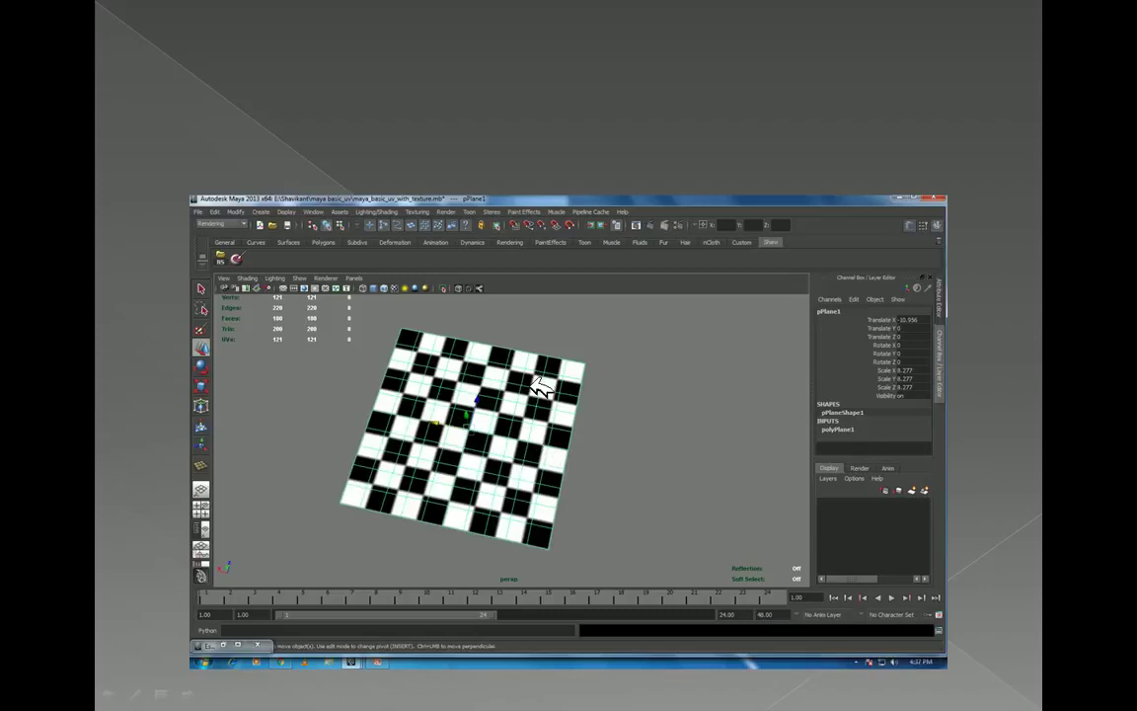
{"action": "left_click", "coordinate": [465, 407]}
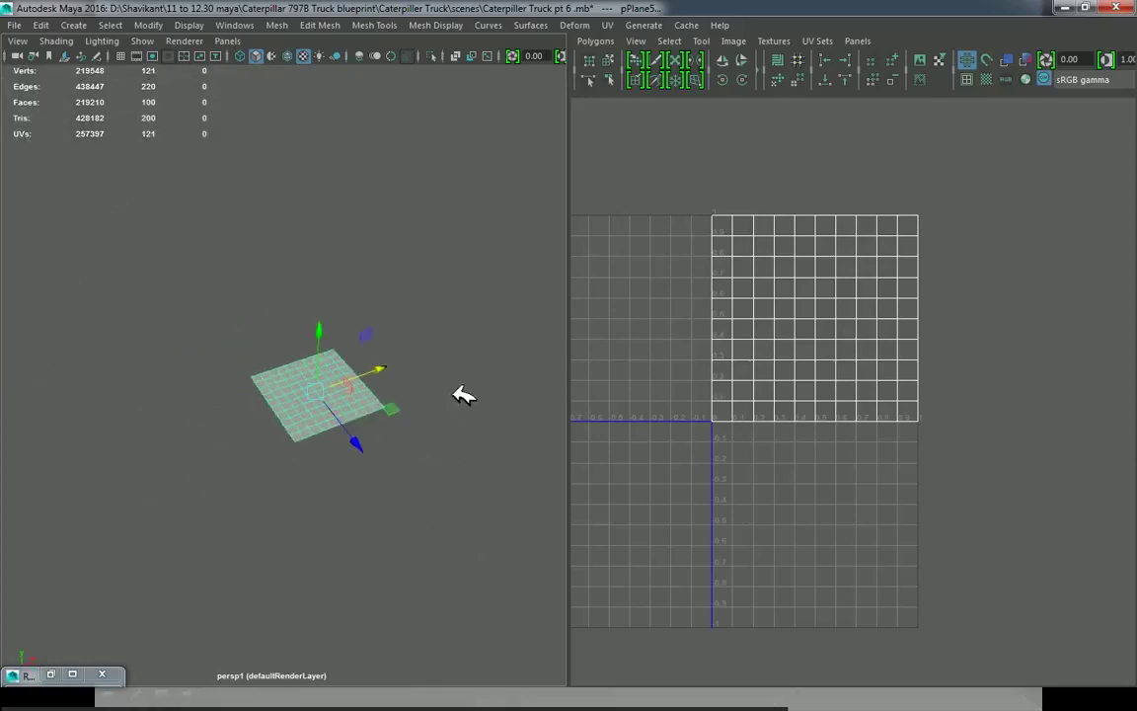
Step: Project planar UVs onto the plane from the Y axis
{"action": "left_click", "coordinate": [611, 22]}
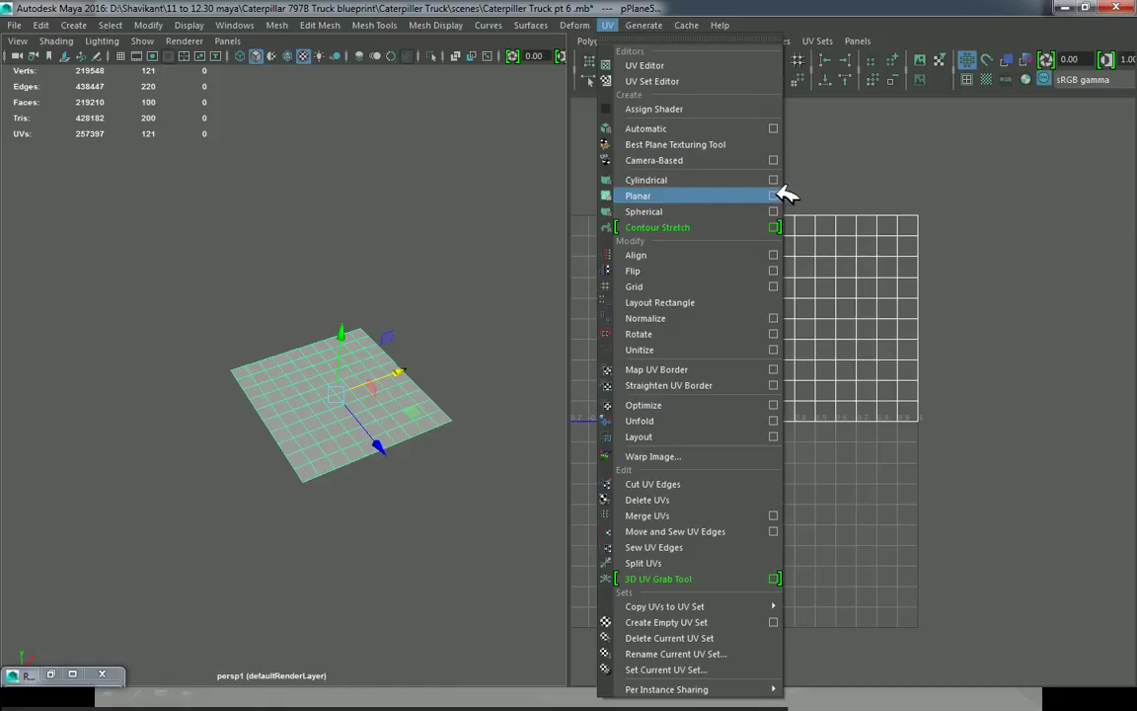
{"action": "left_click", "coordinate": [773, 195]}
{"action": "left_click", "coordinate": [449, 397]}
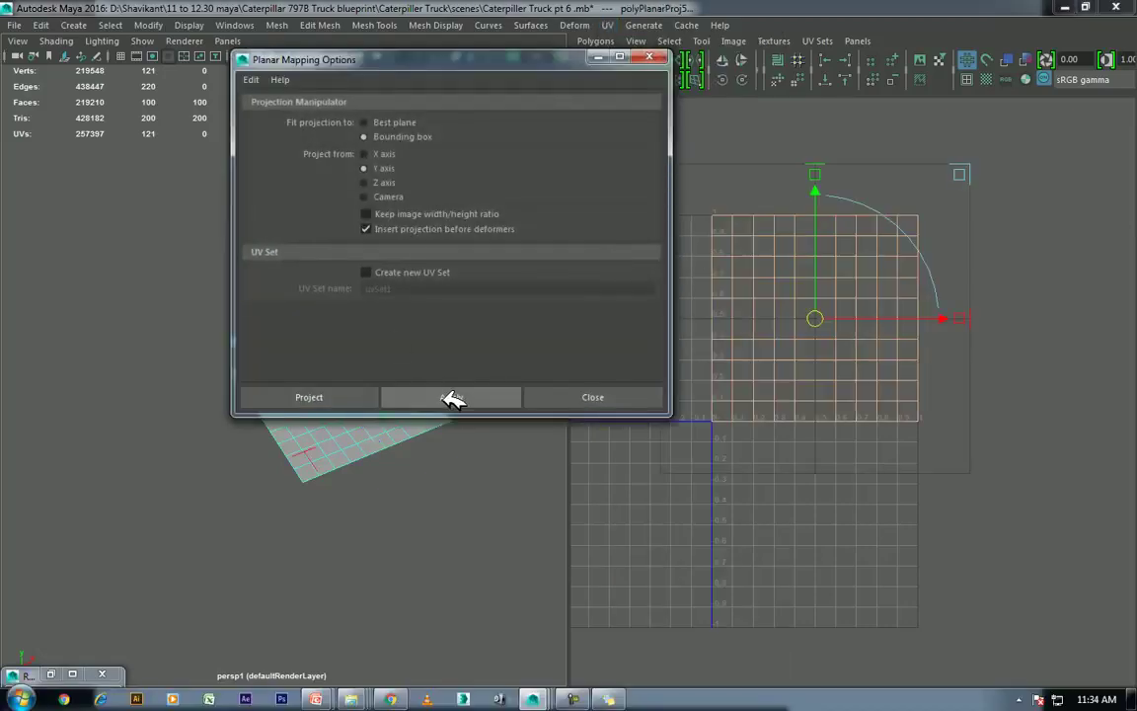
{"action": "left_click", "coordinate": [493, 398]}
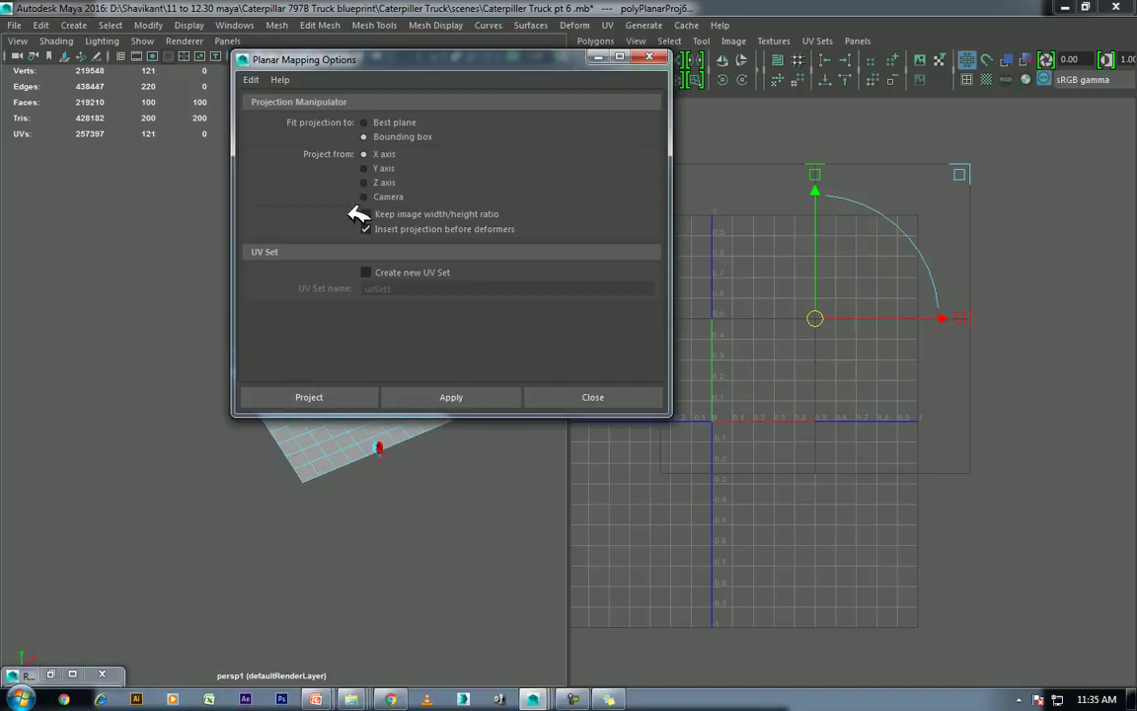
{"action": "left_click", "coordinate": [375, 168]}
{"action": "left_click", "coordinate": [477, 398]}
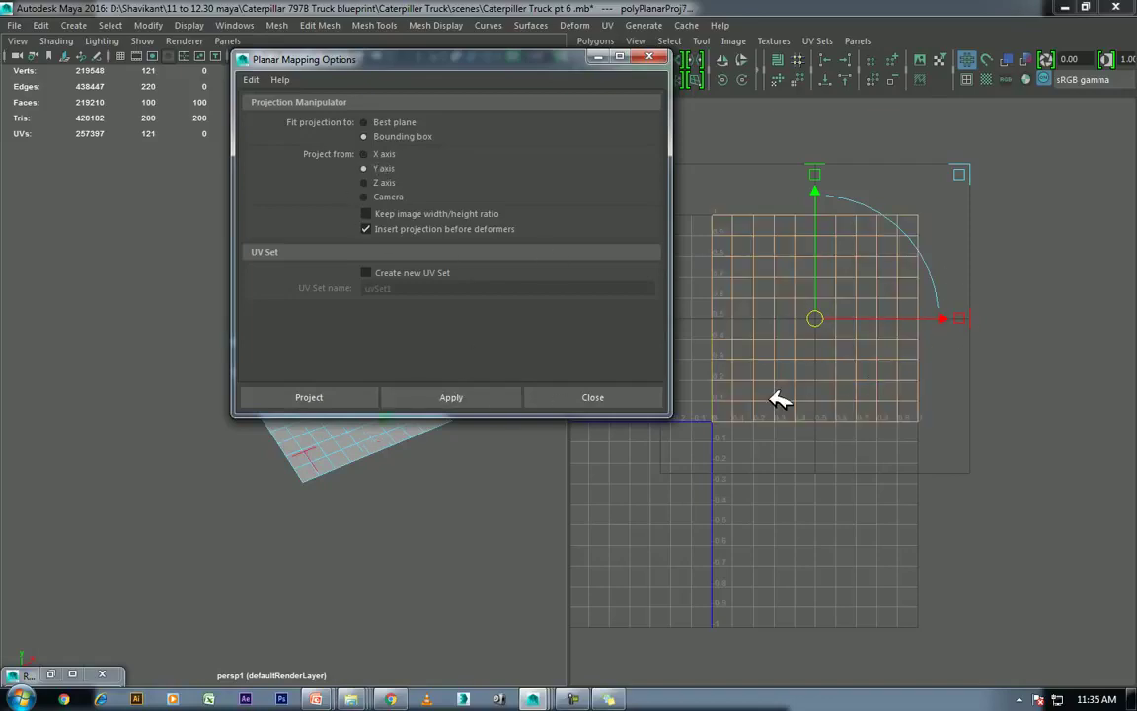
{"action": "left_click", "coordinate": [640, 396]}
Step: Assign the existing Trans checker material to the plane
{"action": "right_click_drag", "start_coordinate": [348, 237], "coordinate": [468, 221]}
{"action": "left_click", "coordinate": [279, 351]}
{"action": "right_click_drag", "start_coordinate": [271, 240], "coordinate": [311, 661]}
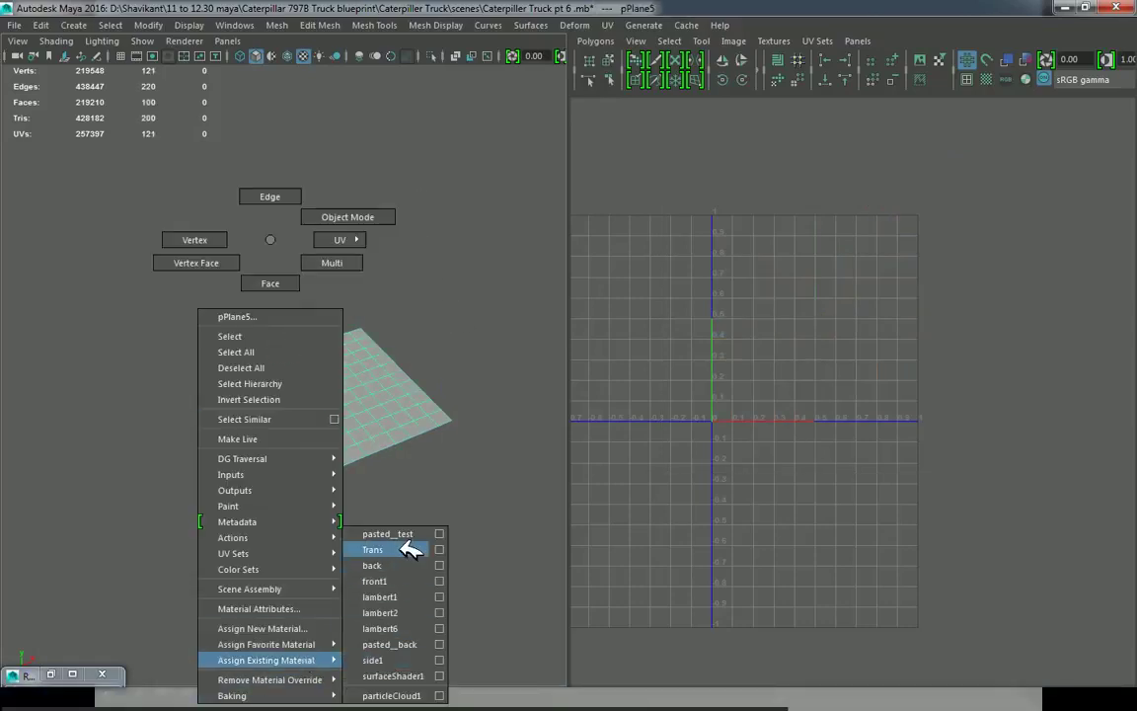
{"action": "left_click", "coordinate": [400, 612]}
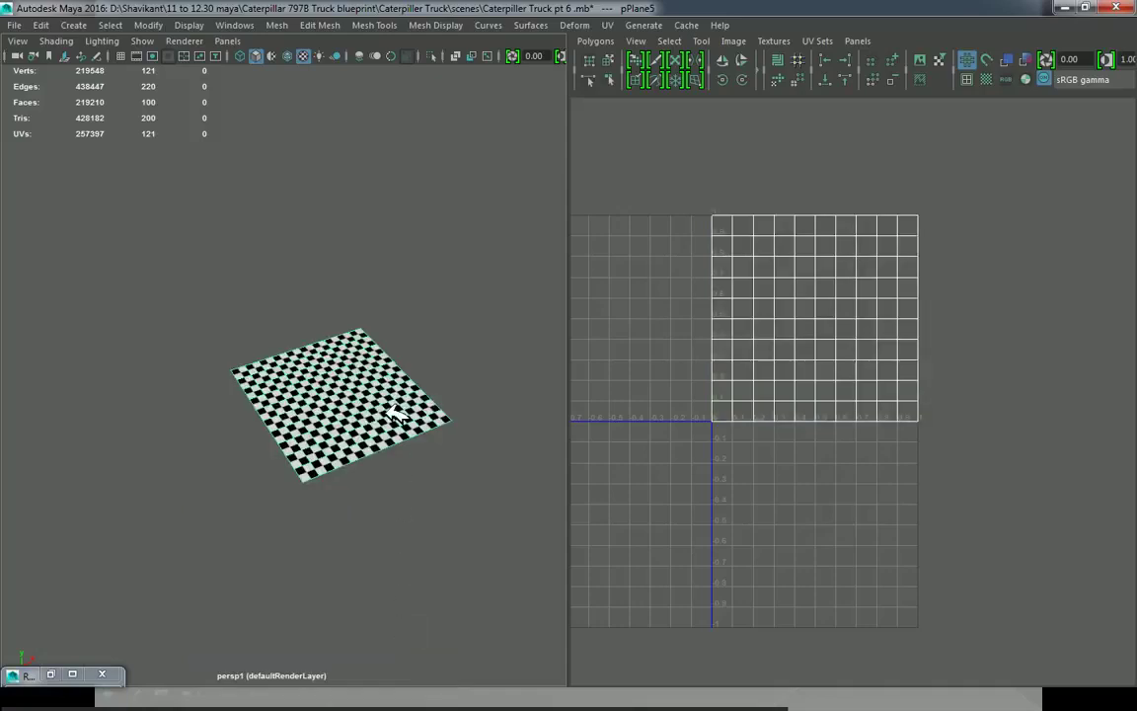
{"action": "left_click_drag", "start_coordinate": [457, 561], "coordinate": [314, 507], "text": "alt"}
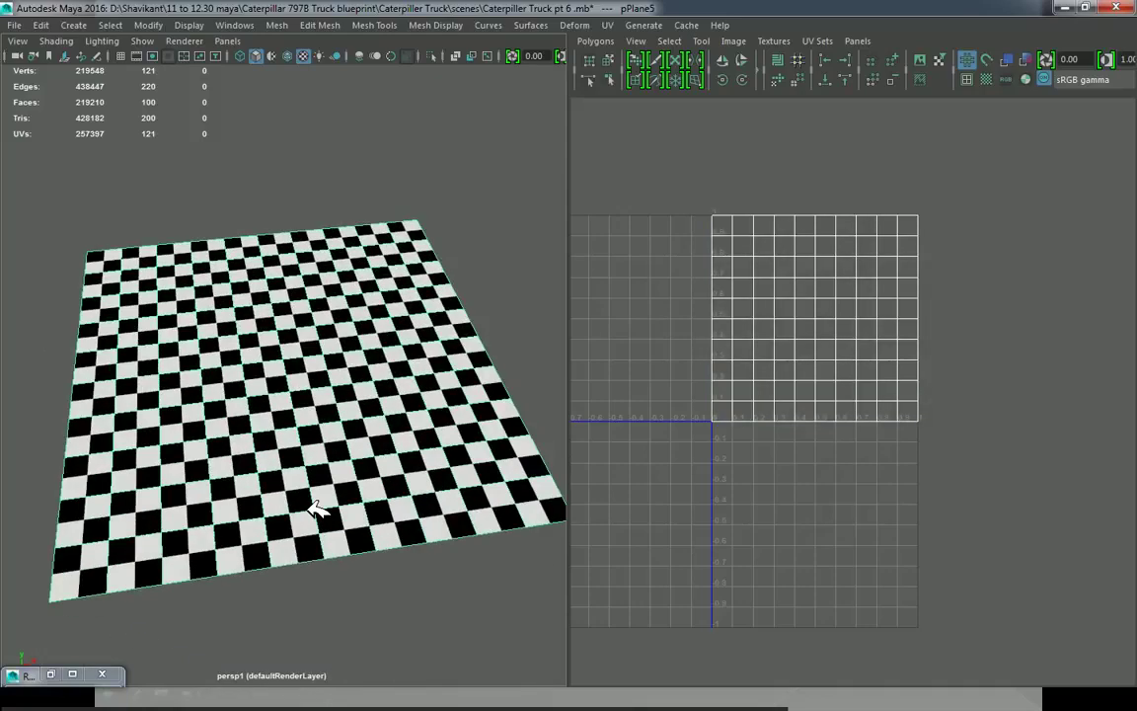
{"action": "mouse_move", "coordinate": [345, 541]}
{"action": "right_mouse_down", "text": "alt"}
{"action": "mouse_move", "coordinate": [266, 406]}
{"action": "mouse_move", "coordinate": [261, 335]}
{"action": "right_mouse_up", "text": "alt"}
{"action": "mouse_move", "coordinate": [263, 337]}
{"action": "left_mouse_down", "text": "alt"}
{"action": "mouse_move", "coordinate": [280, 348]}
{"action": "mouse_move", "coordinate": [228, 350]}
{"action": "mouse_move", "coordinate": [267, 305]}
{"action": "mouse_move", "coordinate": [236, 275]}
{"action": "left_mouse_up", "text": "alt"}
{"action": "left_click", "coordinate": [246, 288]}
Step: Select the dump bed pieces and isolate them with Ctrl+1
{"action": "left_click", "coordinate": [178, 234]}
{"action": "mouse_move", "coordinate": [177, 234]}
{"action": "left_mouse_down", "text": "alt"}
{"action": "mouse_move", "coordinate": [294, 274]}
{"action": "mouse_move", "coordinate": [443, 283]}
{"action": "mouse_move", "coordinate": [325, 299]}
{"action": "mouse_move", "coordinate": [320, 287]}
{"action": "mouse_move", "coordinate": [323, 360]}
{"action": "mouse_move", "coordinate": [254, 348]}
{"action": "mouse_move", "coordinate": [324, 355]}
{"action": "mouse_move", "coordinate": [367, 388]}
{"action": "left_mouse_up", "text": "alt"}
{"action": "left_click", "coordinate": [443, 283]}
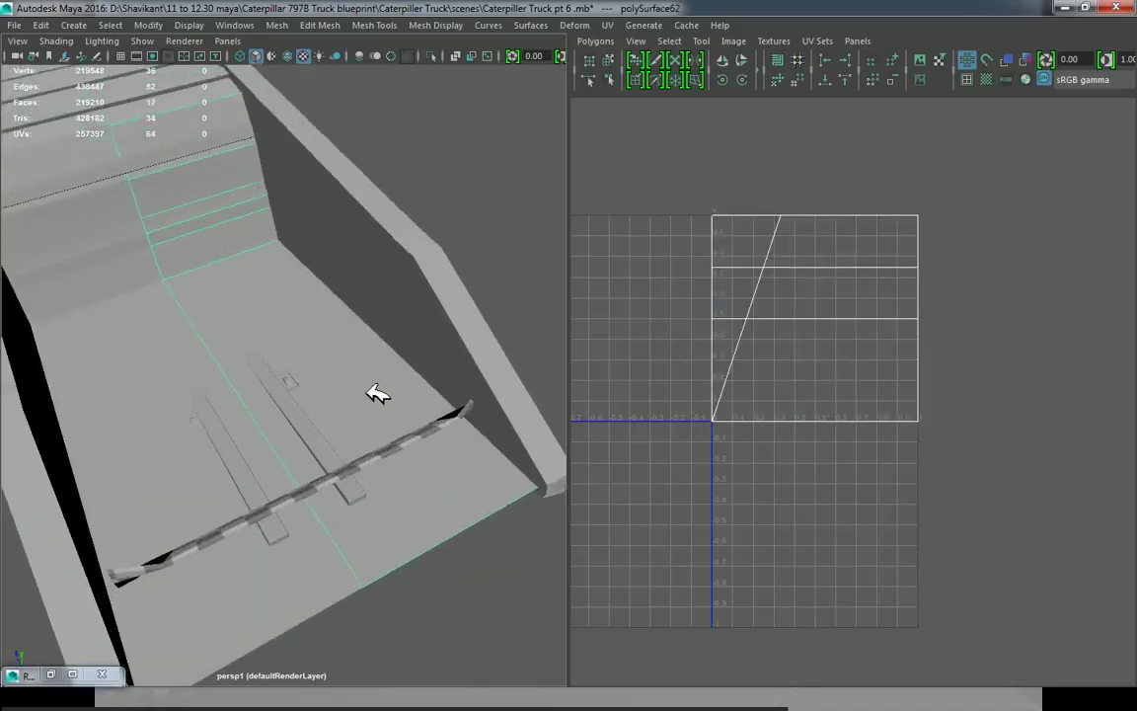
{"action": "key", "text": "ctrl+1"}
{"action": "mouse_move", "coordinate": [325, 310]}
{"action": "left_mouse_down", "text": "alt"}
{"action": "mouse_move", "coordinate": [320, 368]}
{"action": "mouse_move", "coordinate": [248, 329]}
{"action": "left_mouse_up", "text": "alt"}
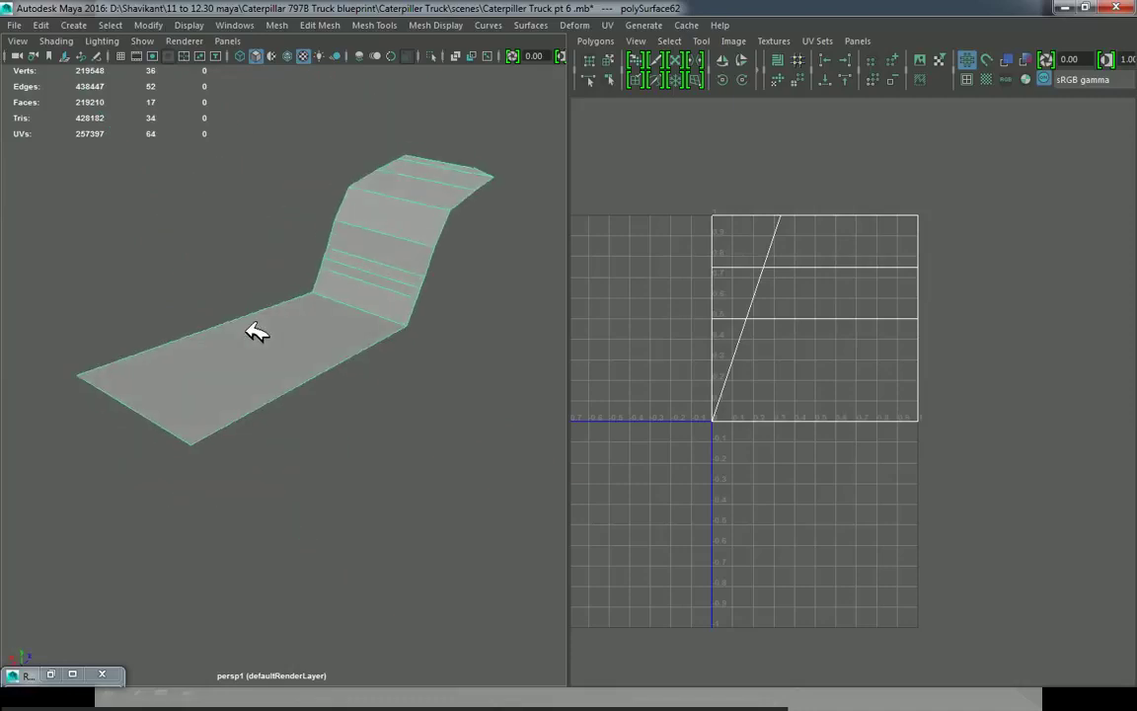
Step: Apply a Y-axis planar UV projection to the isolated bed piece
{"action": "left_click", "coordinate": [609, 25]}
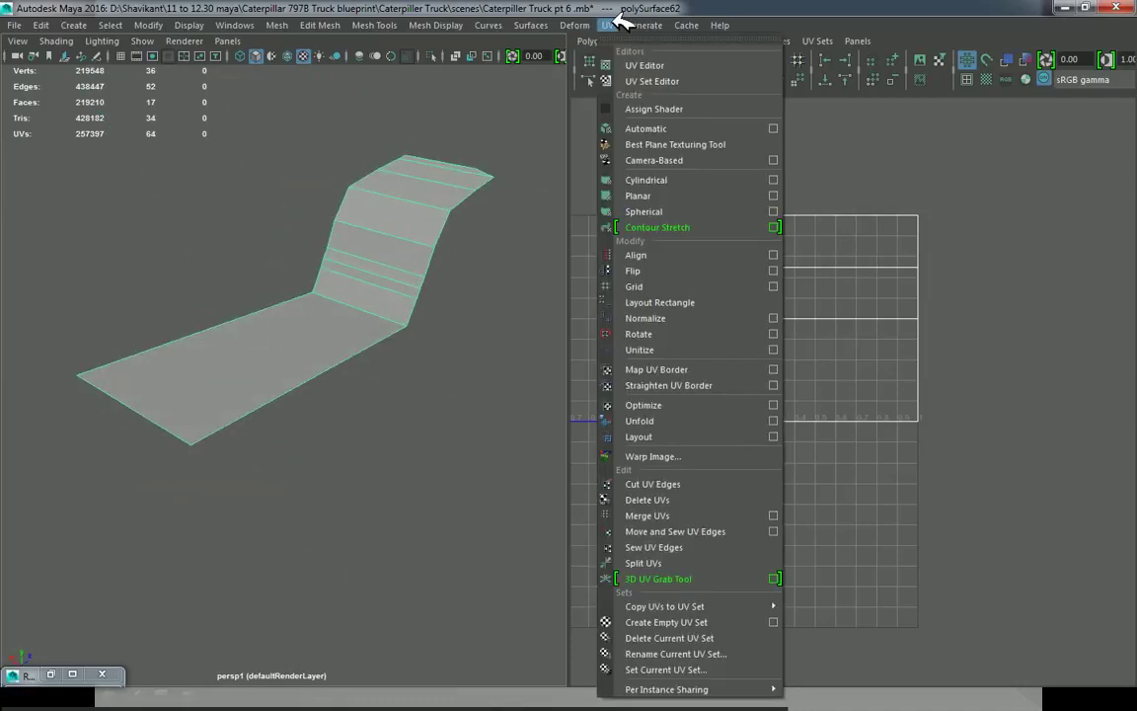
{"action": "left_click", "coordinate": [773, 196]}
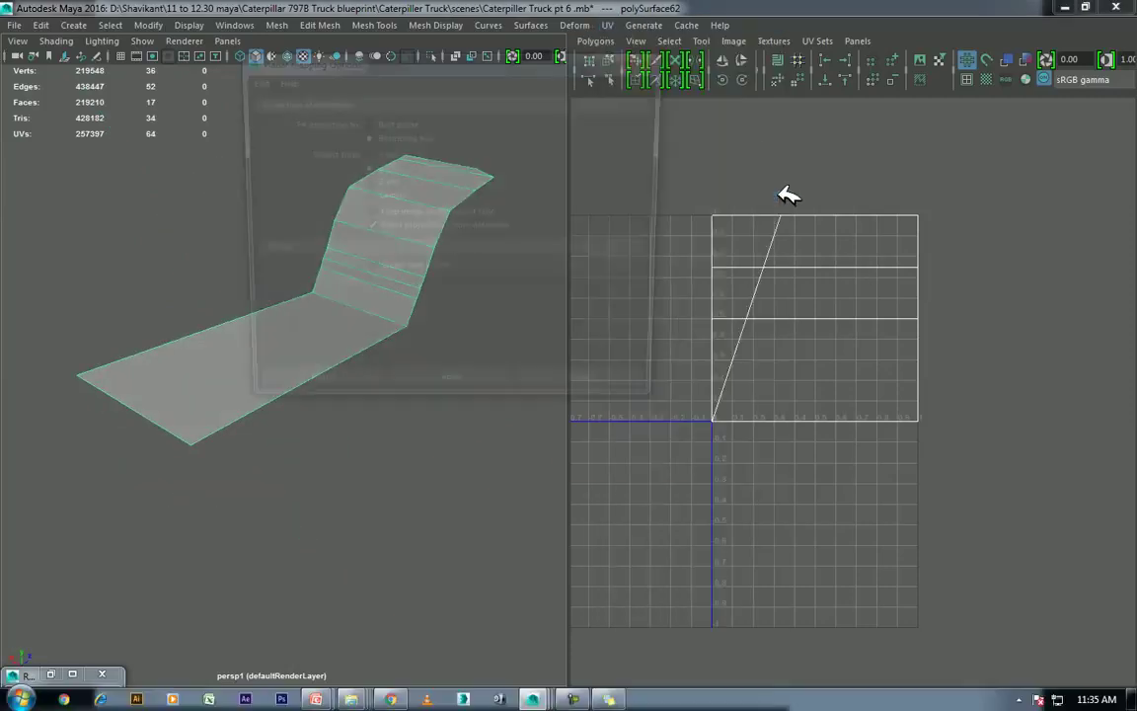
{"action": "left_click", "coordinate": [501, 399]}
{"action": "scroll", "coordinate": [756, 312], "scroll_direction": "down", "scroll_amount": 2}
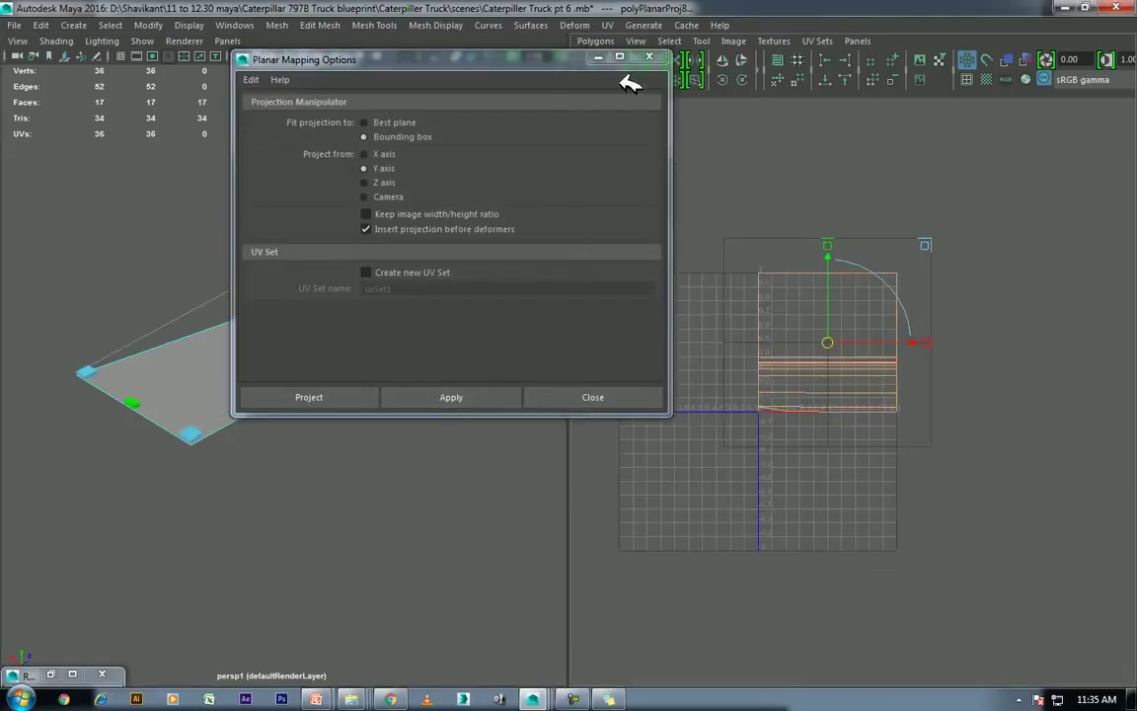
{"action": "left_click", "coordinate": [648, 57]}
{"action": "middle_click_drag", "start_coordinate": [475, 260], "coordinate": [420, 349], "text": "alt"}
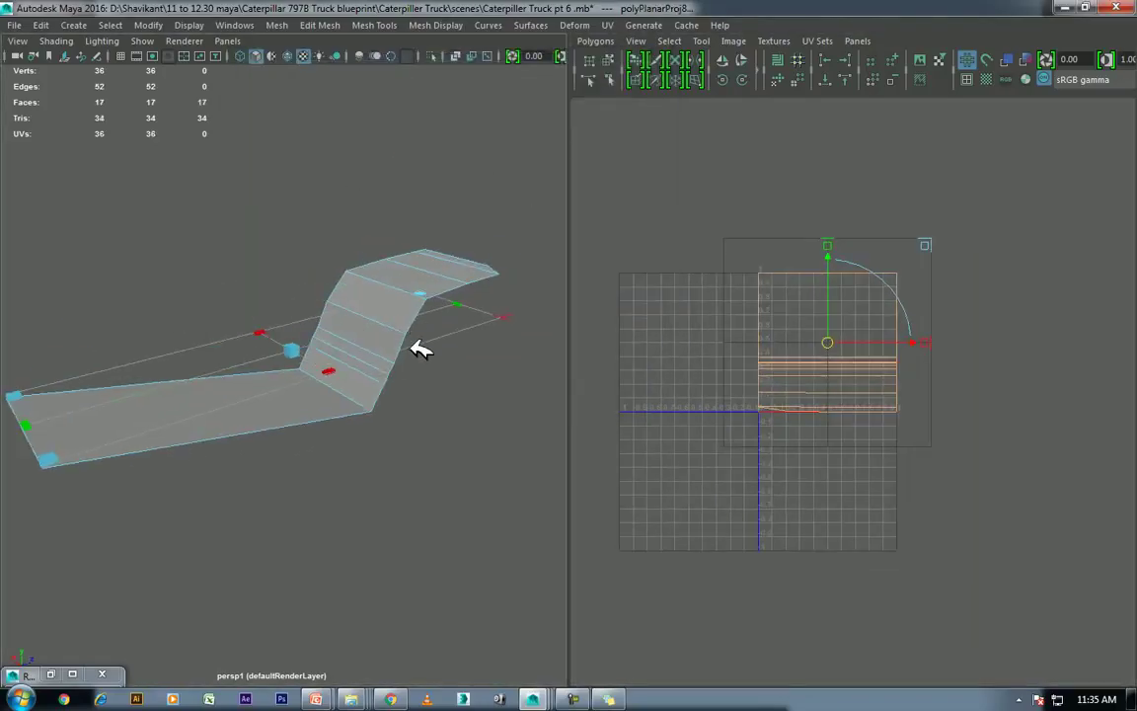
{"action": "mouse_move", "coordinate": [386, 297]}
{"action": "right_mouse_down"}
{"action": "mouse_move", "coordinate": [453, 240]}
{"action": "mouse_move", "coordinate": [430, 590]}
{"action": "mouse_move", "coordinate": [569, 629]}
{"action": "mouse_move", "coordinate": [558, 628]}
{"action": "right_mouse_up"}
Step: Assign lambert6 to the bed piece, select all its UVs, and try two unfolds, undoing both
{"action": "mouse_move", "coordinate": [436, 431]}
{"action": "left_mouse_down", "text": "alt"}
{"action": "mouse_move", "coordinate": [309, 393]}
{"action": "mouse_move", "coordinate": [281, 355]}
{"action": "left_mouse_up", "text": "alt"}
{"action": "right_click_drag", "start_coordinate": [837, 323], "coordinate": [837, 350], "text": "ctrl"}
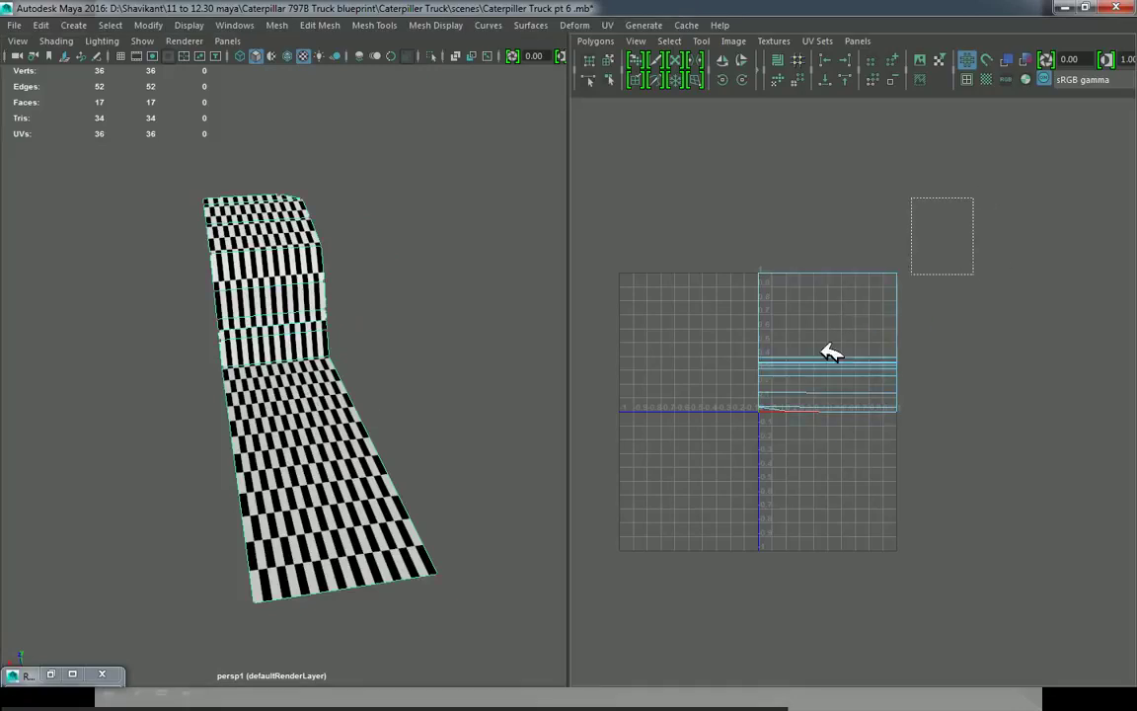
{"action": "right_click_drag", "start_coordinate": [827, 422], "coordinate": [810, 214], "text": "shift"}
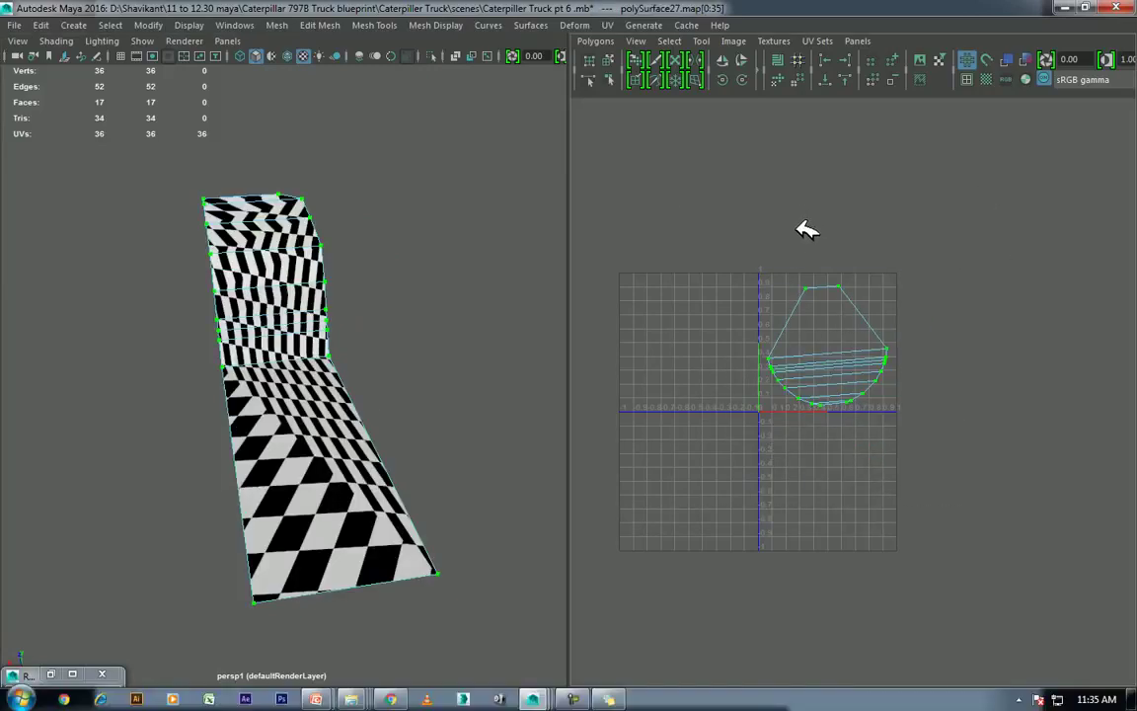
{"action": "key", "text": "ctrl+z"}
{"action": "scroll", "coordinate": [845, 363], "scroll_direction": "up", "scroll_amount": 2}
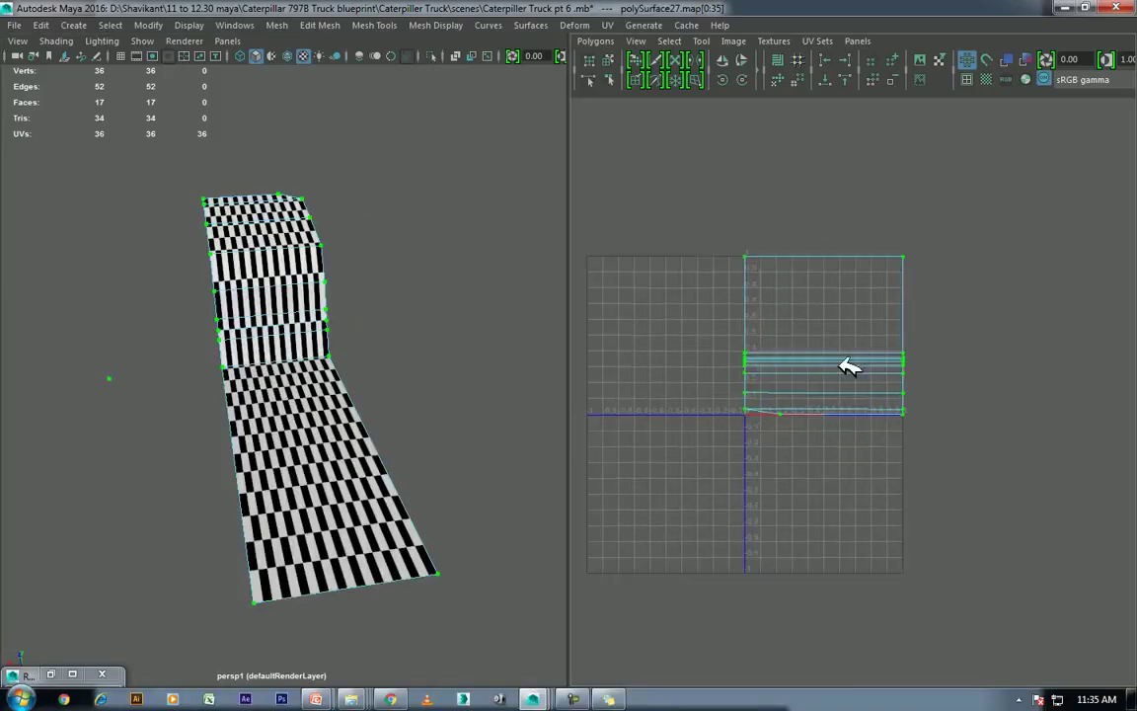
{"action": "right_click_drag", "start_coordinate": [778, 439], "coordinate": [761, 310], "text": "shift"}
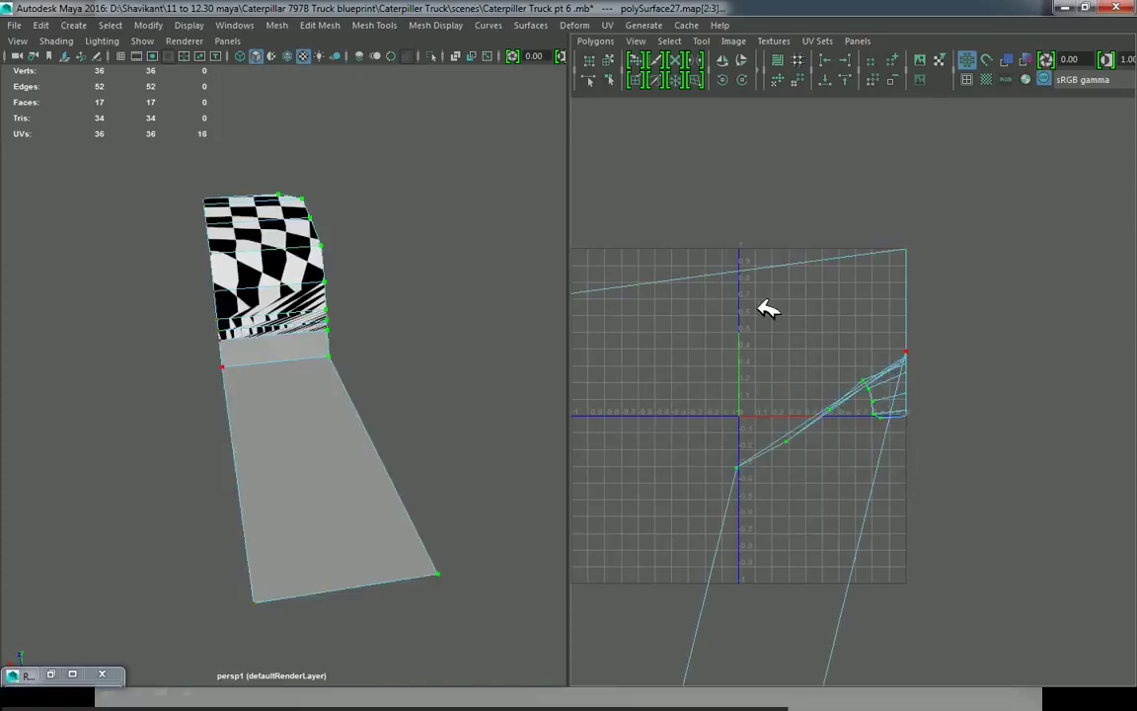
{"action": "scroll", "coordinate": [815, 326], "scroll_direction": "down", "scroll_amount": 2}
{"action": "key", "text": "ctrl+z"}
{"action": "left_click_drag", "start_coordinate": [418, 472], "coordinate": [586, 396], "text": "alt"}
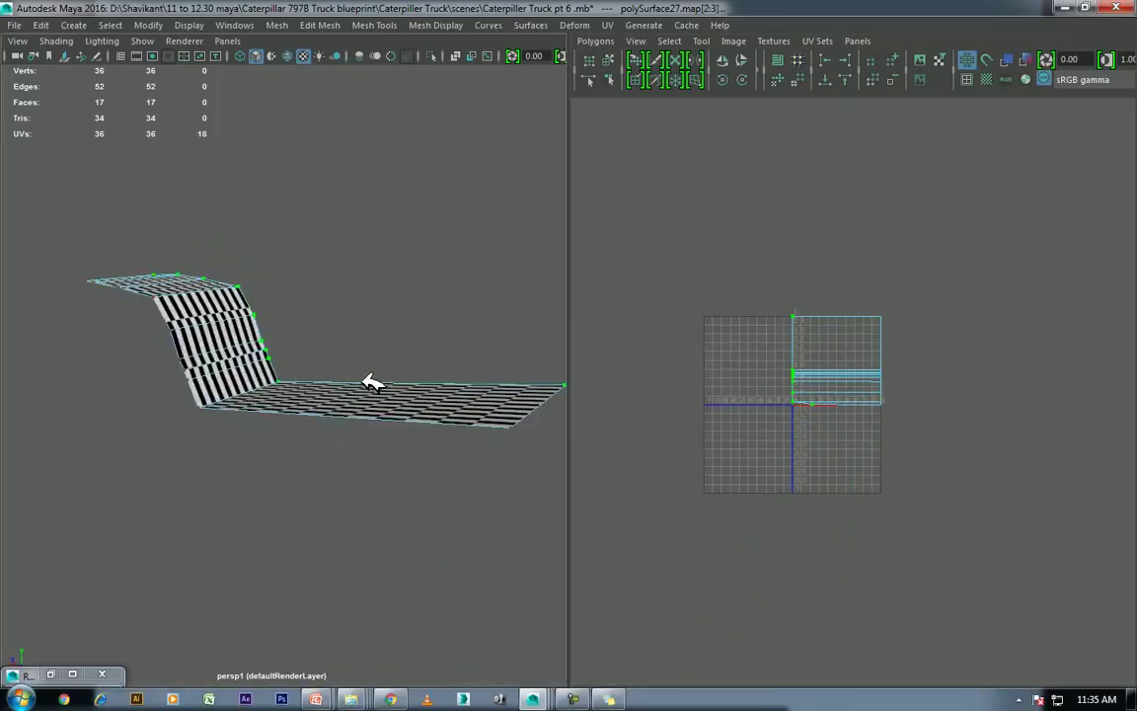
Step: Unfold the piece's UVs with Unfold UVs Options reset to default settings
{"action": "right_click_drag", "start_coordinate": [877, 334], "coordinate": [900, 297], "text": "shift"}
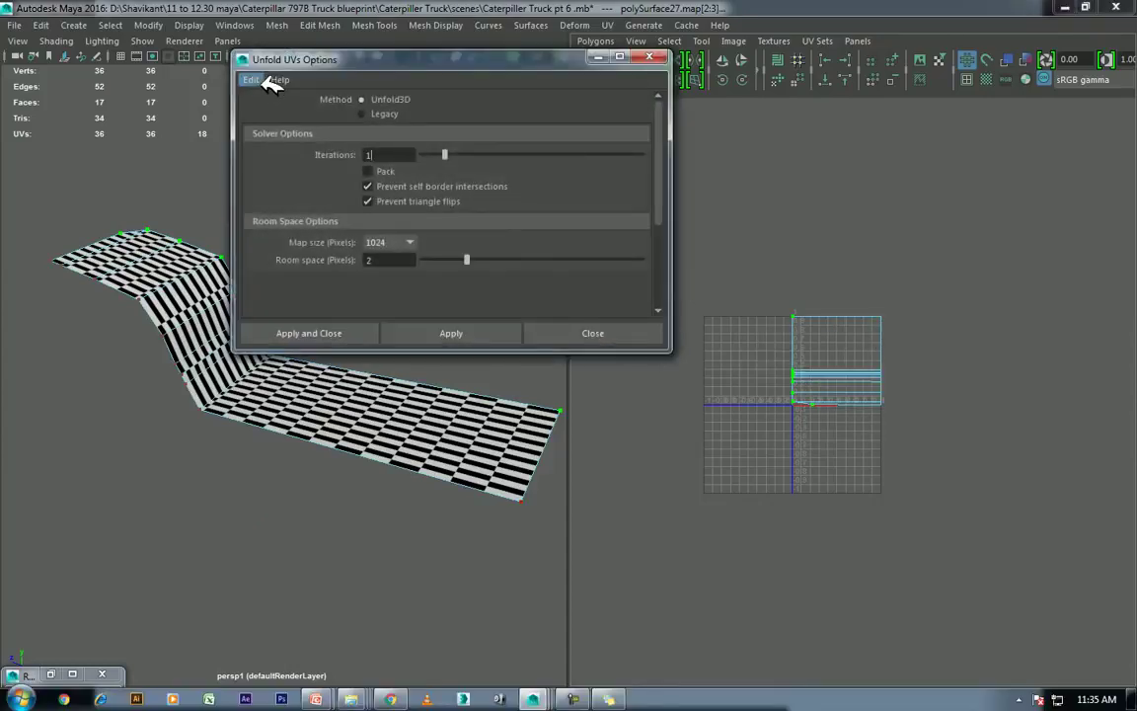
{"action": "left_click", "coordinate": [251, 79]}
{"action": "left_click", "coordinate": [295, 112]}
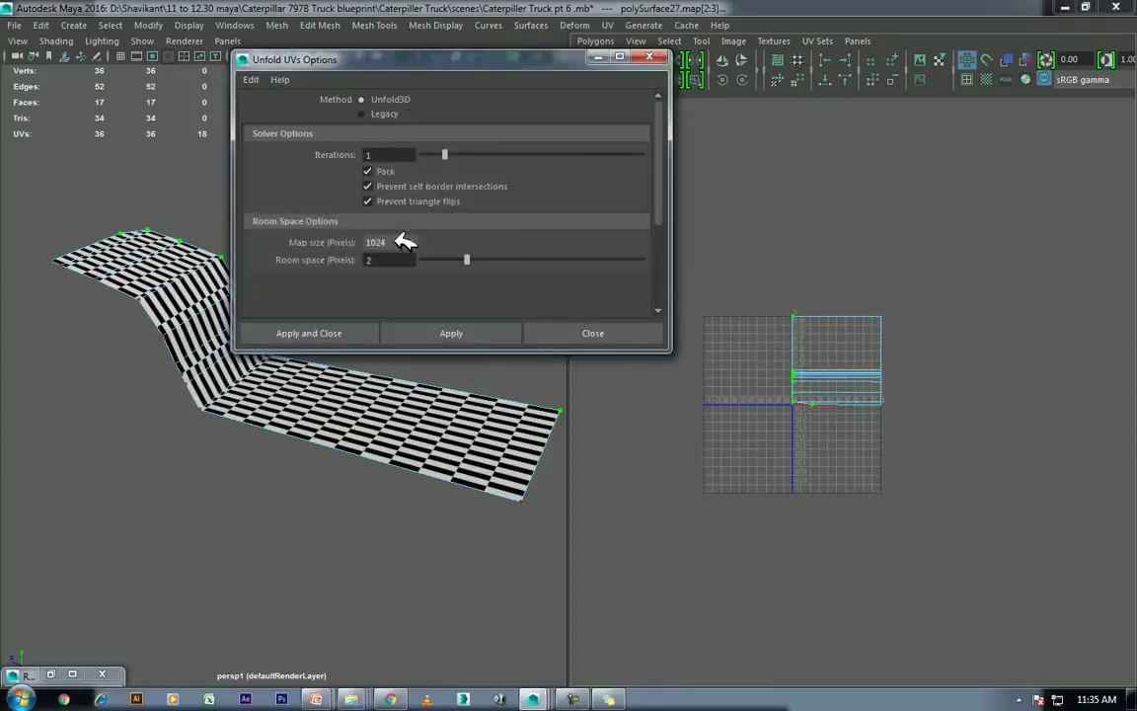
{"action": "left_click", "coordinate": [474, 332]}
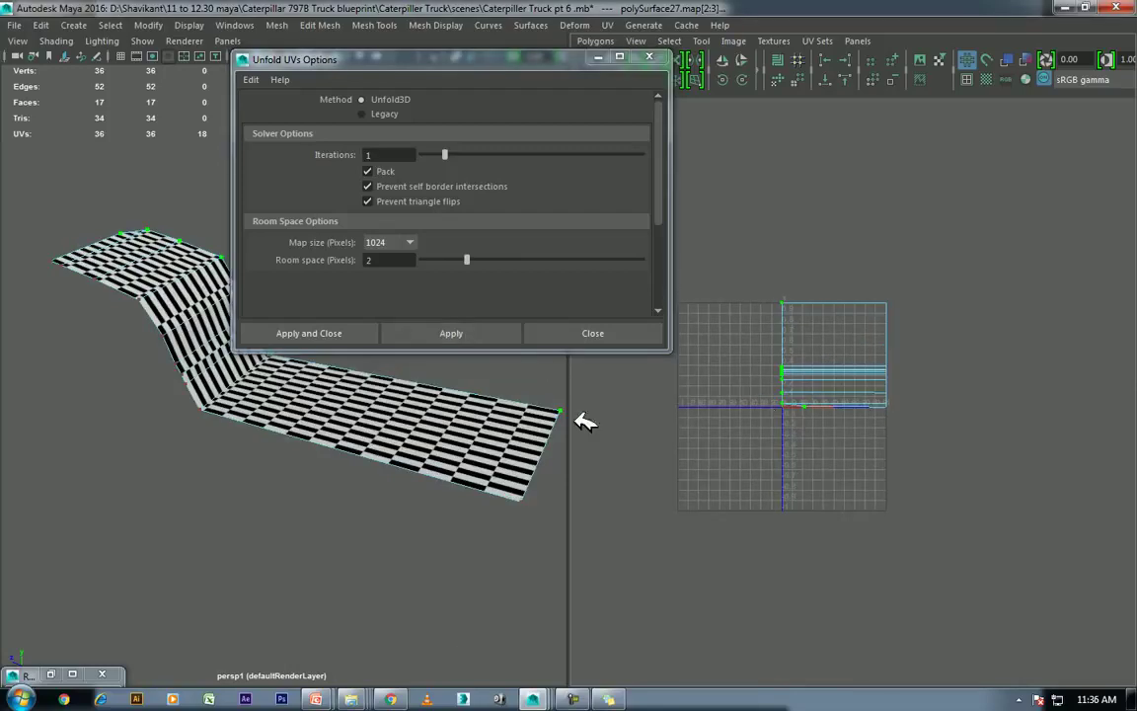
{"action": "left_click", "coordinate": [617, 329]}
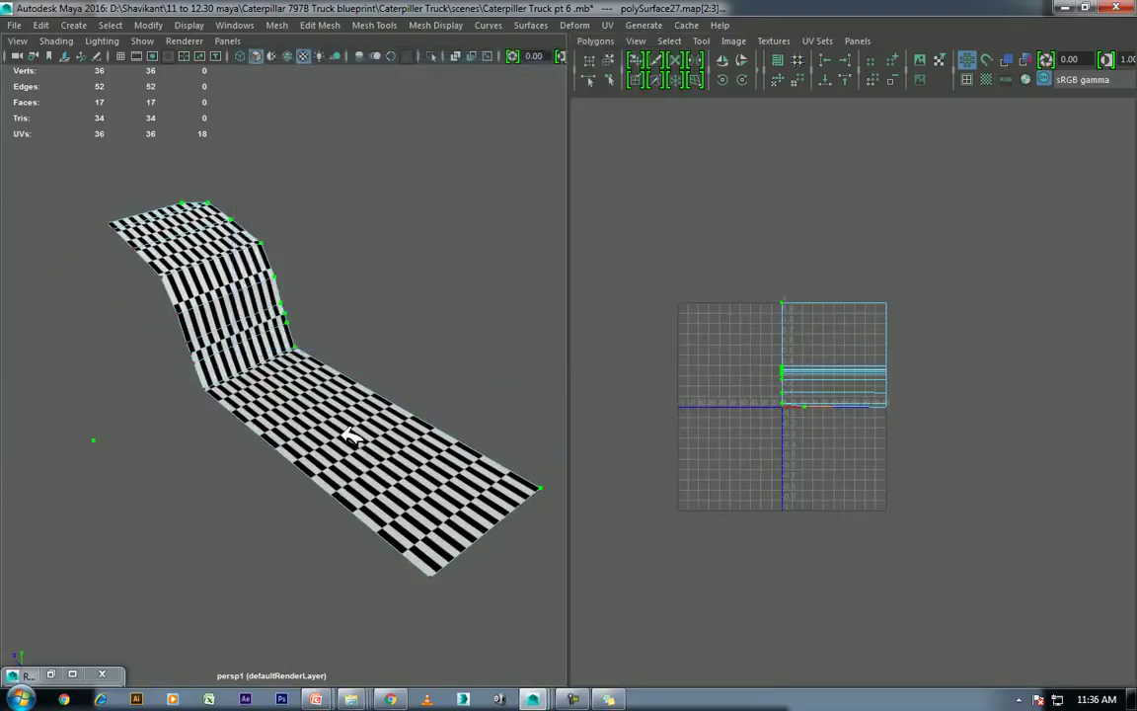
{"action": "left_click_drag", "start_coordinate": [493, 375], "coordinate": [378, 381], "text": "alt"}
{"action": "right_click_drag", "start_coordinate": [373, 240], "coordinate": [375, 395]}
Step: Give the flat floor face a planar projection from the Y axis, with reset default settings
{"action": "left_click", "coordinate": [375, 386]}
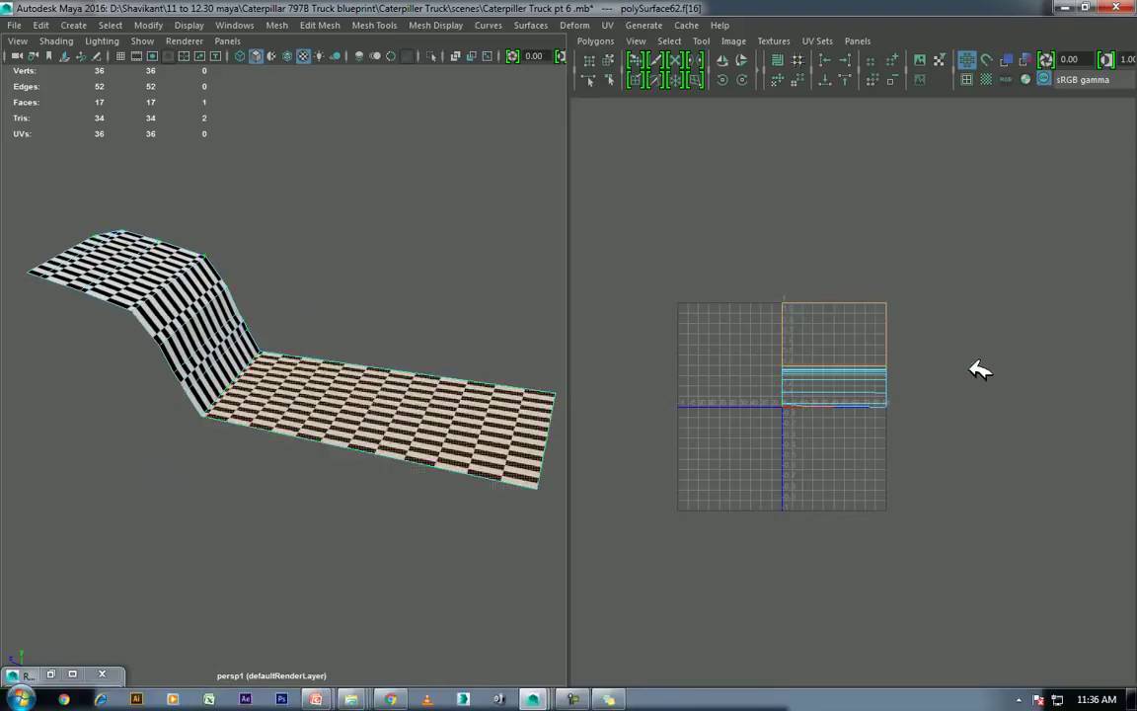
{"action": "left_click", "coordinate": [642, 24]}
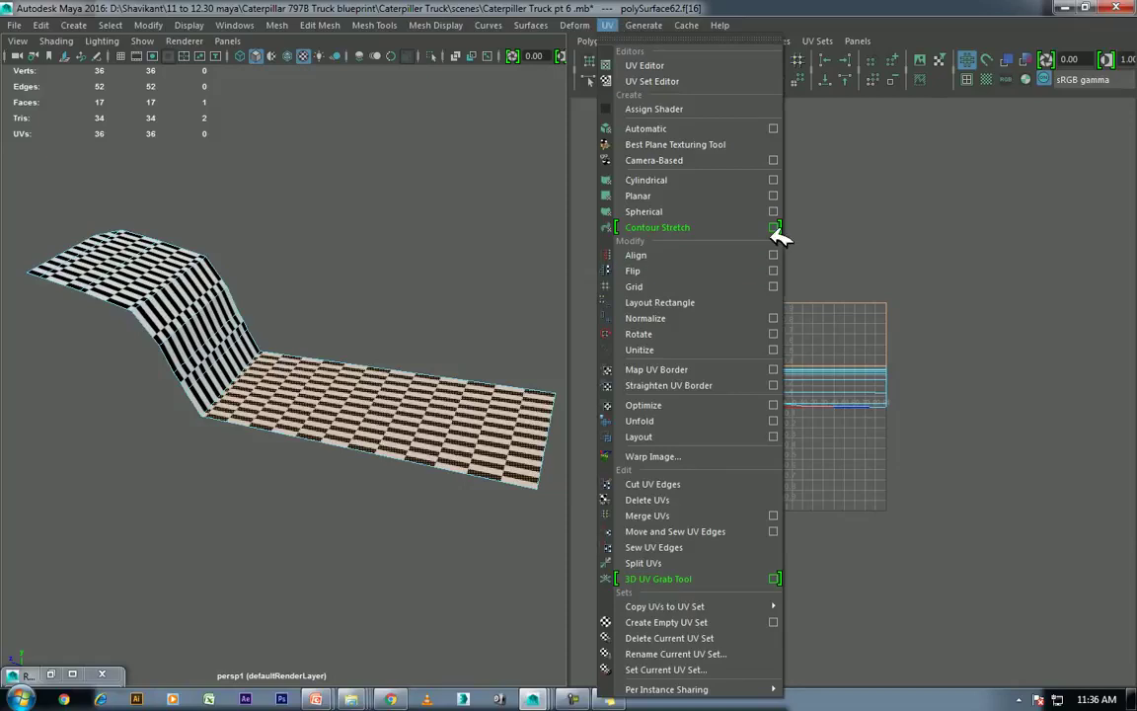
{"action": "left_click", "coordinate": [779, 195]}
{"action": "left_click", "coordinate": [482, 397]}
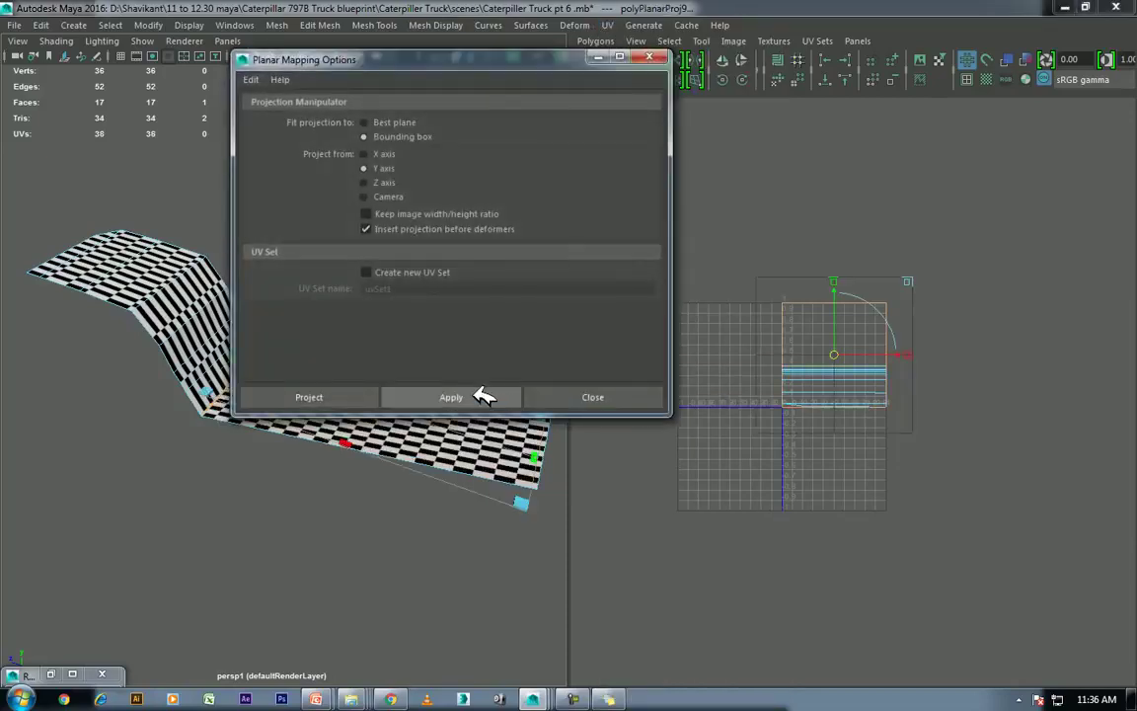
{"action": "left_click", "coordinate": [251, 79]}
{"action": "left_click", "coordinate": [275, 108]}
{"action": "left_click", "coordinate": [387, 169]}
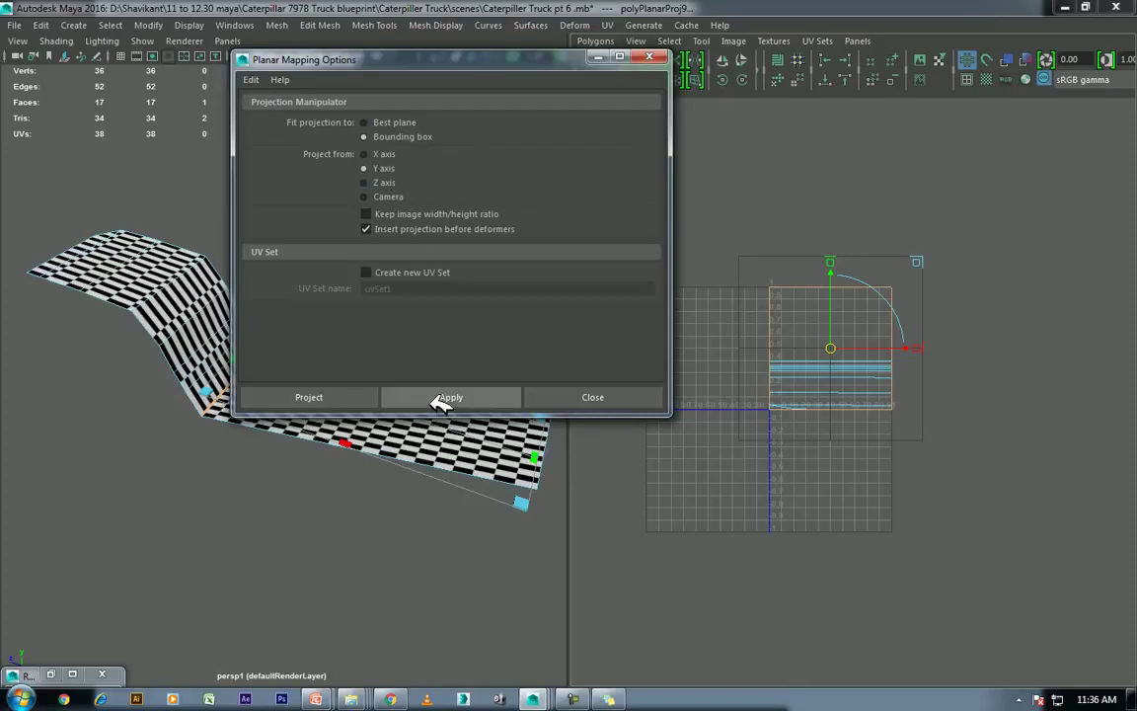
{"action": "left_click", "coordinate": [440, 399]}
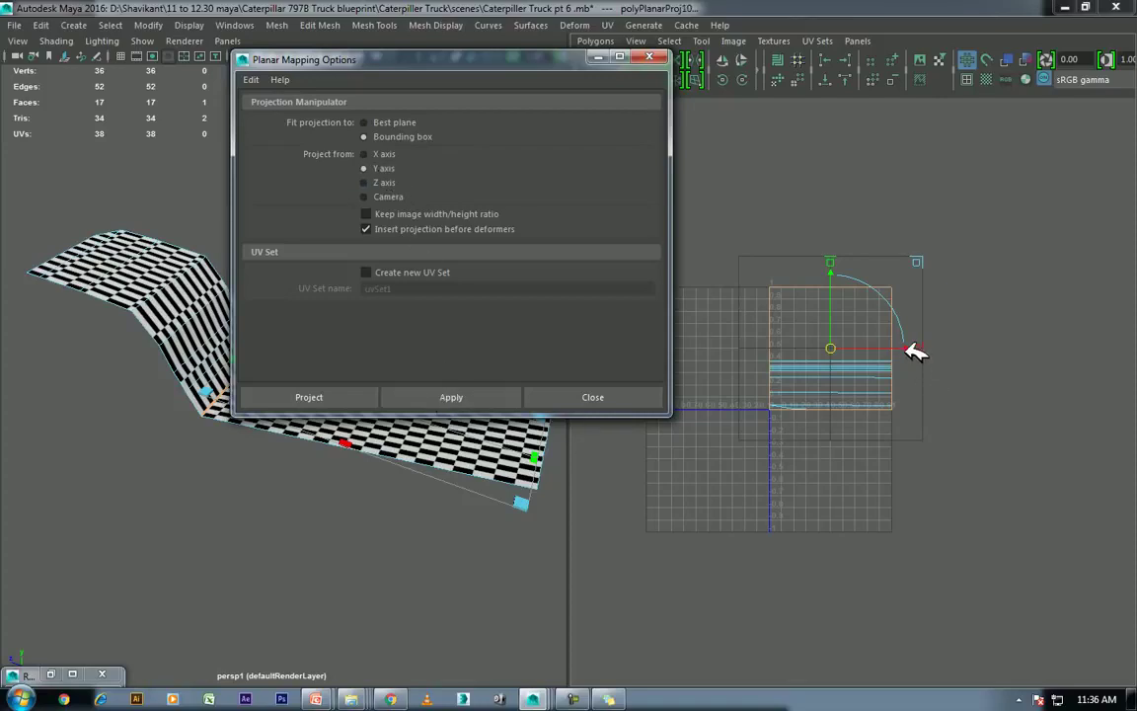
{"action": "left_click_drag", "start_coordinate": [916, 352], "coordinate": [1134, 347]}
{"action": "mouse_move", "coordinate": [405, 538]}
{"action": "left_mouse_down", "text": "alt"}
{"action": "mouse_move", "coordinate": [321, 523]}
{"action": "mouse_move", "coordinate": [219, 460]}
{"action": "left_mouse_up", "text": "alt"}
{"action": "left_click", "coordinate": [583, 396]}
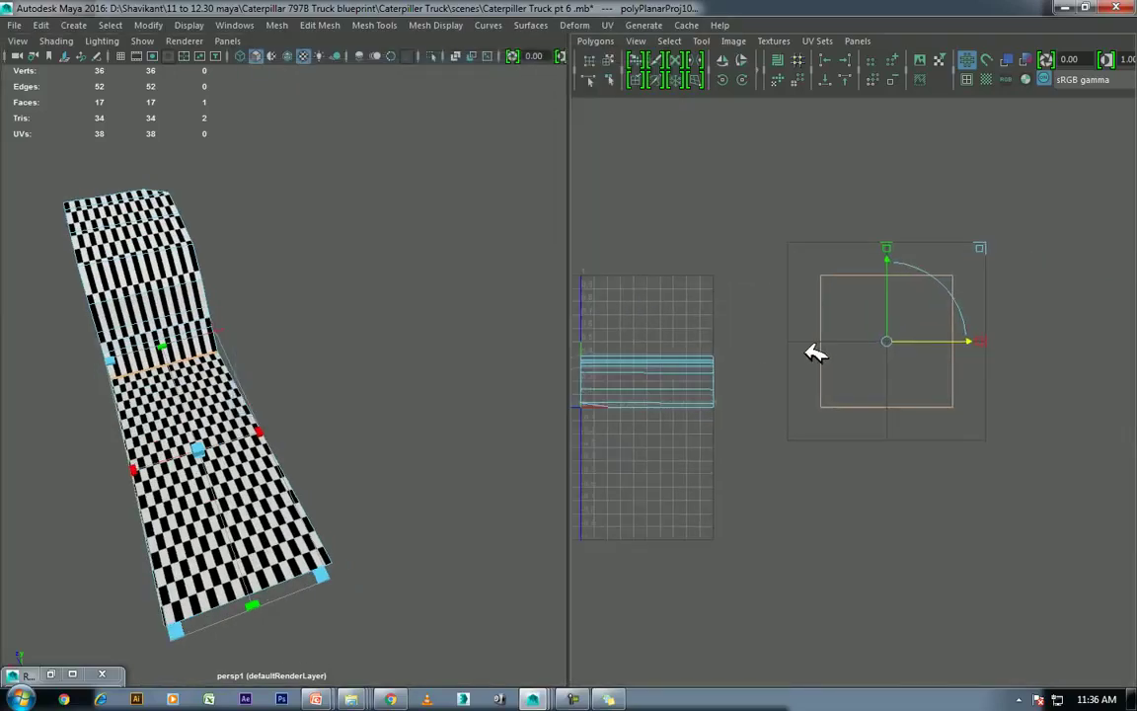
Step: Re-apply a planar map to the floor and scale the projection up so checker squares enlarge
{"action": "right_click", "coordinate": [899, 337], "text": "shift"}
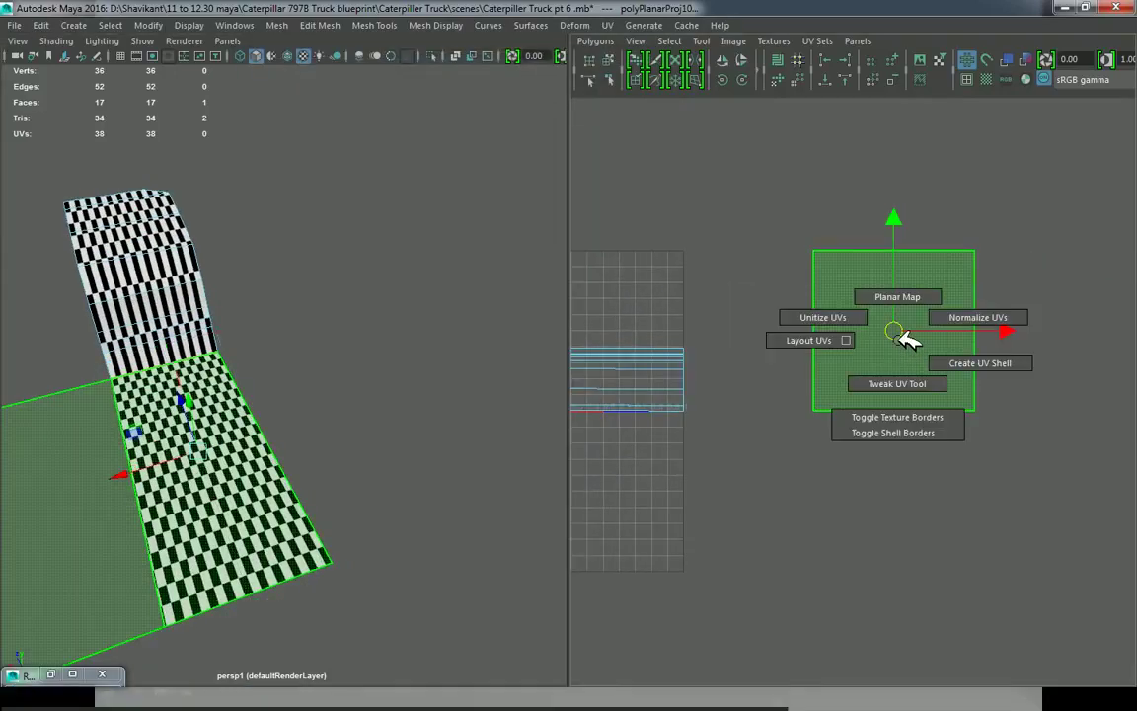
{"action": "left_click", "coordinate": [898, 296]}
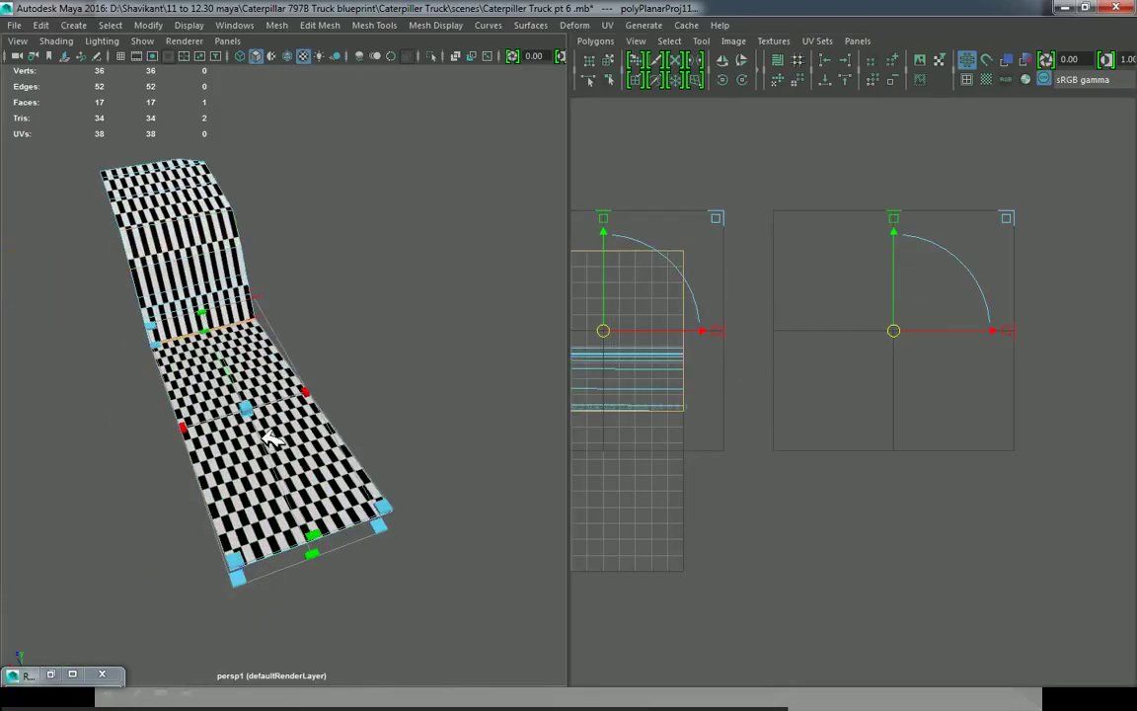
{"action": "scroll", "coordinate": [326, 405], "scroll_direction": "up", "scroll_amount": 3}
{"action": "left_click_drag", "start_coordinate": [316, 398], "coordinate": [420, 370]}
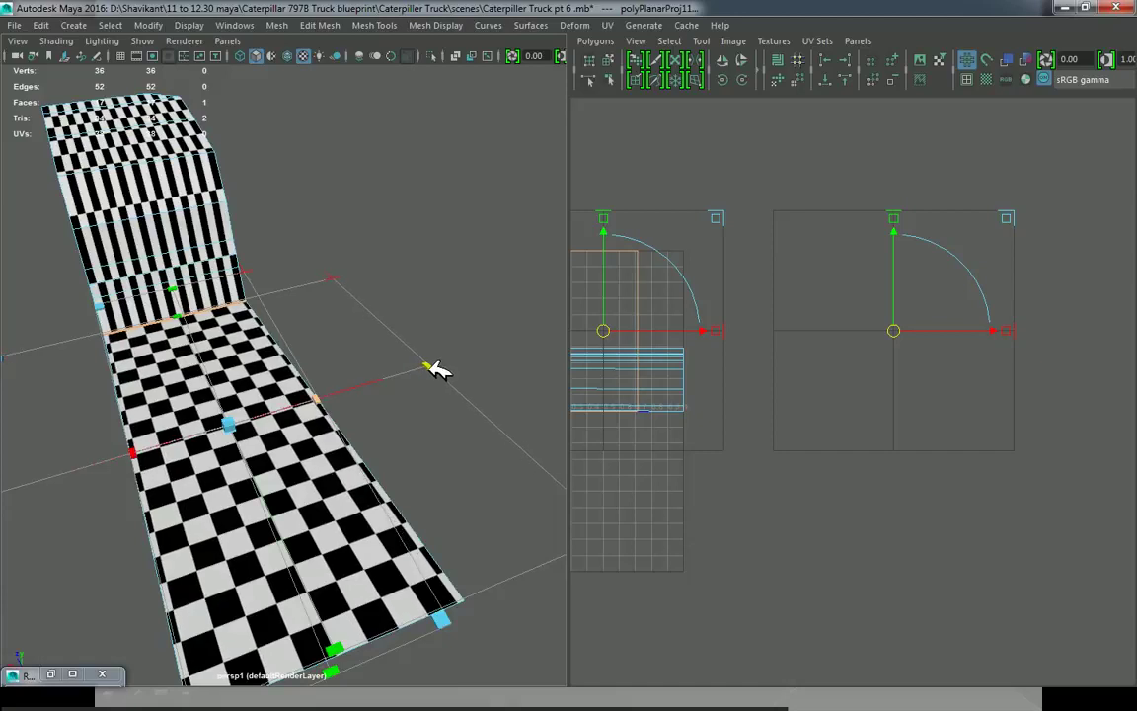
{"action": "scroll", "coordinate": [350, 456], "scroll_direction": "down", "scroll_amount": 3}
{"action": "mouse_move", "coordinate": [353, 456]}
{"action": "left_mouse_down", "text": "alt"}
{"action": "mouse_move", "coordinate": [426, 456]}
{"action": "mouse_move", "coordinate": [385, 417]}
{"action": "left_mouse_up", "text": "alt"}
{"action": "middle_click_drag", "start_coordinate": [835, 408], "coordinate": [938, 439], "text": "alt"}
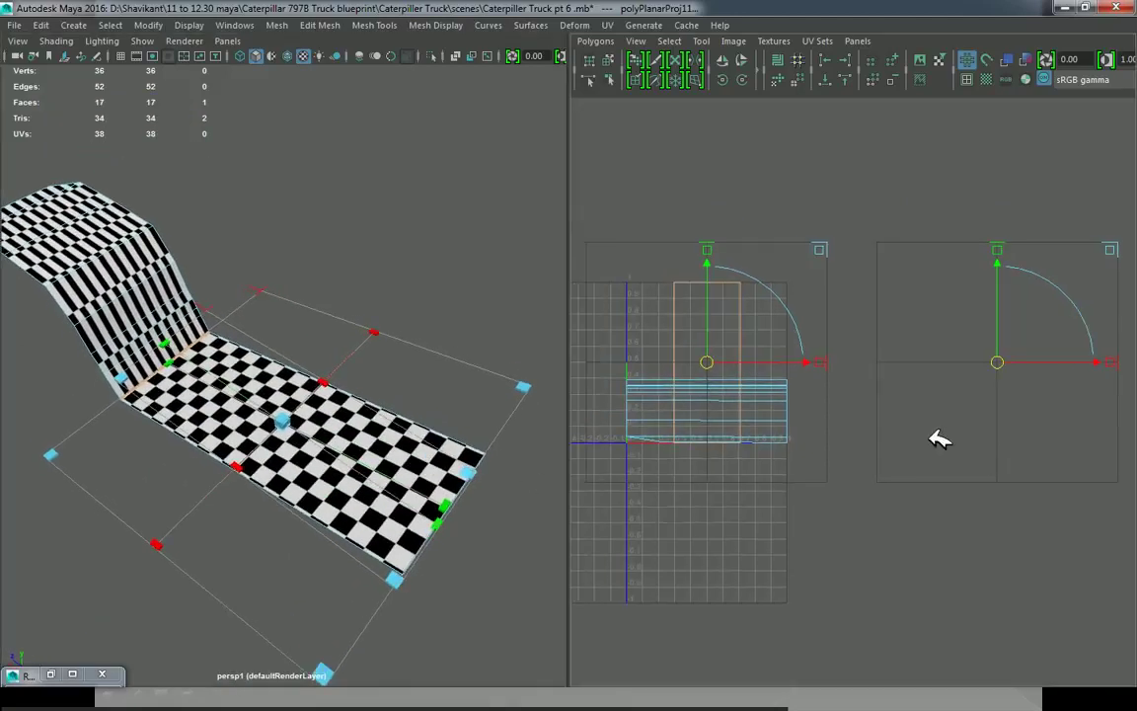
{"action": "right_click_drag", "start_coordinate": [103, 247], "coordinate": [192, 143]}
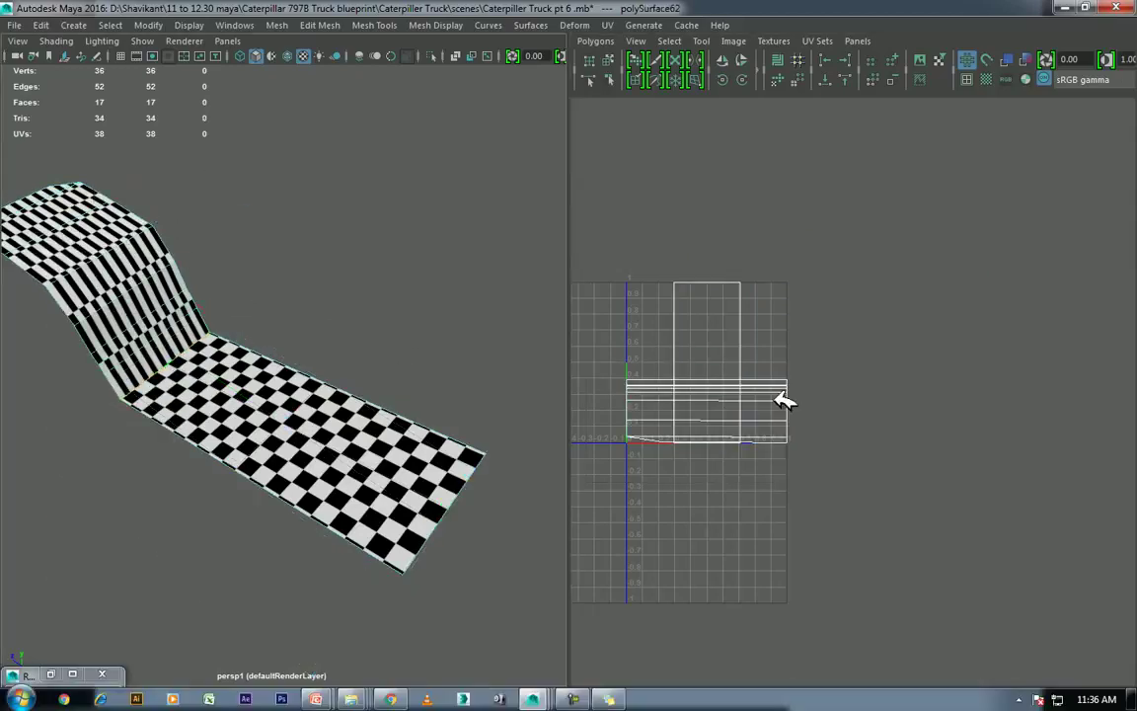
Step: Scale the floor's UV shell narrower in U and taller in V
{"action": "right_click_drag", "start_coordinate": [723, 338], "coordinate": [906, 289]}
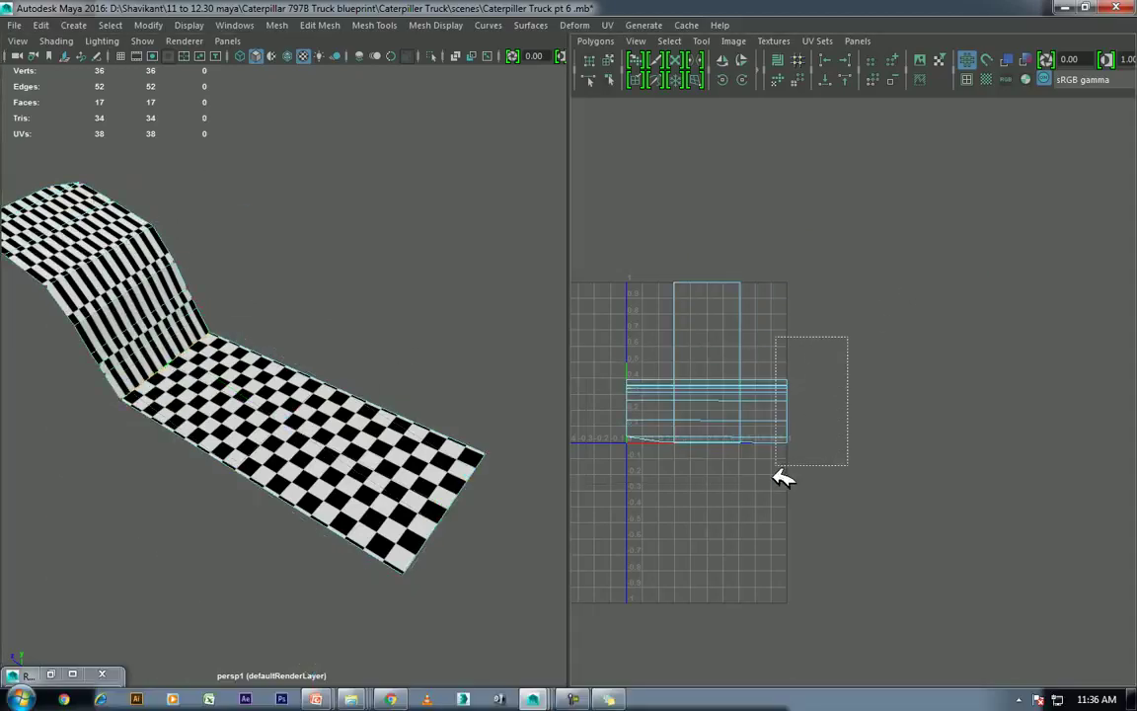
{"action": "right_click_drag", "start_coordinate": [817, 462], "coordinate": [1015, 325], "text": "ctrl"}
{"action": "key", "text": "w"}
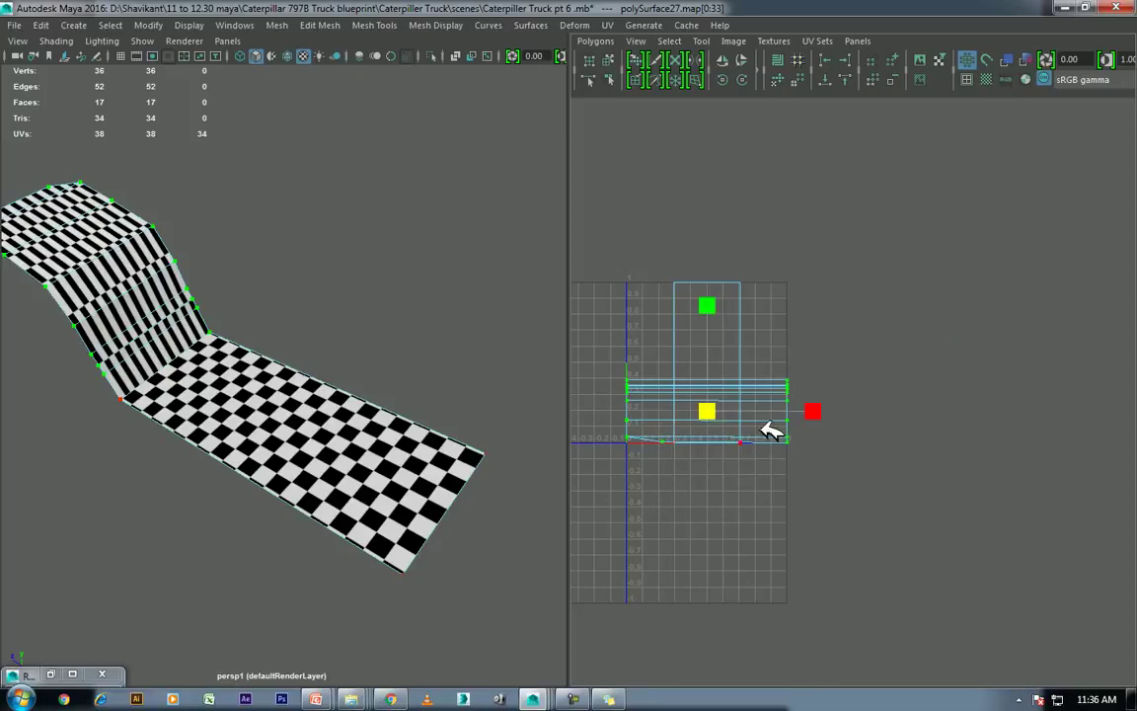
{"action": "mouse_move", "coordinate": [818, 404]}
{"action": "left_mouse_down"}
{"action": "mouse_move", "coordinate": [752, 416]}
{"action": "mouse_move", "coordinate": [758, 425]}
{"action": "left_mouse_up"}
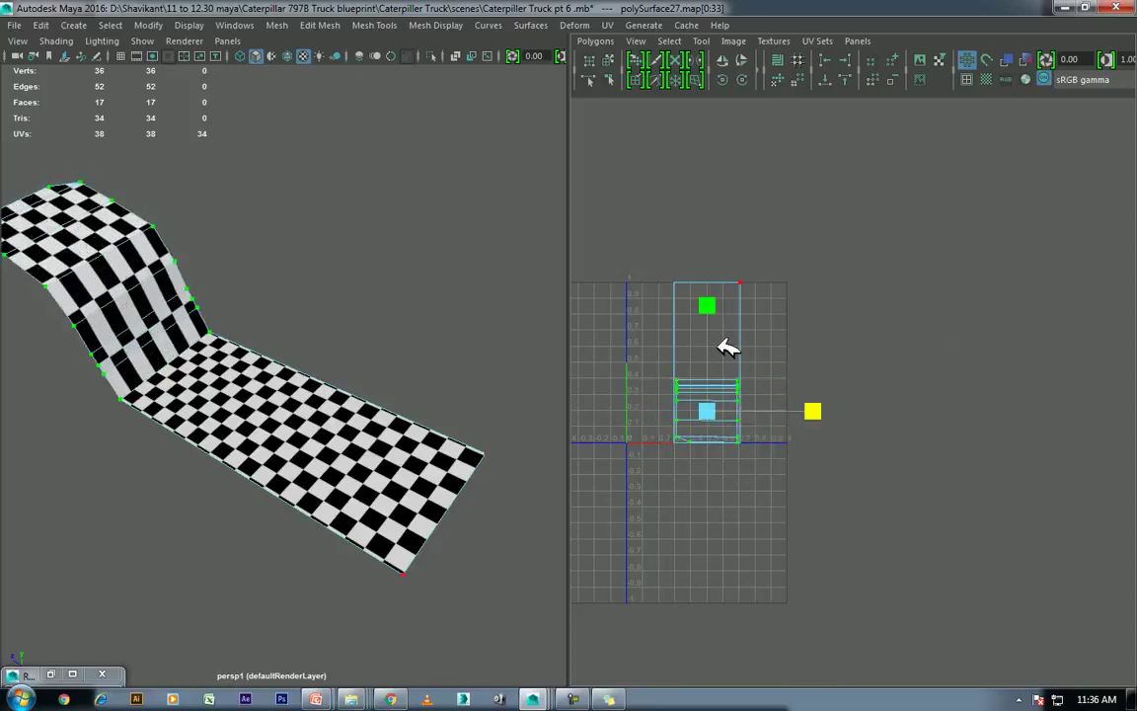
{"action": "mouse_move", "coordinate": [718, 309]}
{"action": "left_mouse_down"}
{"action": "mouse_move", "coordinate": [703, 243]}
{"action": "mouse_move", "coordinate": [691, 240]}
{"action": "left_mouse_up"}
{"action": "mouse_move", "coordinate": [144, 359]}
{"action": "left_mouse_down", "text": "alt"}
{"action": "mouse_move", "coordinate": [337, 317]}
{"action": "mouse_move", "coordinate": [305, 259]}
{"action": "left_mouse_up", "text": "alt"}
Step: Select the five faces of the sloped strip
{"action": "right_click_drag", "start_coordinate": [378, 223], "coordinate": [259, 285]}
{"action": "left_click", "coordinate": [259, 284]}
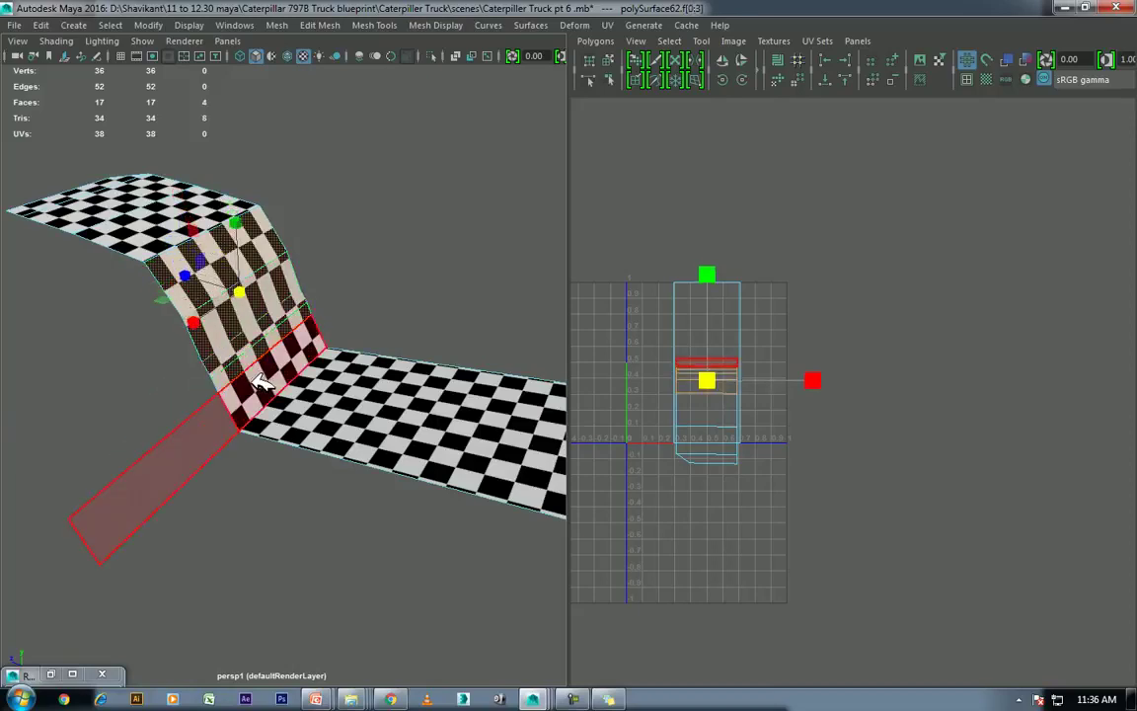
{"action": "left_click", "coordinate": [247, 341], "text": "shift"}
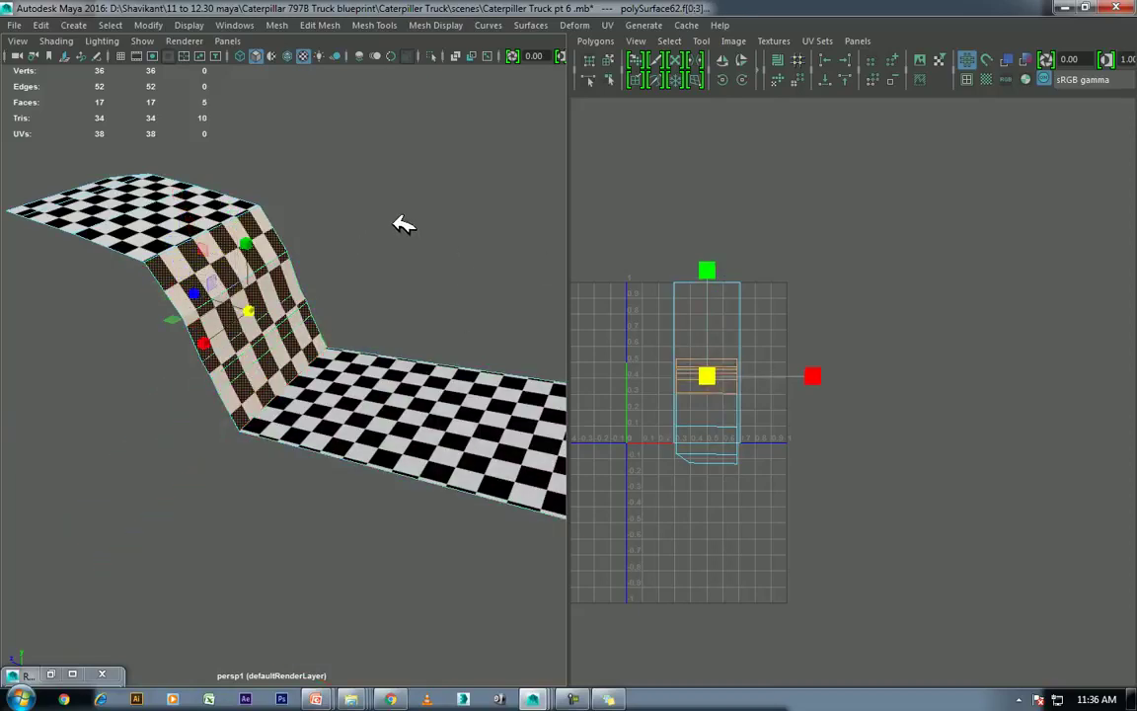
{"action": "key", "text": "space"}
{"action": "left_click", "coordinate": [528, 223]}
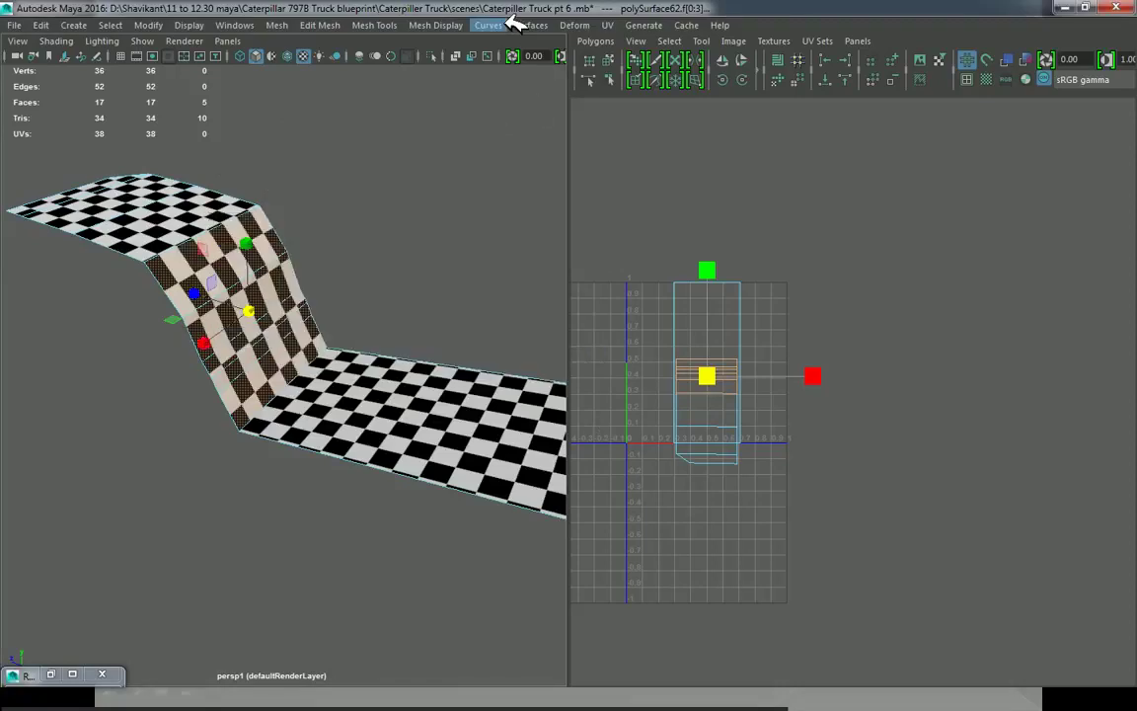
Step: Planar-project the strip's UVs from the X axis, then from the Z axis
{"action": "left_click", "coordinate": [607, 25]}
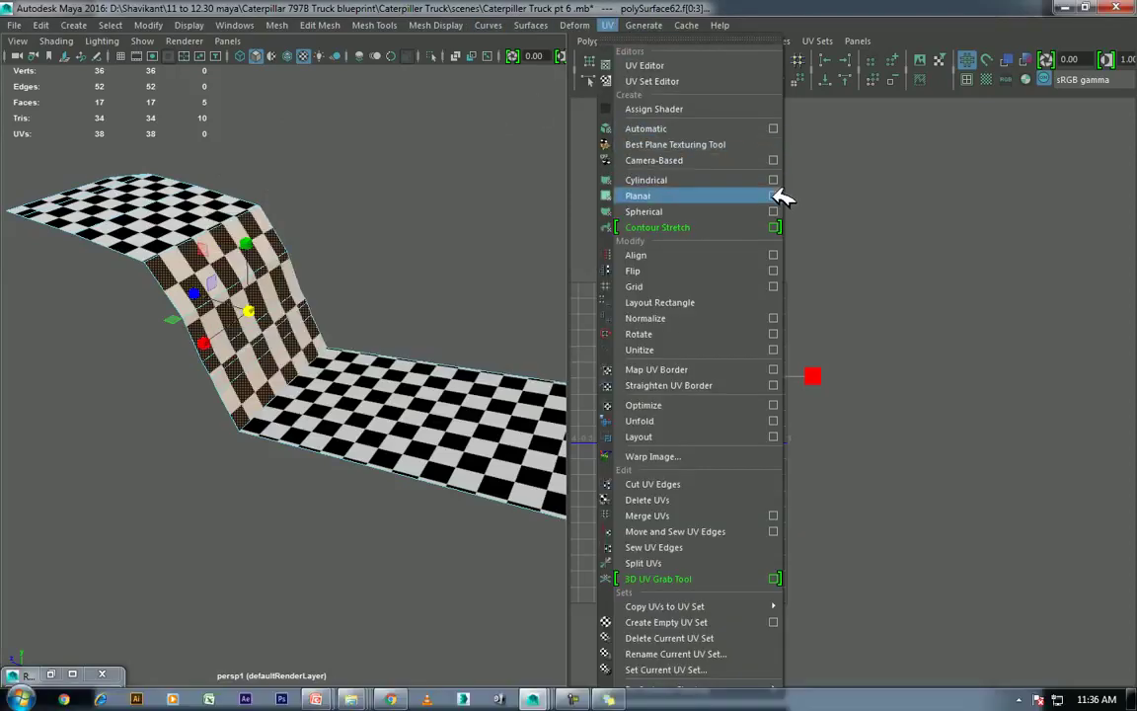
{"action": "left_click", "coordinate": [773, 195]}
{"action": "left_click", "coordinate": [511, 393]}
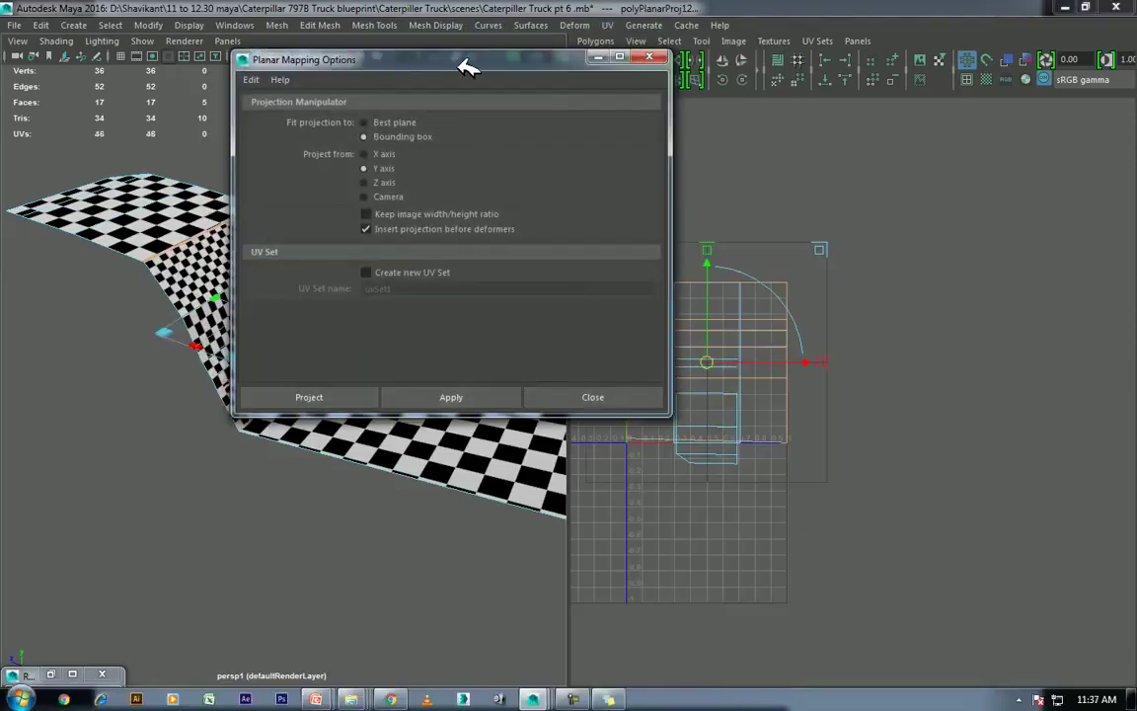
{"action": "left_click_drag", "start_coordinate": [467, 67], "coordinate": [924, 65]}
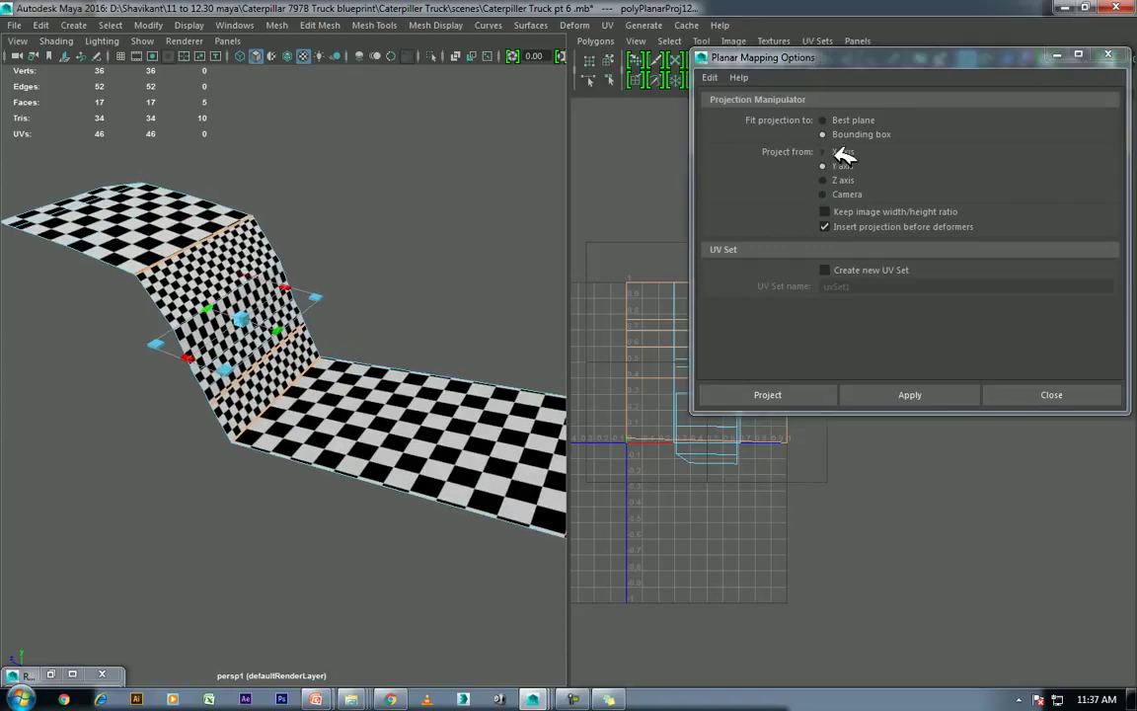
{"action": "left_click", "coordinate": [839, 153]}
{"action": "left_click", "coordinate": [910, 395]}
{"action": "left_click", "coordinate": [839, 180]}
{"action": "left_click", "coordinate": [900, 394]}
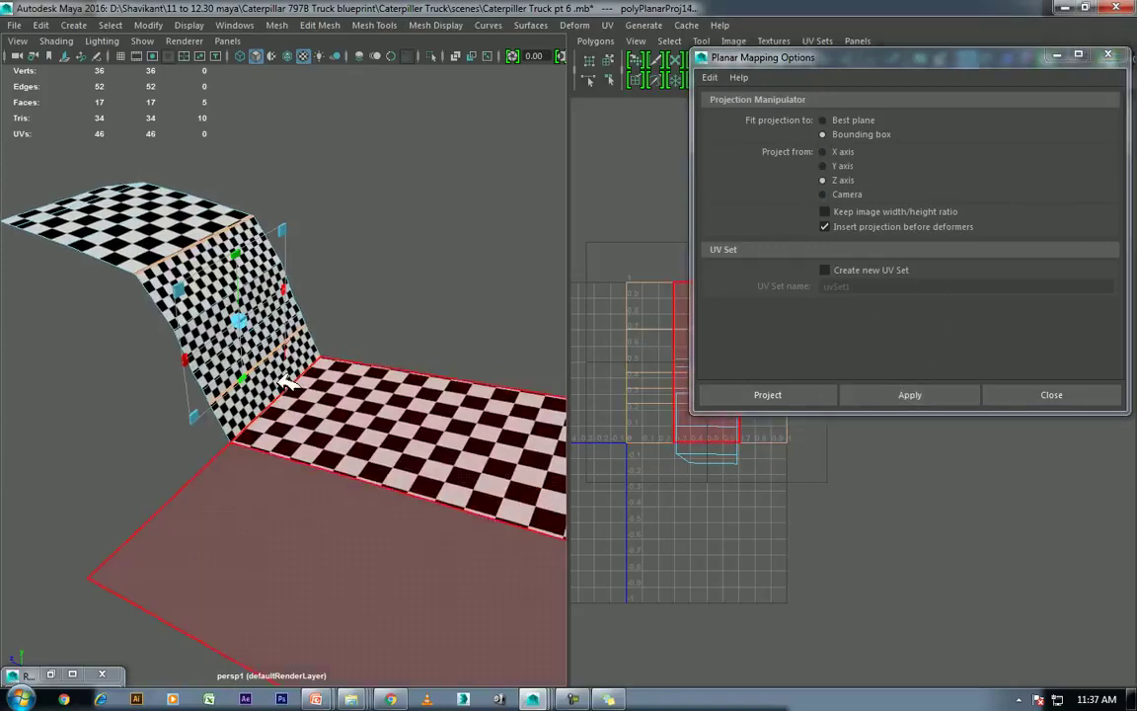
{"action": "left_click_drag", "start_coordinate": [287, 383], "coordinate": [375, 385], "text": "alt"}
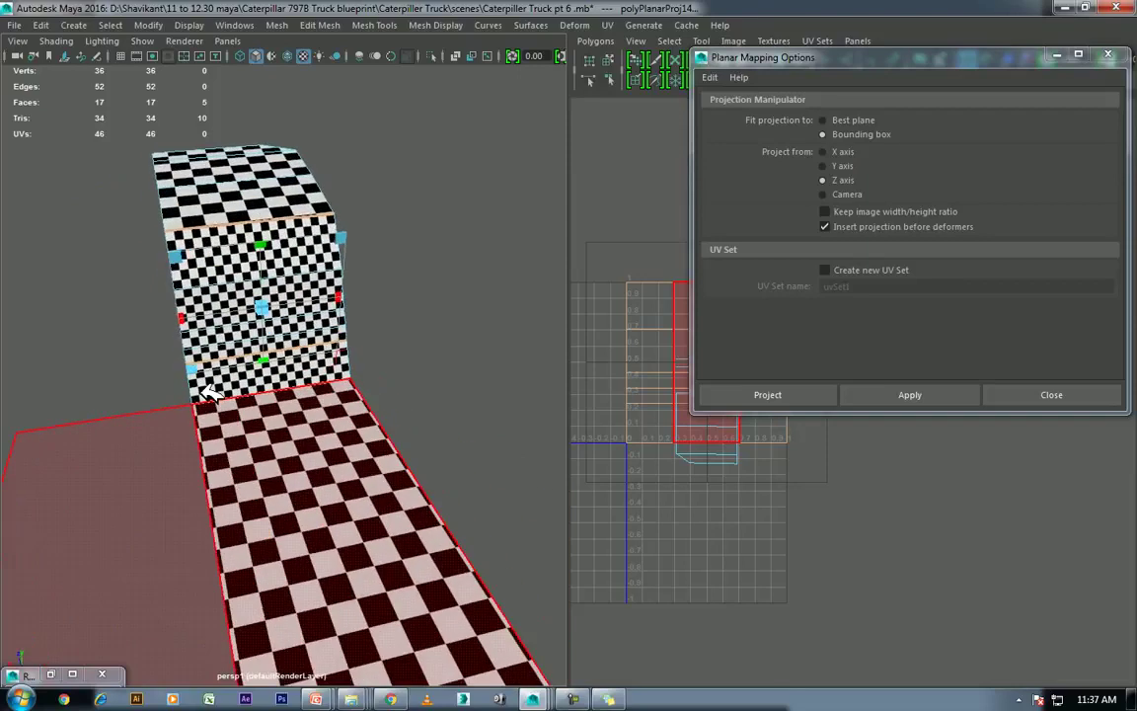
{"action": "left_click", "coordinate": [1061, 395]}
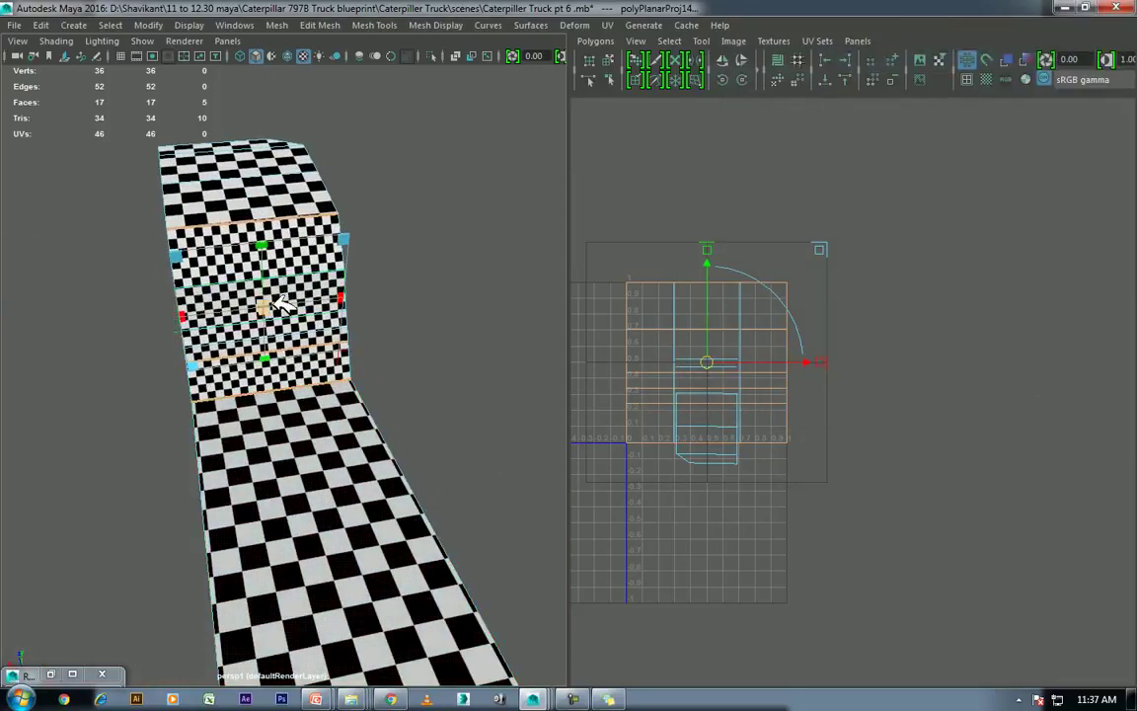
{"action": "right_click_drag", "start_coordinate": [306, 150], "coordinate": [252, 180]}
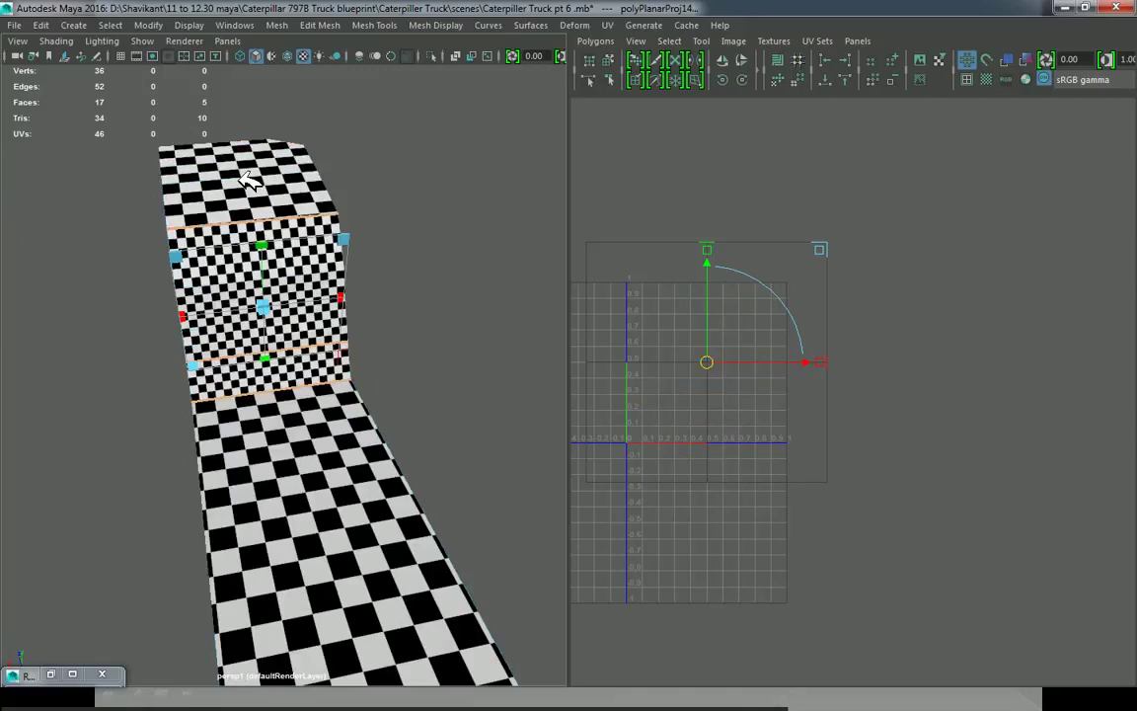
Step: Apply an Automatic UV projection to the mesh and select a ring of edges across the strip
{"action": "left_click", "coordinate": [609, 25]}
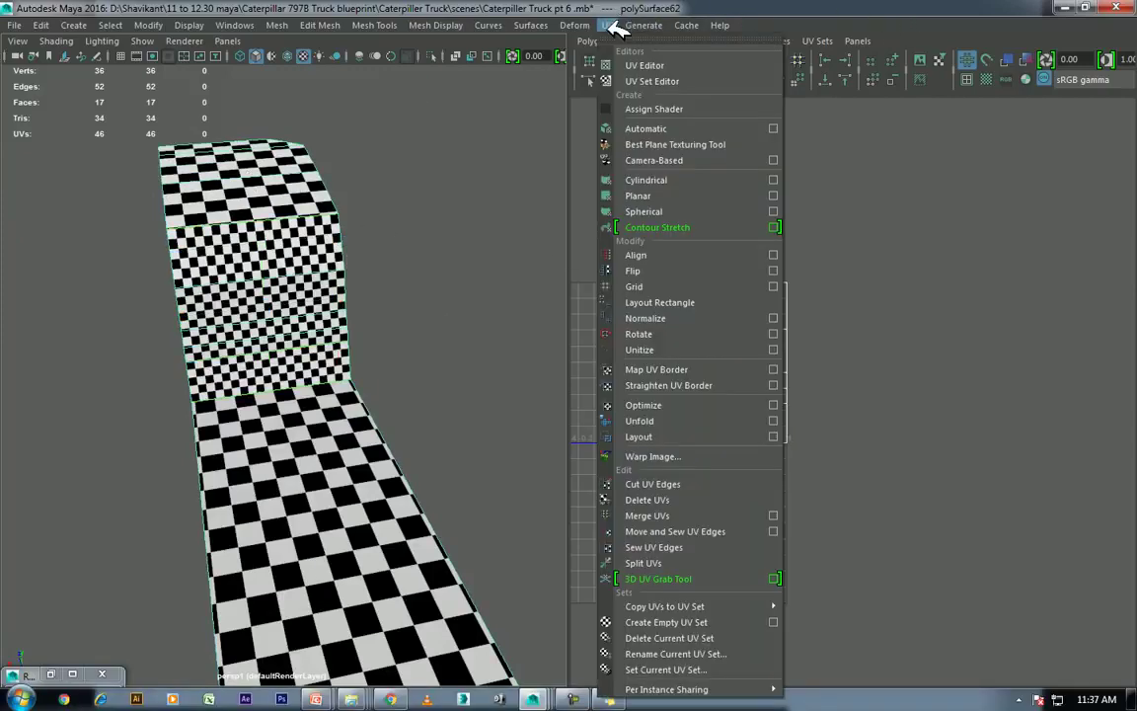
{"action": "left_click", "coordinate": [667, 128]}
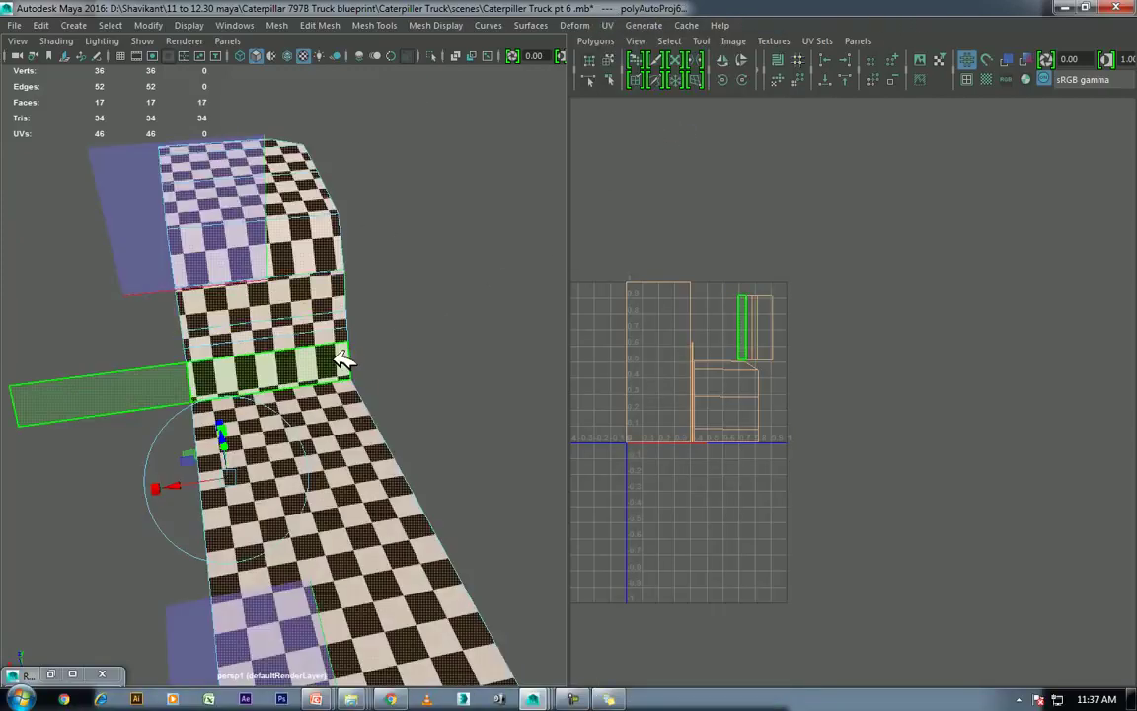
{"action": "right_click_drag", "start_coordinate": [335, 271], "coordinate": [444, 178]}
{"action": "mouse_move", "coordinate": [317, 284]}
{"action": "left_mouse_down", "text": "alt"}
{"action": "mouse_move", "coordinate": [408, 336]}
{"action": "mouse_move", "coordinate": [229, 358]}
{"action": "left_mouse_up", "text": "alt"}
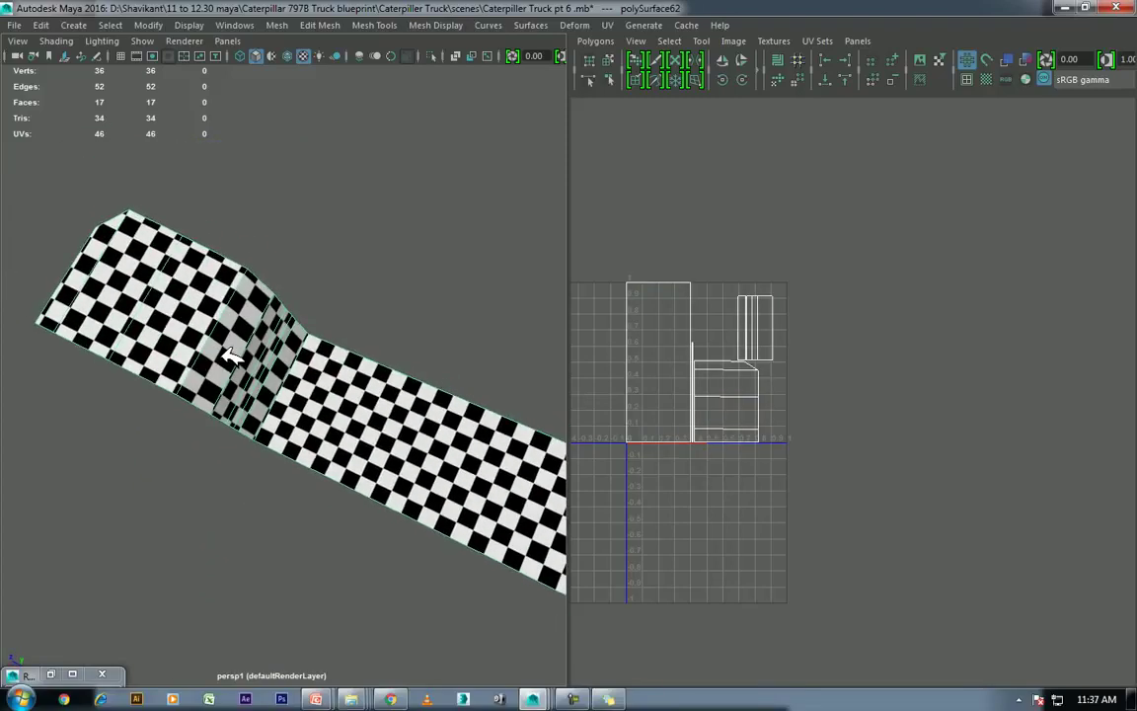
{"action": "left_click_drag", "start_coordinate": [247, 360], "coordinate": [277, 387], "text": "alt"}
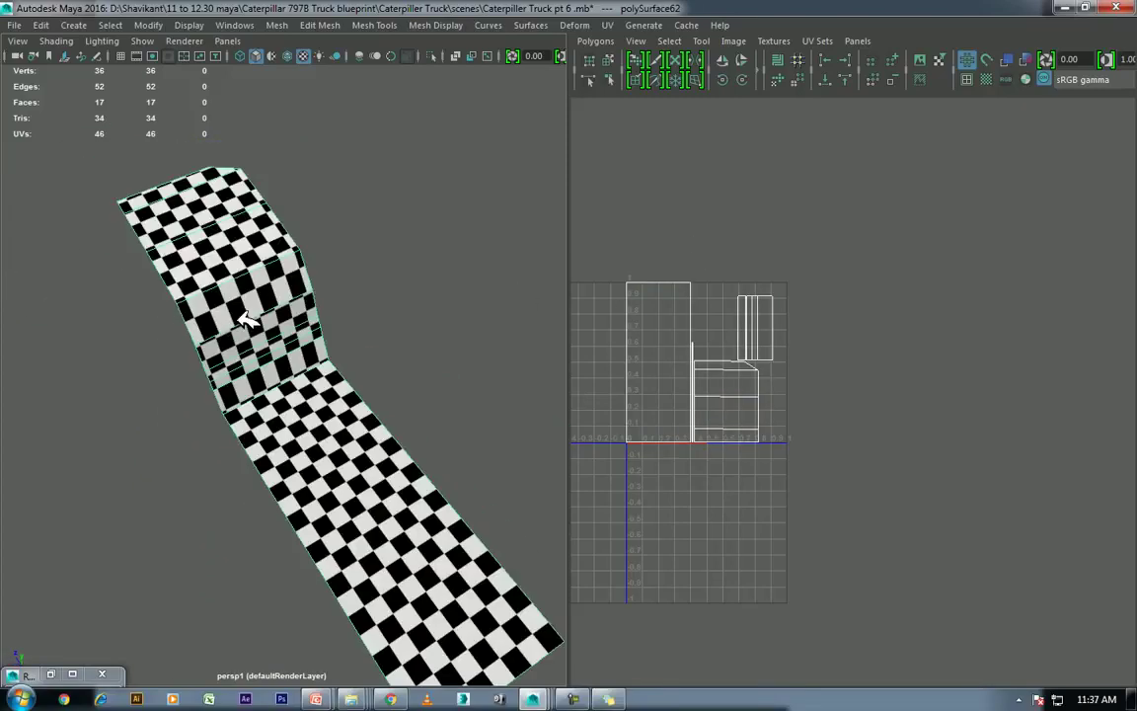
{"action": "left_click", "coordinate": [280, 391]}
{"action": "right_click_drag", "start_coordinate": [331, 330], "coordinate": [267, 361], "text": "shift"}
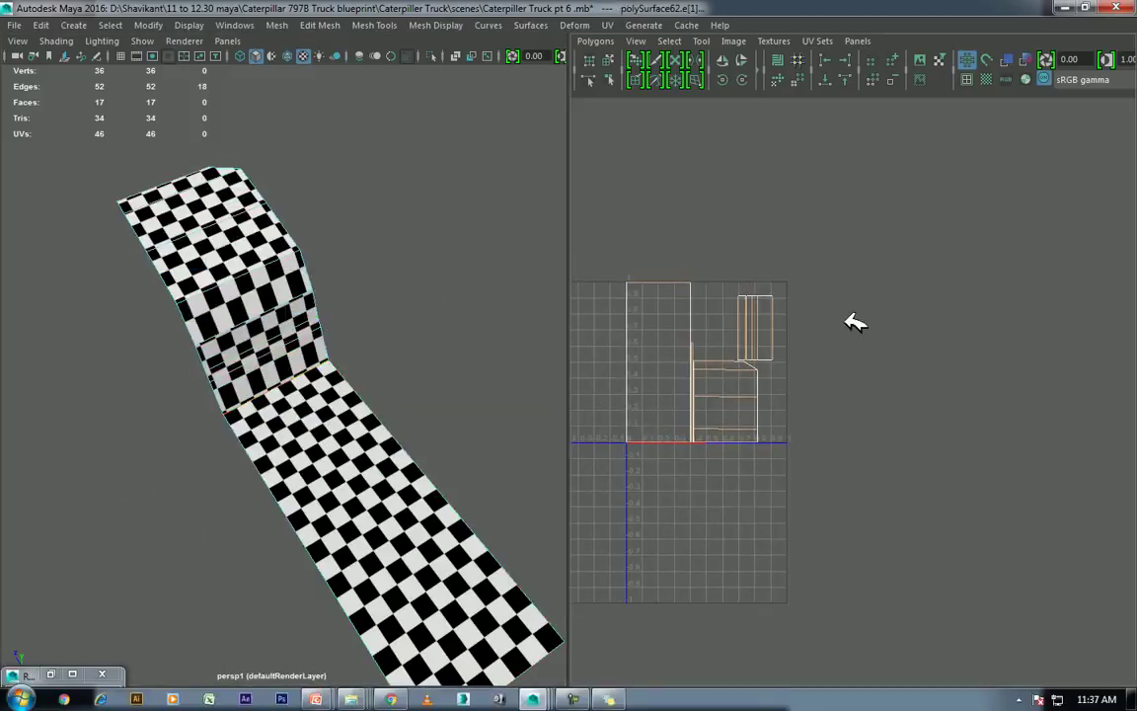
Step: Sew the edge ring's UV shells into one vertical strip and select all its UVs
{"action": "right_click_drag", "start_coordinate": [919, 348], "coordinate": [837, 330], "text": "shift"}
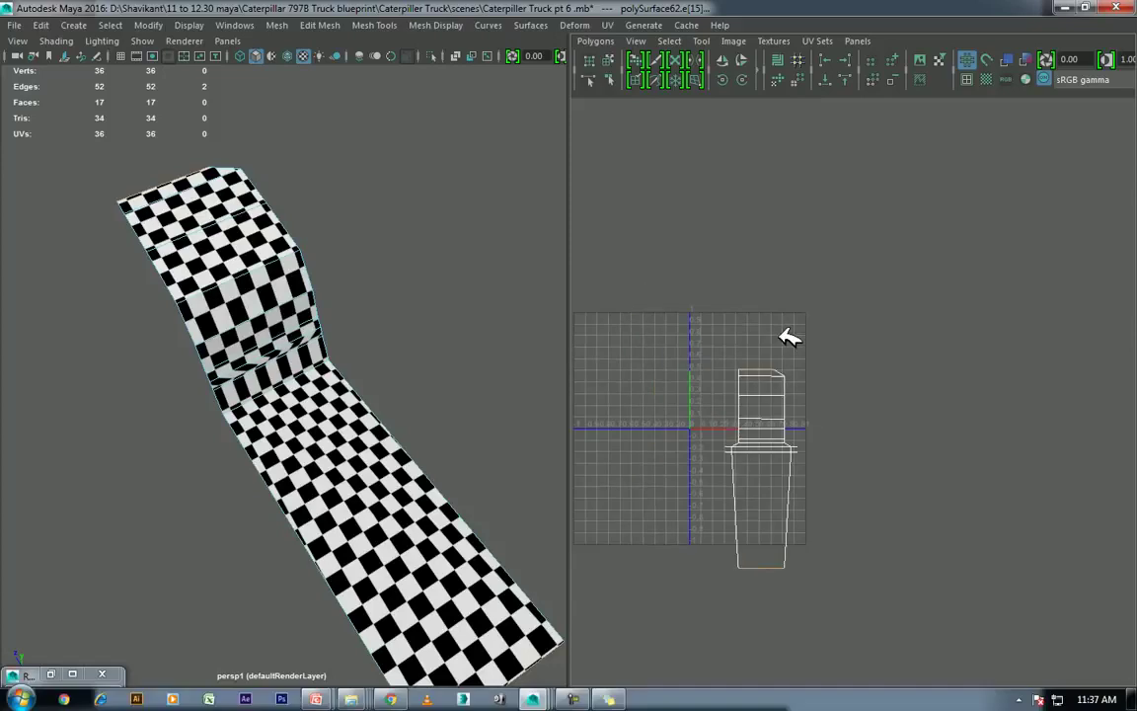
{"action": "left_click_drag", "start_coordinate": [822, 447], "coordinate": [728, 533]}
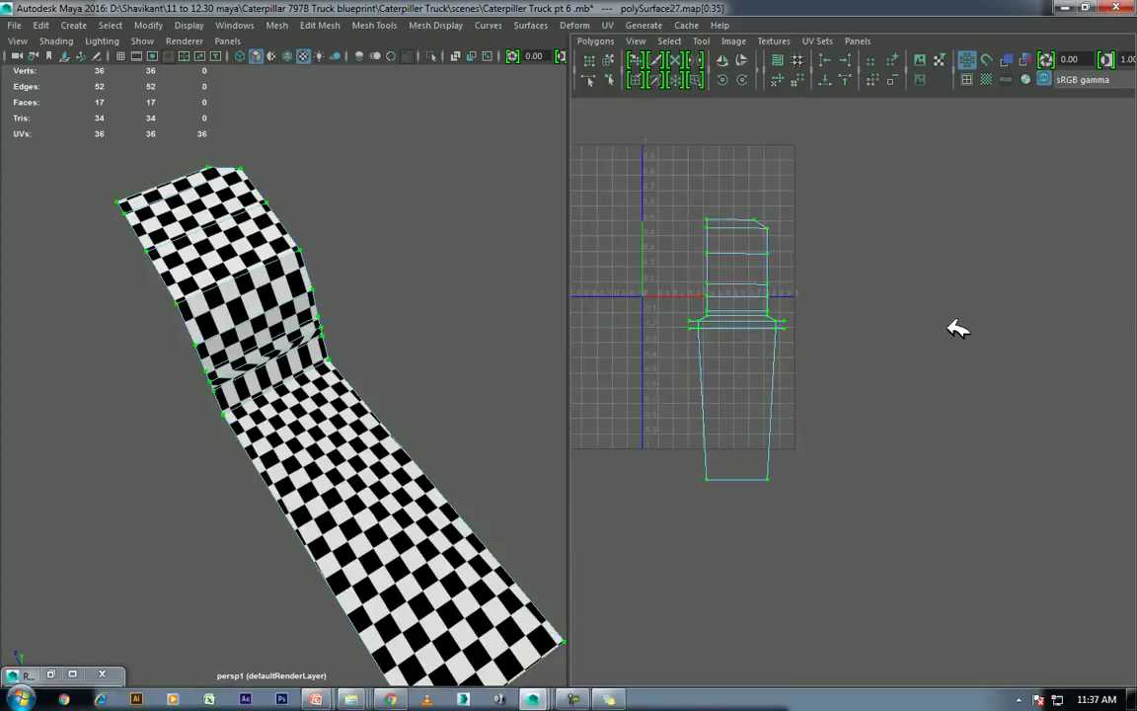
{"action": "key", "text": "f"}
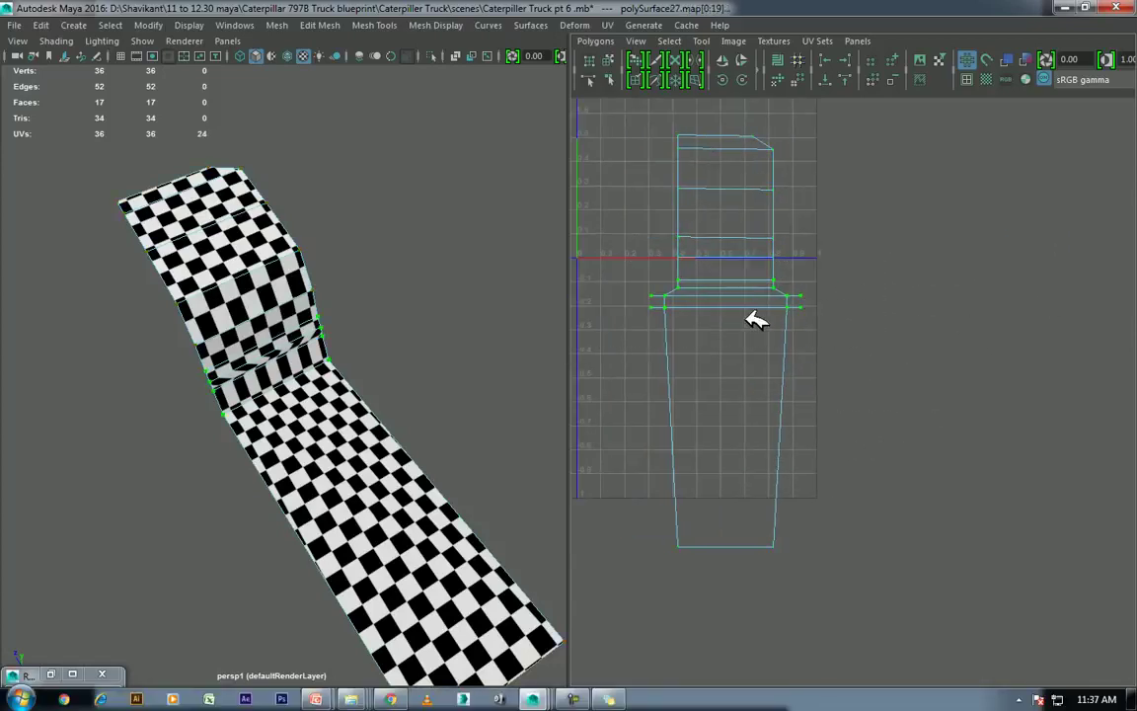
{"action": "right_click_drag", "start_coordinate": [757, 320], "coordinate": [748, 215], "text": "shift"}
{"action": "scroll", "coordinate": [737, 297], "scroll_direction": "down", "scroll_amount": 2}
{"action": "key", "text": "ctrl+z"}
Step: Reset the Unfold UVs Options to default settings
{"action": "right_click_drag", "start_coordinate": [838, 314], "coordinate": [871, 268], "text": "shift"}
{"action": "left_click", "coordinate": [710, 77]}
{"action": "left_click", "coordinate": [743, 110]}
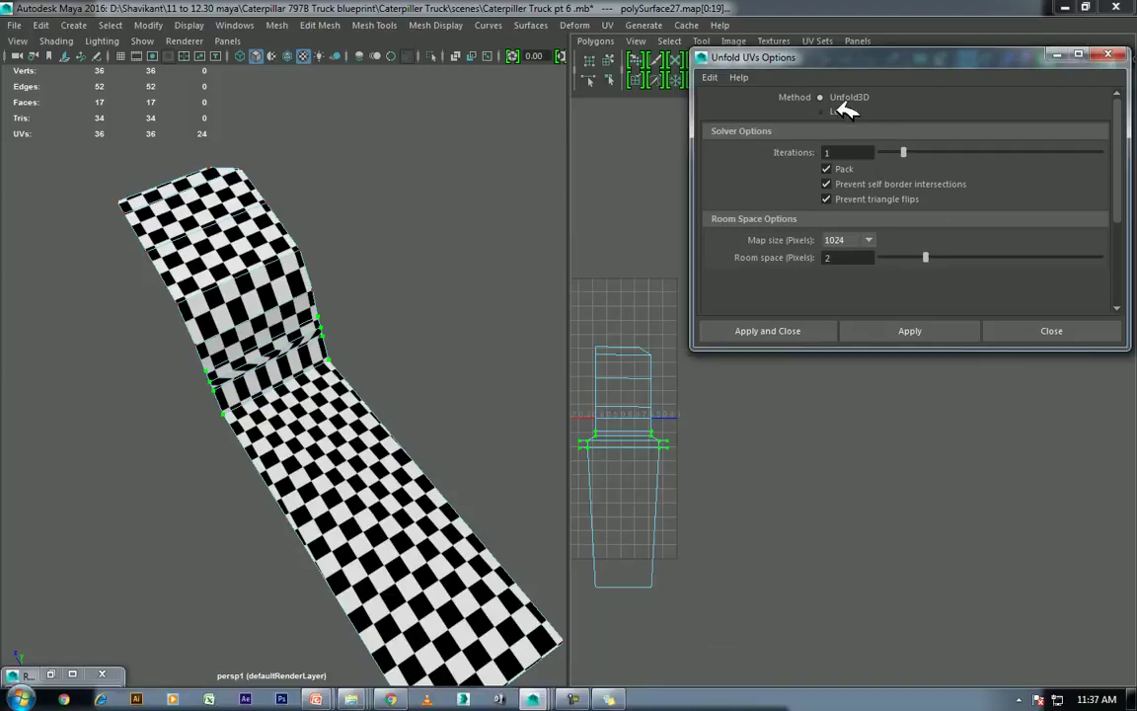
Step: Unfold all 36 strip UVs with the Legacy method and close the unfold options
{"action": "left_click", "coordinate": [839, 108]}
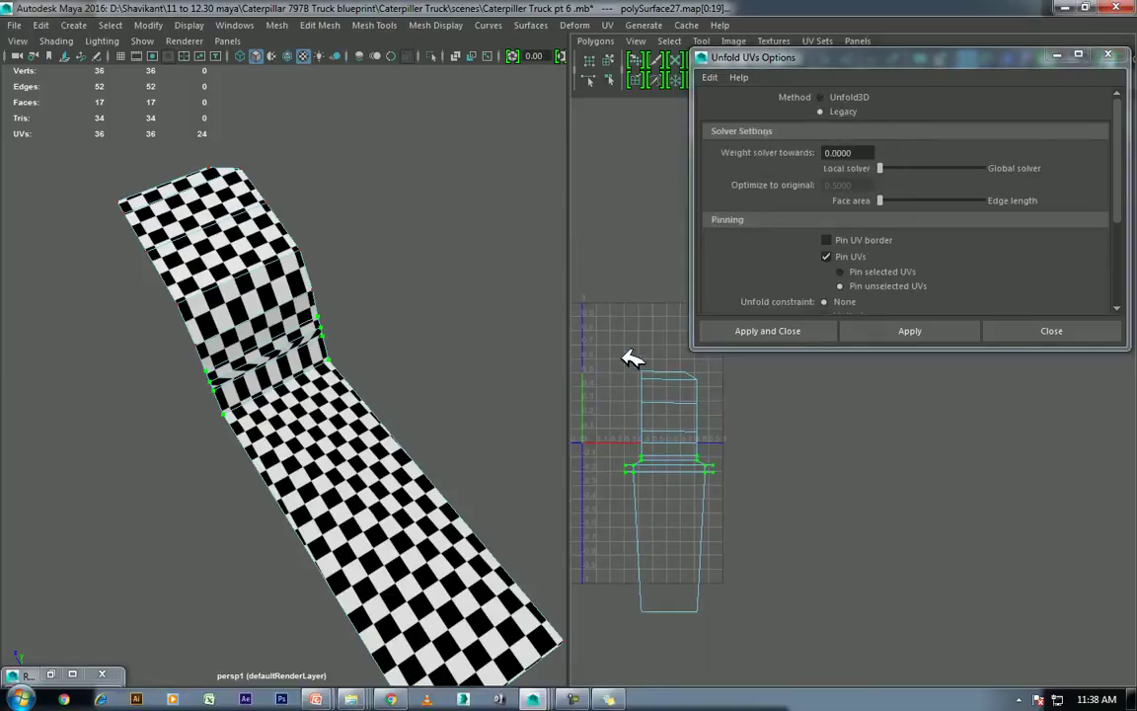
{"action": "left_click", "coordinate": [946, 329]}
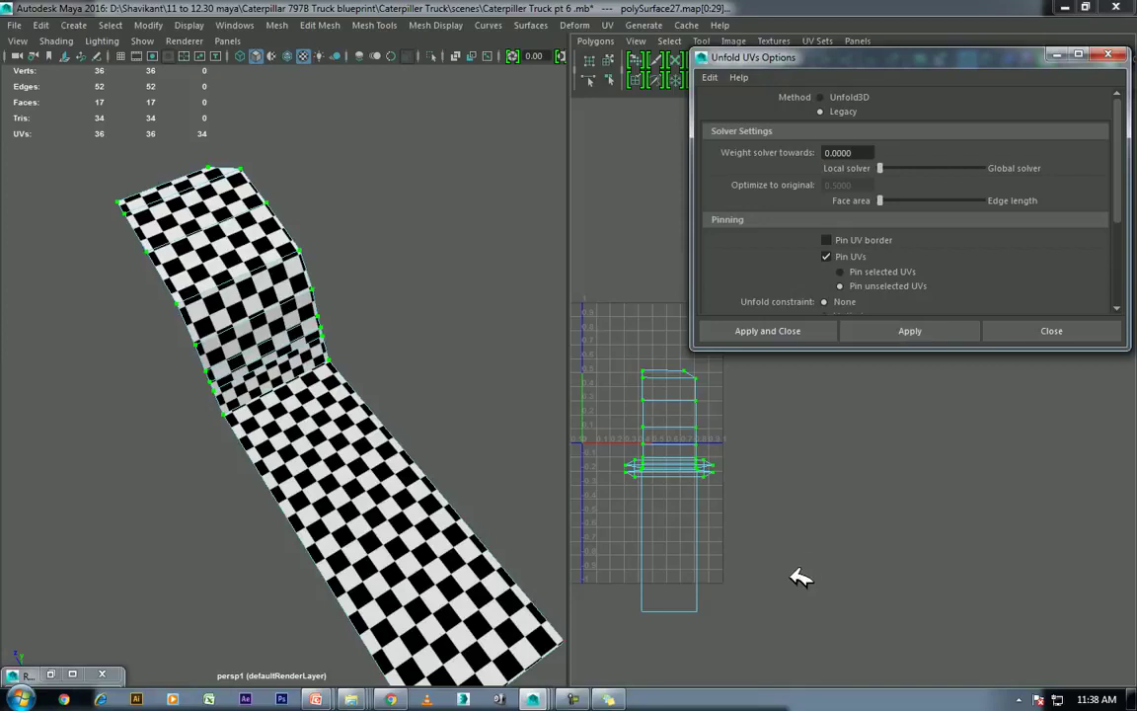
{"action": "left_click_drag", "start_coordinate": [799, 579], "coordinate": [620, 624]}
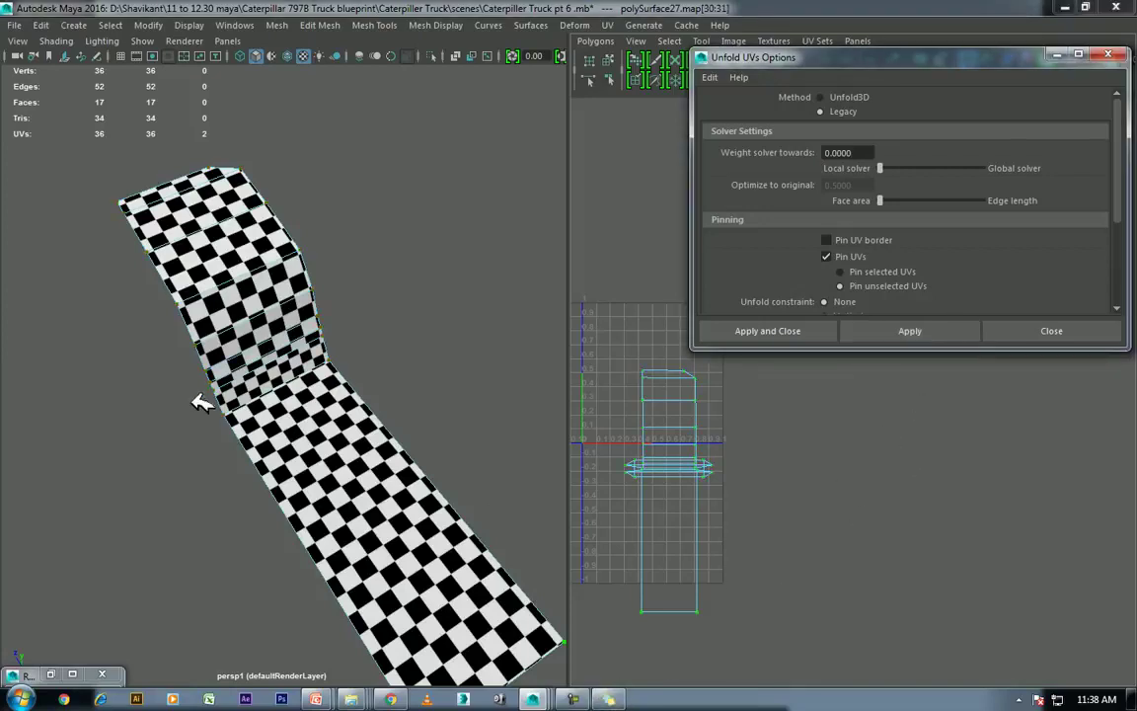
{"action": "key", "text": "ctrl+z"}
{"action": "key", "text": "ctrl+z"}
{"action": "key", "text": "ctrl+z"}
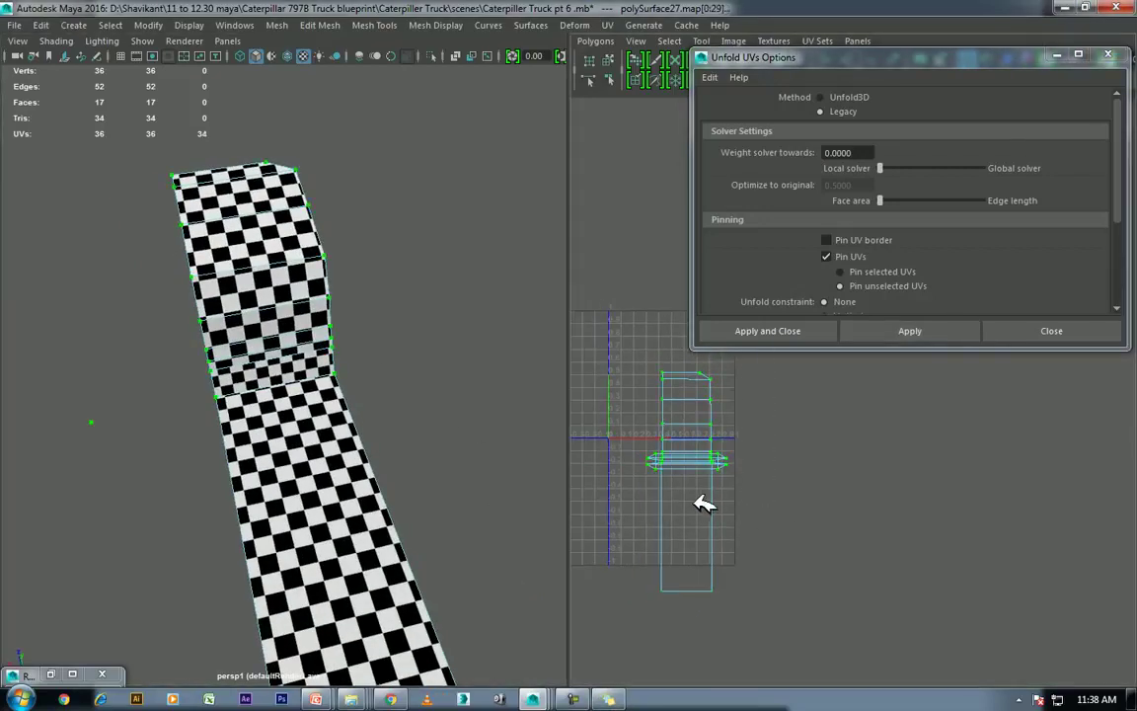
{"action": "left_click_drag", "start_coordinate": [647, 472], "coordinate": [731, 605], "text": "shift"}
{"action": "left_click", "coordinate": [939, 325]}
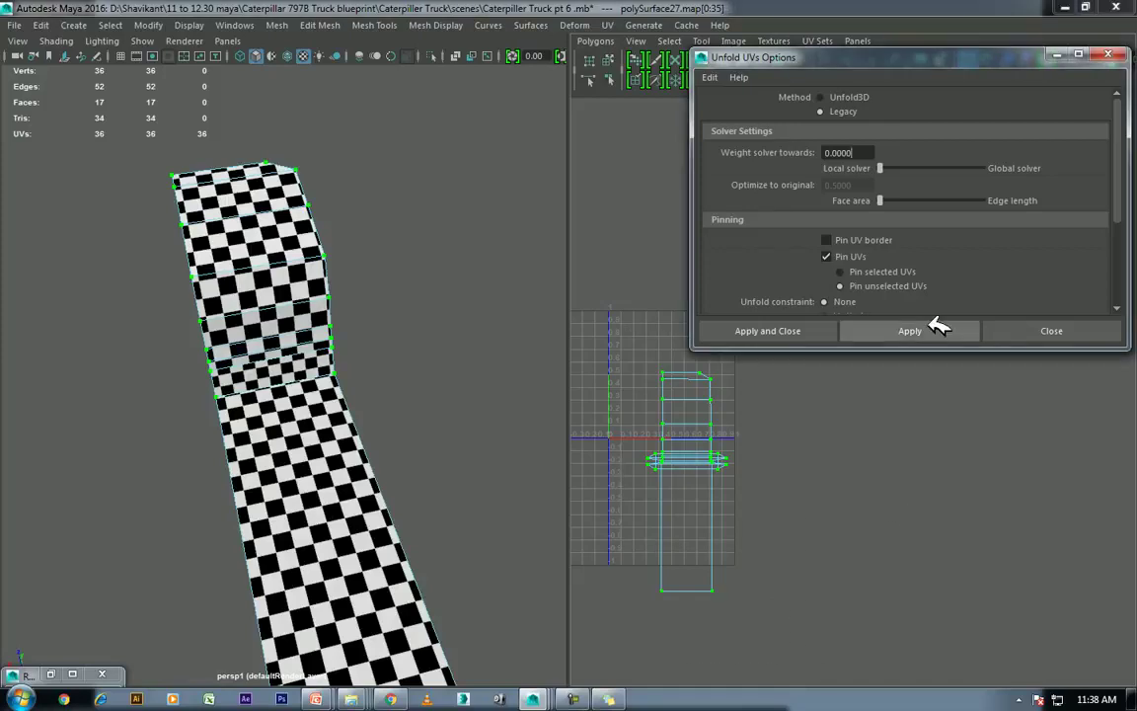
{"action": "mouse_move", "coordinate": [358, 374]}
{"action": "left_mouse_down", "text": "alt"}
{"action": "mouse_move", "coordinate": [444, 348]}
{"action": "mouse_move", "coordinate": [186, 287]}
{"action": "left_mouse_up", "text": "alt"}
{"action": "right_click_drag", "start_coordinate": [185, 286], "coordinate": [262, 219]}
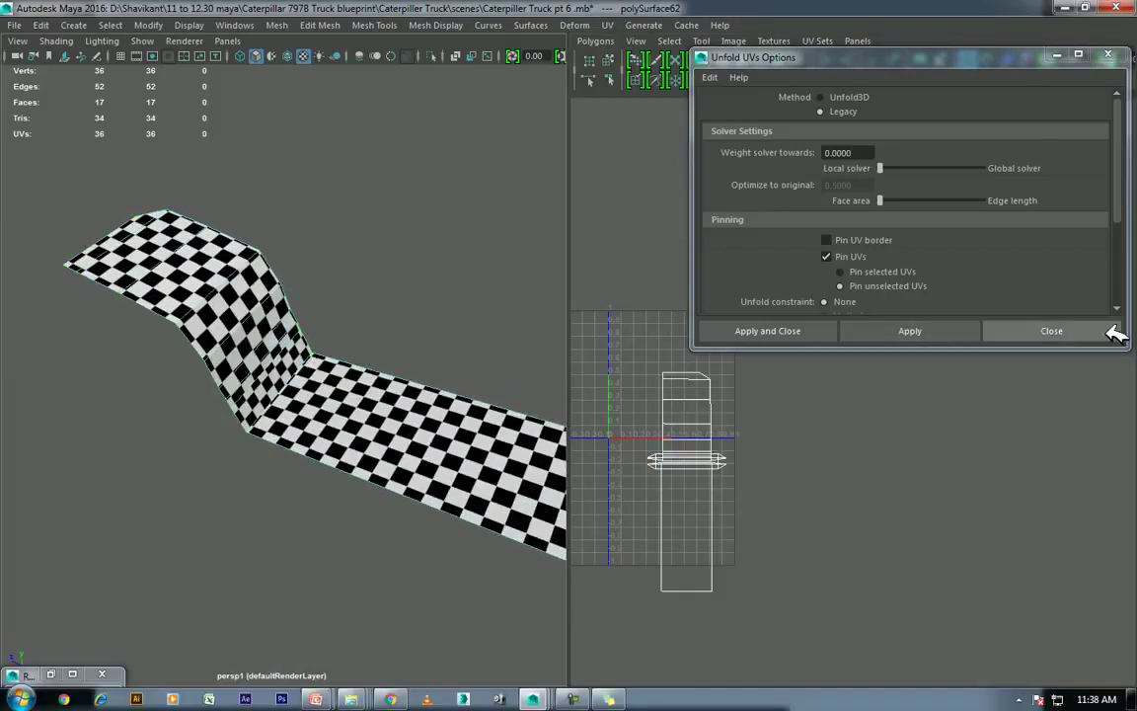
{"action": "left_click", "coordinate": [1091, 330]}
Step: Show the whole truck model again and bring the reference slideshow forward
{"action": "scroll", "coordinate": [272, 406], "scroll_direction": "down", "scroll_amount": 3}
{"action": "left_click_drag", "start_coordinate": [273, 407], "coordinate": [442, 457], "text": "alt"}
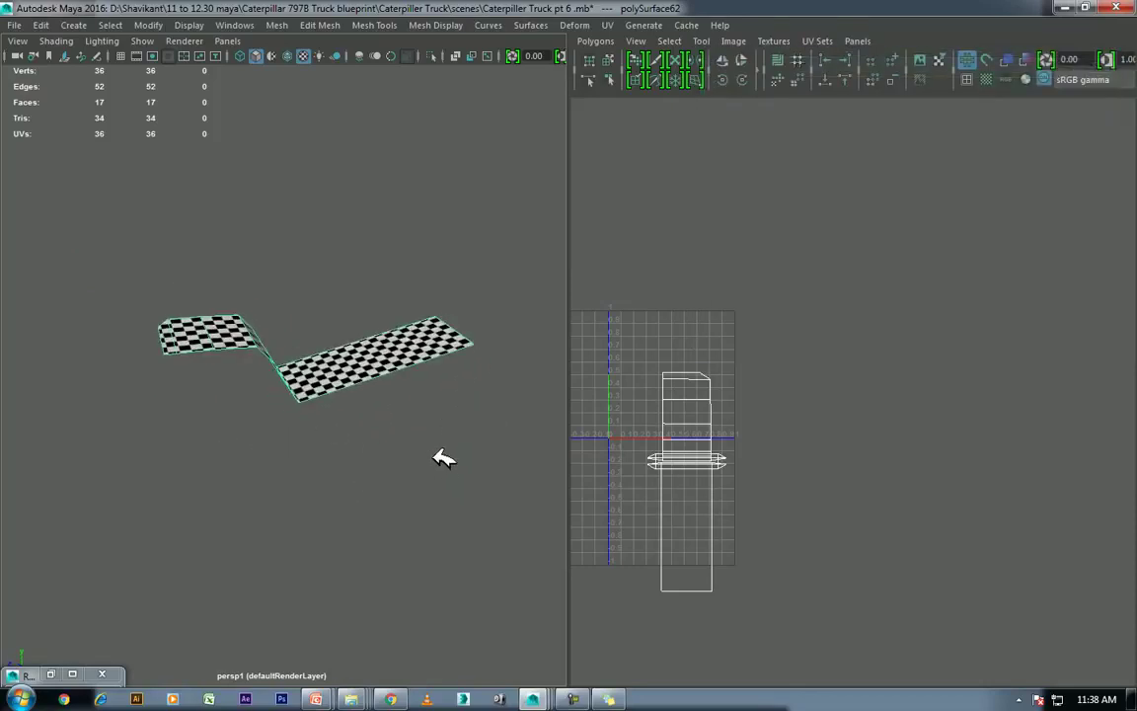
{"action": "key", "text": "ctrl+1"}
{"action": "scroll", "coordinate": [356, 452], "scroll_direction": "down", "scroll_amount": 3}
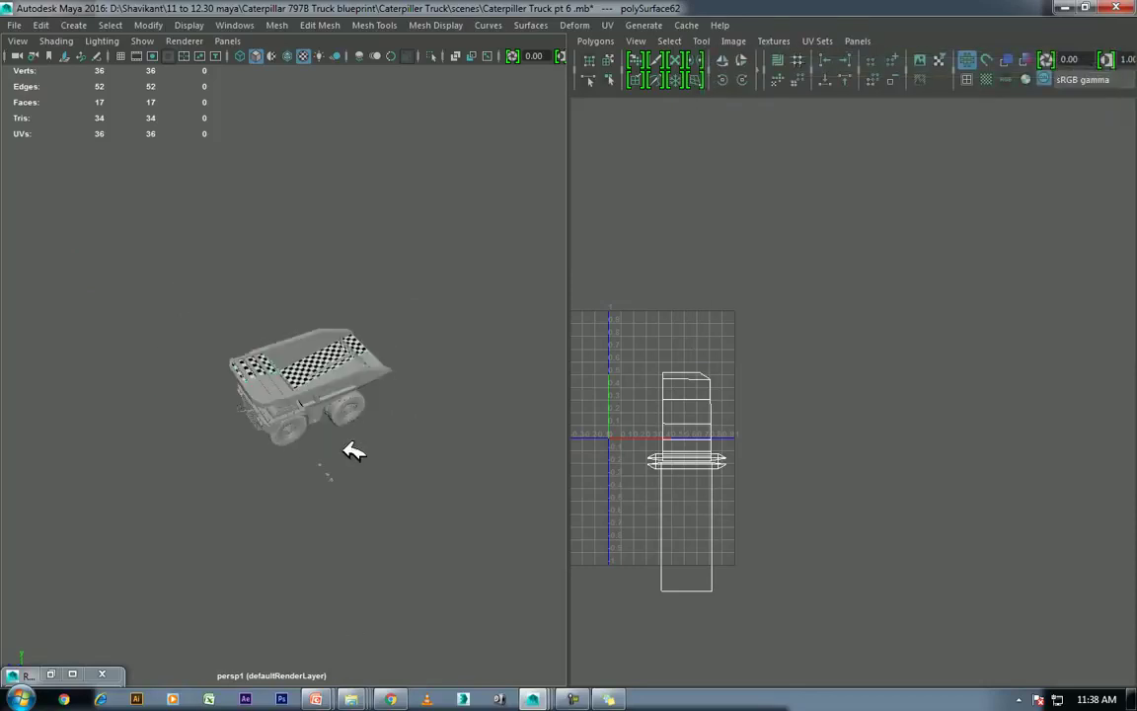
{"action": "left_click_drag", "start_coordinate": [356, 452], "coordinate": [437, 488], "text": "alt"}
{"action": "scroll", "coordinate": [316, 343], "scroll_direction": "up", "scroll_amount": 4}
{"action": "scroll", "coordinate": [316, 343], "scroll_direction": "up", "scroll_amount": 3}
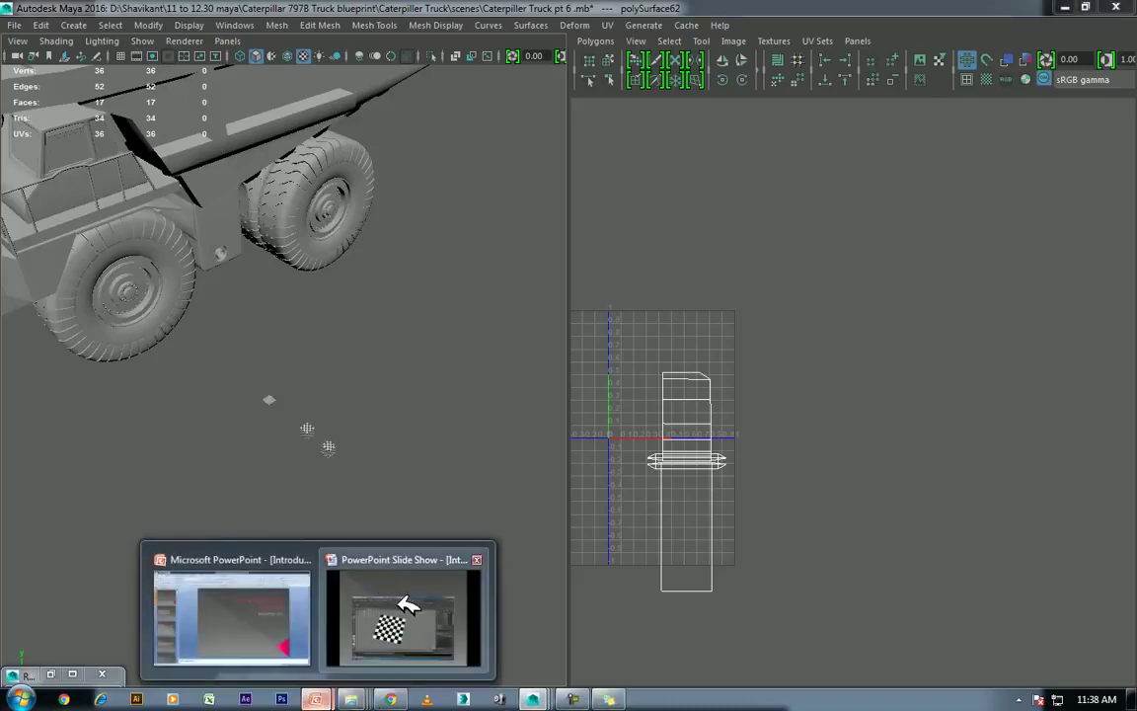
{"action": "left_click", "coordinate": [361, 541]}
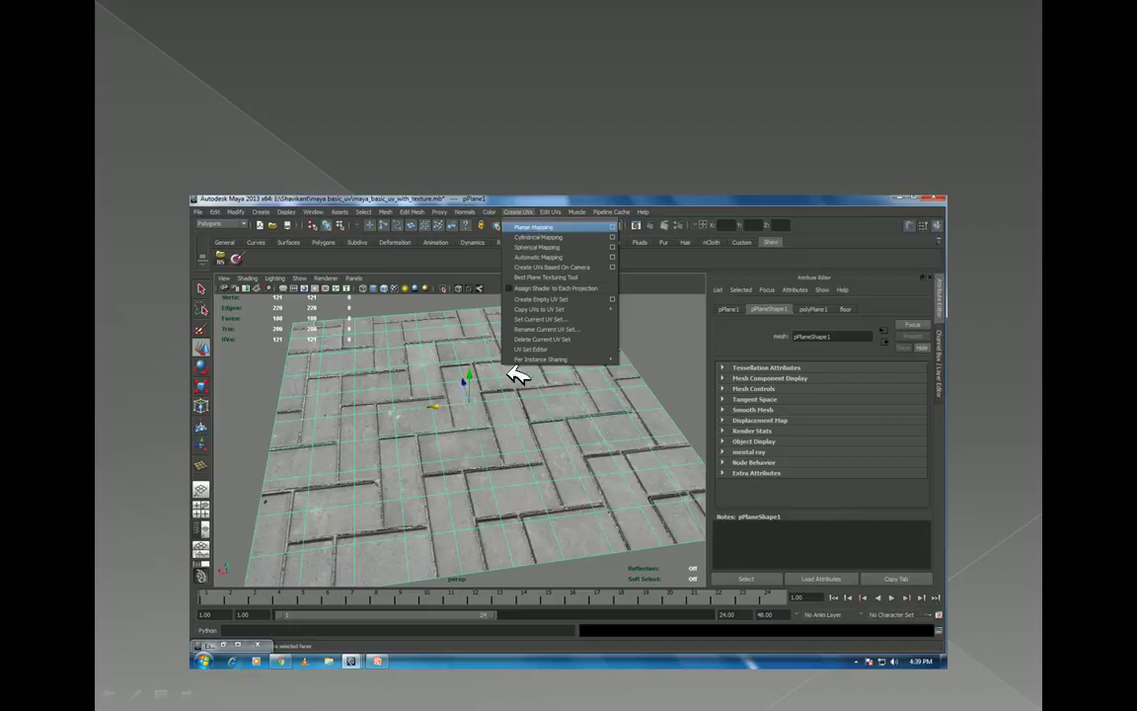
Step: Return from the reference slide to Maya and select the checkered plane
{"action": "key", "text": "alt+Tab"}
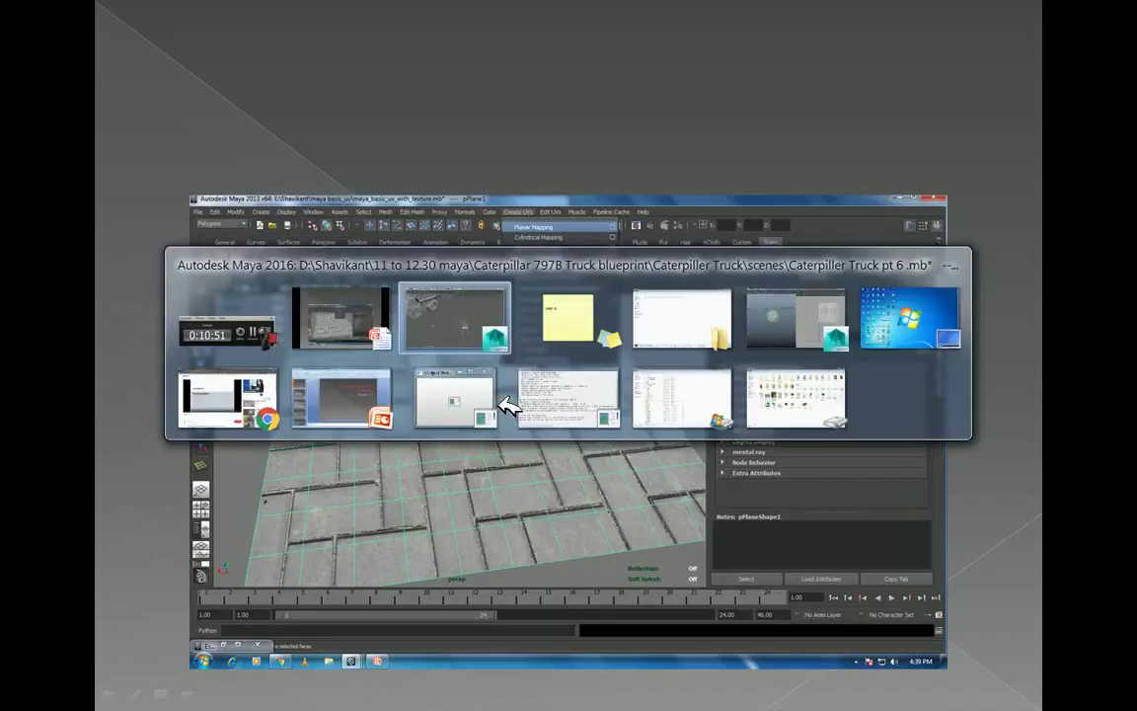
{"action": "key", "text": "f"}
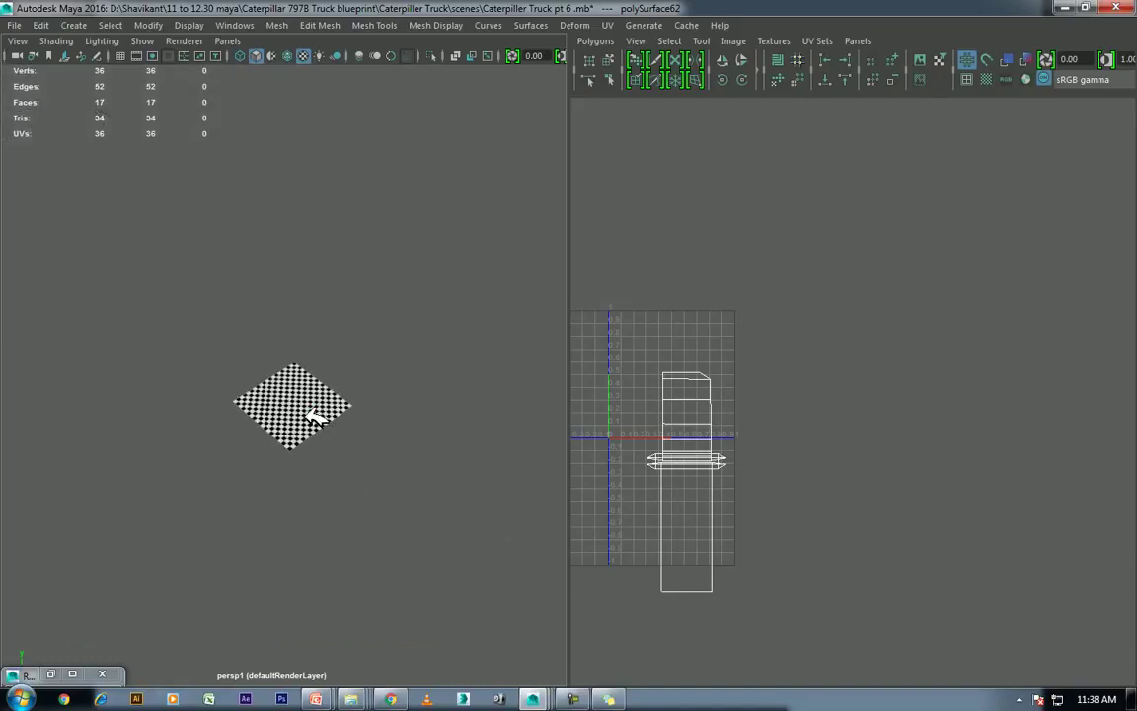
{"action": "left_click", "coordinate": [310, 414]}
Step: Search Google Images for 'tile texture'
{"action": "left_click", "coordinate": [394, 697]}
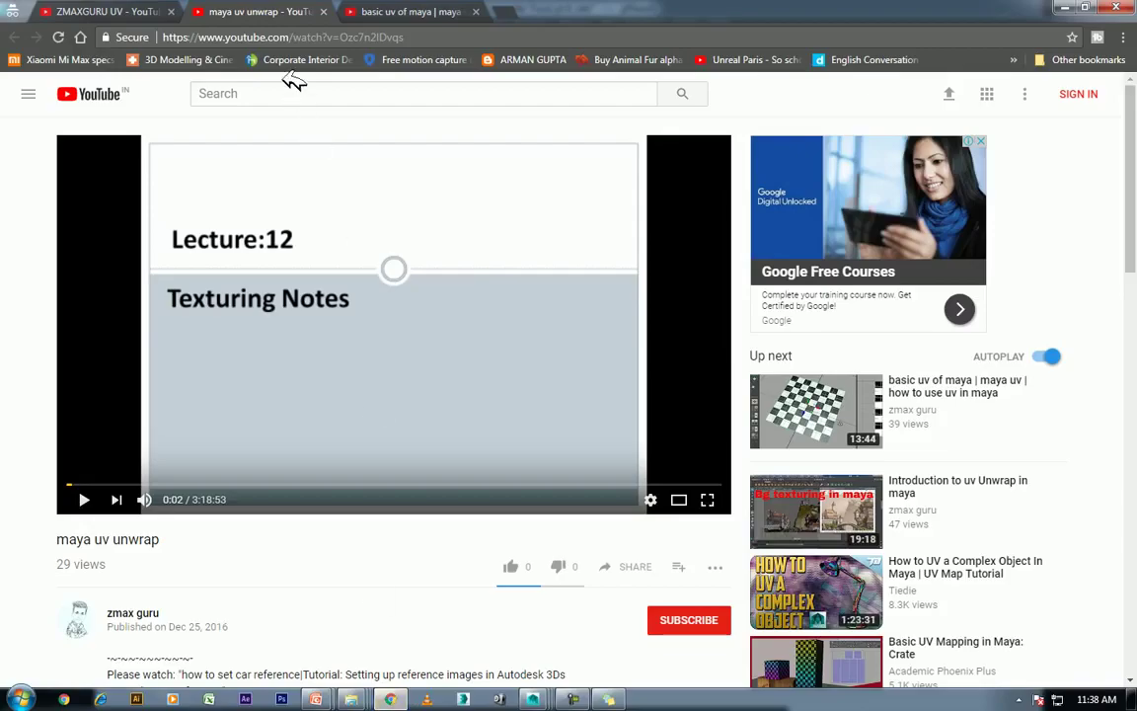
{"action": "left_click", "coordinate": [499, 11]}
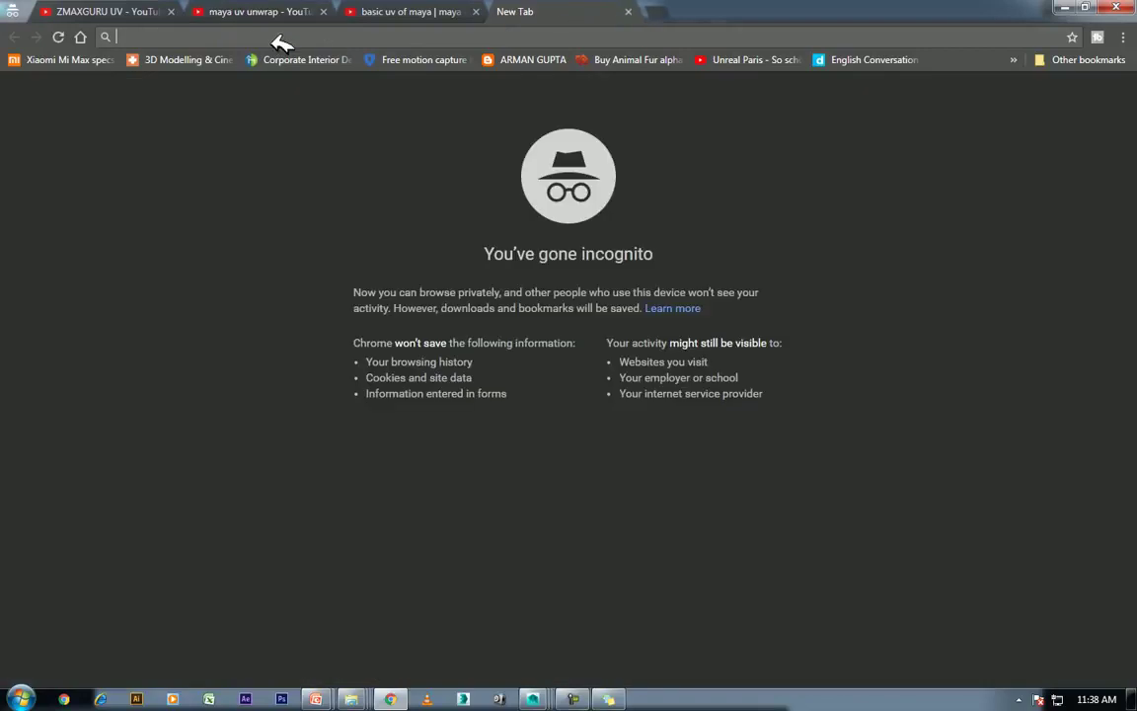
{"action": "type", "text": "google.com"}
{"action": "key", "text": "Return"}
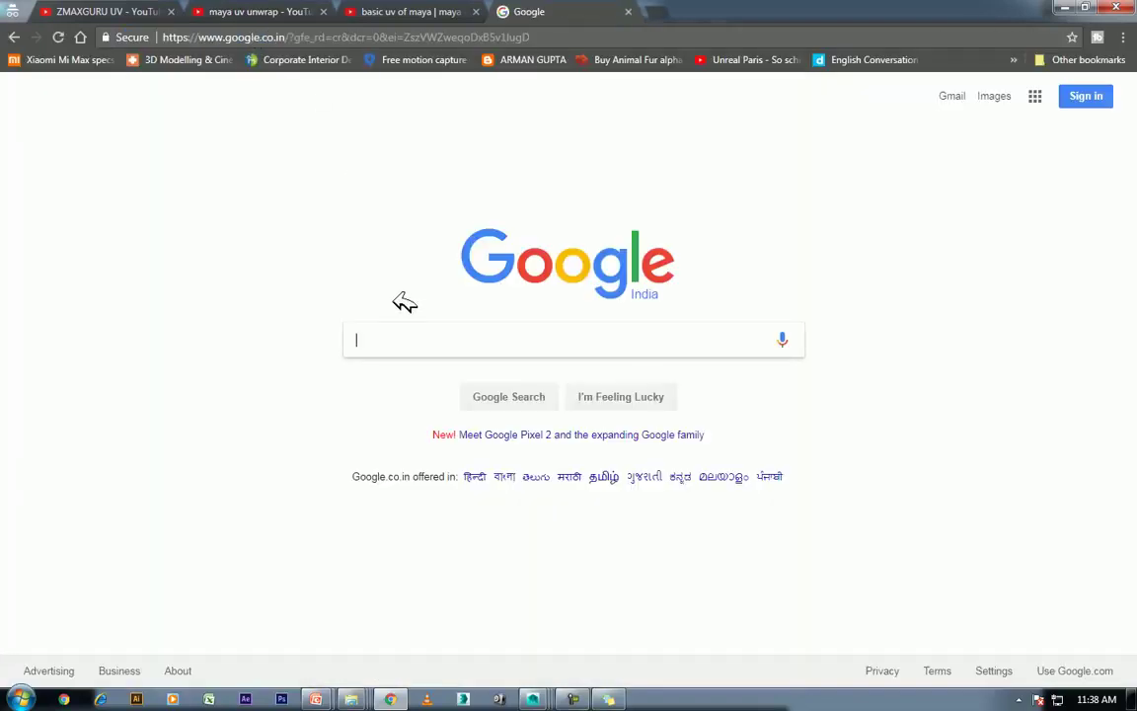
{"action": "type", "text": "w"}
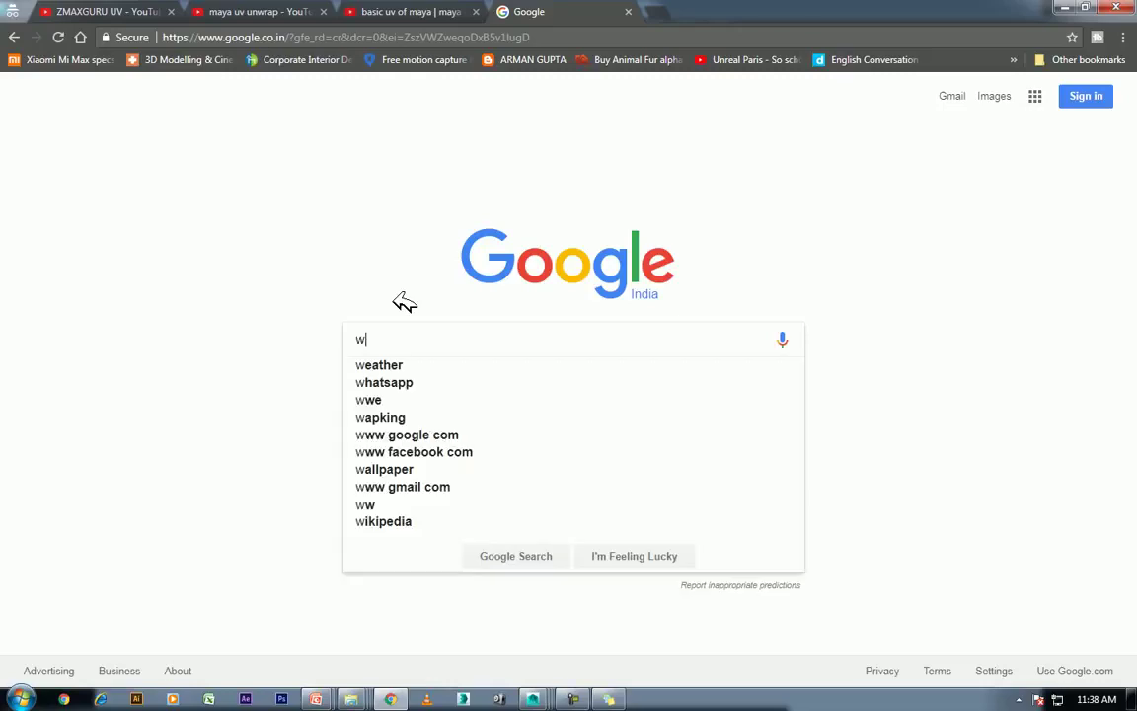
{"action": "key", "text": "BackSpace"}
{"action": "type", "text": "tile"}
{"action": "key", "text": "Return"}
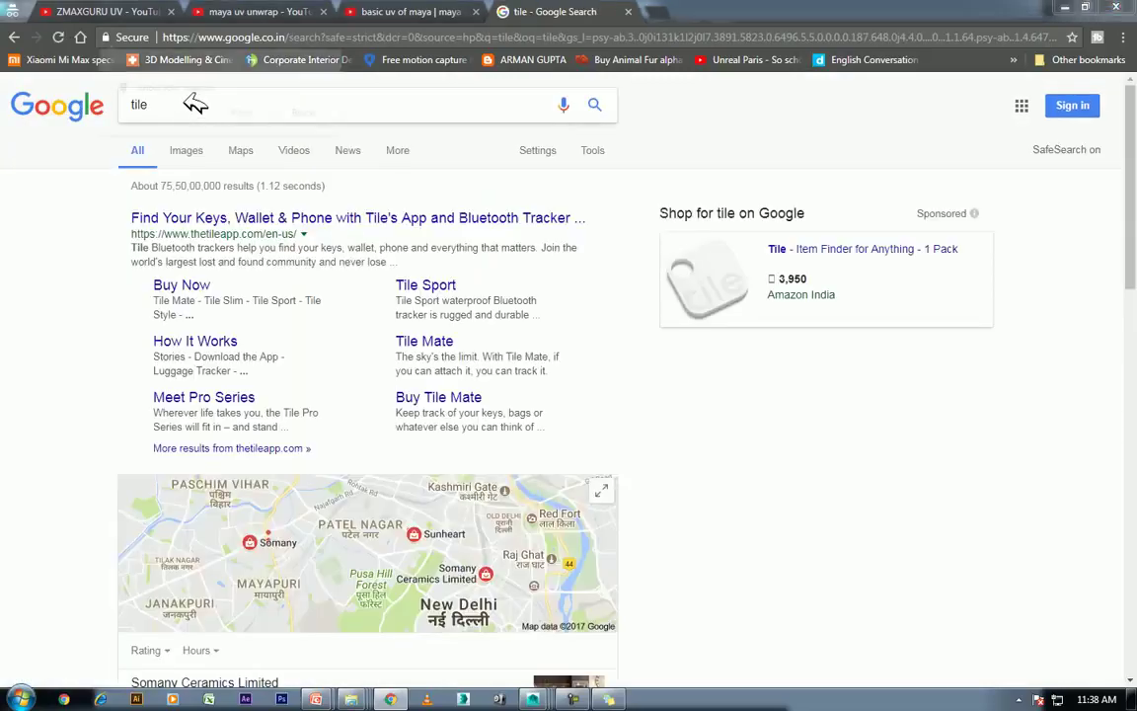
{"action": "left_click", "coordinate": [335, 60]}
{"action": "left_click", "coordinate": [253, 108]}
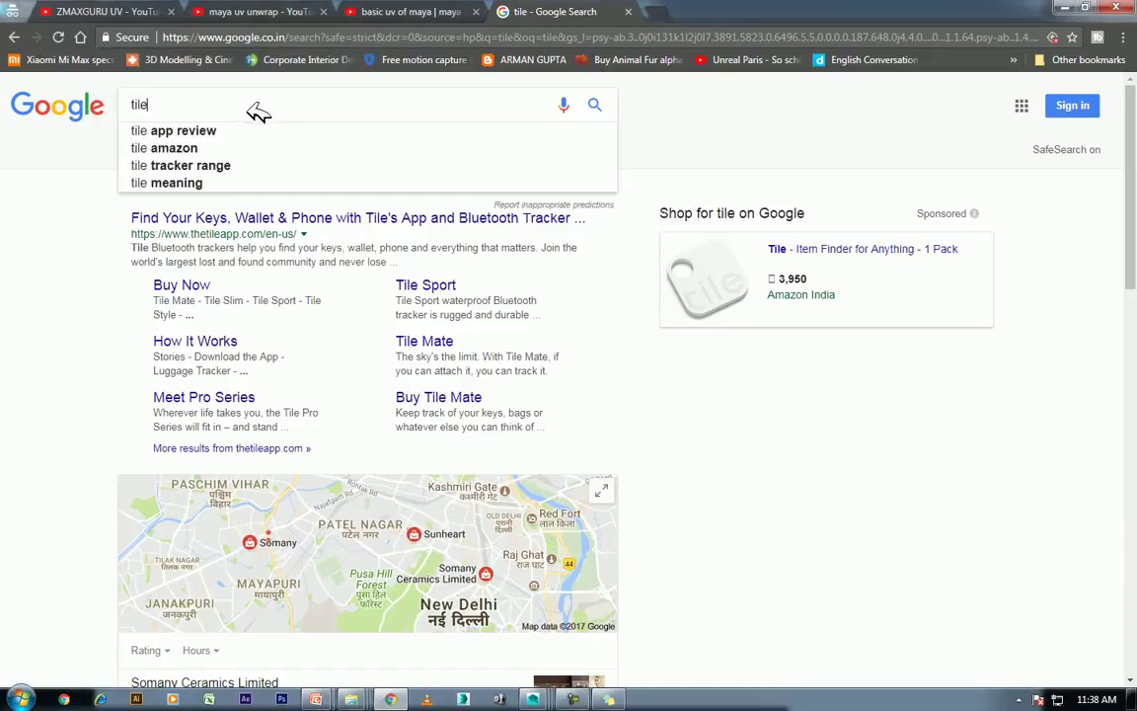
{"action": "type", "text": " texture"}
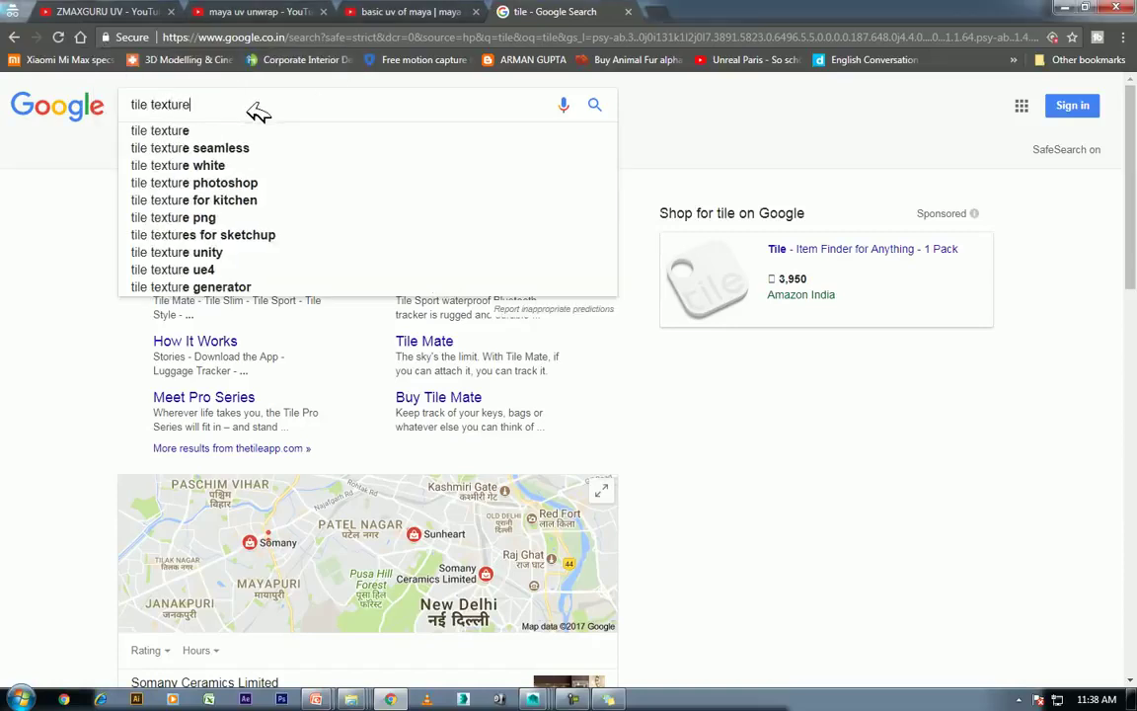
{"action": "key", "text": "Return"}
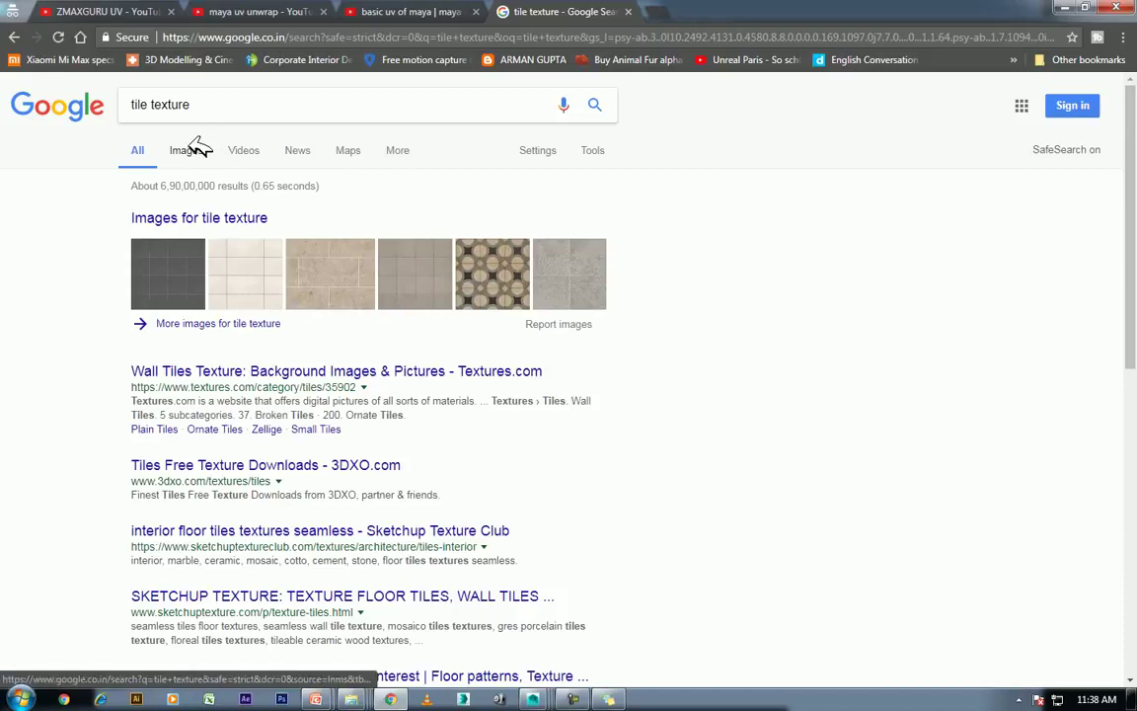
{"action": "left_click", "coordinate": [197, 149]}
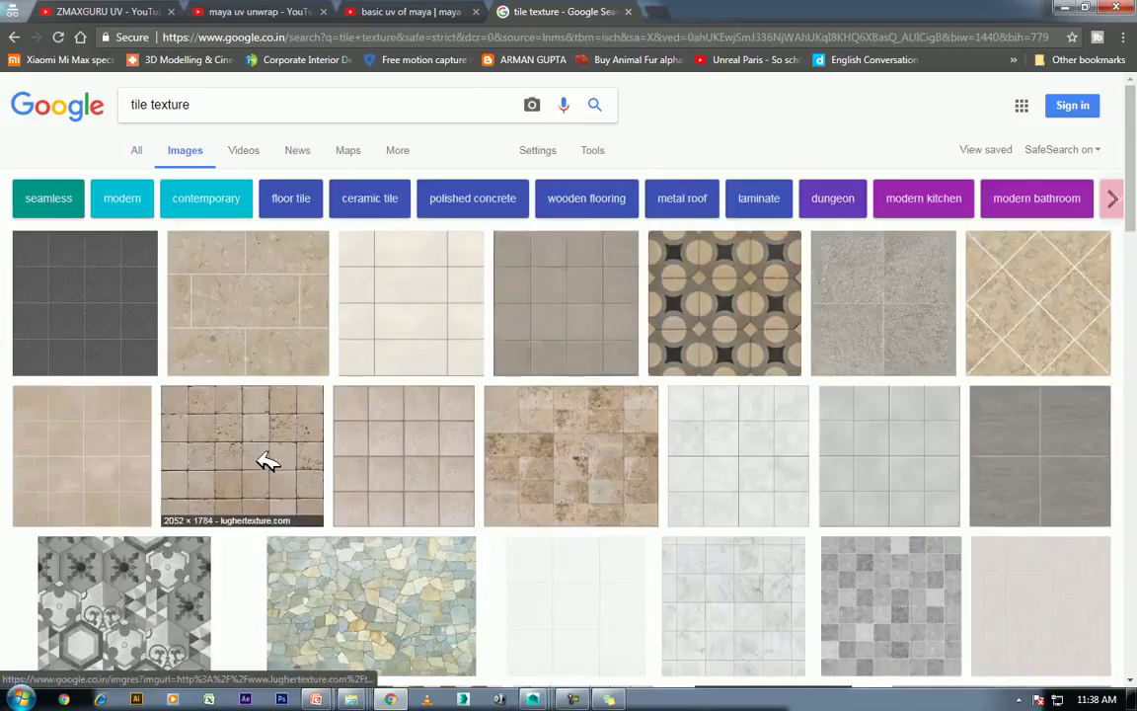
Step: Save the travertine tile image into a new Desktop folder named 'tile'
{"action": "left_click", "coordinate": [261, 457]}
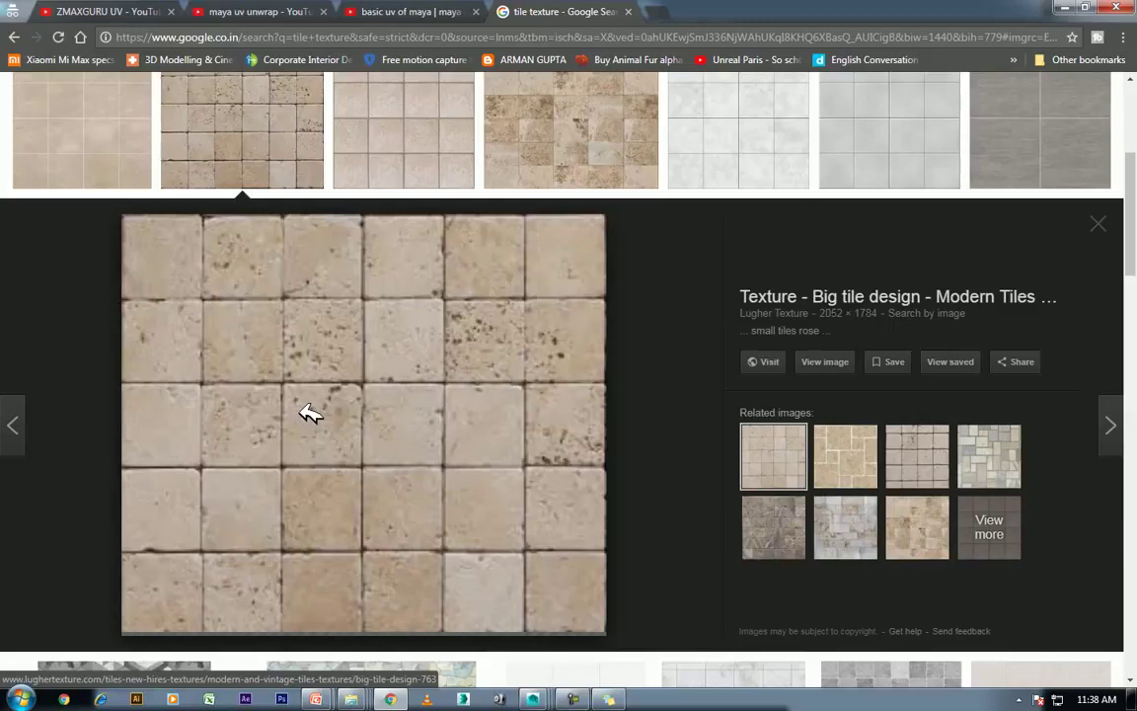
{"action": "right_click", "coordinate": [346, 359]}
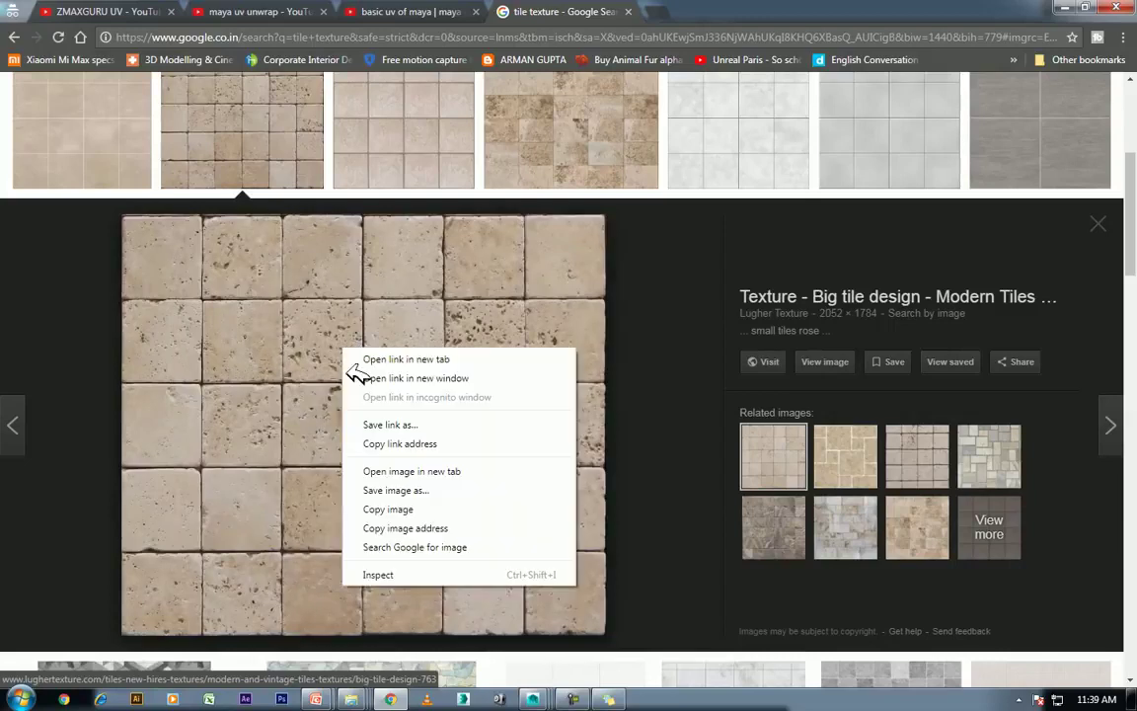
{"action": "left_click", "coordinate": [468, 490]}
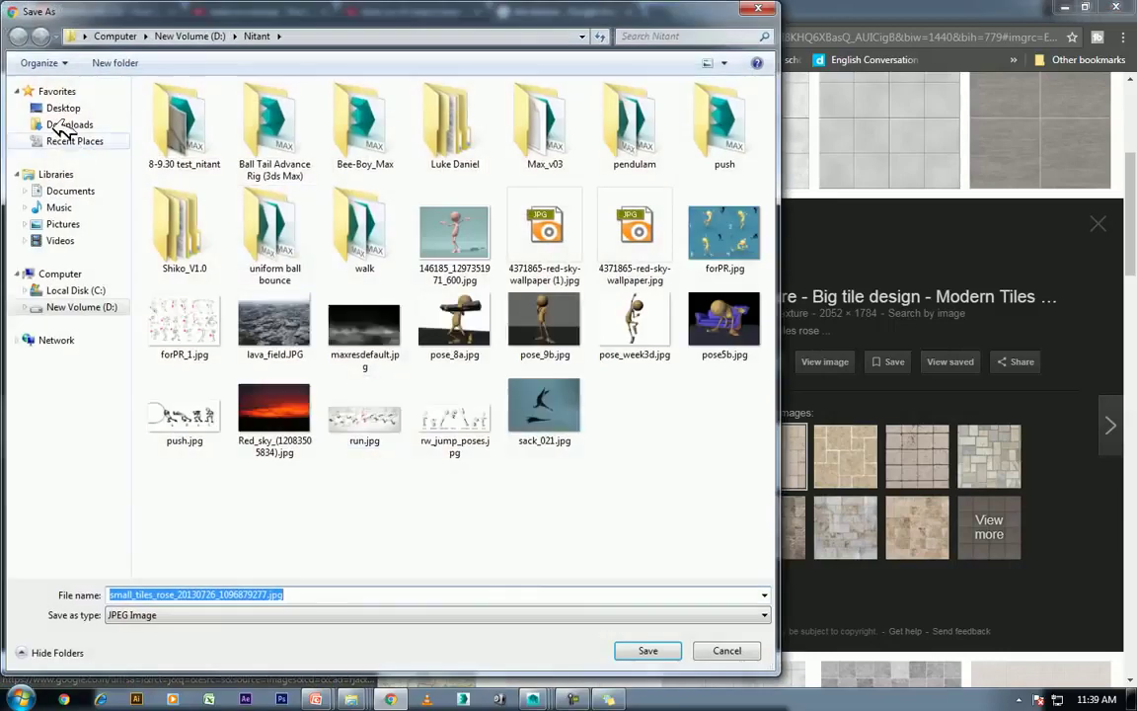
{"action": "left_click", "coordinate": [60, 107]}
{"action": "left_click", "coordinate": [139, 59]}
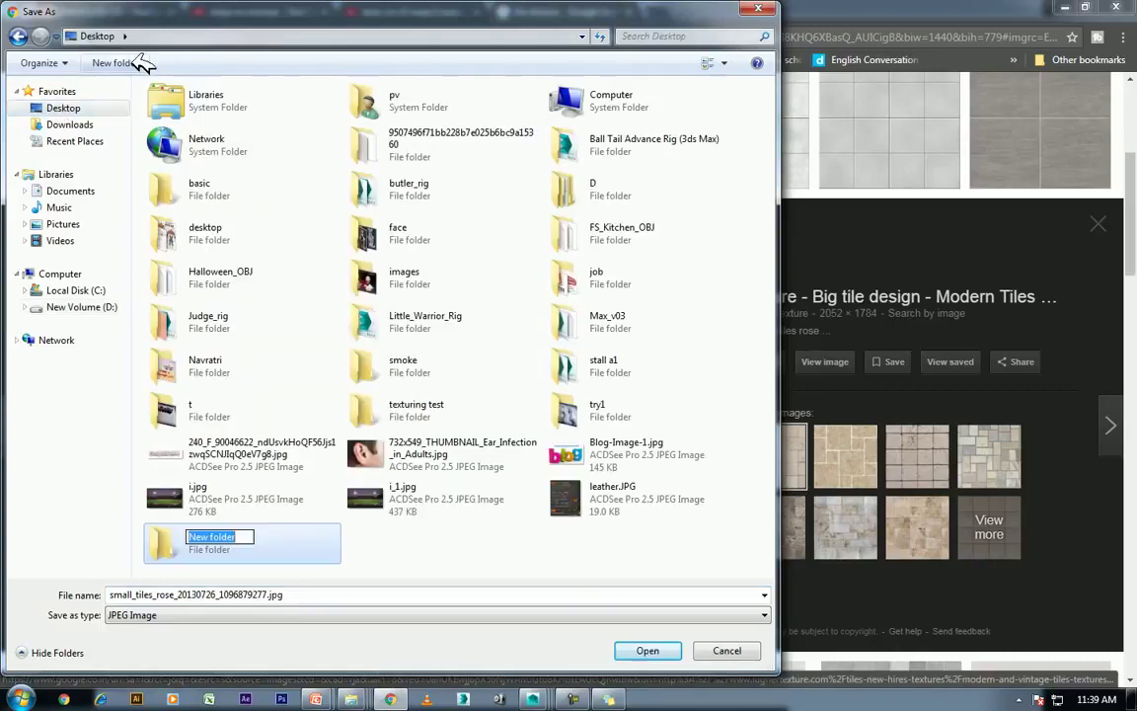
{"action": "type", "text": "ti"}
{"action": "key", "text": "Return"}
{"action": "key", "text": "Return"}
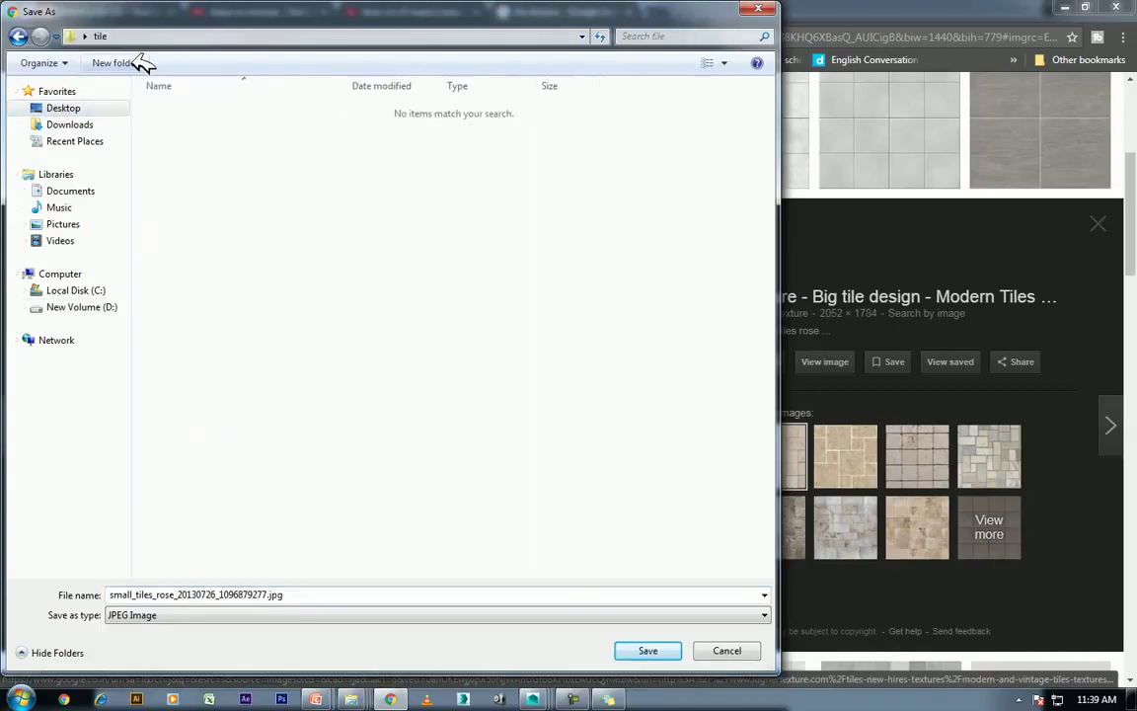
{"action": "left_click", "coordinate": [647, 648]}
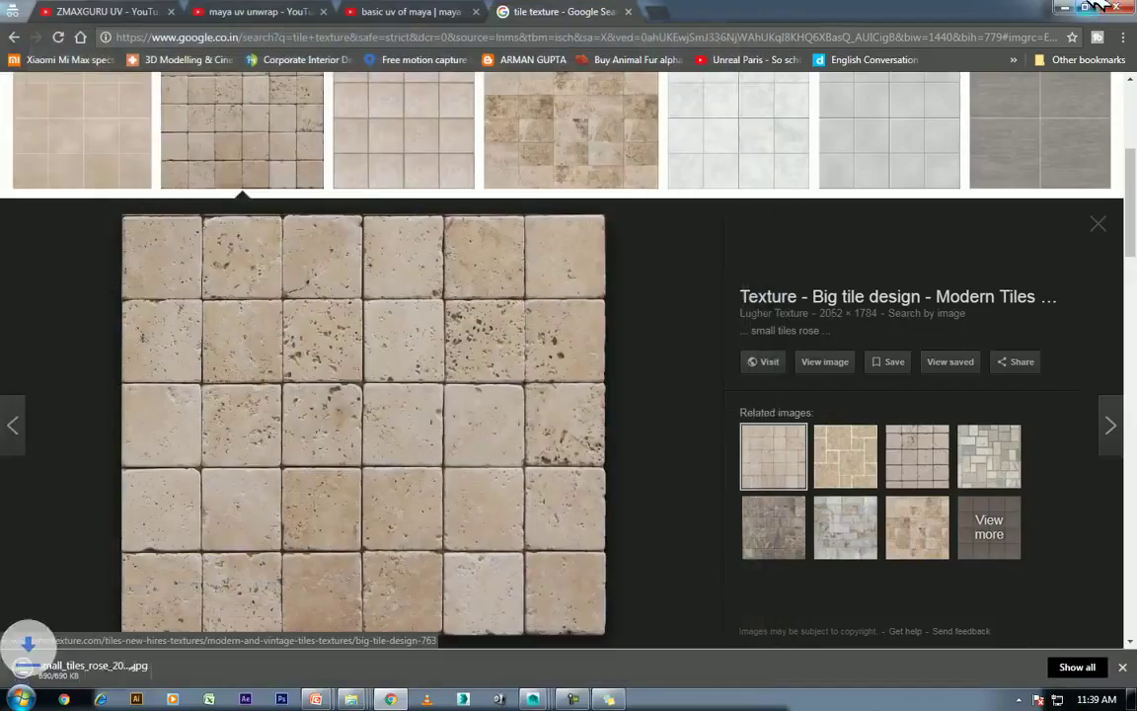
{"action": "key", "text": "alt+Tab"}
Step: Assign a new Lambert material to the plane and rename it 'tile'
{"action": "key", "text": "f"}
{"action": "right_click_drag", "start_coordinate": [262, 240], "coordinate": [296, 644]}
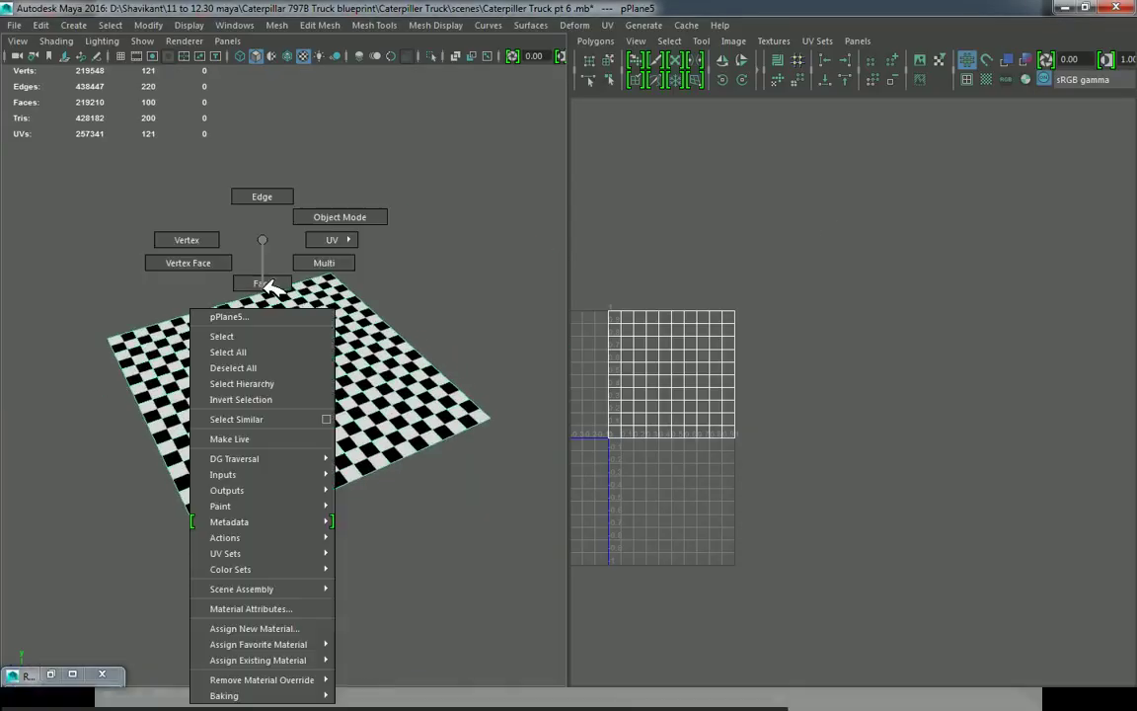
{"action": "mouse_move", "coordinate": [258, 659]}
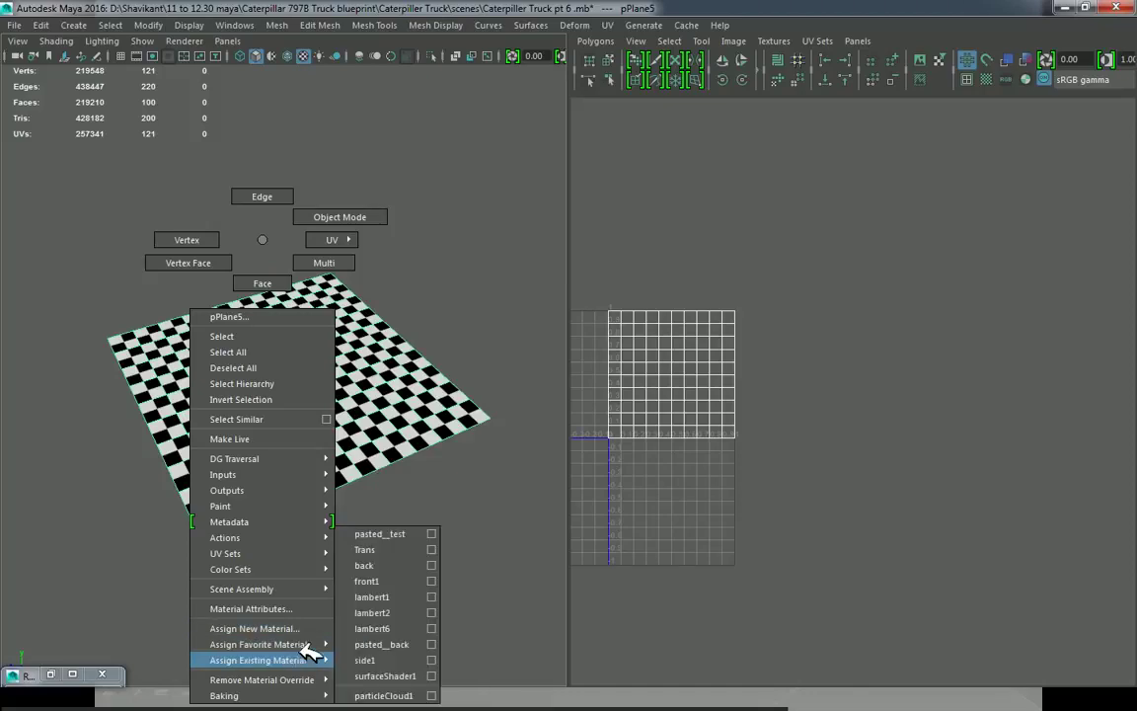
{"action": "right_click_drag", "start_coordinate": [311, 654], "coordinate": [423, 579]}
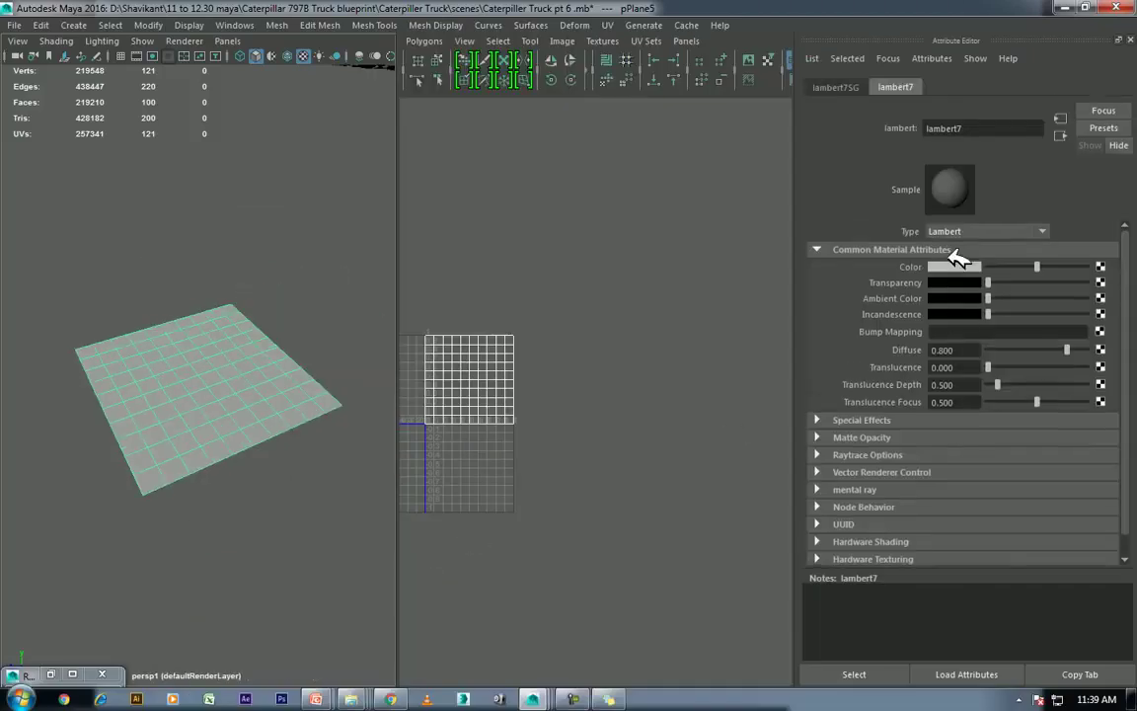
{"action": "double_click", "coordinate": [971, 129]}
{"action": "type", "text": "tile"}
{"action": "key", "text": "Return"}
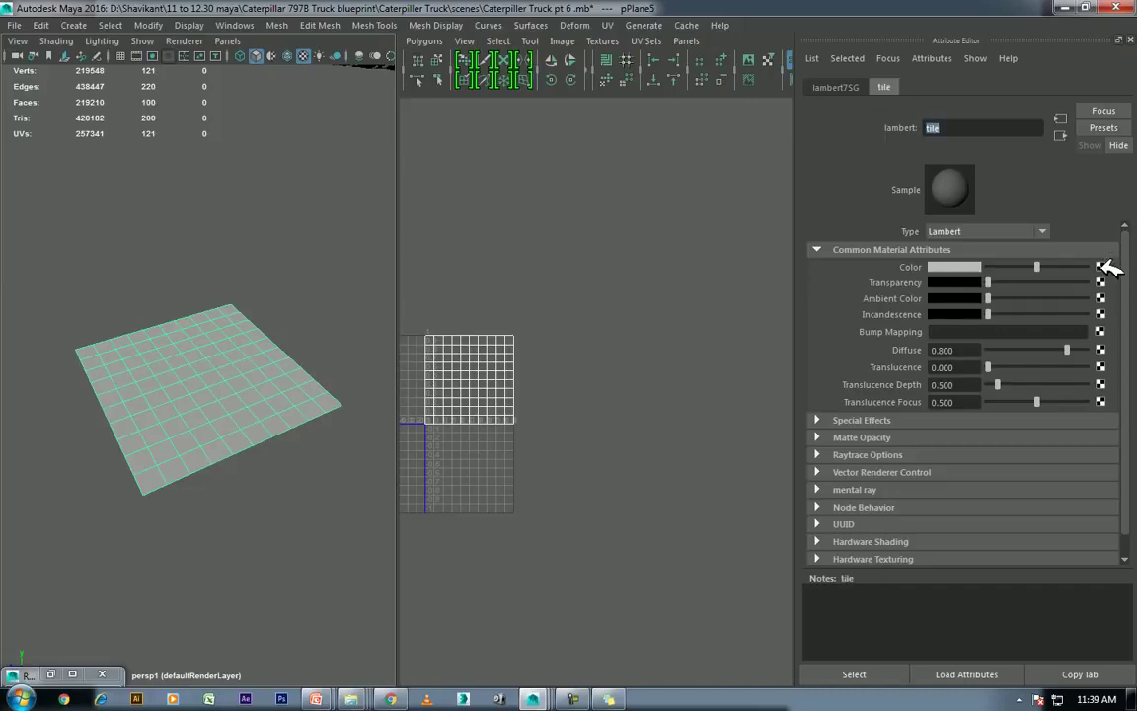
Step: Connect a File texture to the tile material's Color and browse to the Desktop
{"action": "left_click", "coordinate": [1100, 266]}
{"action": "left_click", "coordinate": [585, 367]}
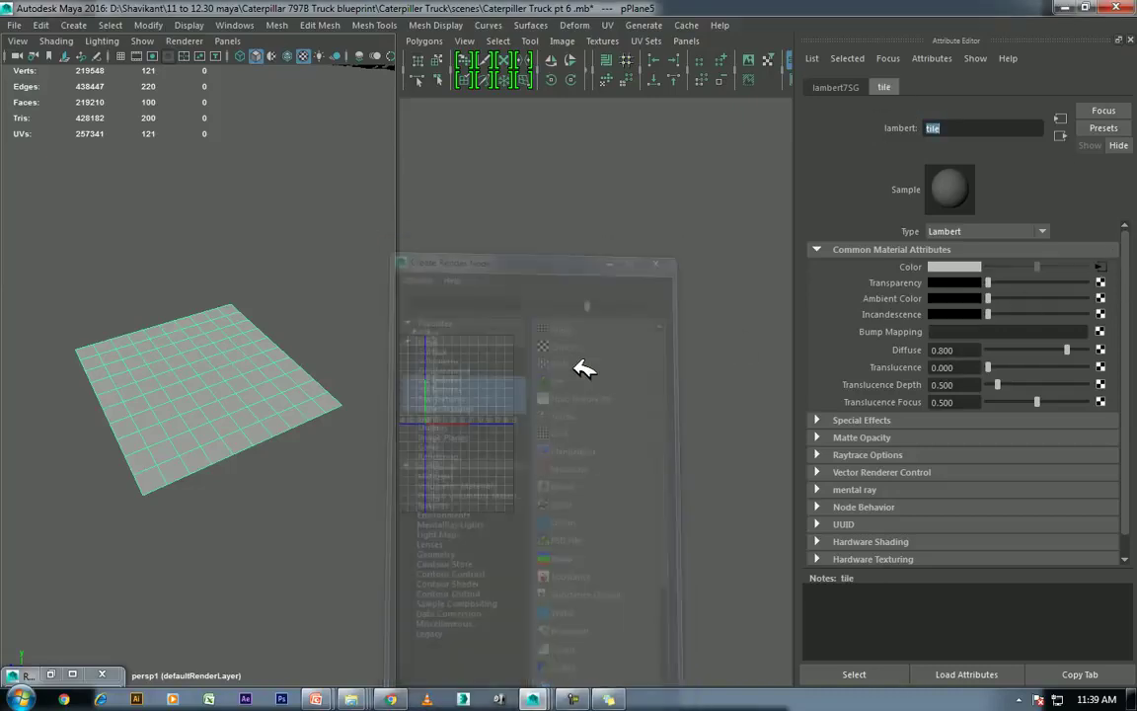
{"action": "left_click", "coordinate": [1104, 303]}
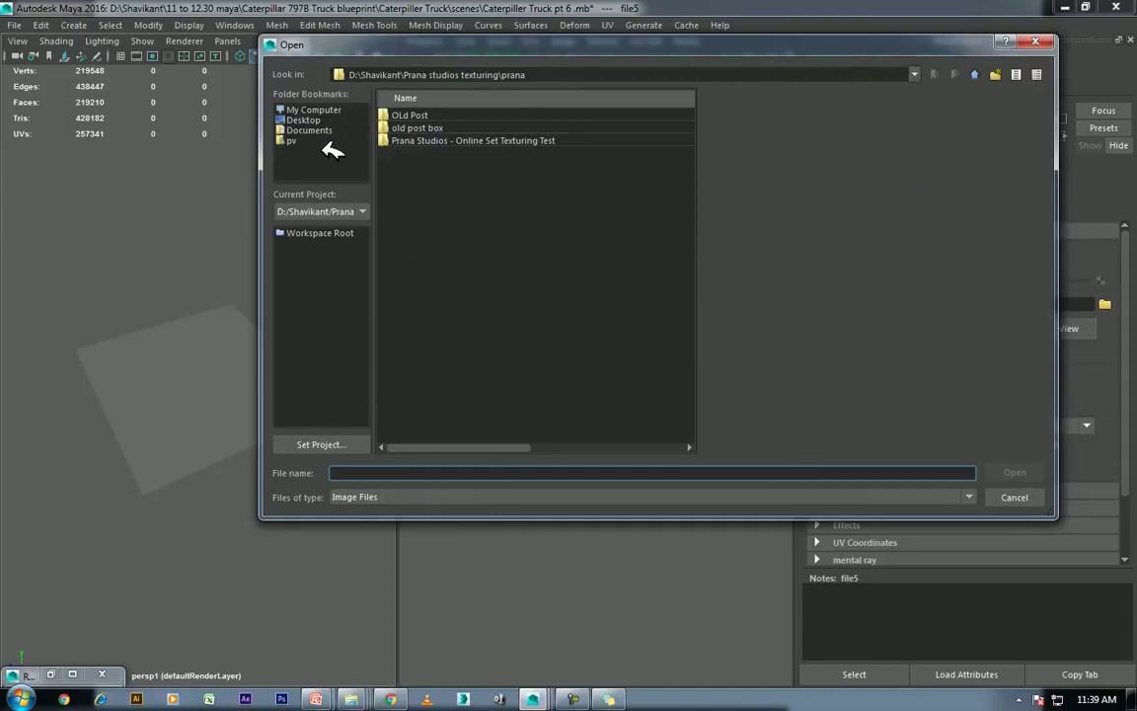
{"action": "left_click", "coordinate": [303, 119]}
{"action": "left_click", "coordinate": [406, 153]}
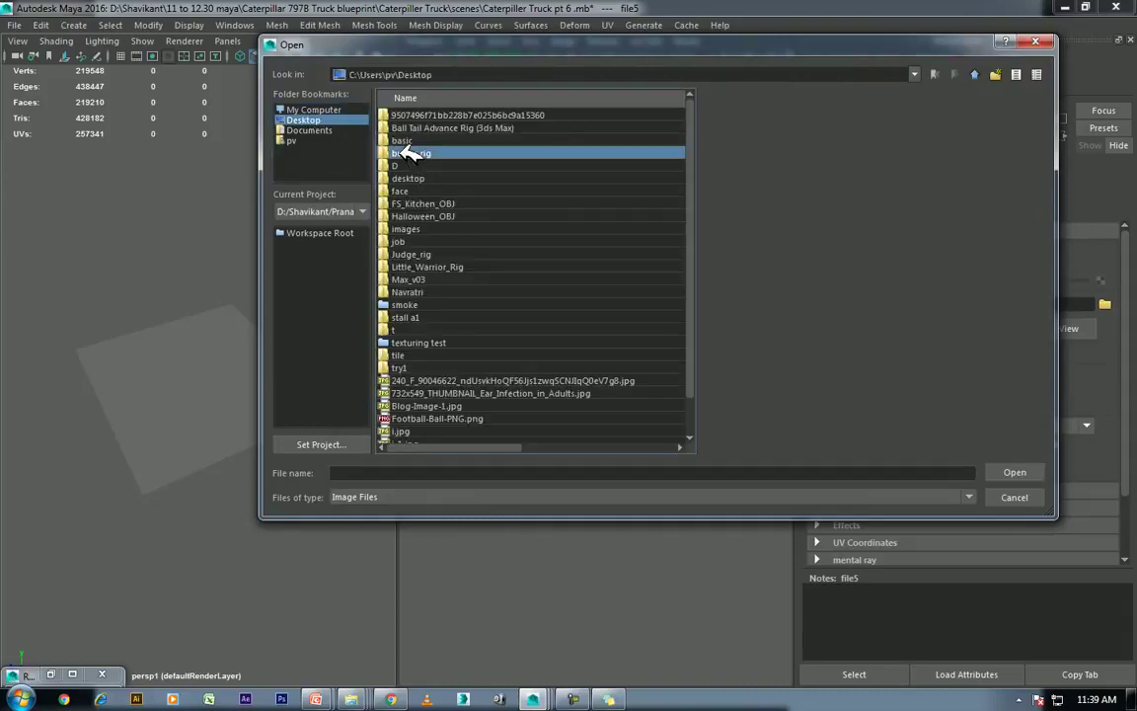
Step: Load small_tiles_rose_20130726_1096879277.jpg from the tile folder as the plane's file texture
{"action": "key", "text": "t"}
{"action": "key", "text": "t"}
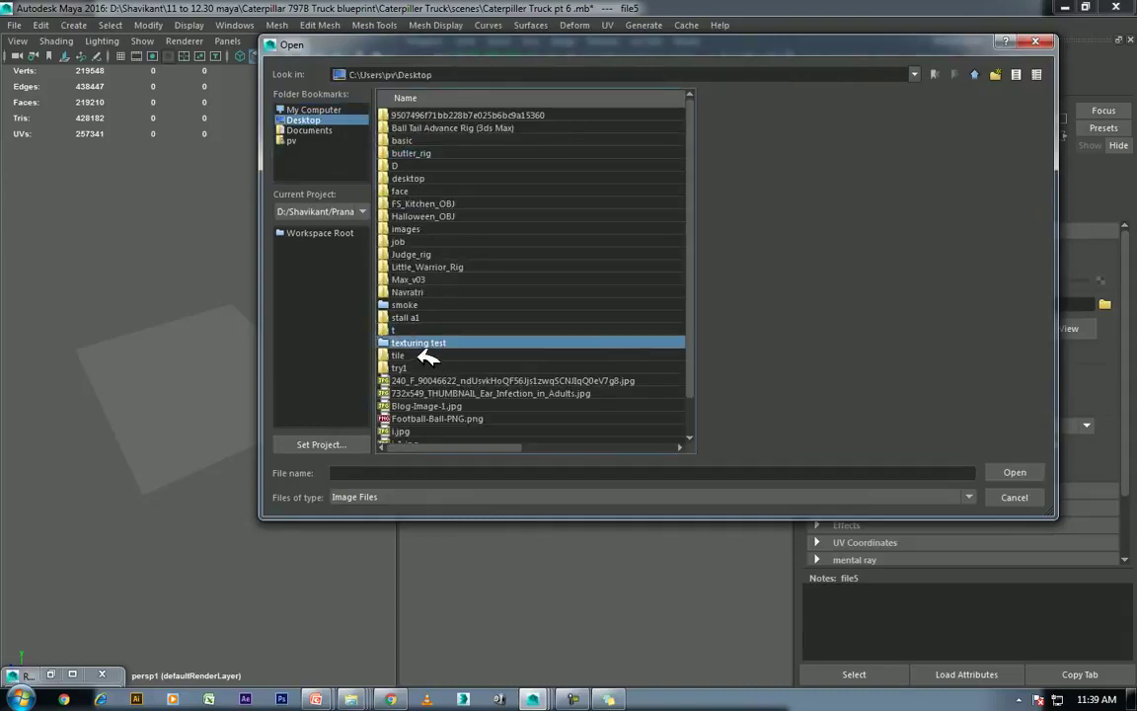
{"action": "double_click", "coordinate": [424, 355]}
{"action": "double_click", "coordinate": [414, 114]}
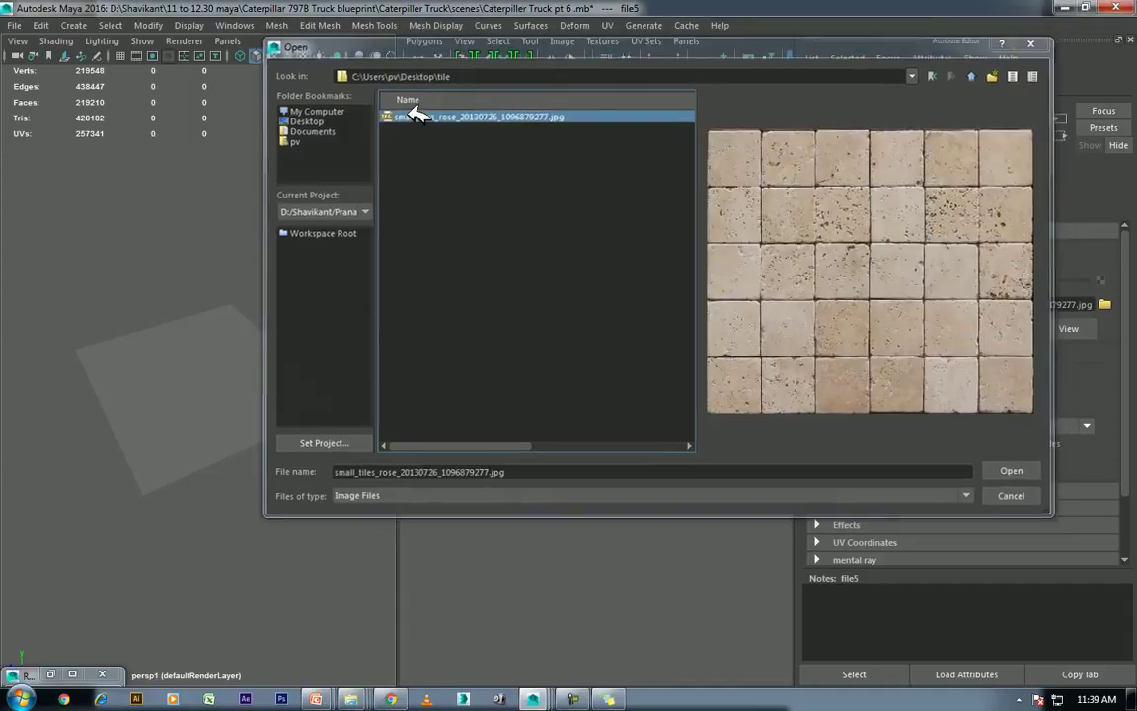
{"action": "scroll", "coordinate": [273, 380], "scroll_direction": "up", "scroll_amount": 2}
{"action": "scroll", "coordinate": [257, 419], "scroll_direction": "up", "scroll_amount": 2}
{"action": "scroll", "coordinate": [249, 413], "scroll_direction": "up", "scroll_amount": 1}
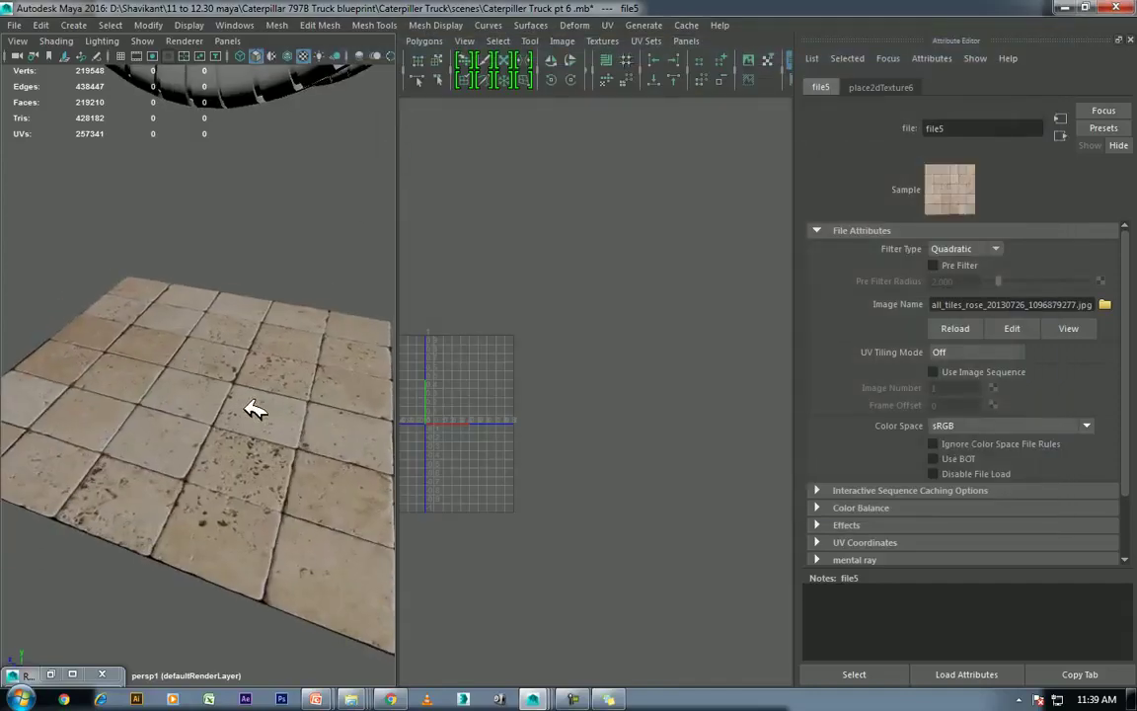
{"action": "scroll", "coordinate": [248, 419], "scroll_direction": "up", "scroll_amount": 2}
{"action": "scroll", "coordinate": [249, 424], "scroll_direction": "up", "scroll_amount": 2}
{"action": "mouse_move", "coordinate": [143, 451]}
{"action": "left_mouse_down", "text": "alt"}
{"action": "mouse_move", "coordinate": [218, 449]}
{"action": "mouse_move", "coordinate": [218, 462]}
{"action": "mouse_move", "coordinate": [235, 409]}
{"action": "mouse_move", "coordinate": [176, 410]}
{"action": "mouse_move", "coordinate": [195, 422]}
{"action": "mouse_move", "coordinate": [132, 417]}
{"action": "mouse_move", "coordinate": [219, 383]}
{"action": "left_mouse_up", "text": "alt"}
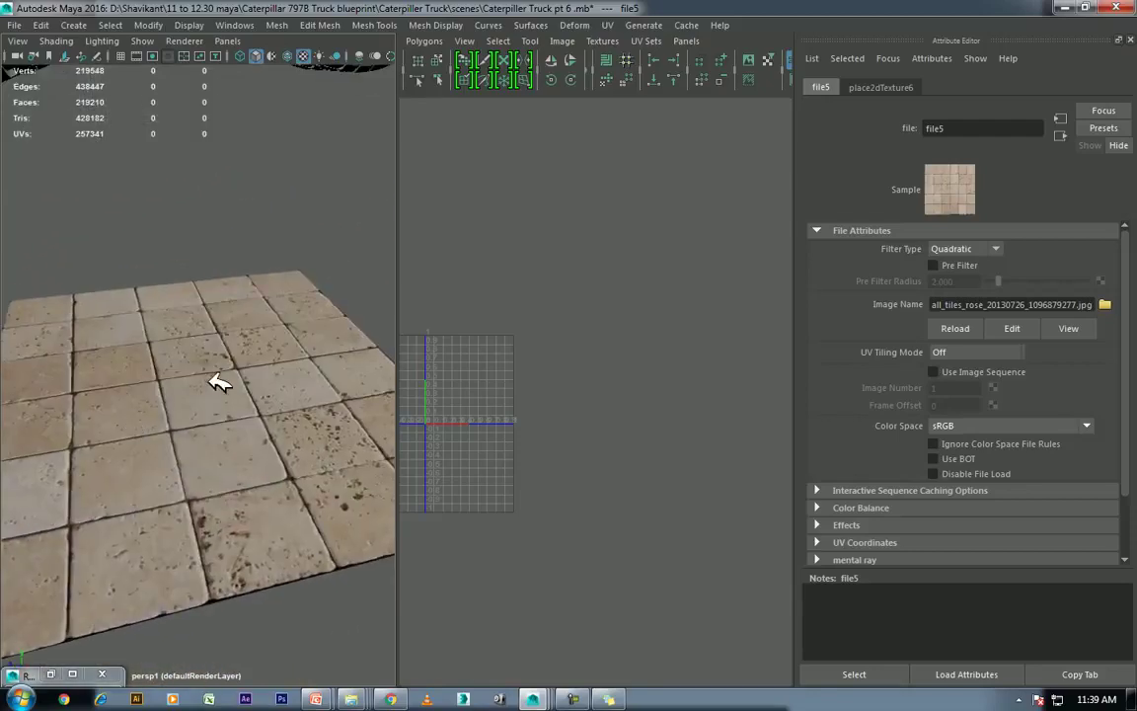
{"action": "left_click", "coordinate": [224, 381]}
{"action": "mouse_move", "coordinate": [287, 393]}
{"action": "right_mouse_down", "text": "alt"}
{"action": "mouse_move", "coordinate": [236, 377]}
{"action": "mouse_move", "coordinate": [262, 319]}
{"action": "right_mouse_up", "text": "alt"}
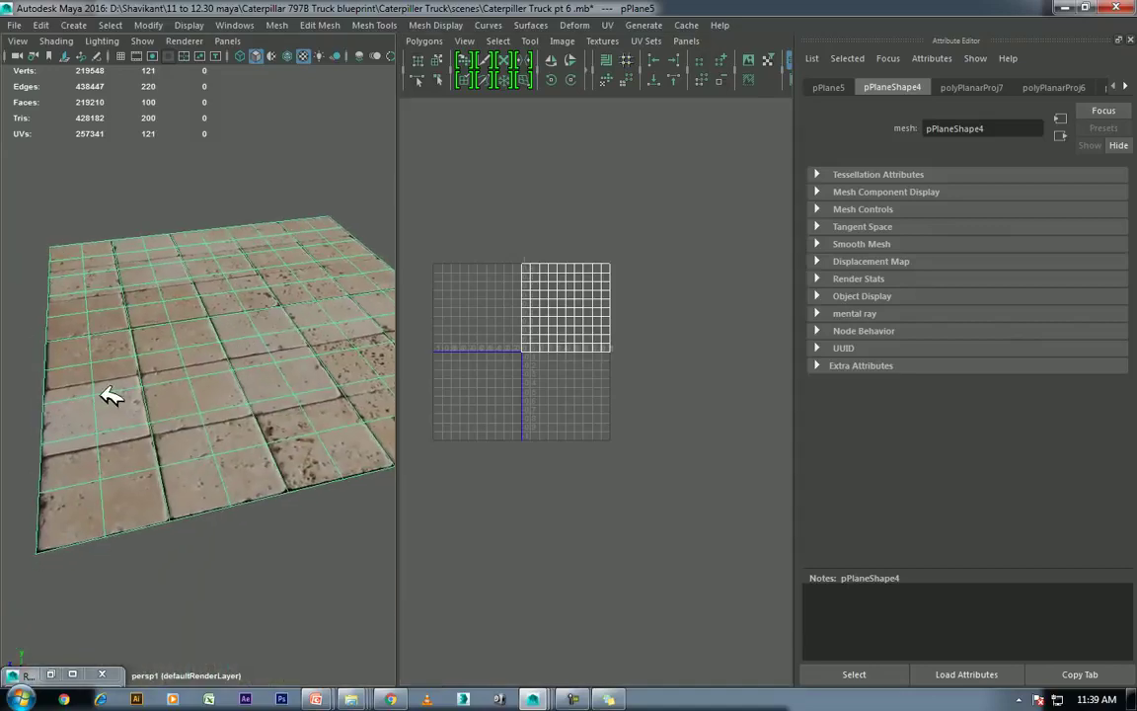
{"action": "key", "text": "alt+Tab"}
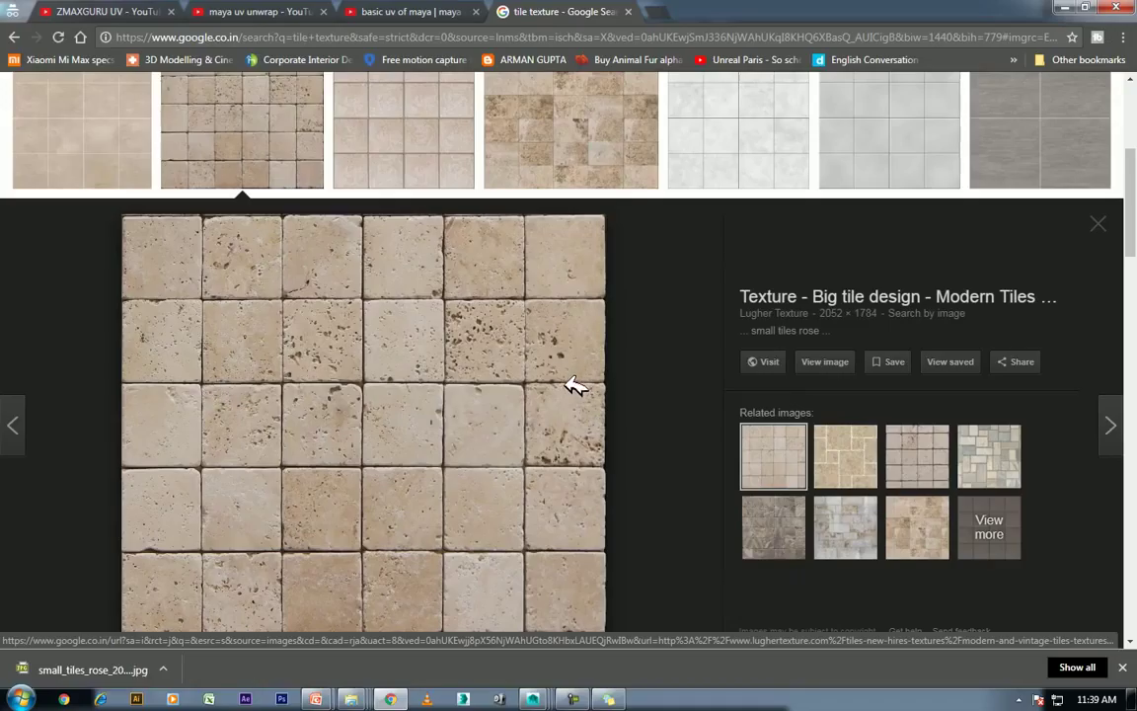
{"action": "key", "text": "alt+Tab"}
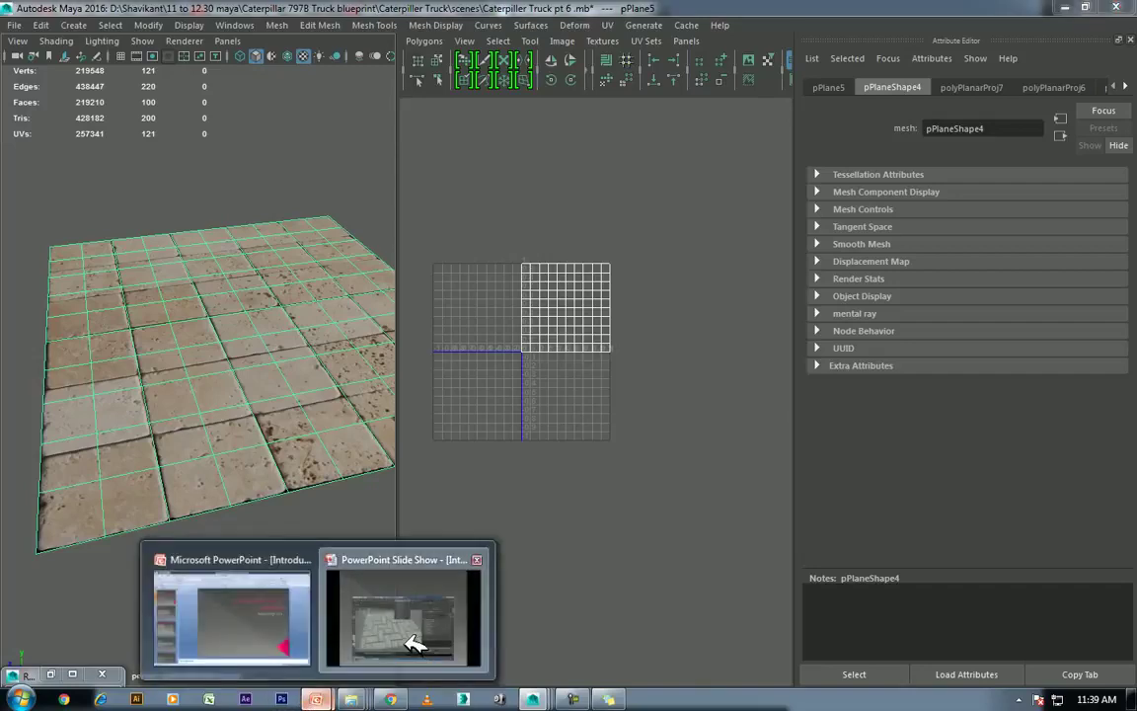
{"action": "left_click", "coordinate": [414, 644]}
{"action": "left_click", "coordinate": [652, 393]}
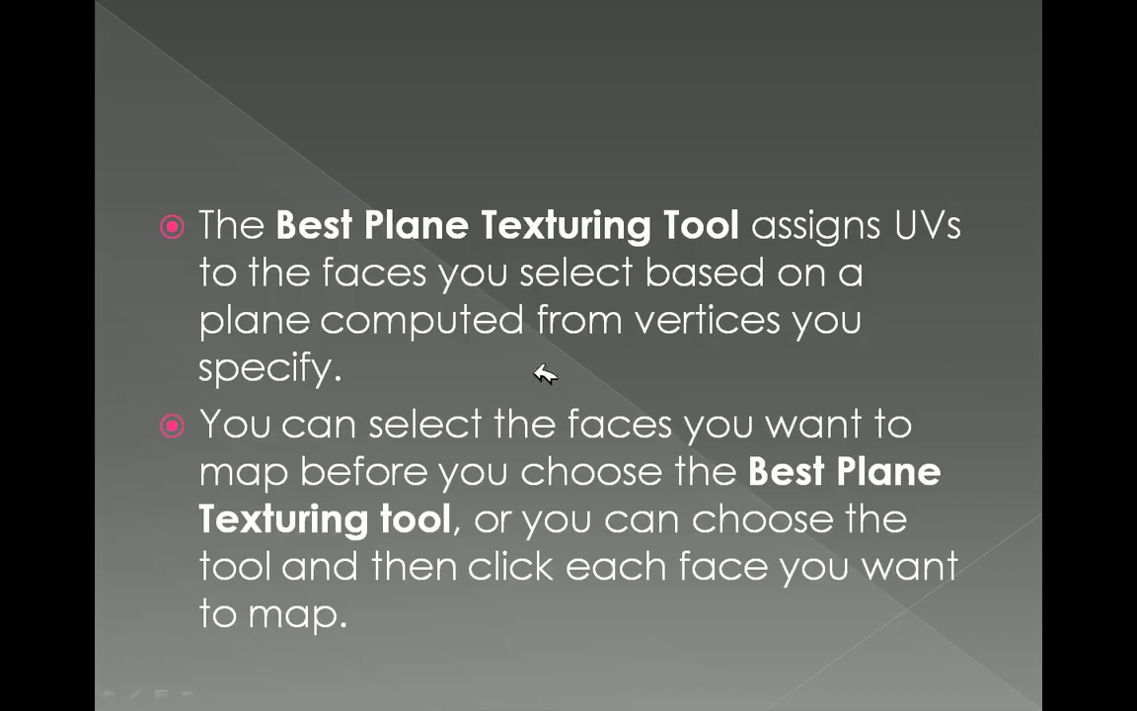
{"action": "left_click", "coordinate": [668, 302]}
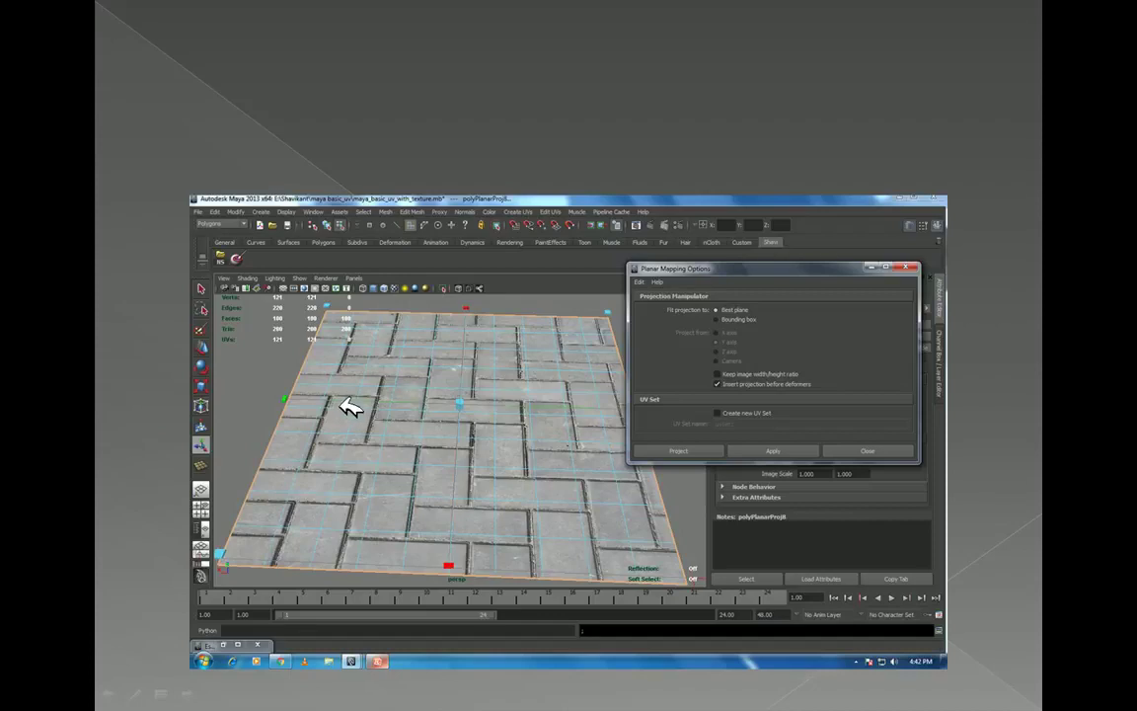
{"action": "left_click", "coordinate": [737, 402]}
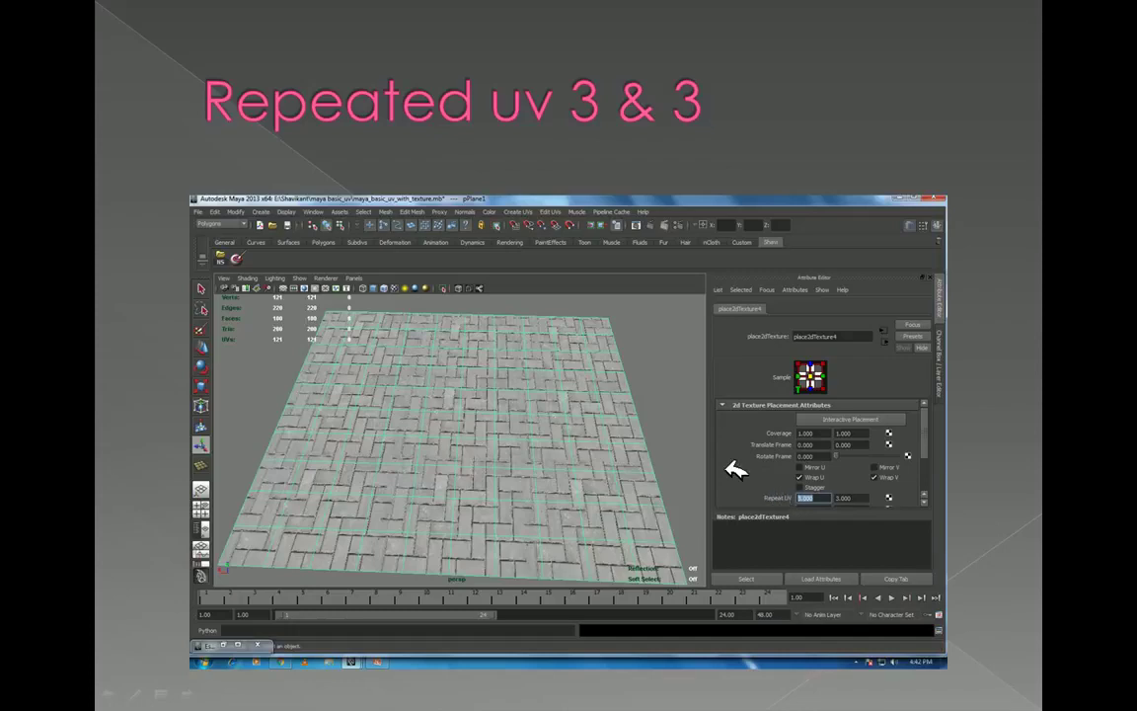
{"action": "key", "text": "alt+Tab"}
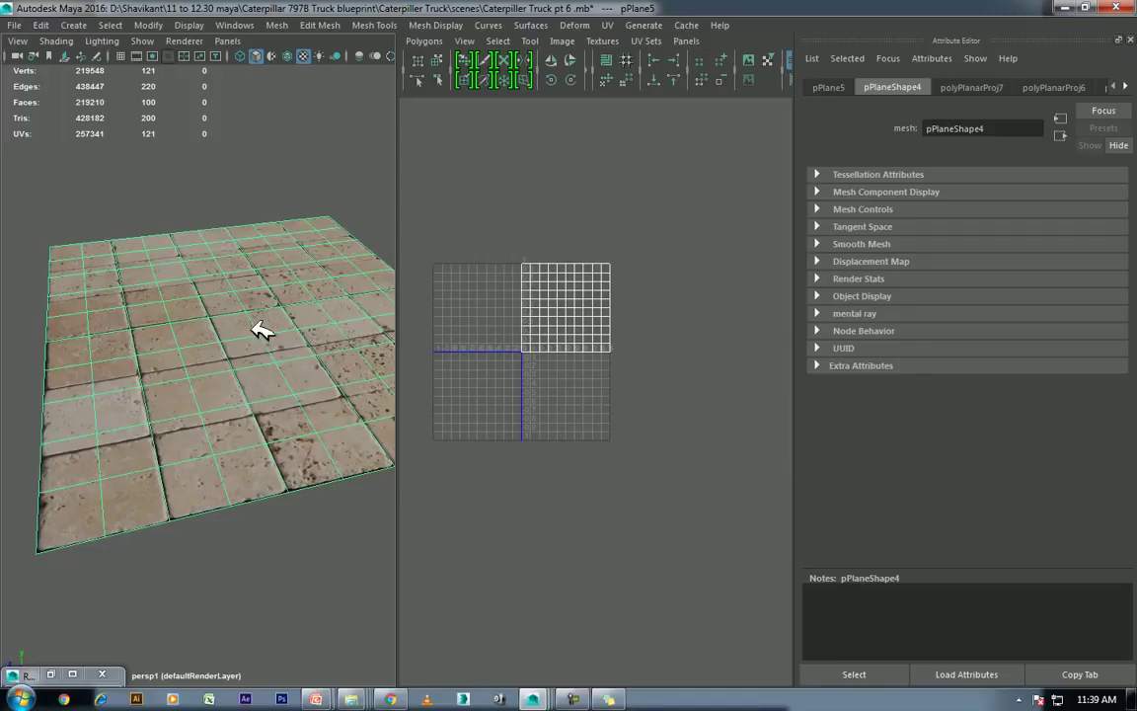
Step: Open place2dTexture6 for the tile map and set Repeat UV to 3 × 3
{"action": "right_click_drag", "start_coordinate": [237, 297], "coordinate": [310, 609]}
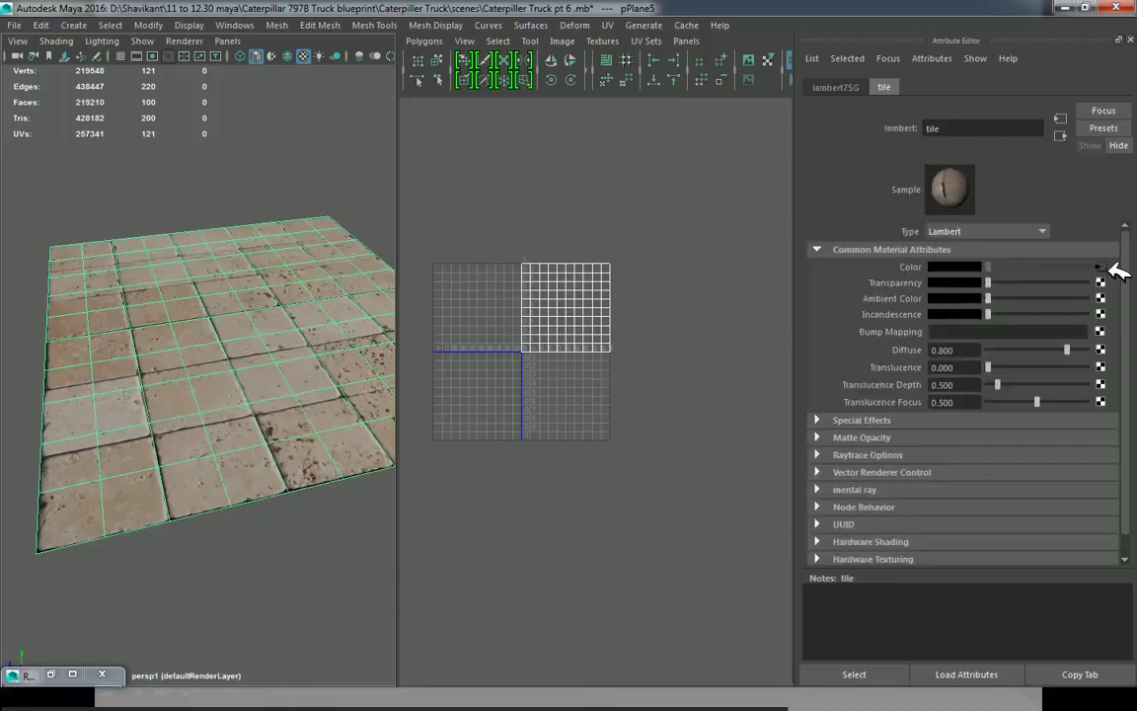
{"action": "left_click", "coordinate": [1102, 267]}
{"action": "left_click", "coordinate": [893, 87]}
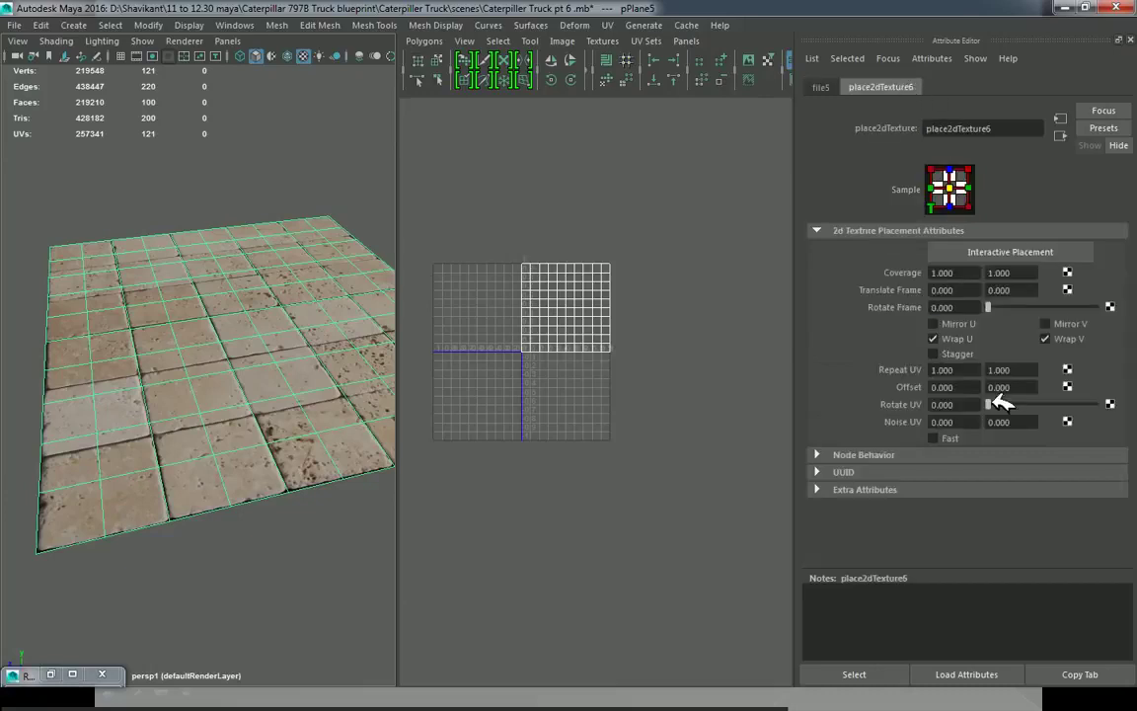
{"action": "left_click_drag", "start_coordinate": [978, 373], "coordinate": [691, 397]}
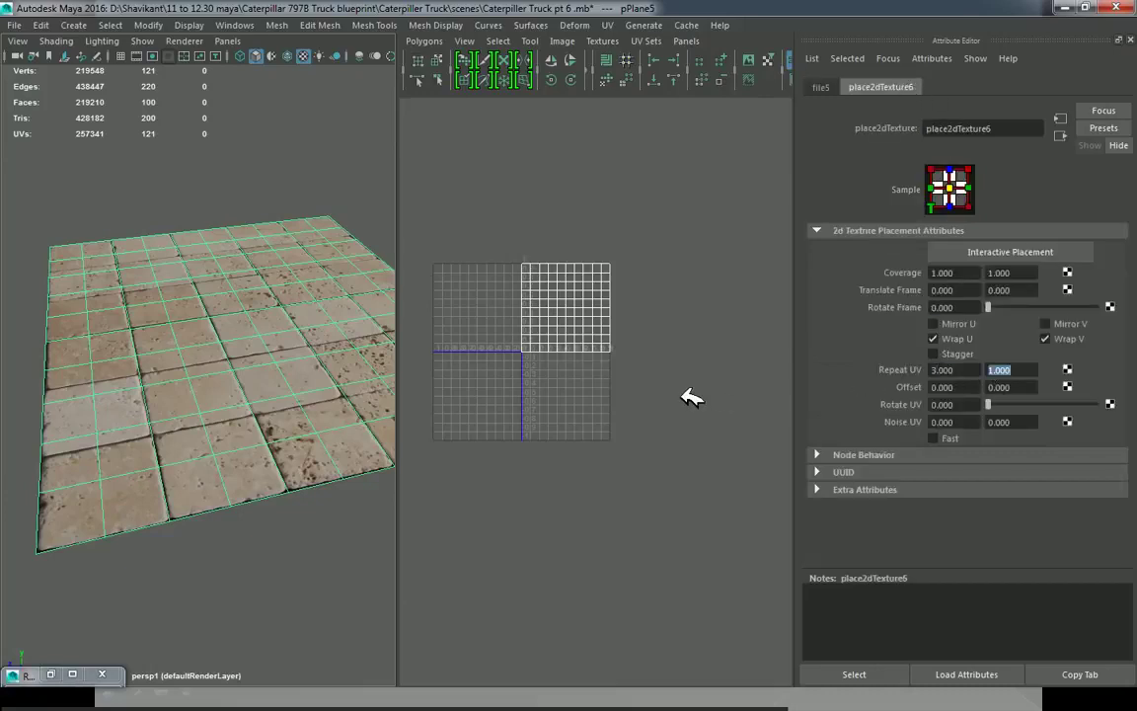
{"action": "type", "text": "3"}
{"action": "key", "text": "Return"}
Step: Orbit to inspect the denser tiling, then reselect the plane and its material attributes
{"action": "left_click_drag", "start_coordinate": [217, 416], "coordinate": [254, 551], "text": "alt"}
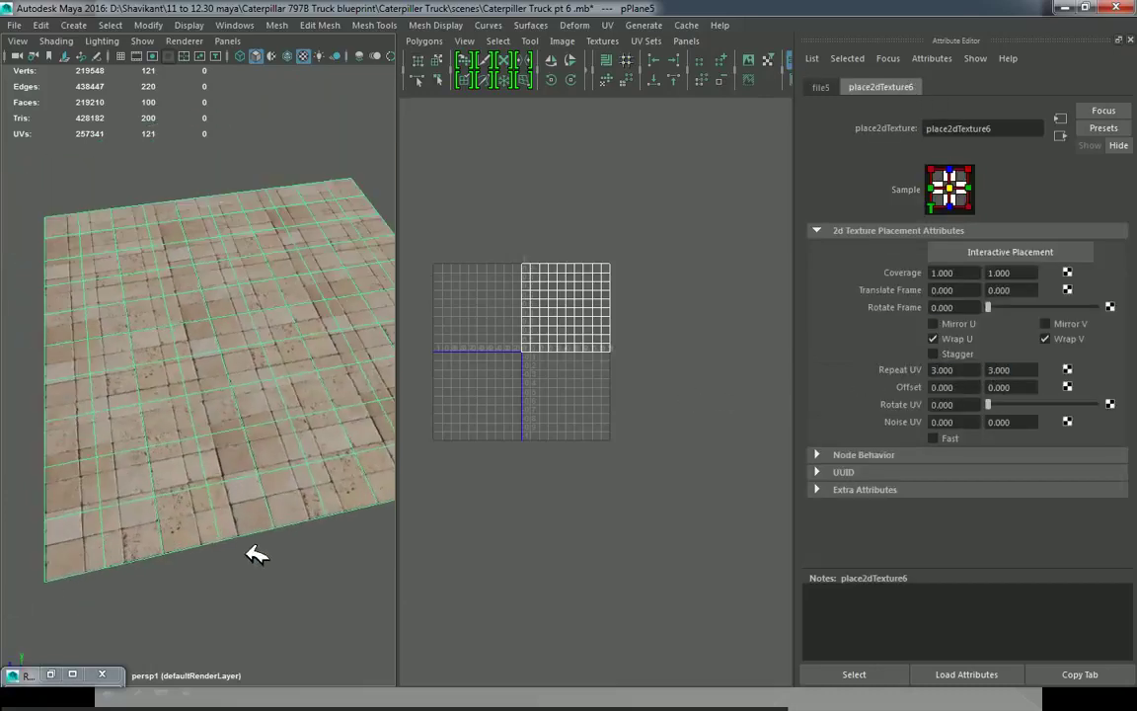
{"action": "left_click", "coordinate": [254, 553]}
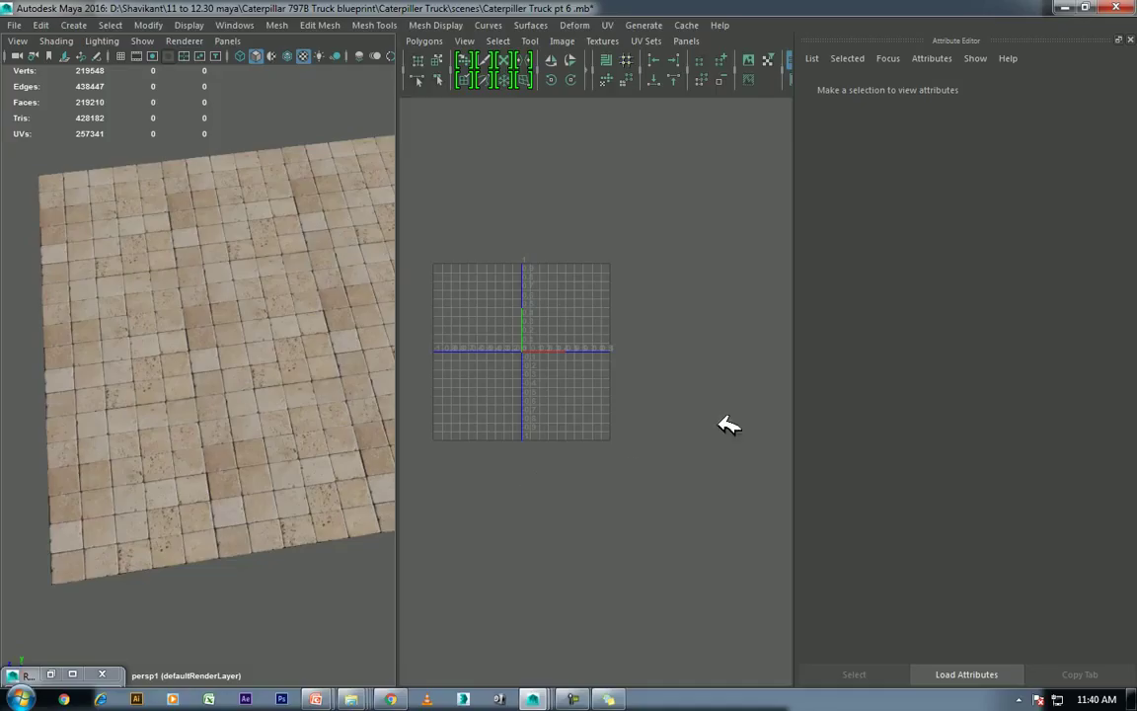
{"action": "left_click", "coordinate": [301, 390]}
{"action": "right_click_drag", "start_coordinate": [269, 239], "coordinate": [269, 608]}
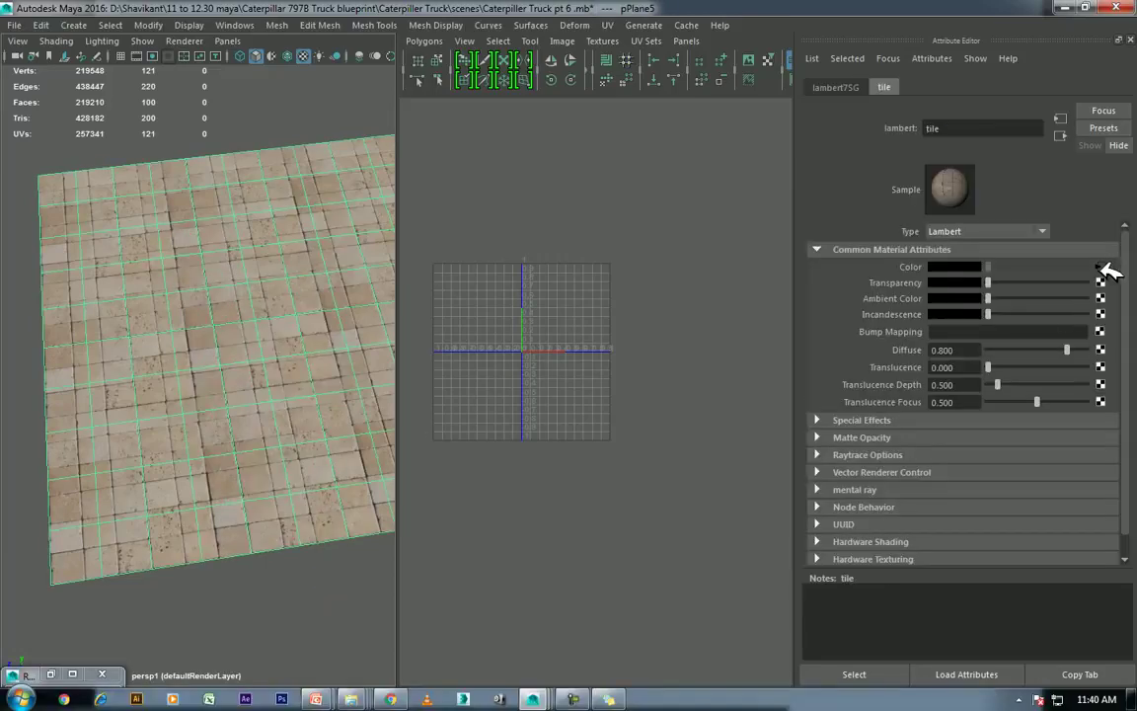
Step: In place2dTexture6, try a 45° Rotate UV, then slide it back to 0
{"action": "left_click", "coordinate": [1101, 267]}
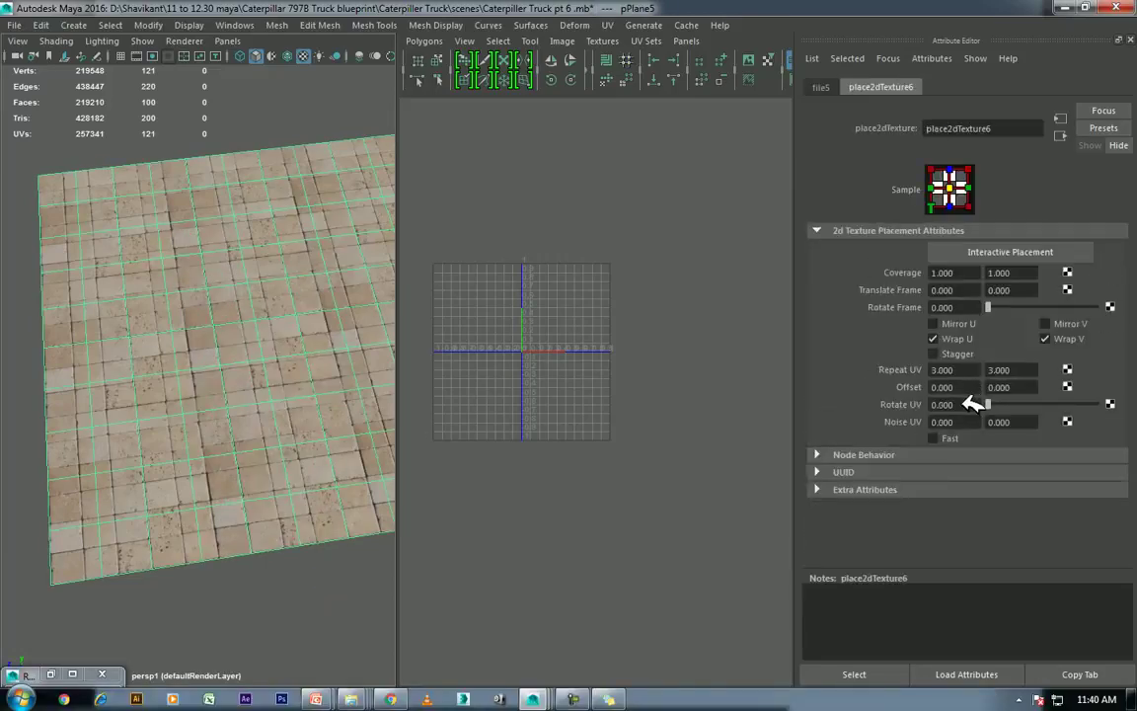
{"action": "left_click_drag", "start_coordinate": [1000, 407], "coordinate": [1003, 406]}
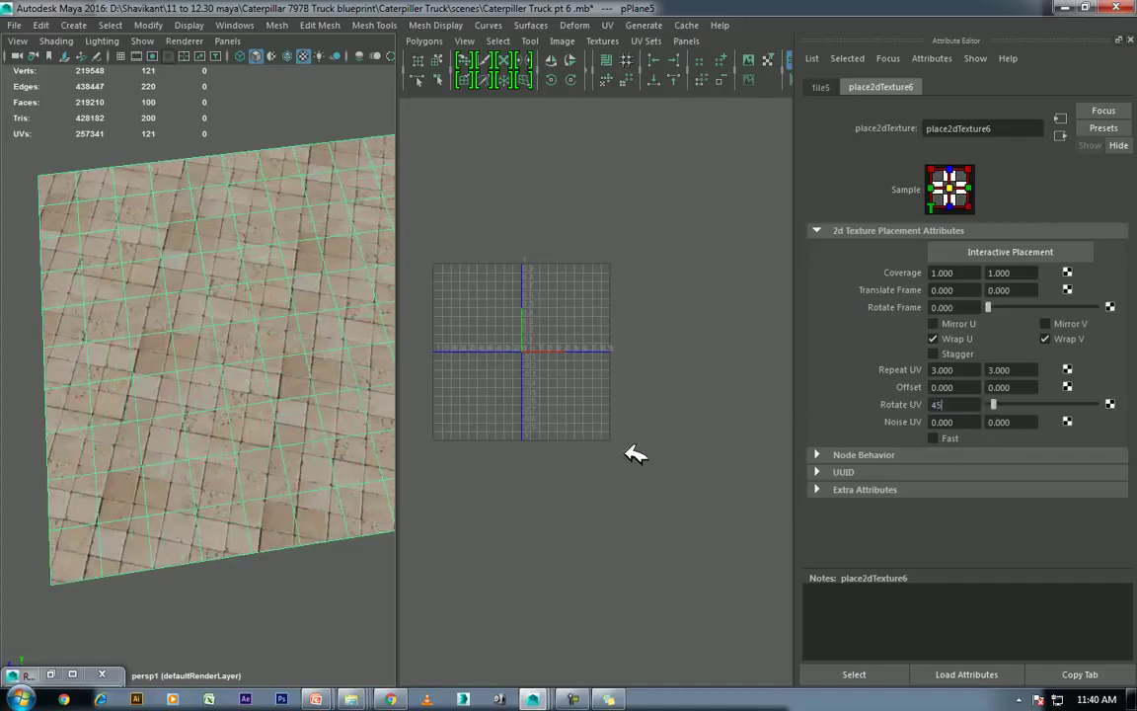
{"action": "key", "text": "Return"}
{"action": "scroll", "coordinate": [202, 396], "scroll_direction": "up", "scroll_amount": 3}
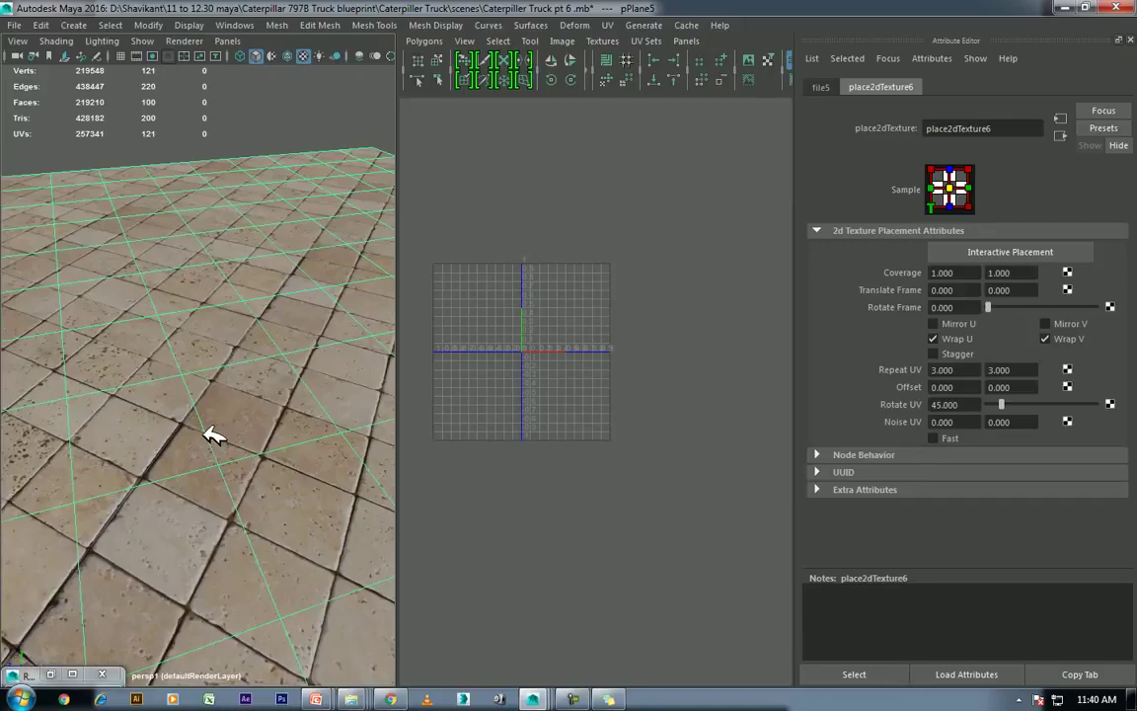
{"action": "scroll", "coordinate": [213, 425], "scroll_direction": "up", "scroll_amount": 3}
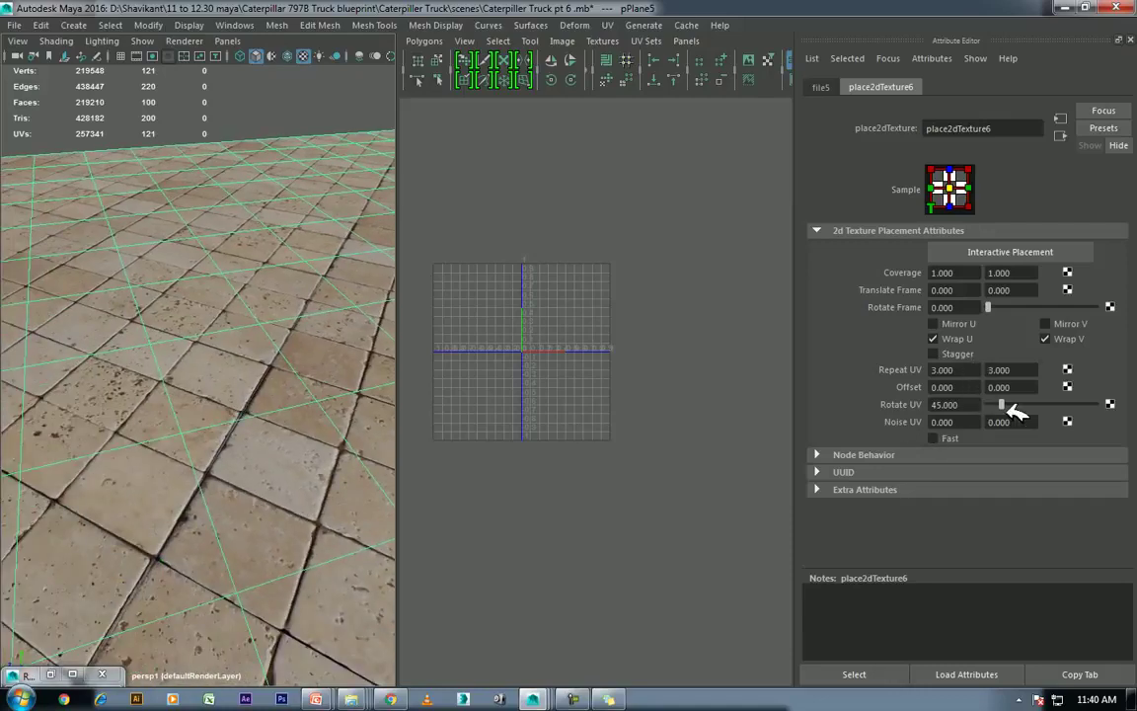
{"action": "left_click_drag", "start_coordinate": [1013, 404], "coordinate": [990, 404]}
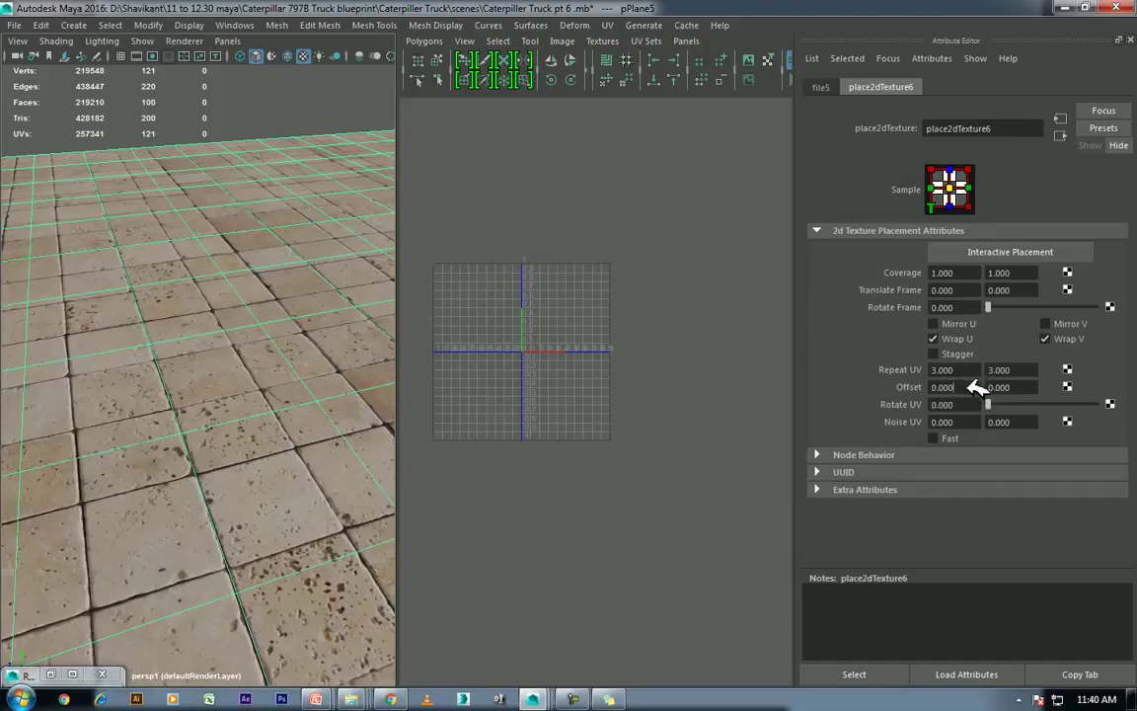
{"action": "scroll", "coordinate": [274, 406], "scroll_direction": "down", "scroll_amount": 5}
Step: Slide Offset U to 0.900 and reset Repeat UV to 1 × 1
{"action": "mouse_move", "coordinate": [972, 392]}
{"action": "left_mouse_down", "text": "ctrl"}
{"action": "mouse_move", "coordinate": [1042, 387]}
{"action": "mouse_move", "coordinate": [1034, 390]}
{"action": "left_mouse_up", "text": "ctrl"}
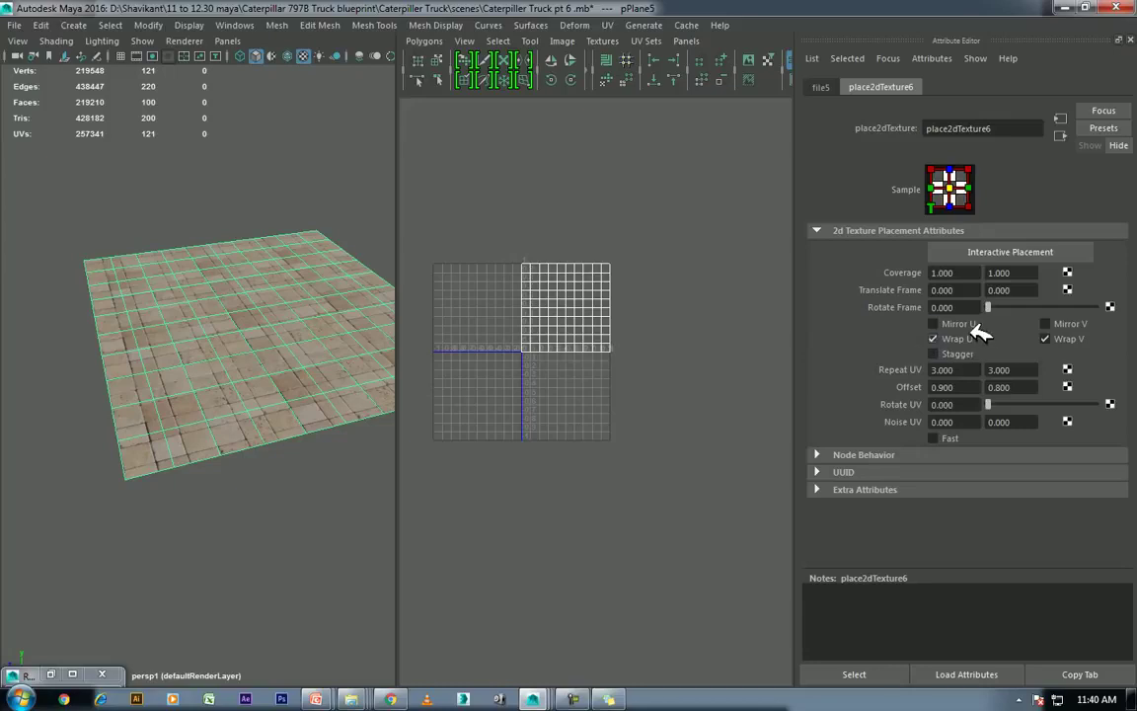
{"action": "scroll", "coordinate": [268, 374], "scroll_direction": "up", "scroll_amount": 2}
{"action": "scroll", "coordinate": [269, 374], "scroll_direction": "up", "scroll_amount": 3}
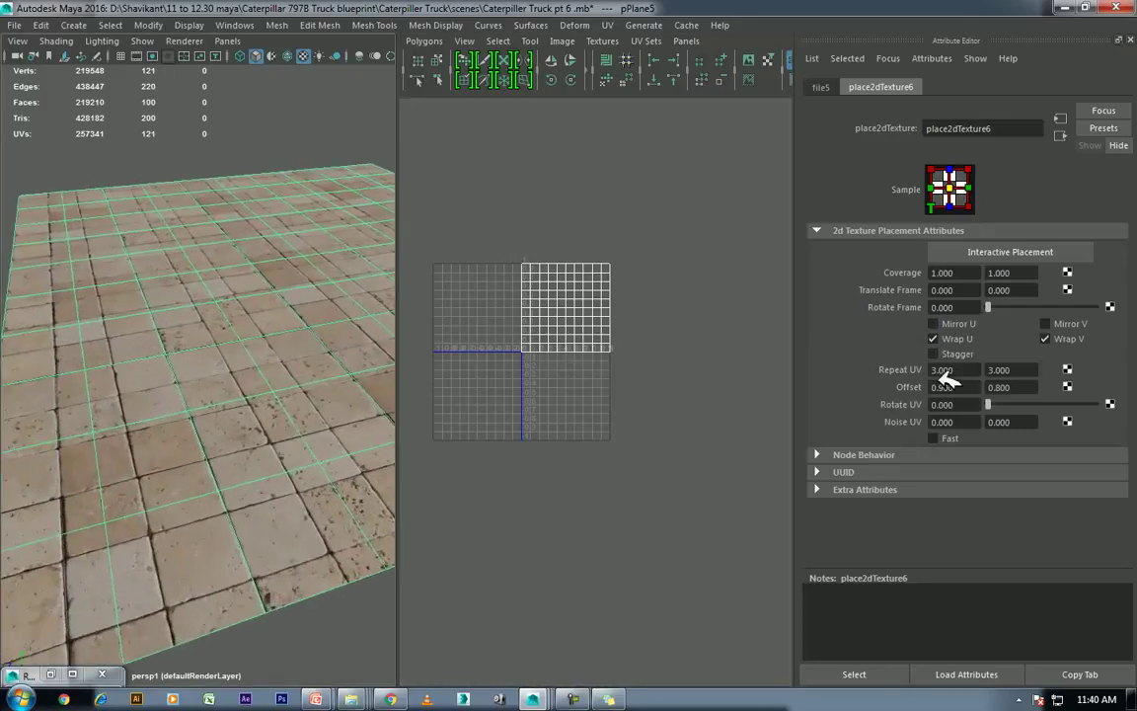
{"action": "left_click_drag", "start_coordinate": [965, 372], "coordinate": [783, 384]}
{"action": "key", "text": "Tab"}
{"action": "type", "text": "1"}
{"action": "key", "text": "Return"}
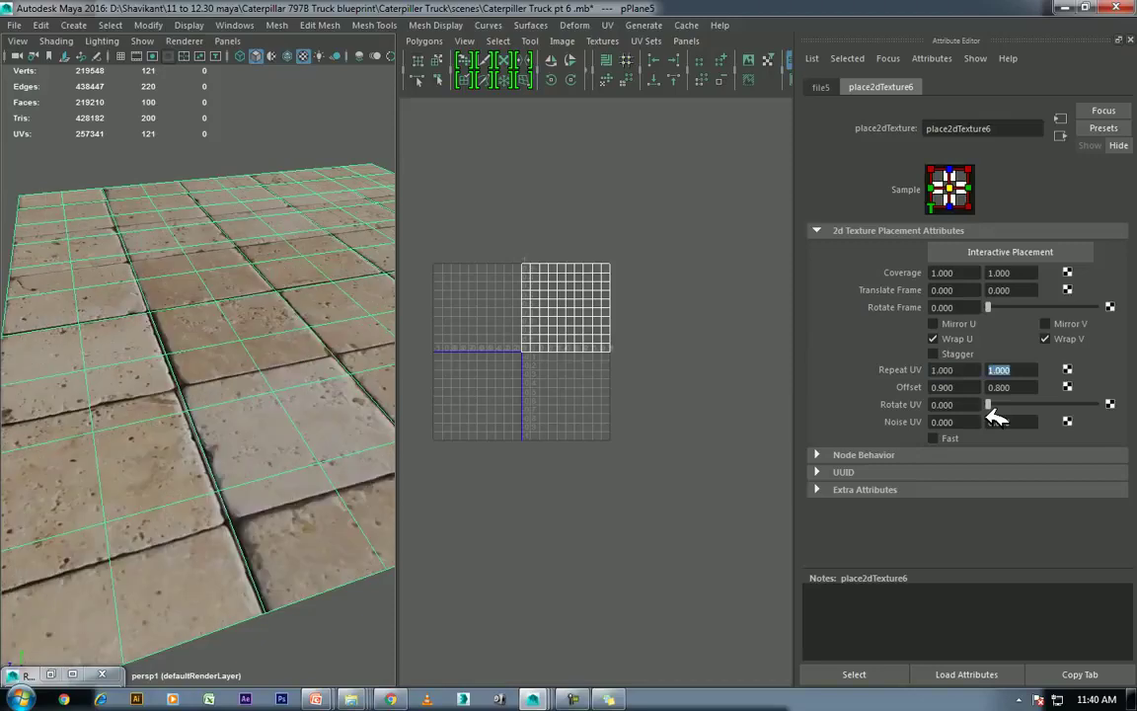
Step: Set Rotate UV to 45 and view the diagonal tiles from a top-down angle
{"action": "left_click_drag", "start_coordinate": [997, 404], "coordinate": [724, 404]}
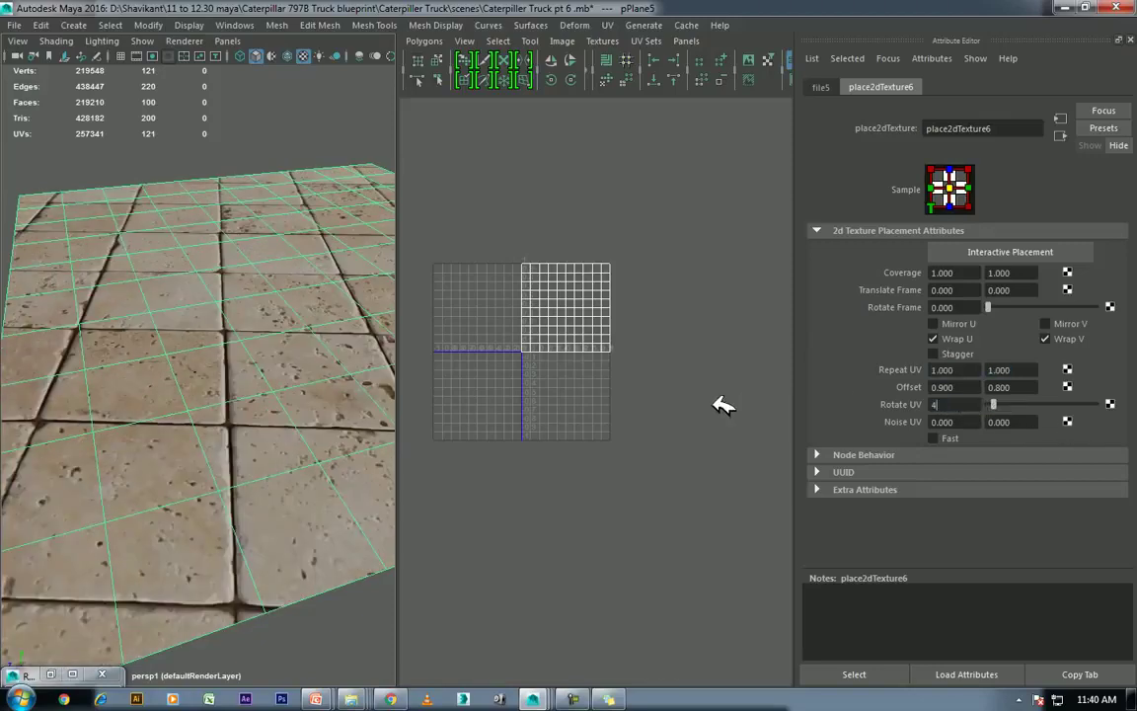
{"action": "left_click_drag", "start_coordinate": [246, 436], "coordinate": [233, 393], "text": "alt"}
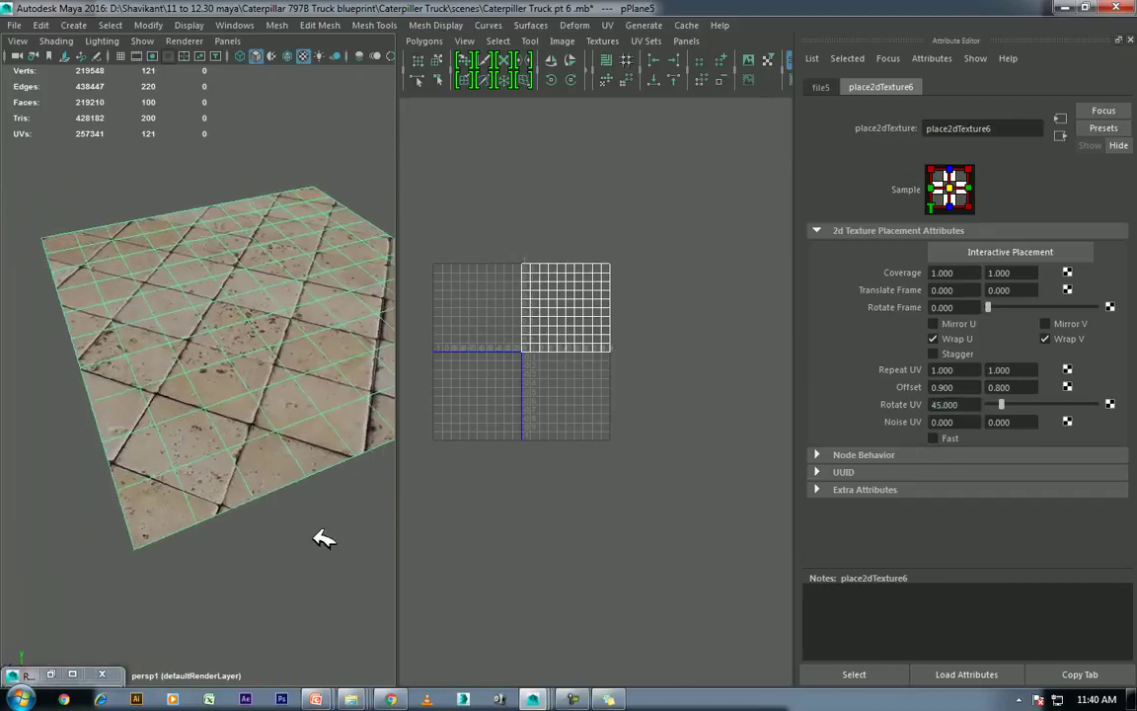
{"action": "left_click", "coordinate": [325, 534]}
{"action": "left_click_drag", "start_coordinate": [333, 573], "coordinate": [364, 564], "text": "alt"}
{"action": "left_click", "coordinate": [293, 435]}
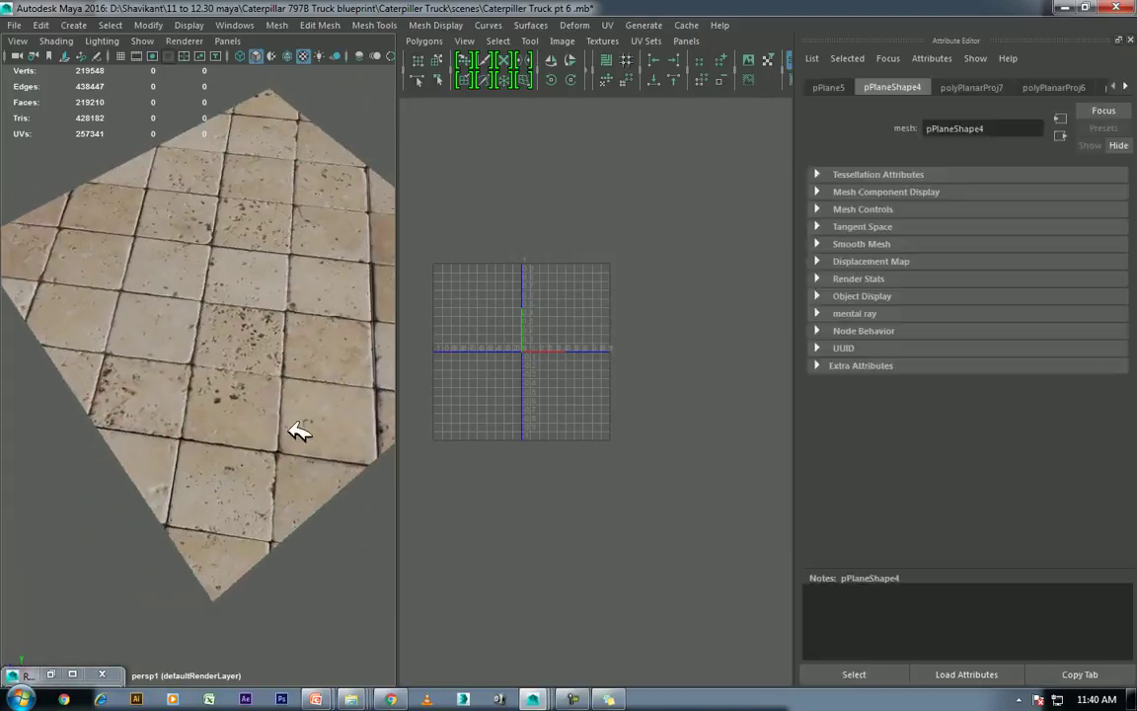
{"action": "right_click_drag", "start_coordinate": [277, 366], "coordinate": [292, 609]}
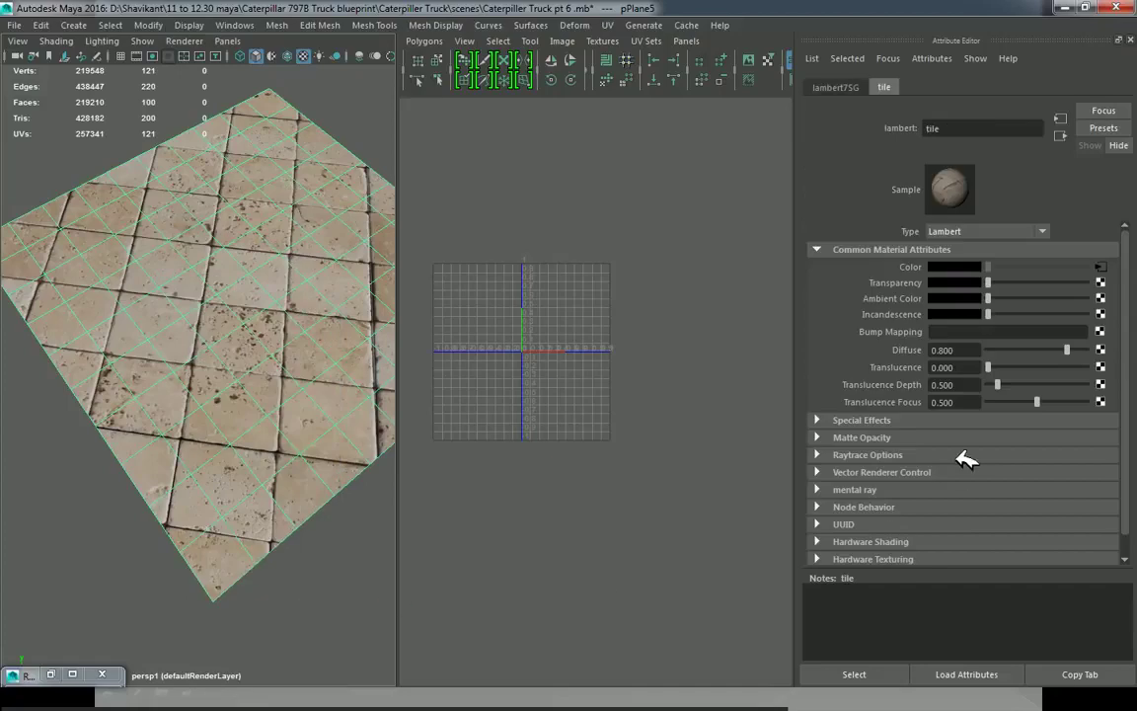
{"action": "left_click", "coordinate": [1102, 265]}
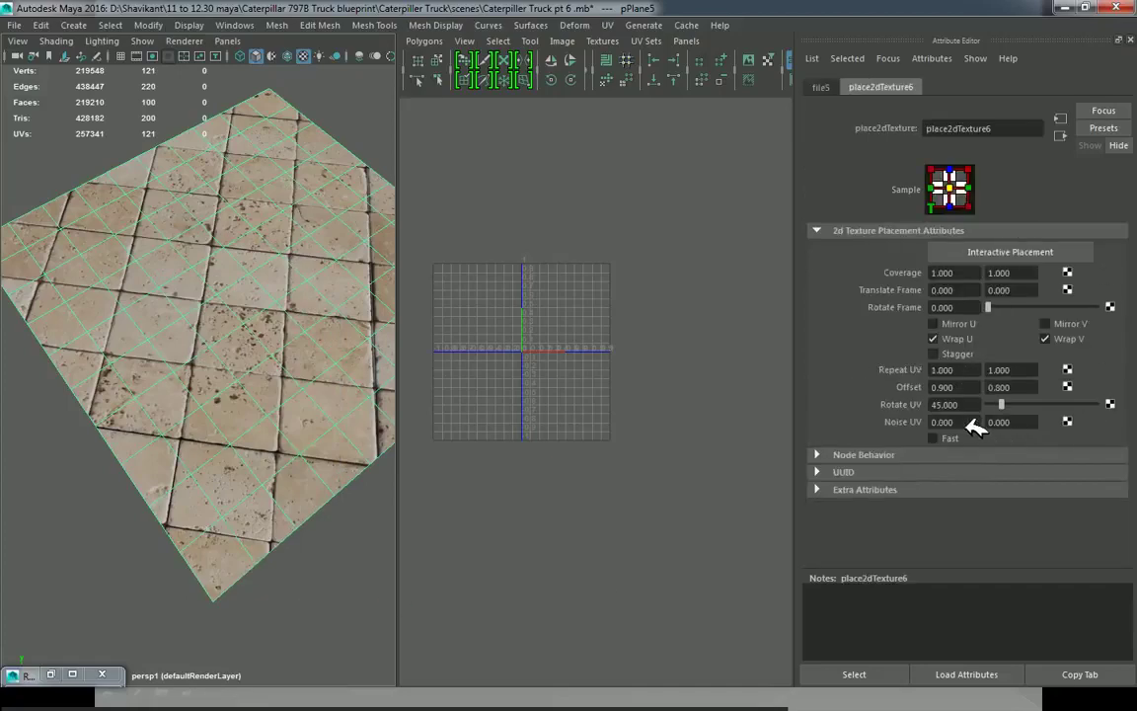
{"action": "left_click_drag", "start_coordinate": [971, 422], "coordinate": [978, 422], "text": "ctrl"}
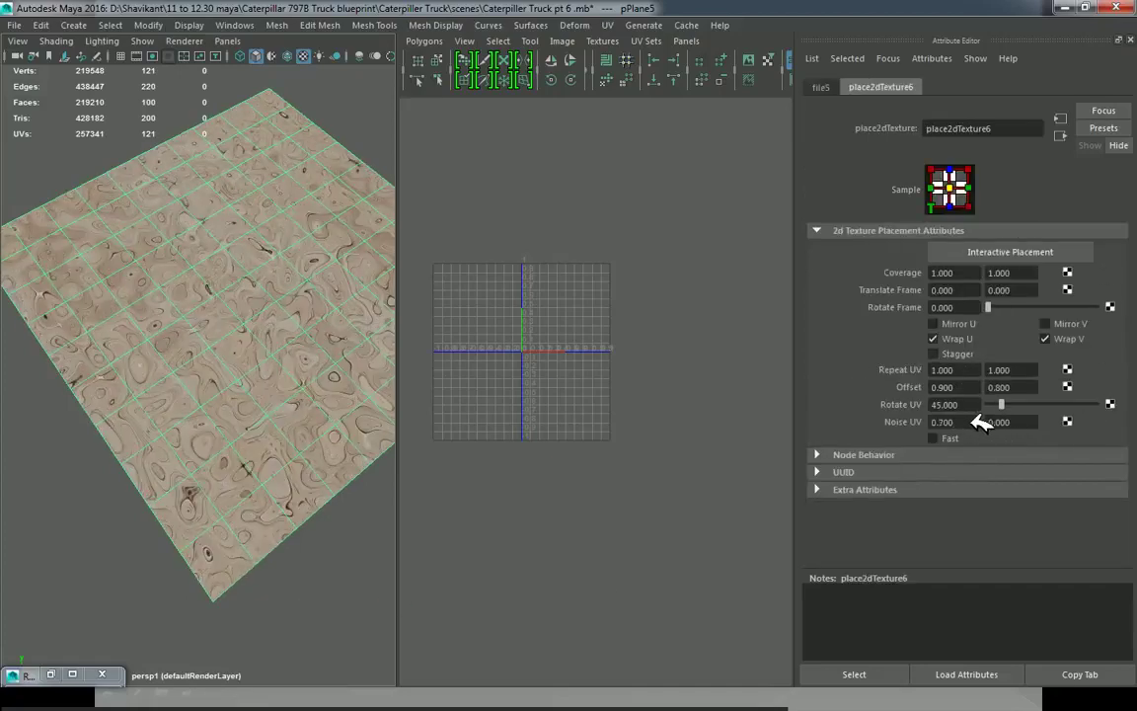
{"action": "left_click_drag", "start_coordinate": [385, 420], "coordinate": [266, 381], "text": "alt"}
{"action": "left_click", "coordinate": [292, 564]}
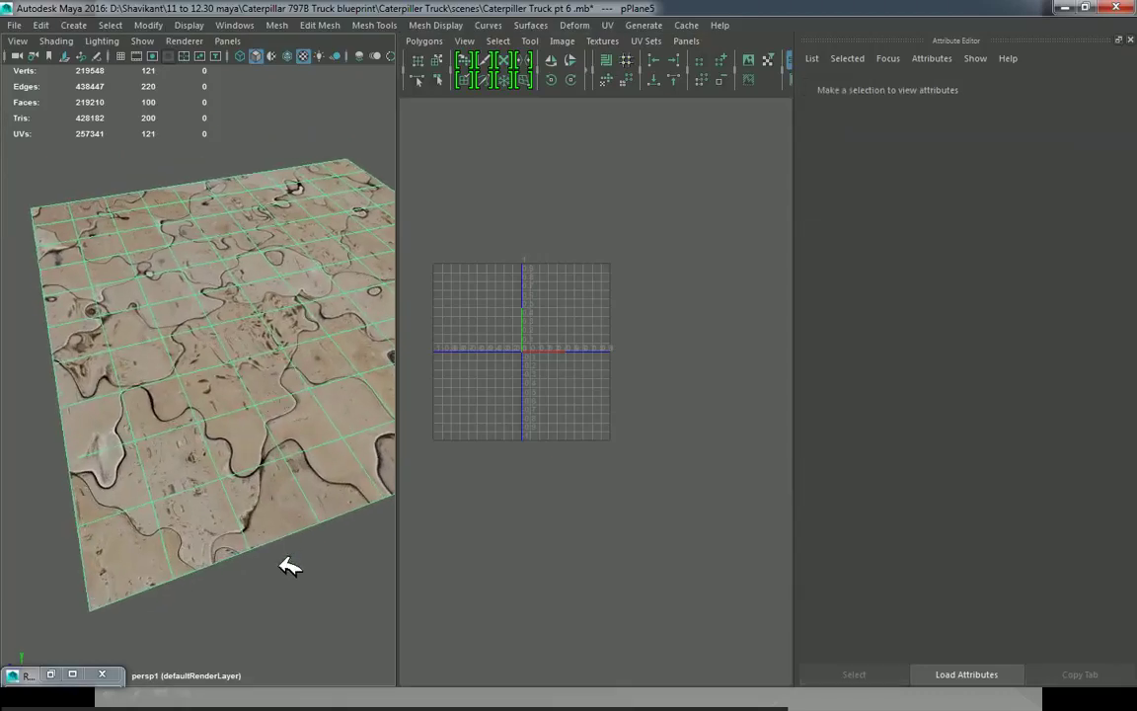
{"action": "right_click_drag", "start_coordinate": [292, 564], "coordinate": [378, 617], "text": "alt"}
{"action": "left_click_drag", "start_coordinate": [378, 617], "coordinate": [330, 568], "text": "alt"}
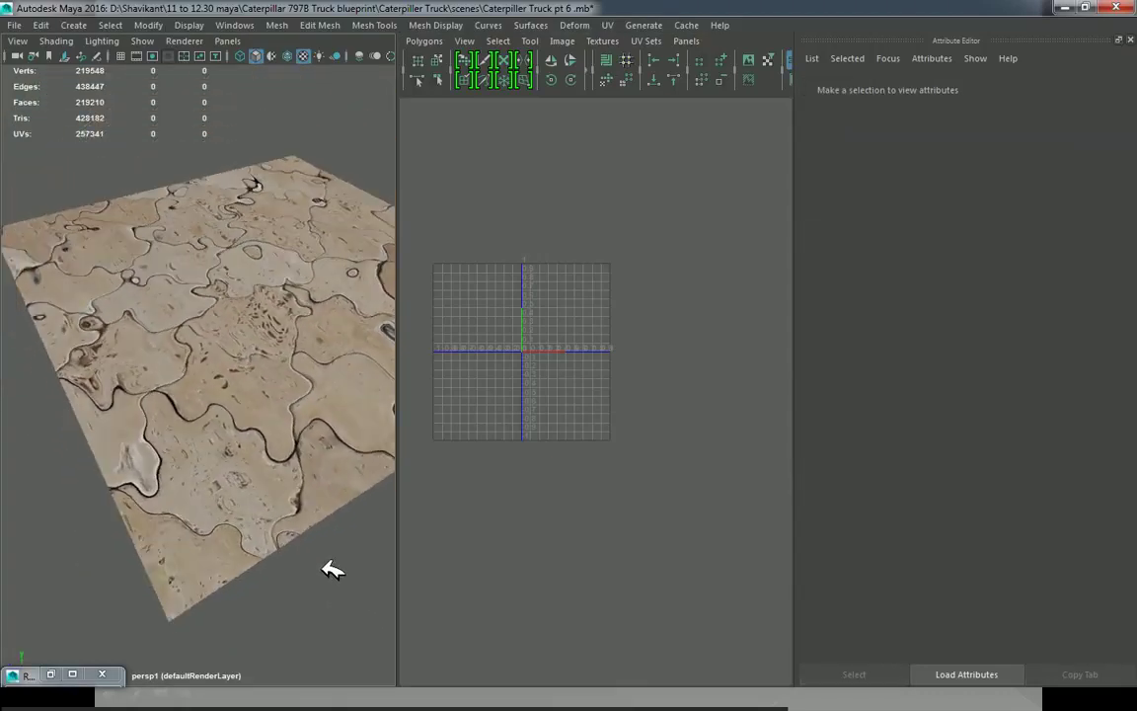
{"action": "left_click", "coordinate": [250, 424]}
{"action": "right_click_drag", "start_coordinate": [242, 311], "coordinate": [234, 609]}
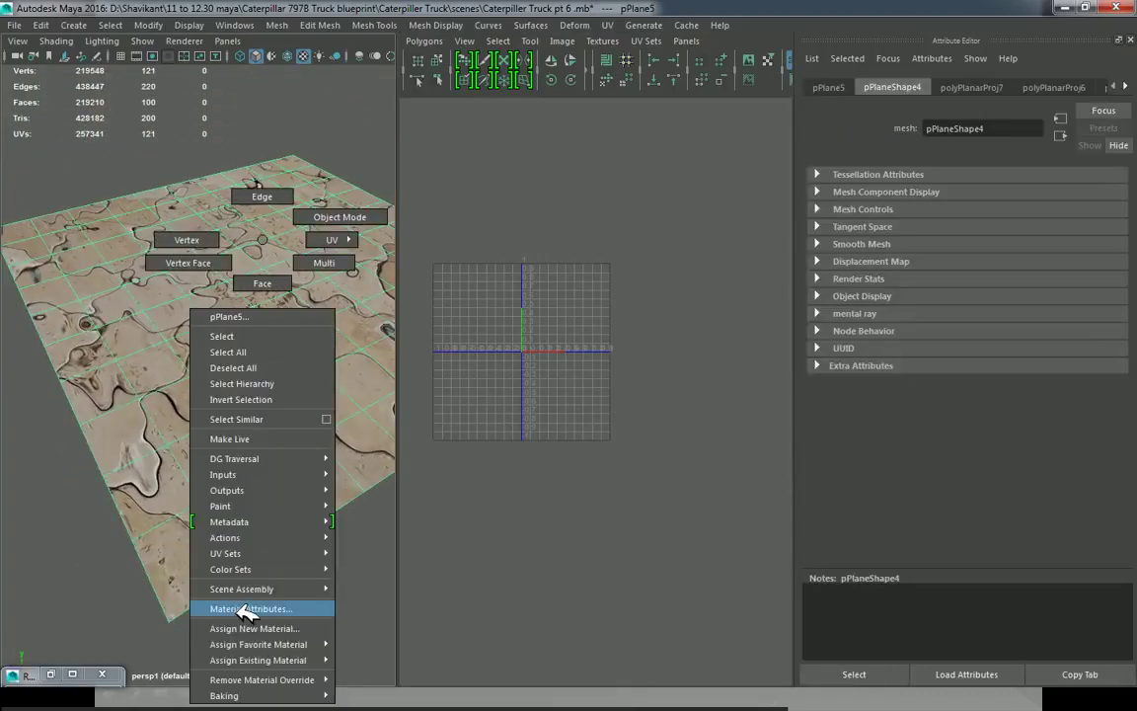
{"action": "left_click", "coordinate": [1101, 265]}
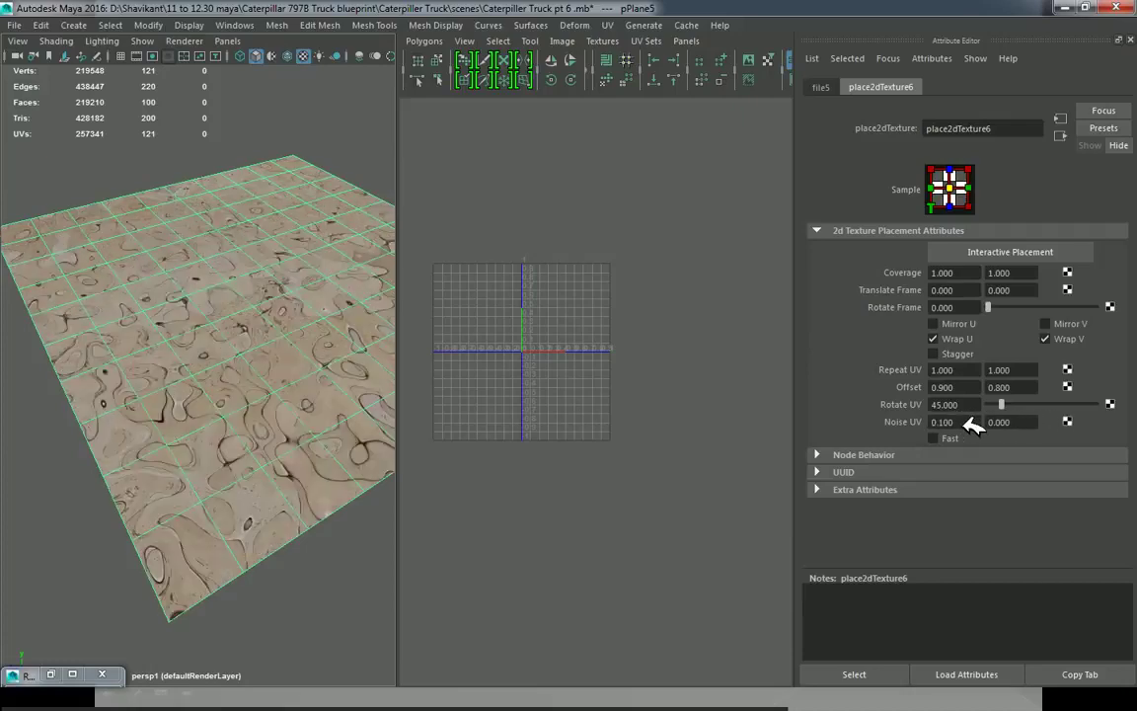
{"action": "left_click_drag", "start_coordinate": [978, 422], "coordinate": [720, 436]}
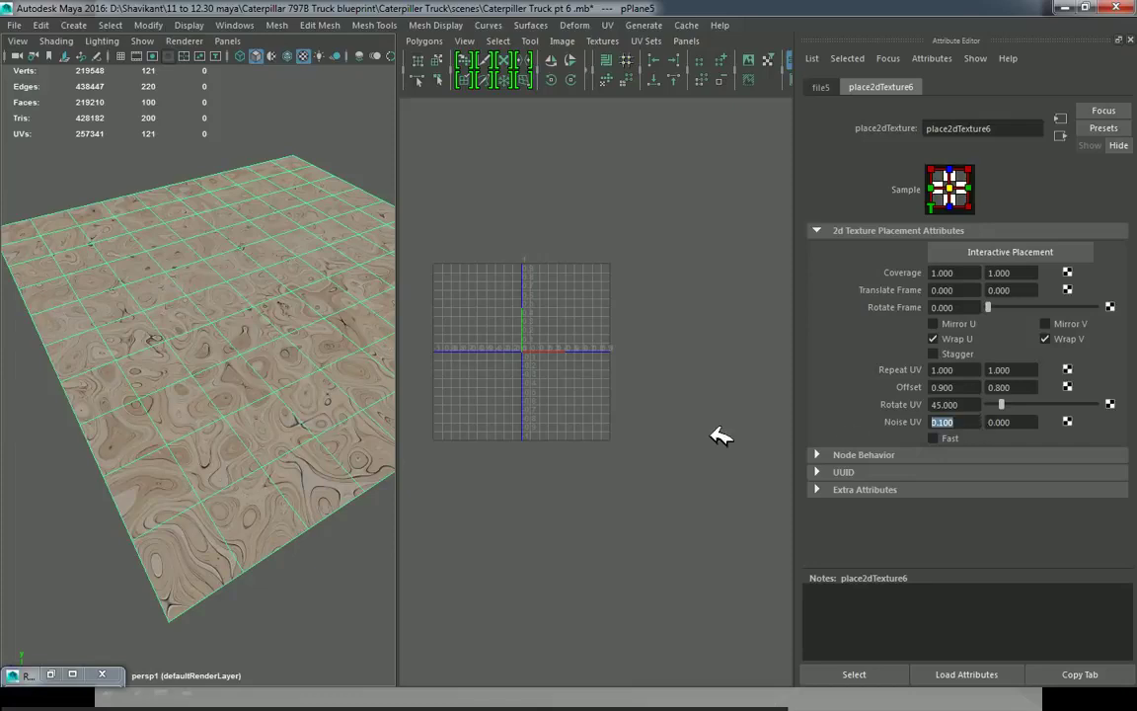
{"action": "type", "text": "0.1"}
{"action": "key", "text": "Return"}
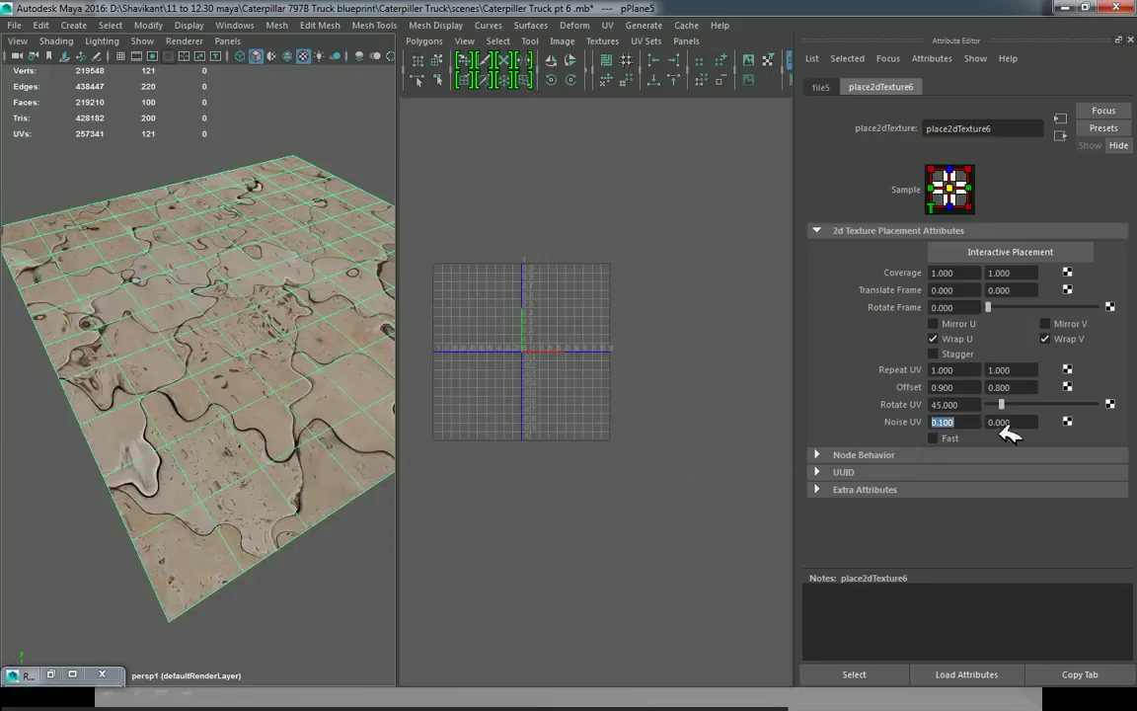
{"action": "left_click_drag", "start_coordinate": [953, 423], "coordinate": [879, 429]}
{"action": "key", "text": "Return"}
{"action": "right_click_drag", "start_coordinate": [248, 396], "coordinate": [348, 566], "text": "alt"}
{"action": "left_click", "coordinate": [348, 566]}
{"action": "left_click_drag", "start_coordinate": [302, 480], "coordinate": [322, 517], "text": "alt"}
{"action": "mouse_move", "coordinate": [322, 517]}
{"action": "right_mouse_down", "text": "alt"}
{"action": "mouse_move", "coordinate": [333, 510]}
{"action": "mouse_move", "coordinate": [235, 464]}
{"action": "mouse_move", "coordinate": [259, 507]}
{"action": "right_mouse_up", "text": "alt"}
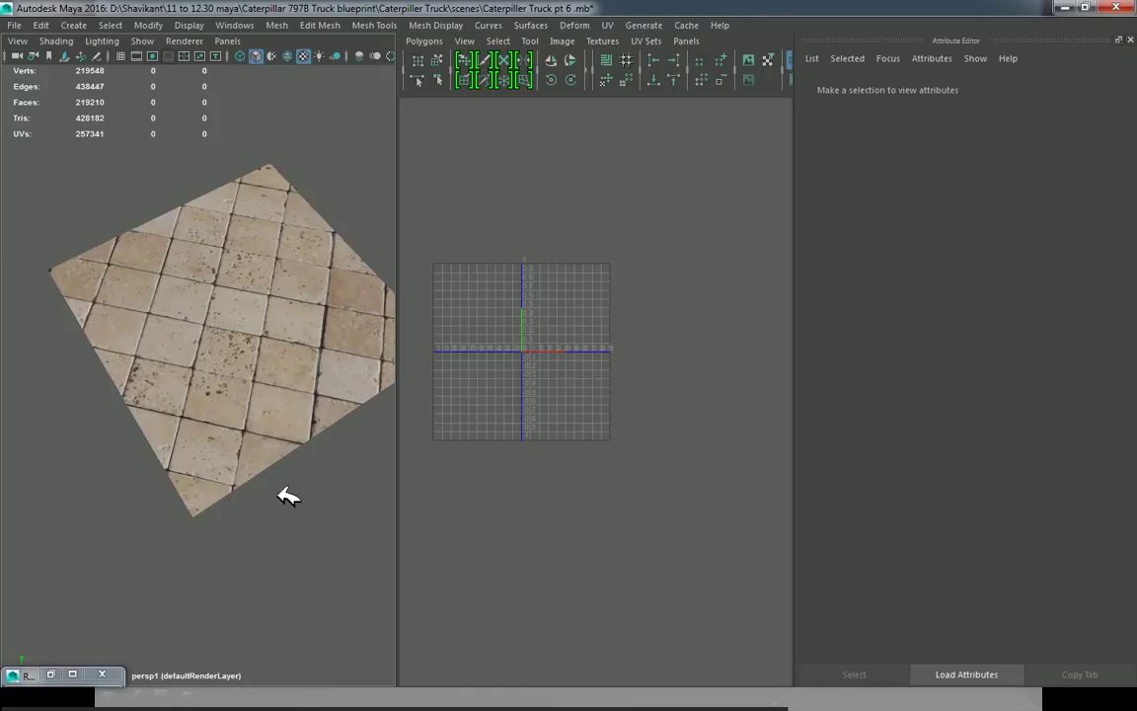
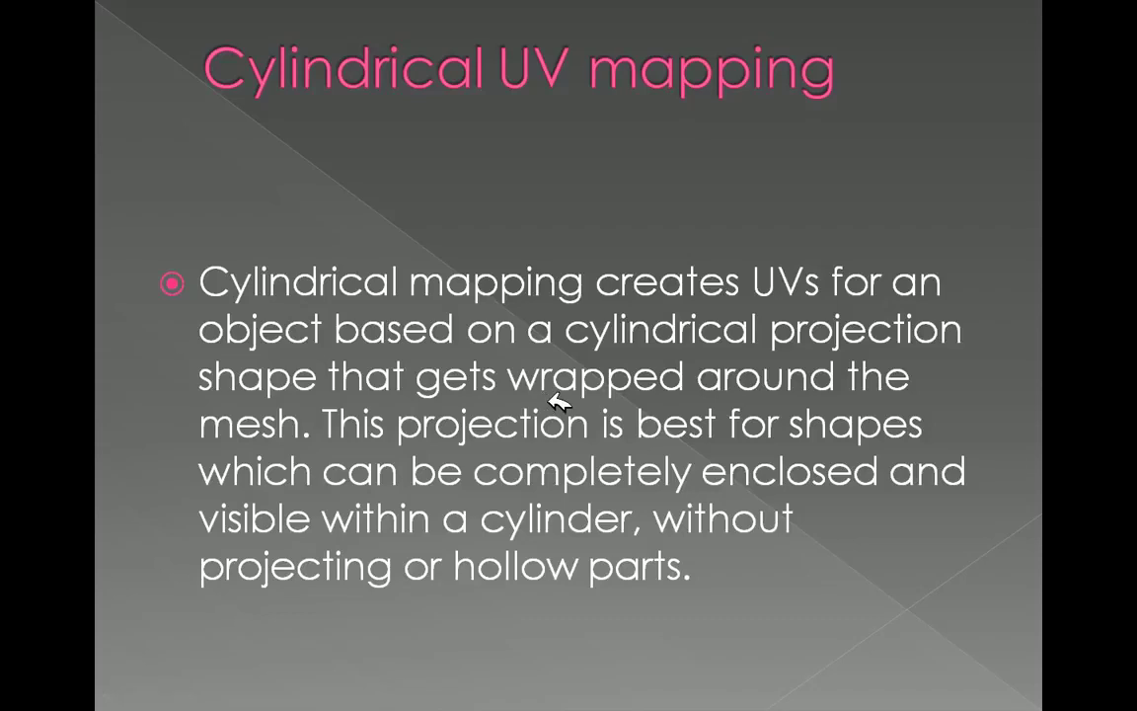
Step: Advance the slideshow past the documentation images to the Maya UV menu screenshot
{"action": "left_click", "coordinate": [626, 285]}
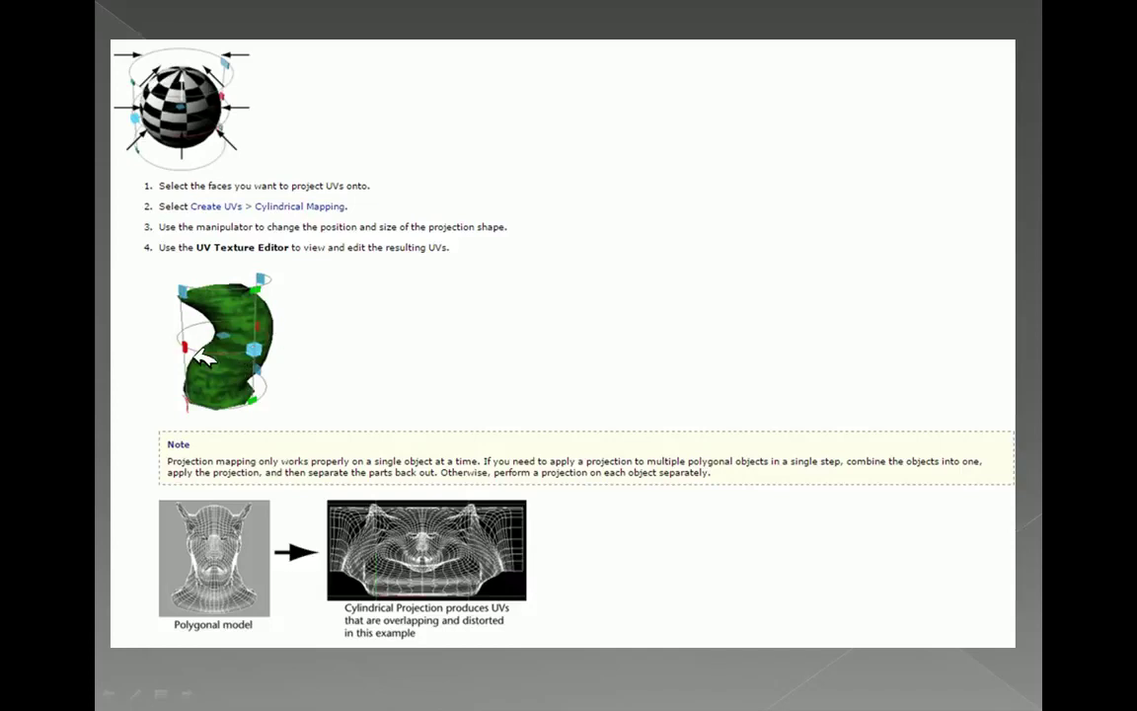
{"action": "left_click", "coordinate": [347, 343]}
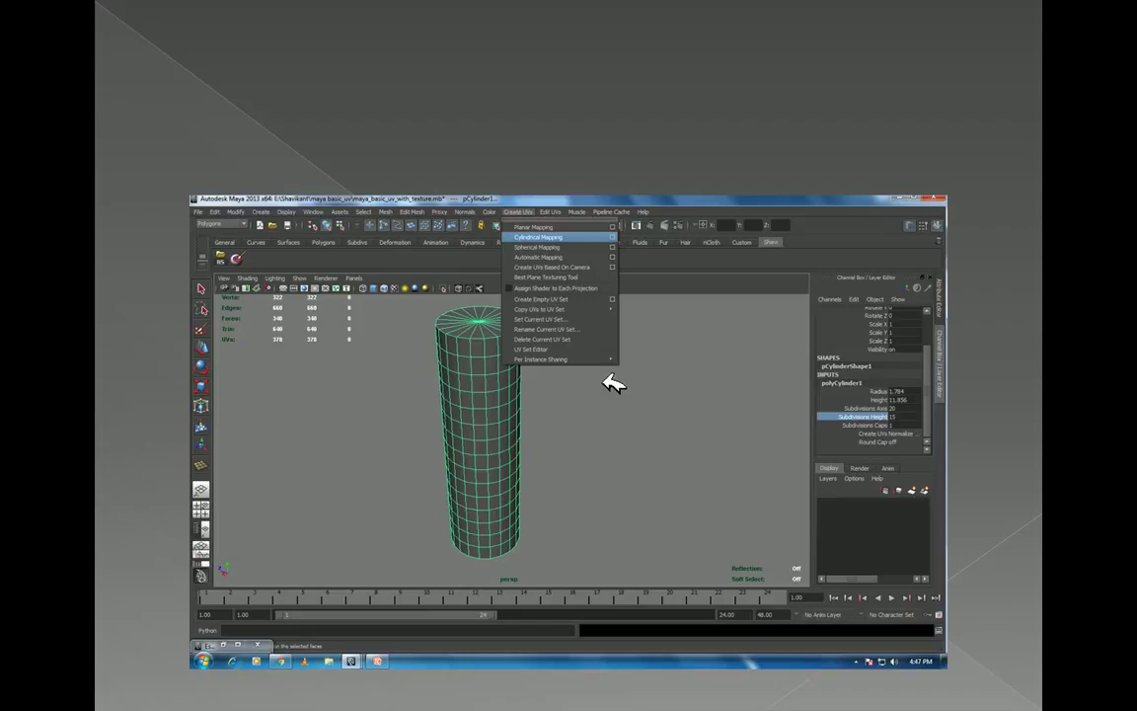
Step: Step through the cylindrical mapping options, projection manipulator and log-texture UV layout slides
{"action": "left_click", "coordinate": [613, 384]}
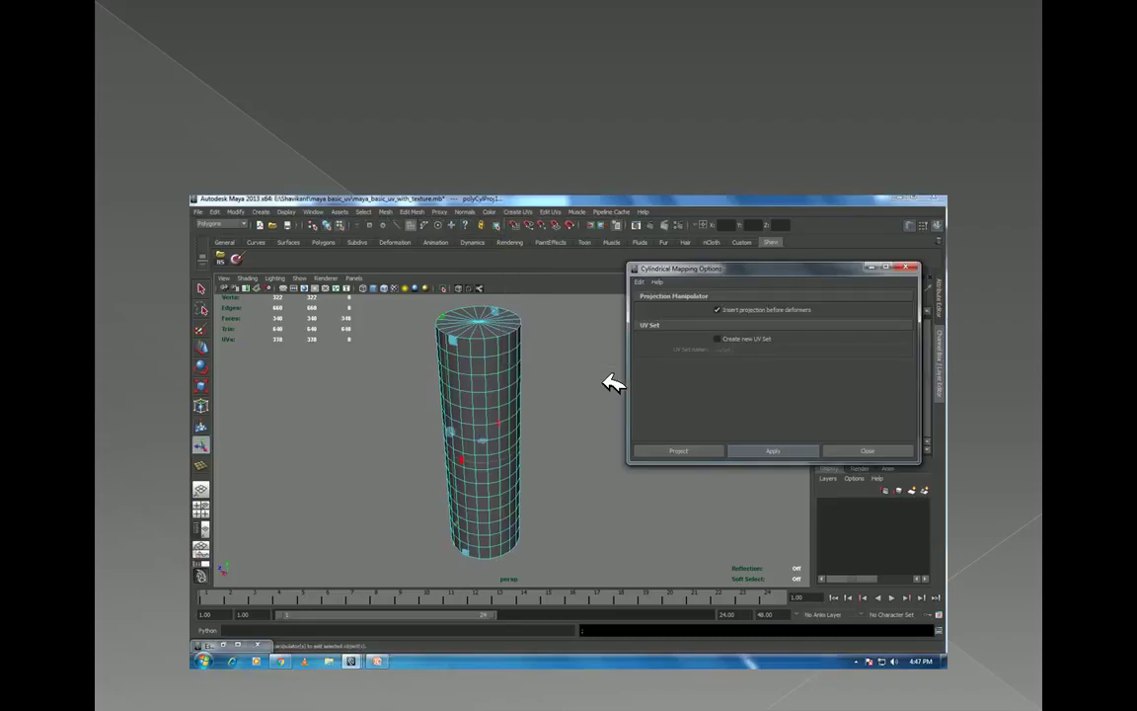
{"action": "left_click", "coordinate": [613, 383]}
{"action": "left_click", "coordinate": [612, 387]}
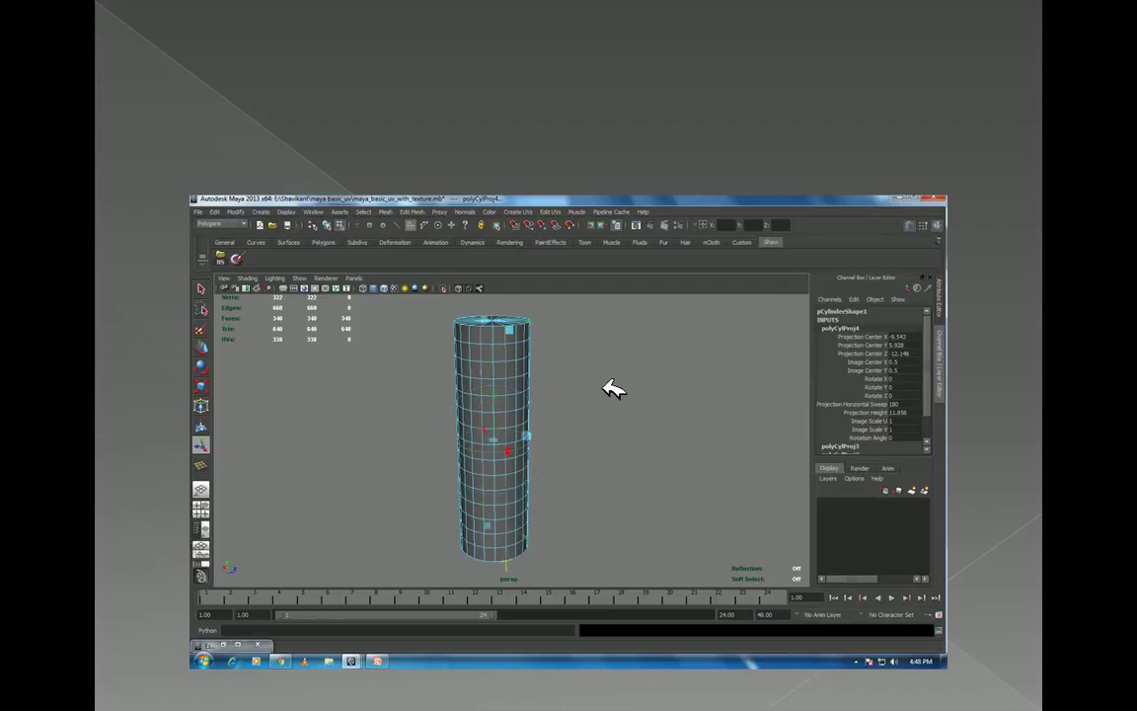
{"action": "left_click", "coordinate": [614, 375]}
{"action": "left_click", "coordinate": [602, 325]}
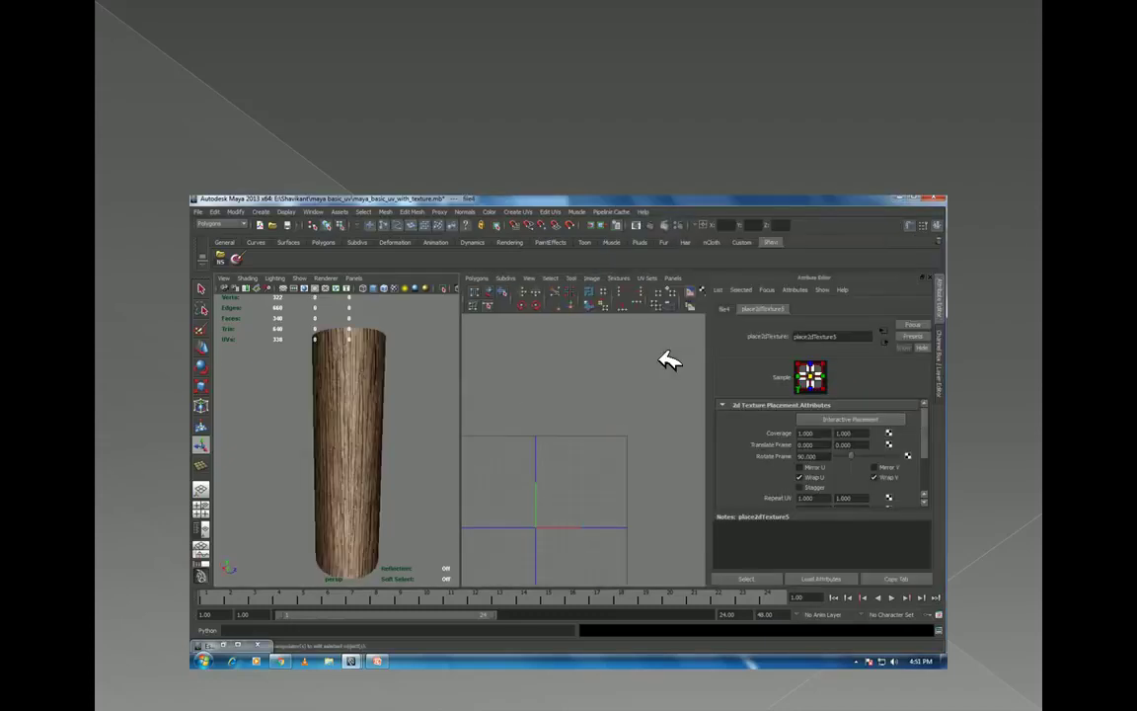
{"action": "left_click", "coordinate": [426, 391]}
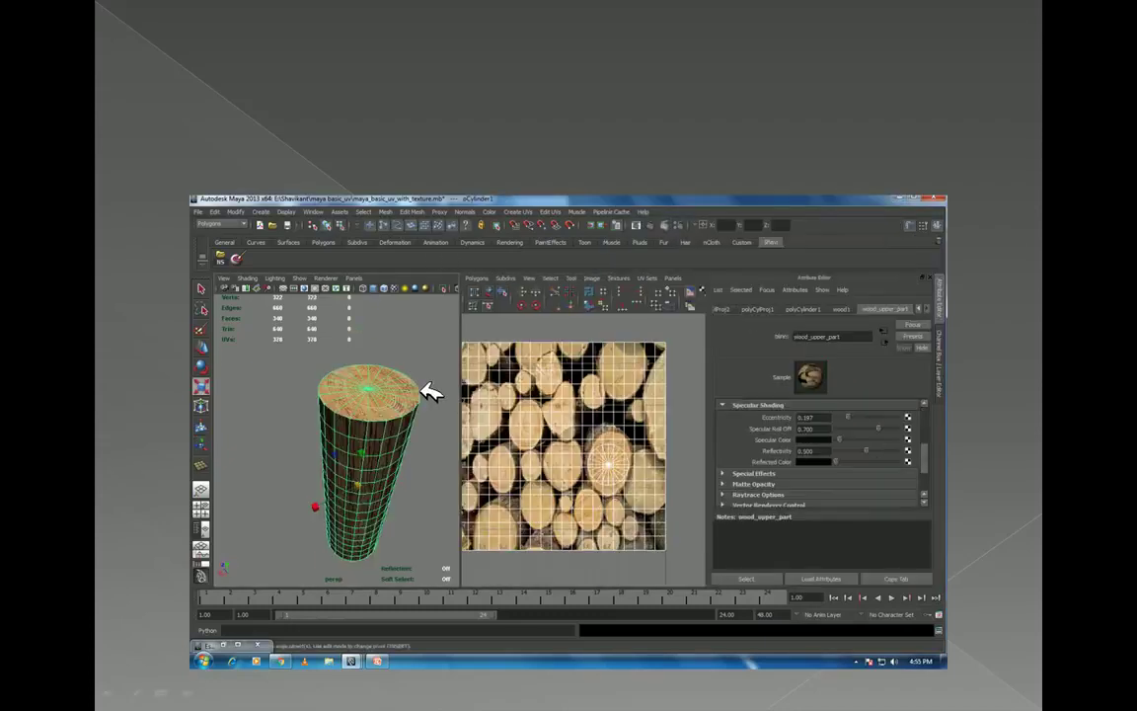
Step: Continue through the wood-textured cylinder slides to the two wood cylinders slide
{"action": "left_click", "coordinate": [635, 449]}
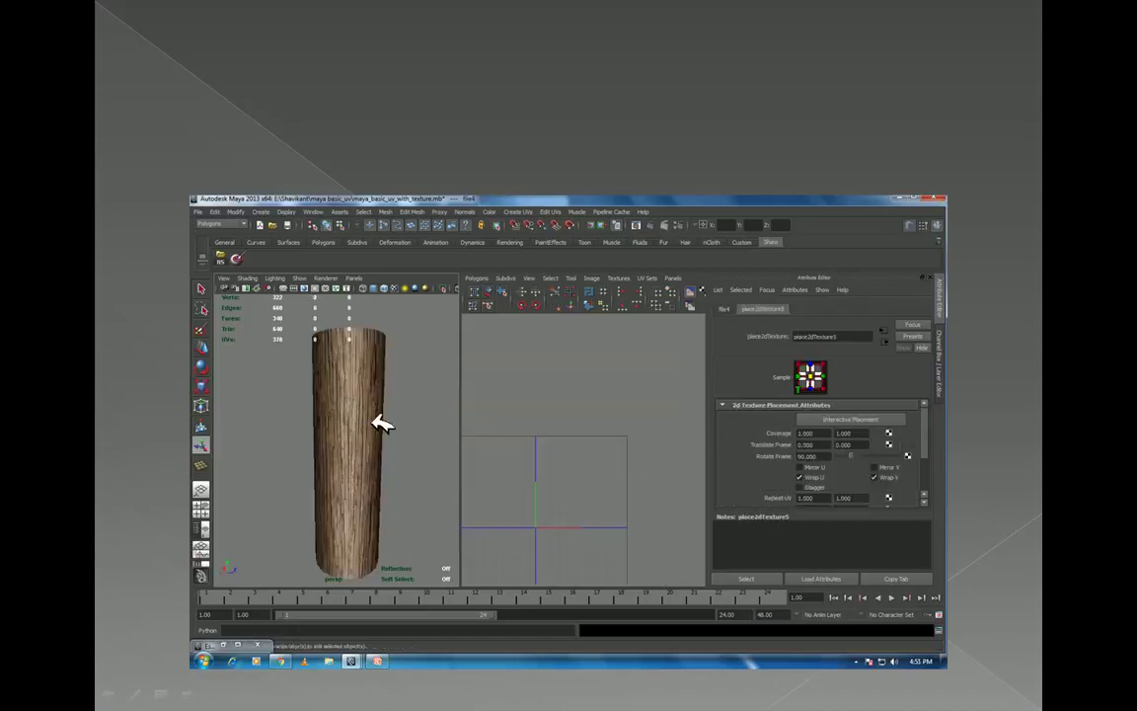
{"action": "left_click", "coordinate": [382, 425]}
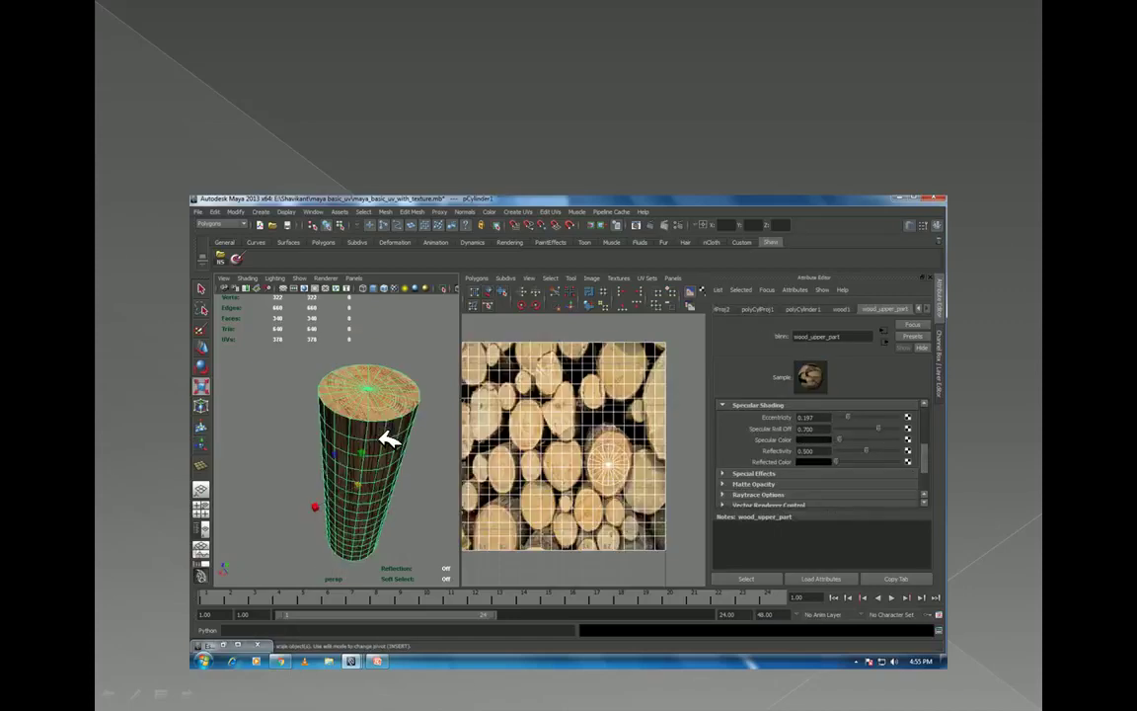
{"action": "left_click", "coordinate": [637, 446]}
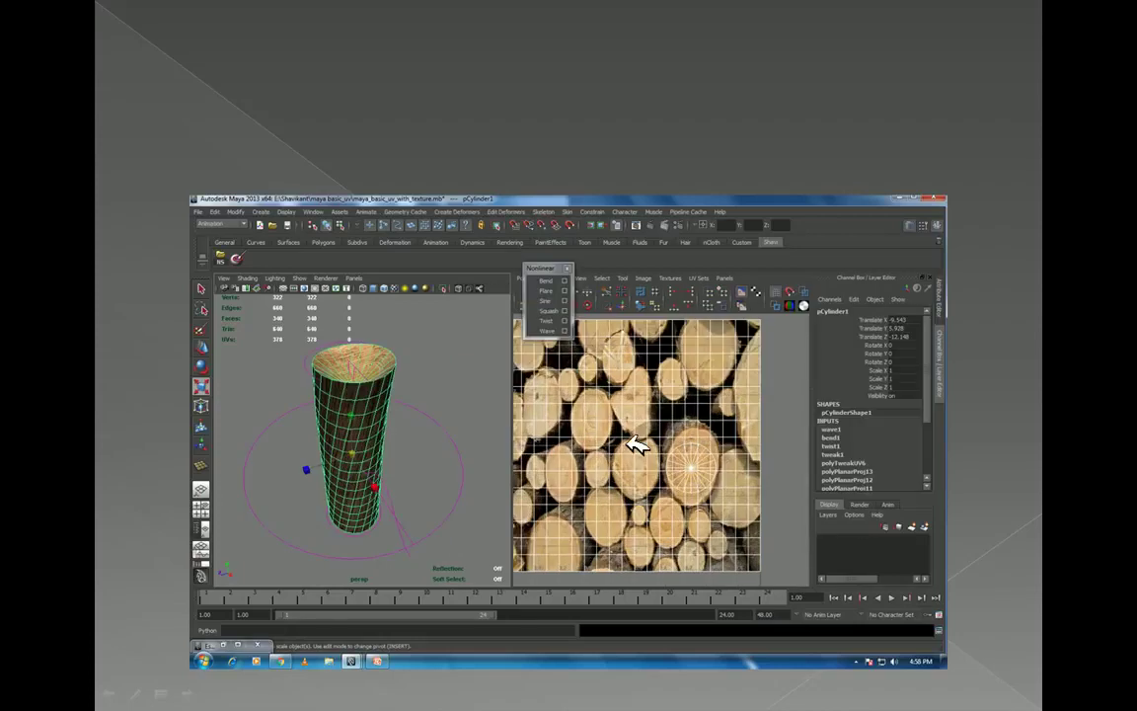
{"action": "left_click", "coordinate": [637, 446]}
{"action": "left_click", "coordinate": [636, 446]}
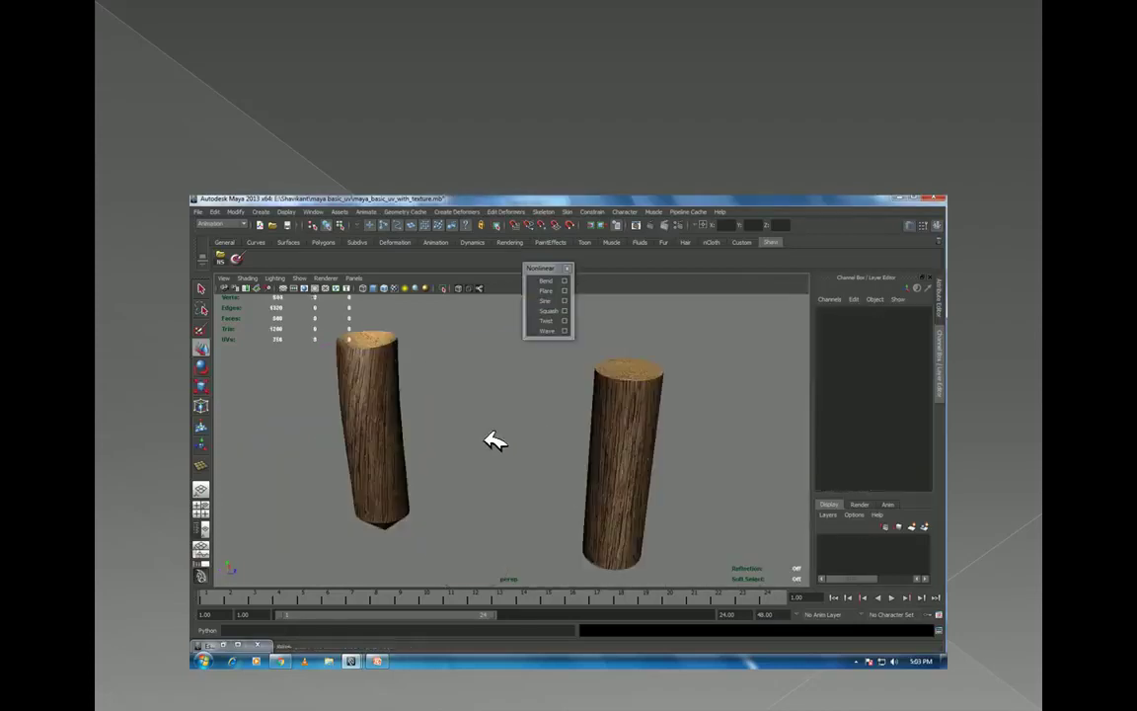
{"action": "left_click", "coordinate": [490, 441]}
{"action": "key", "text": "Left"}
Step: In Maya, create a poly cylinder from the marking menu and scale it taller in Y
{"action": "key", "text": "alt+Tab"}
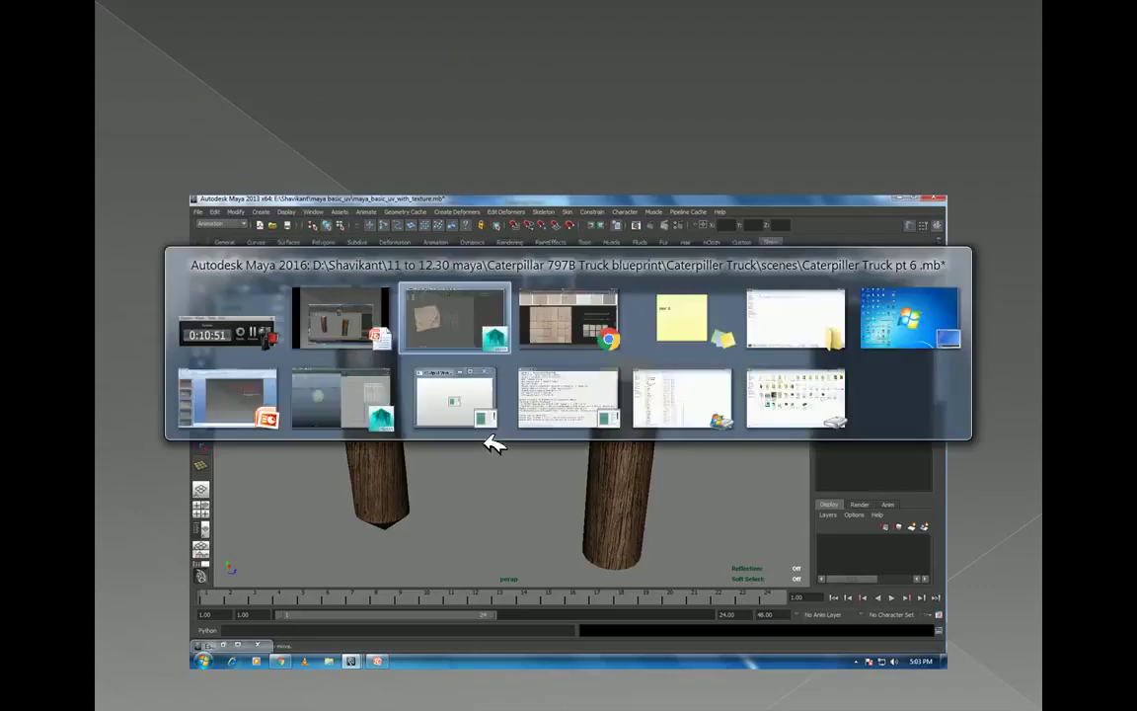
{"action": "mouse_move", "coordinate": [225, 383]}
{"action": "left_mouse_down", "text": "alt"}
{"action": "mouse_move", "coordinate": [222, 427]}
{"action": "mouse_move", "coordinate": [258, 479]}
{"action": "mouse_move", "coordinate": [248, 457]}
{"action": "mouse_move", "coordinate": [272, 518]}
{"action": "left_mouse_up", "text": "alt"}
{"action": "right_click_drag", "start_coordinate": [273, 461], "coordinate": [187, 465], "text": "shift"}
{"action": "mouse_move", "coordinate": [249, 490]}
{"action": "right_mouse_down", "text": "alt"}
{"action": "mouse_move", "coordinate": [206, 474]}
{"action": "mouse_move", "coordinate": [215, 462]}
{"action": "right_mouse_up", "text": "alt"}
{"action": "key", "text": "f"}
{"action": "mouse_move", "coordinate": [208, 457]}
{"action": "left_mouse_down", "text": "alt"}
{"action": "mouse_move", "coordinate": [215, 363]}
{"action": "mouse_move", "coordinate": [246, 498]}
{"action": "left_mouse_up", "text": "alt"}
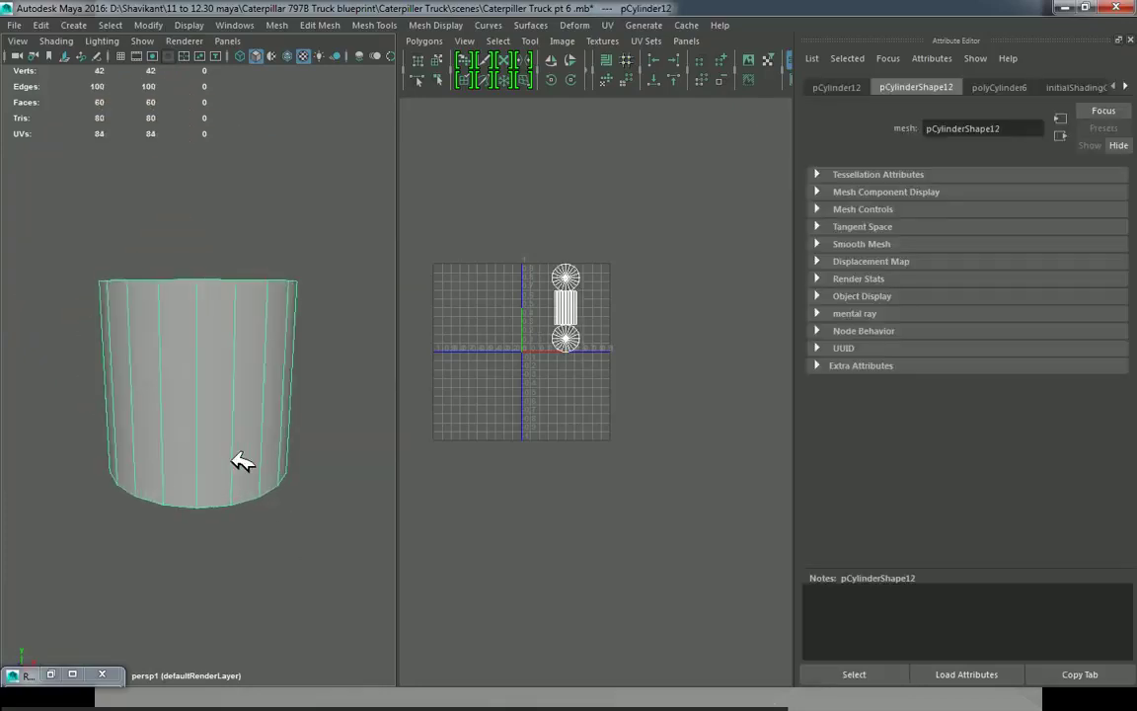
{"action": "mouse_move", "coordinate": [168, 444]}
{"action": "left_mouse_down", "text": "alt"}
{"action": "mouse_move", "coordinate": [201, 430]}
{"action": "mouse_move", "coordinate": [191, 418]}
{"action": "left_mouse_up", "text": "alt"}
{"action": "key", "text": "r"}
{"action": "mouse_move", "coordinate": [202, 304]}
{"action": "left_mouse_down"}
{"action": "mouse_move", "coordinate": [209, 238]}
{"action": "mouse_move", "coordinate": [197, 418]}
{"action": "left_mouse_up"}
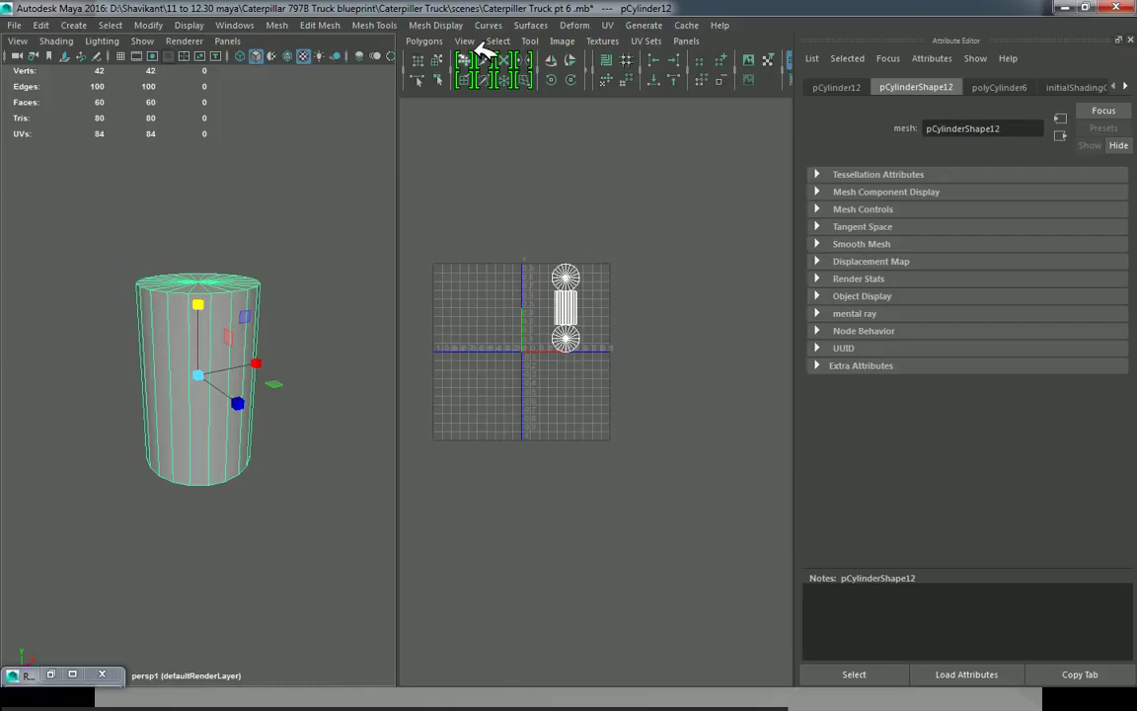
Step: Apply a cylindrical UV projection to the cylinder and extend its horizontal sweep to 360°
{"action": "left_click", "coordinate": [607, 25]}
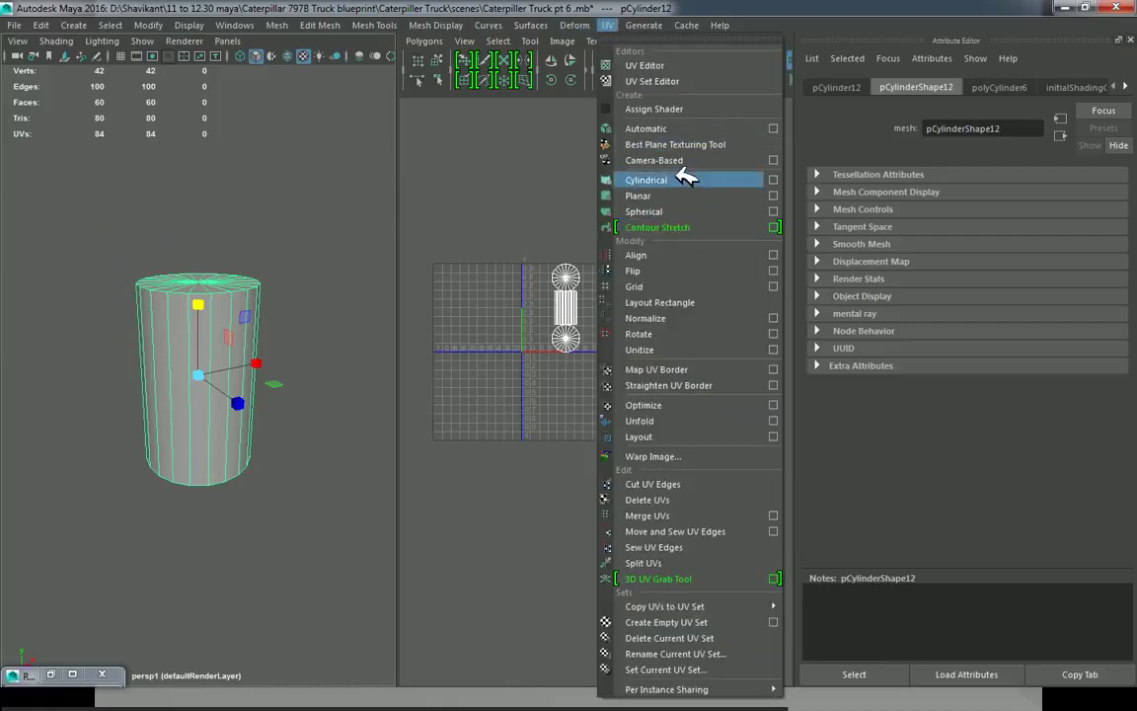
{"action": "left_click", "coordinate": [686, 178]}
{"action": "mouse_move", "coordinate": [355, 322]}
{"action": "left_mouse_down", "text": "alt"}
{"action": "mouse_move", "coordinate": [241, 362]}
{"action": "mouse_move", "coordinate": [227, 420]}
{"action": "mouse_move", "coordinate": [292, 401]}
{"action": "left_mouse_up", "text": "alt"}
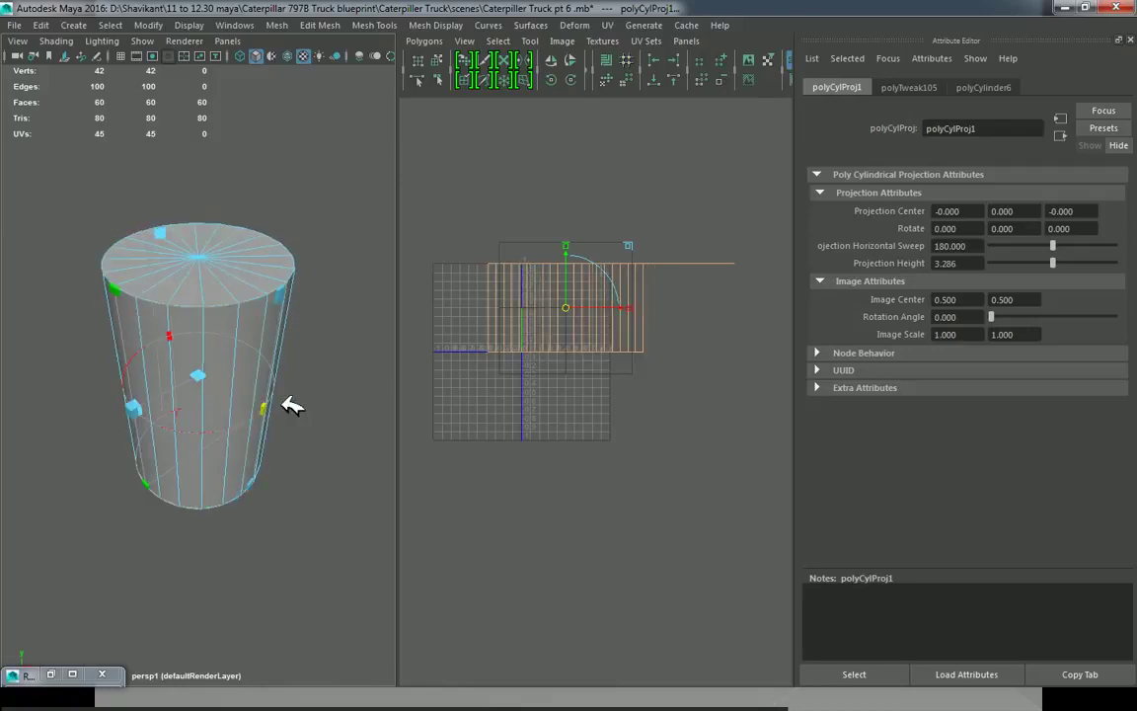
{"action": "mouse_move", "coordinate": [296, 325]}
{"action": "left_mouse_down", "text": "alt"}
{"action": "mouse_move", "coordinate": [216, 370]}
{"action": "mouse_move", "coordinate": [325, 394]}
{"action": "mouse_move", "coordinate": [279, 411]}
{"action": "left_mouse_up", "text": "alt"}
{"action": "mouse_move", "coordinate": [355, 368]}
{"action": "left_mouse_down", "text": "alt"}
{"action": "mouse_move", "coordinate": [274, 356]}
{"action": "mouse_move", "coordinate": [108, 261]}
{"action": "left_mouse_up", "text": "alt"}
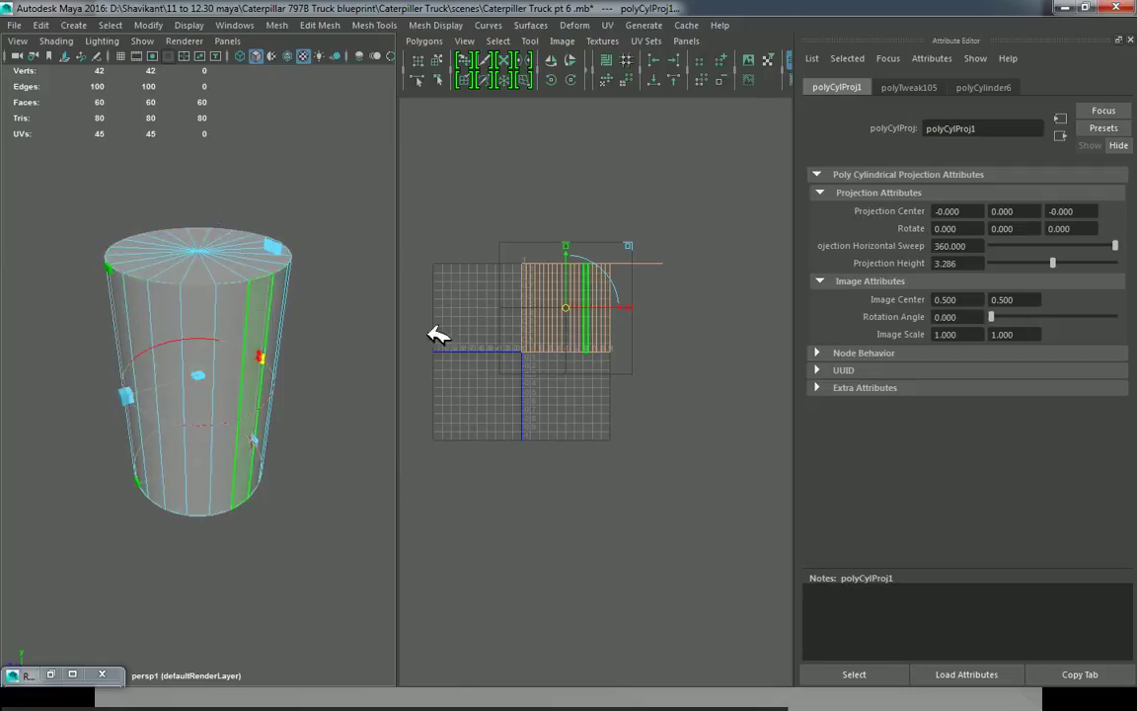
{"action": "scroll", "coordinate": [568, 310], "scroll_direction": "up", "scroll_amount": 2}
{"action": "right_click_drag", "start_coordinate": [557, 283], "coordinate": [614, 281]}
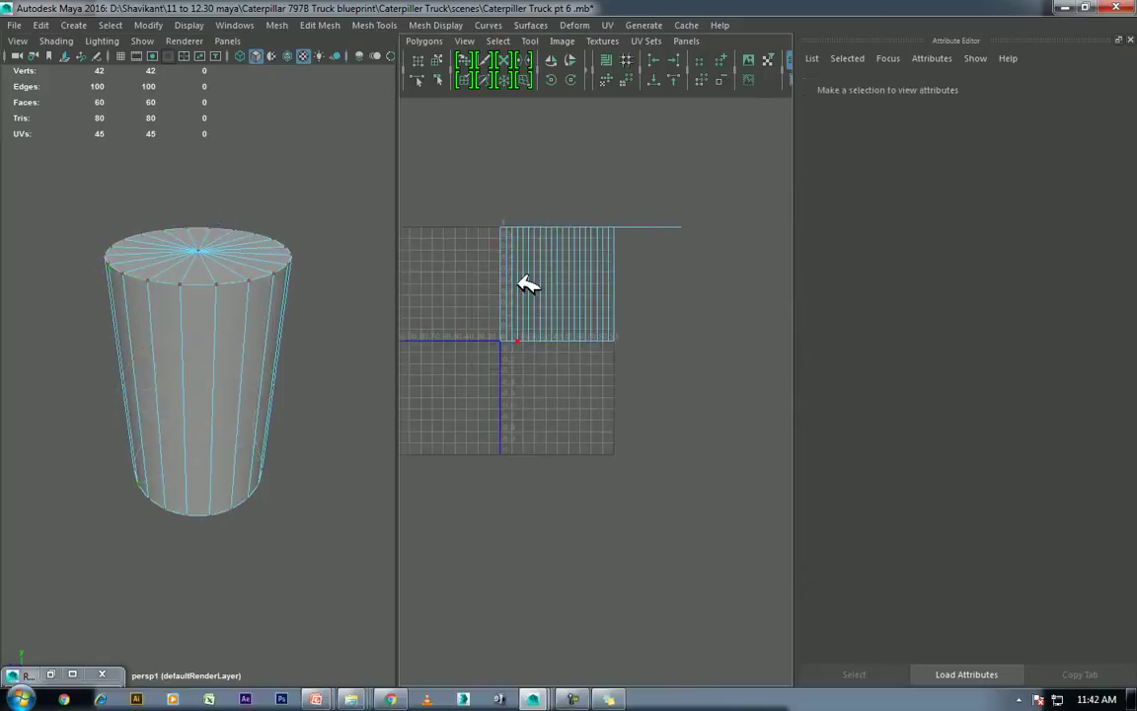
Step: Select the top and bottom centre vertices and convert them to the cap faces
{"action": "left_click_drag", "start_coordinate": [213, 299], "coordinate": [210, 296], "text": "alt"}
{"action": "right_click_drag", "start_coordinate": [210, 296], "coordinate": [138, 260]}
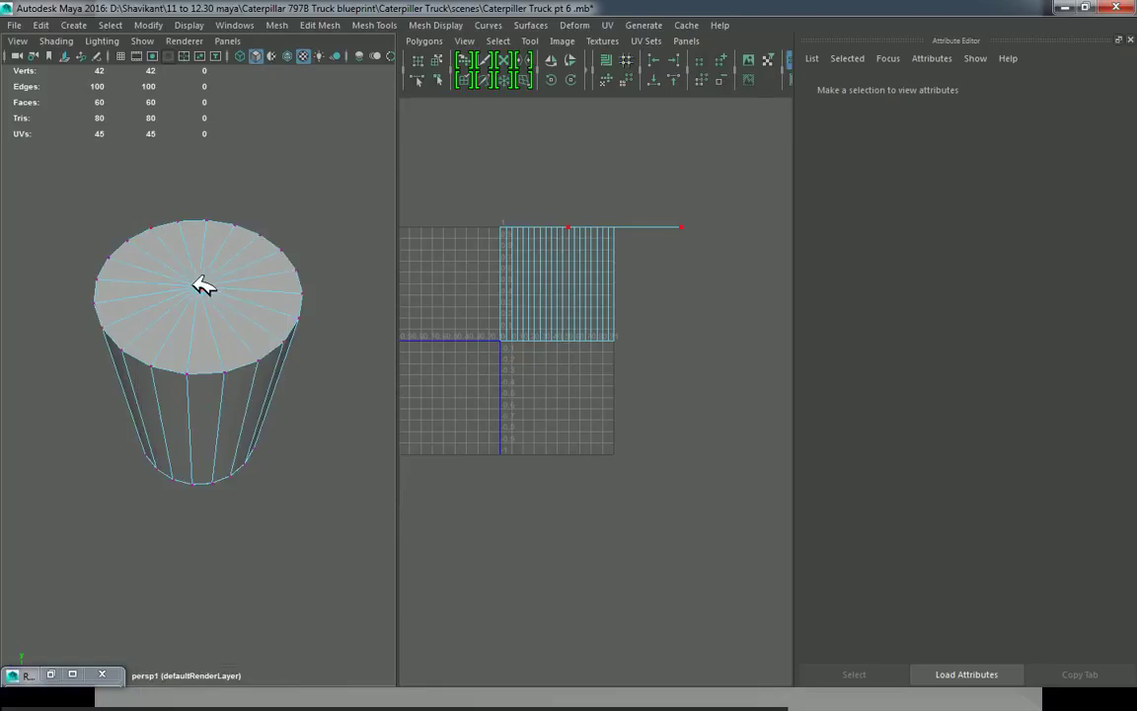
{"action": "left_click", "coordinate": [209, 287]}
{"action": "mouse_move", "coordinate": [208, 286]}
{"action": "left_mouse_down", "text": "alt"}
{"action": "mouse_move", "coordinate": [234, 382]}
{"action": "mouse_move", "coordinate": [223, 426]}
{"action": "left_mouse_up", "text": "alt"}
{"action": "left_click", "coordinate": [187, 440], "text": "shift"}
{"action": "left_click_drag", "start_coordinate": [254, 299], "coordinate": [237, 379], "text": "alt"}
{"action": "right_click_drag", "start_coordinate": [242, 193], "coordinate": [254, 309], "text": "ctrl"}
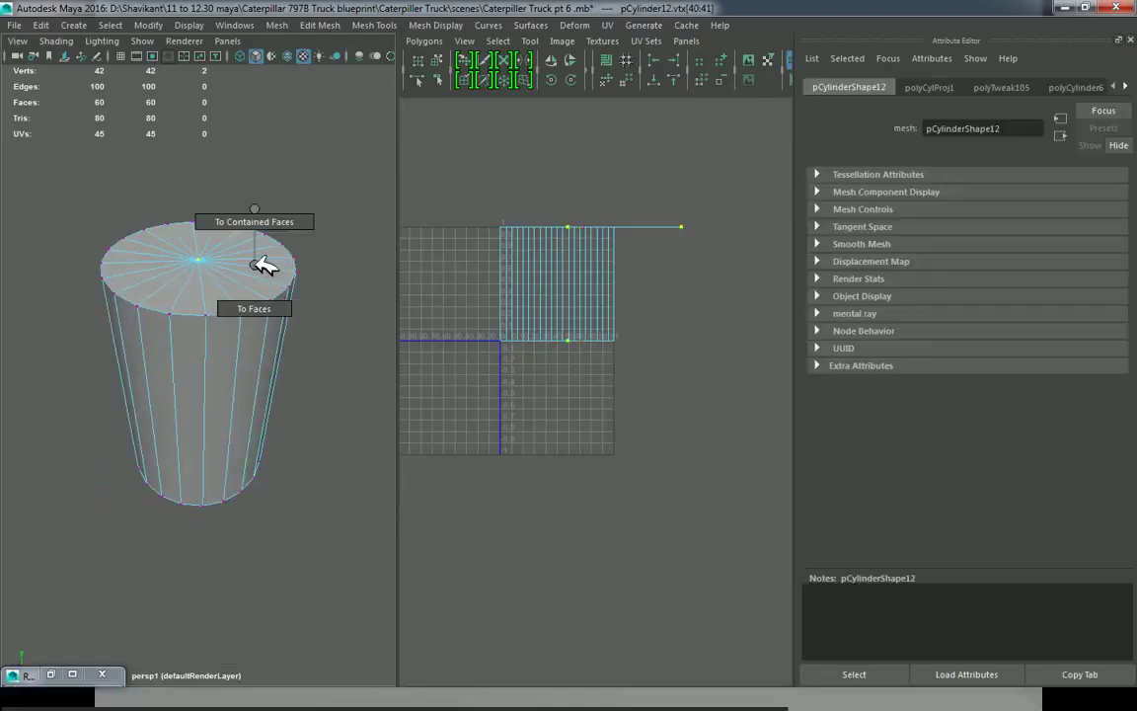
Step: Give the caps a Y-axis planar UV projection and stretch the UV shells wider
{"action": "left_click", "coordinate": [607, 25]}
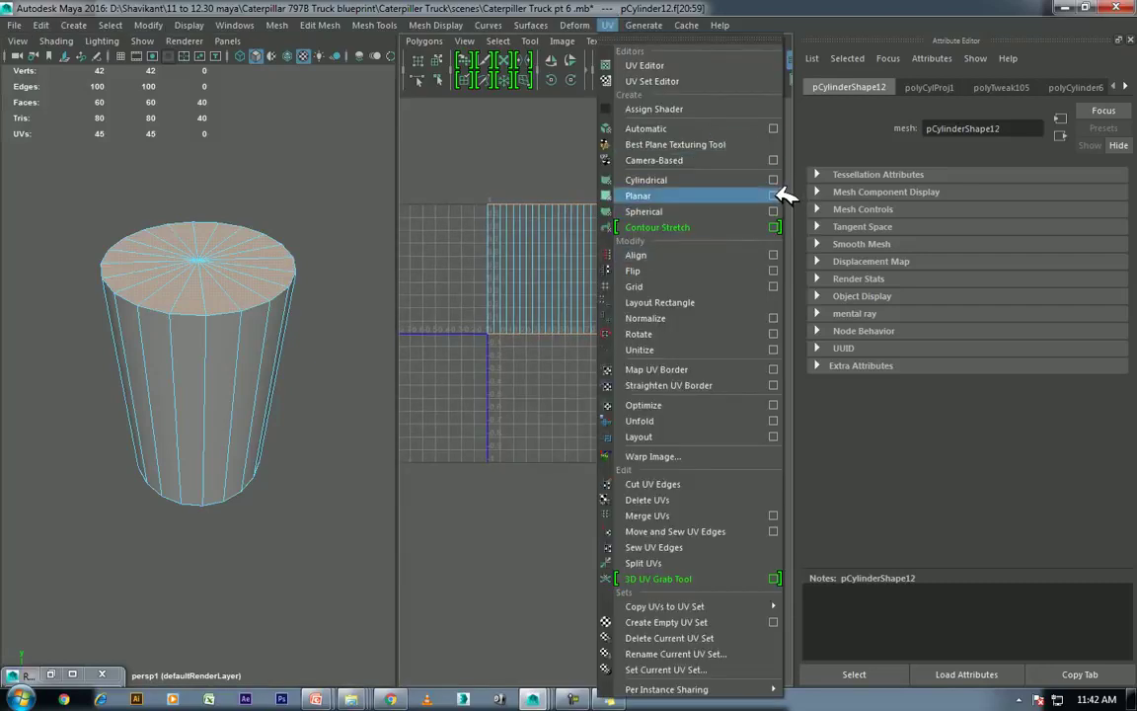
{"action": "left_click", "coordinate": [774, 195]}
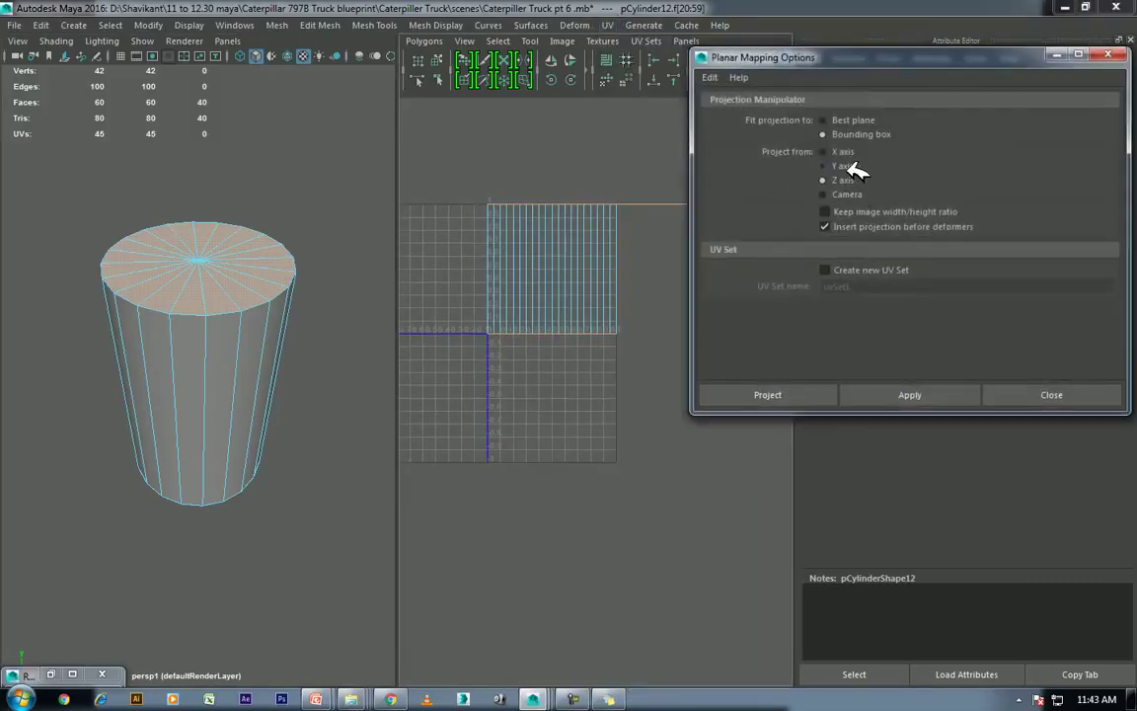
{"action": "left_click", "coordinate": [908, 394]}
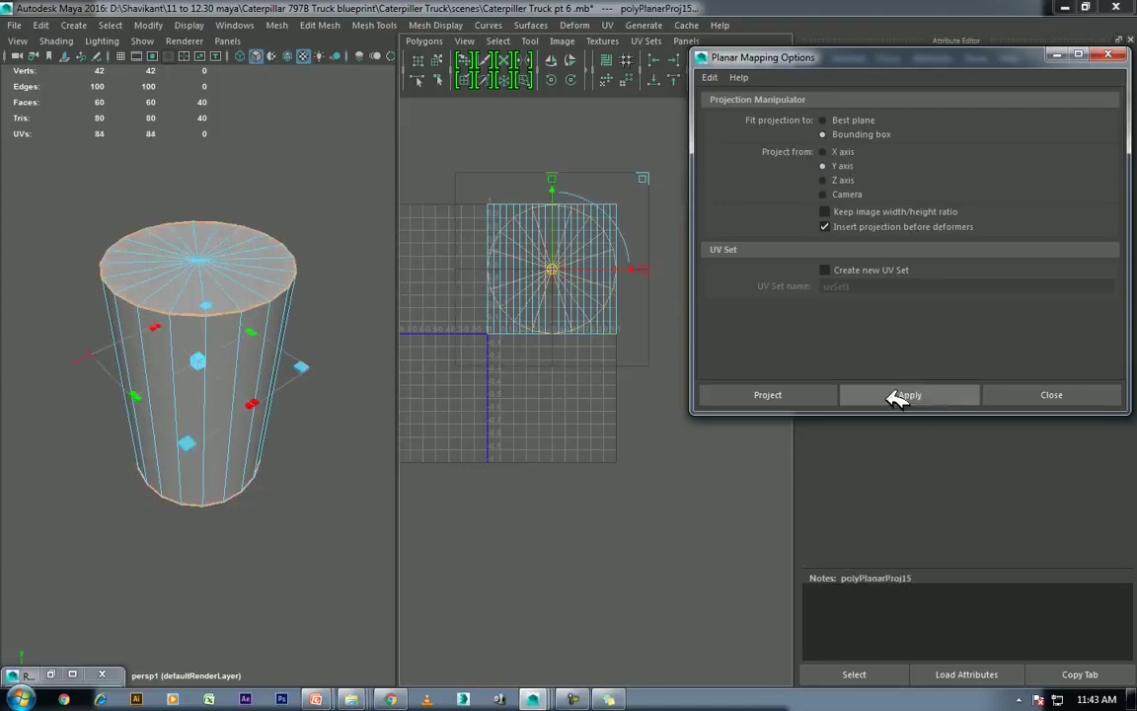
{"action": "left_click", "coordinate": [1051, 394]}
{"action": "mouse_move", "coordinate": [533, 301]}
{"action": "right_mouse_down"}
{"action": "mouse_move", "coordinate": [674, 326]}
{"action": "mouse_move", "coordinate": [711, 262]}
{"action": "right_mouse_up"}
{"action": "left_click_drag", "start_coordinate": [571, 375], "coordinate": [551, 203]}
{"action": "scroll", "coordinate": [592, 373], "scroll_direction": "down", "scroll_amount": 3}
Step: Lay out the UV shells, rotate them 90° counterclockwise so the strip lies horizontal, then deselect
{"action": "right_click", "coordinate": [570, 366], "text": "shift"}
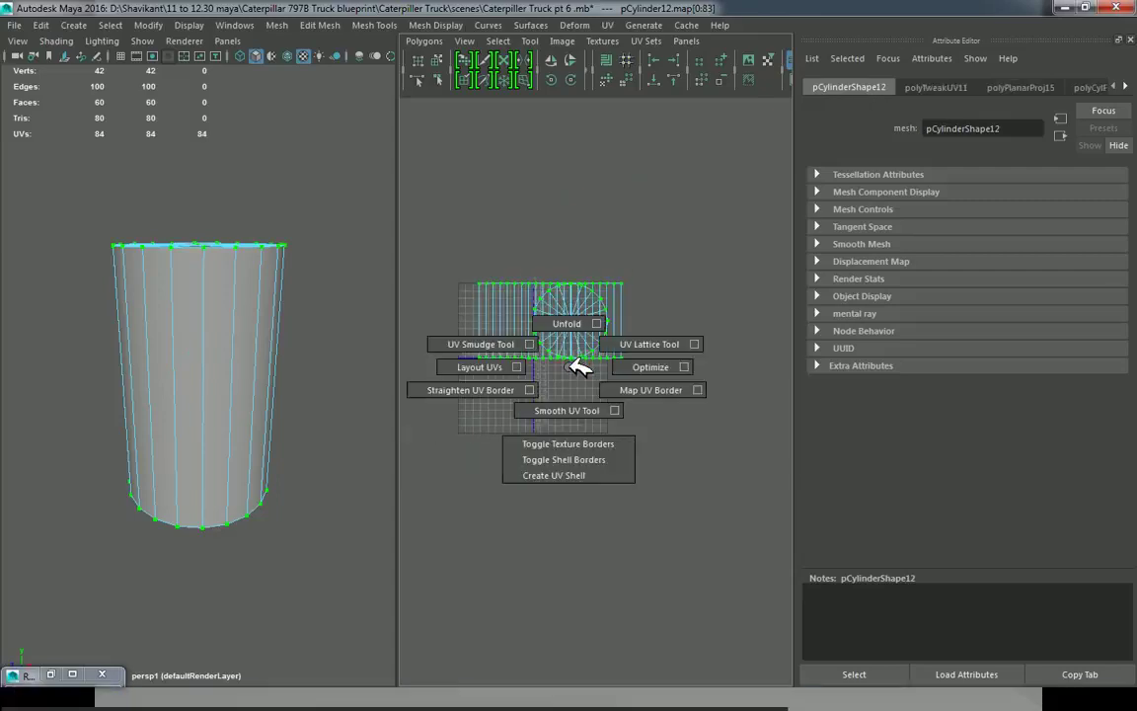
{"action": "right_click_drag", "start_coordinate": [580, 367], "coordinate": [482, 364], "text": "shift"}
{"action": "right_click_drag", "start_coordinate": [553, 274], "coordinate": [595, 387], "text": "alt"}
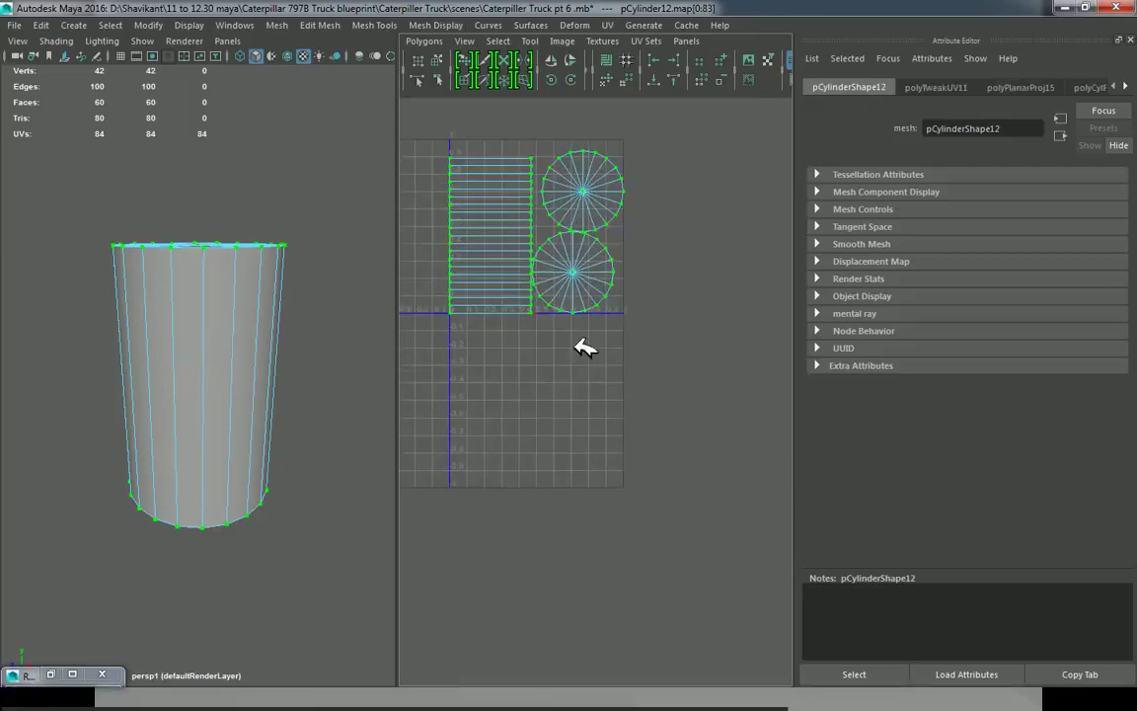
{"action": "left_click", "coordinate": [549, 65]}
{"action": "left_click", "coordinate": [549, 65]}
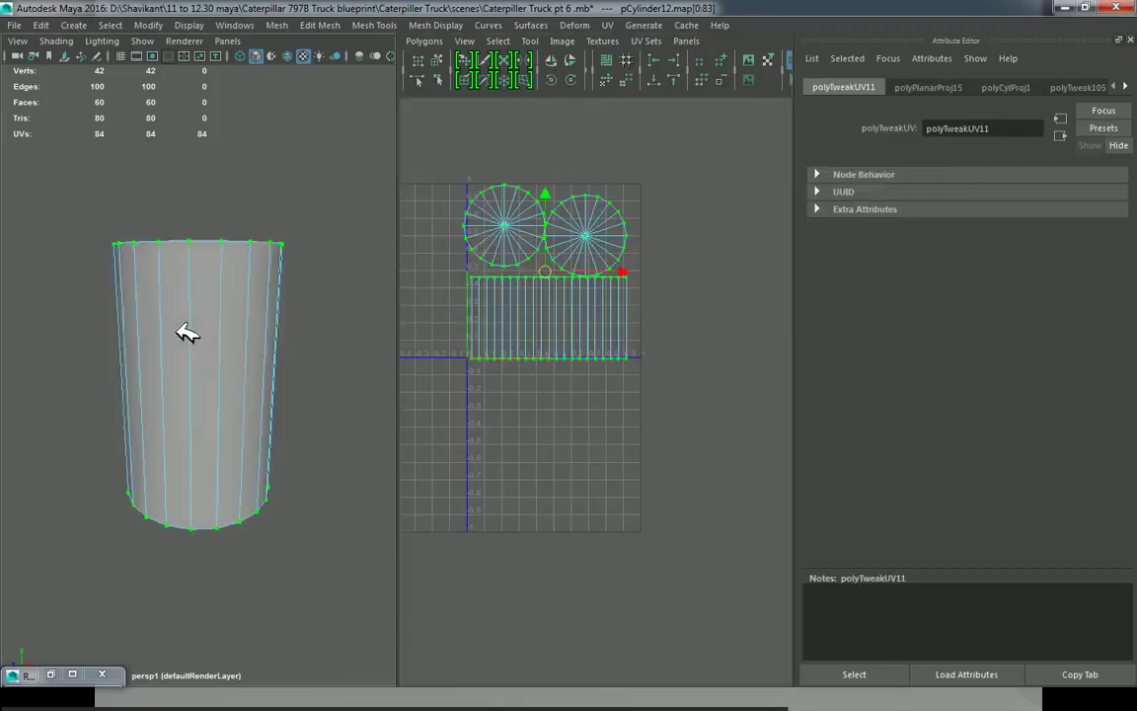
{"action": "right_click_drag", "start_coordinate": [186, 292], "coordinate": [318, 259]}
{"action": "left_click", "coordinate": [357, 430]}
{"action": "key", "text": "alt+Tab"}
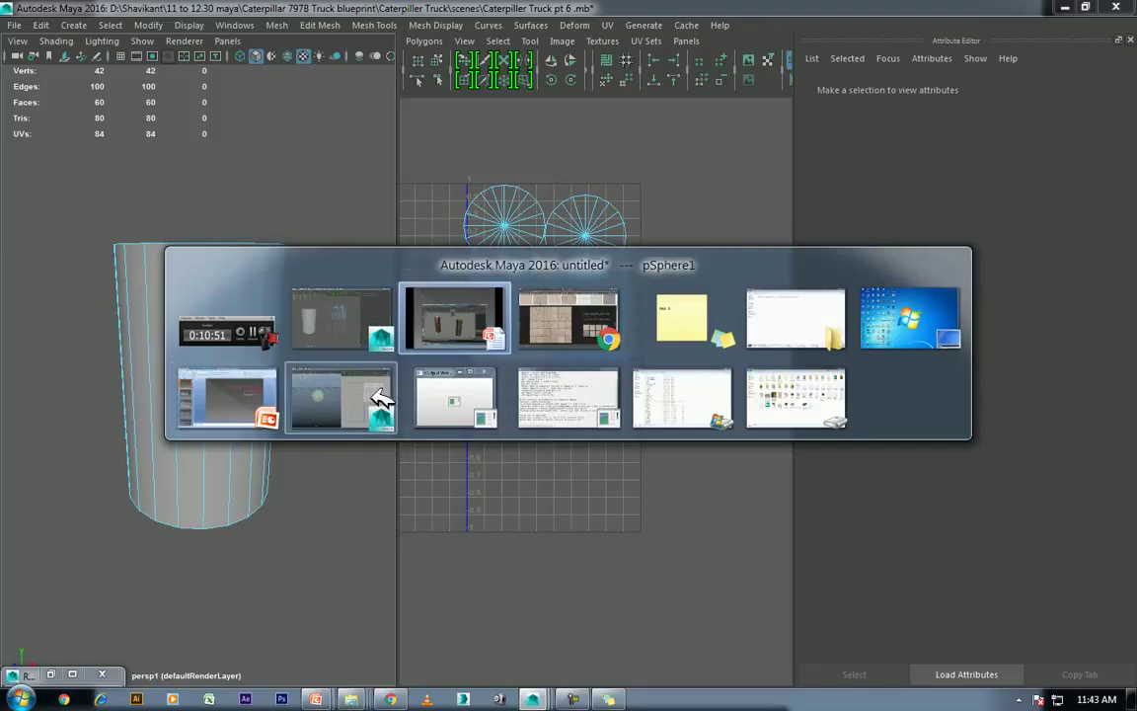
Step: Replace 'tile' with 'wood' in the Google Images query and search for wood textures
{"action": "left_click", "coordinate": [569, 319]}
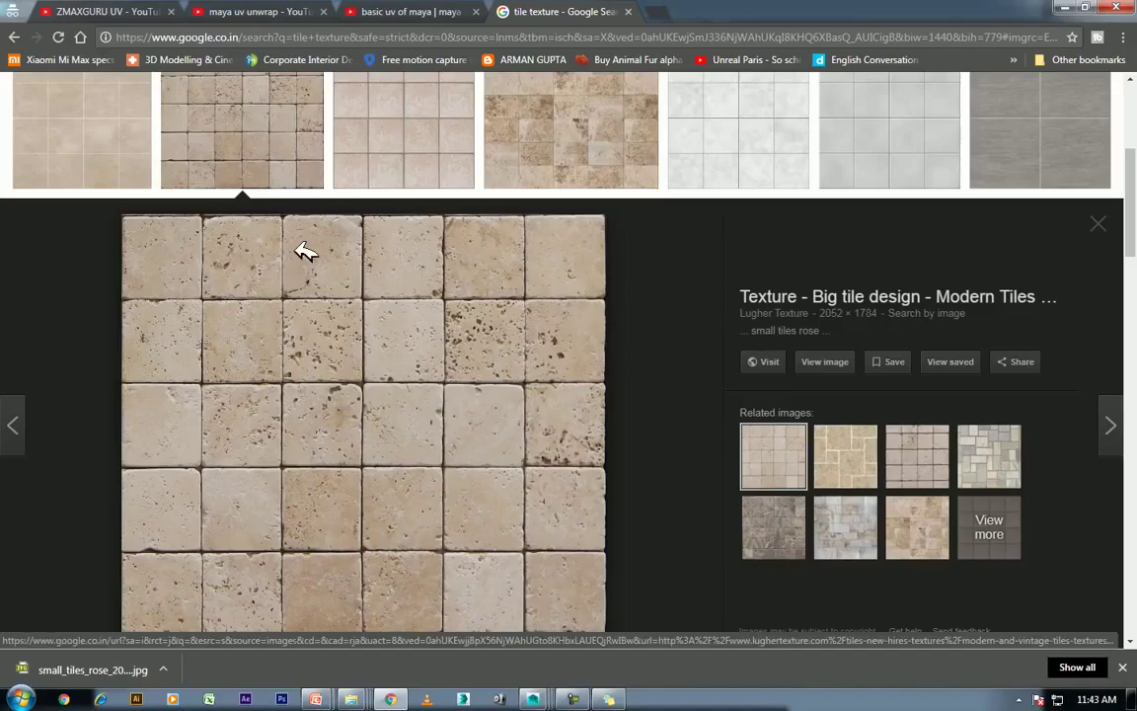
{"action": "scroll", "coordinate": [316, 253], "scroll_direction": "up", "scroll_amount": 4}
{"action": "double_click", "coordinate": [139, 104]}
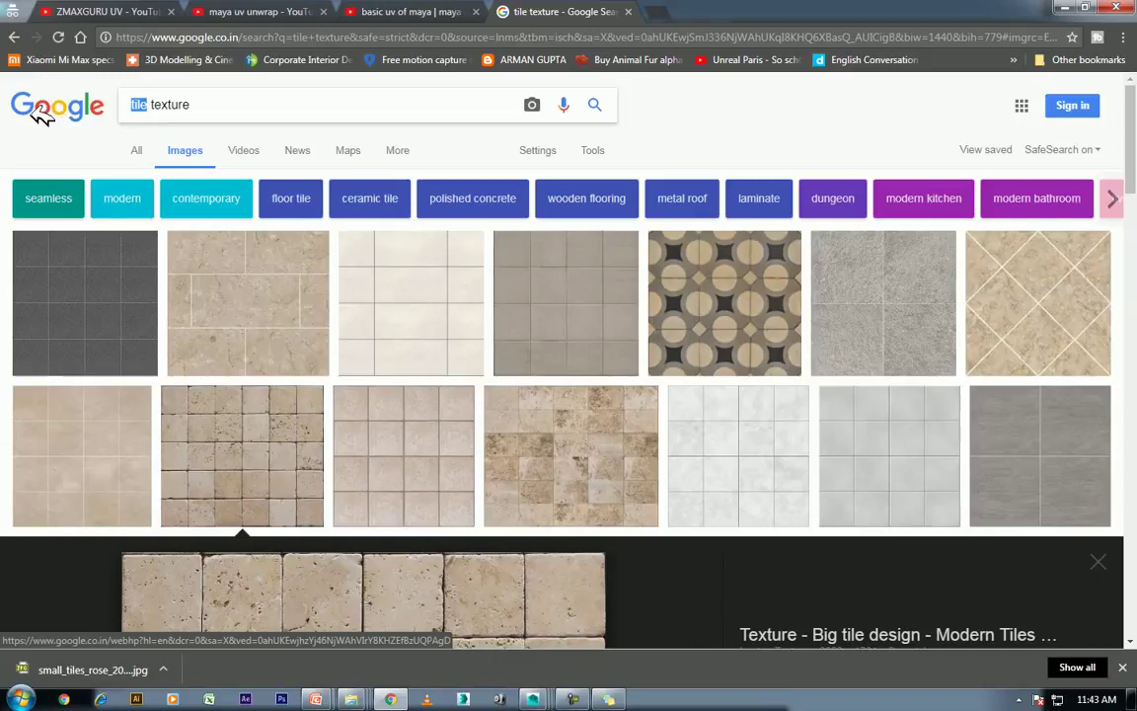
{"action": "type", "text": "wood"}
{"action": "key", "text": "Return"}
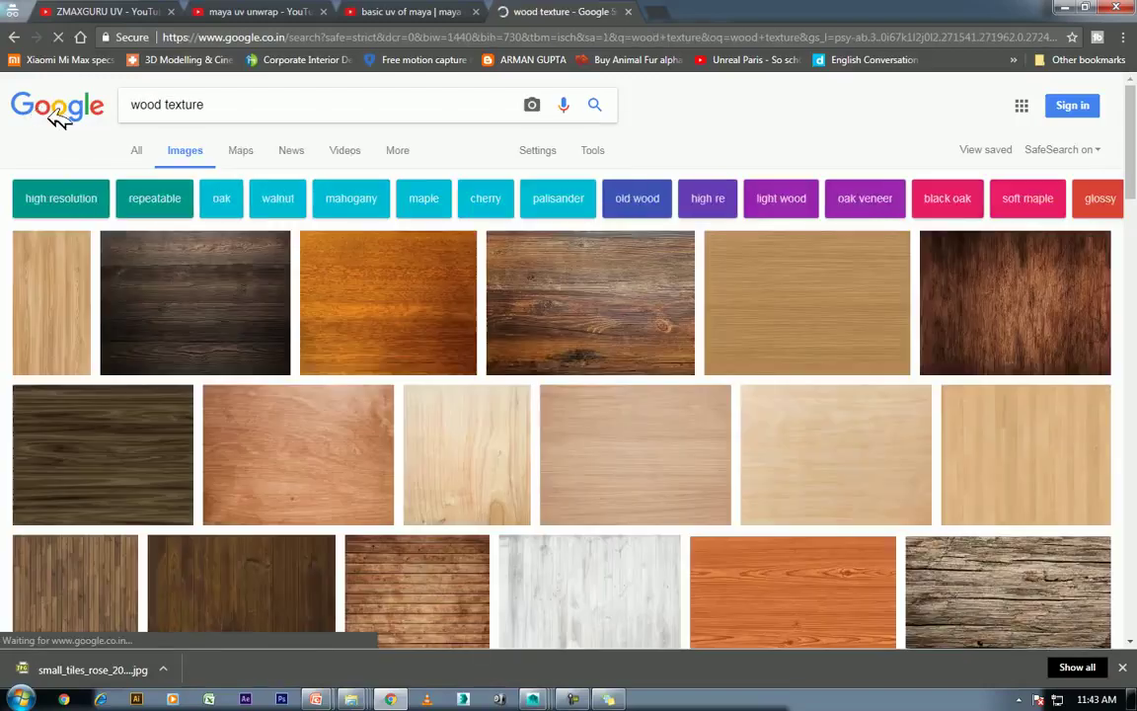
Step: Scroll the wood texture results, opening two of them in separate tabs
{"action": "scroll", "coordinate": [393, 401], "scroll_direction": "down", "scroll_amount": 1}
{"action": "scroll", "coordinate": [394, 395], "scroll_direction": "down", "scroll_amount": 2}
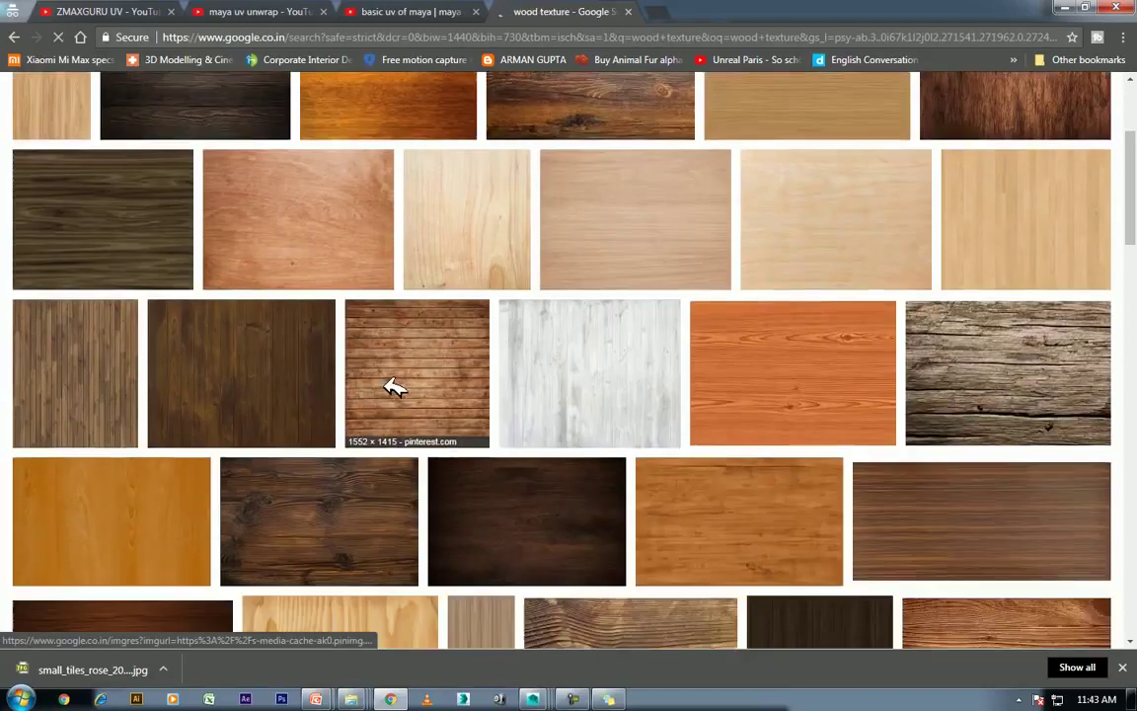
{"action": "scroll", "coordinate": [394, 385], "scroll_direction": "down", "scroll_amount": 1}
{"action": "scroll", "coordinate": [395, 383], "scroll_direction": "down", "scroll_amount": 2}
{"action": "scroll", "coordinate": [395, 381], "scroll_direction": "down", "scroll_amount": 1}
{"action": "scroll", "coordinate": [397, 379], "scroll_direction": "down", "scroll_amount": 2}
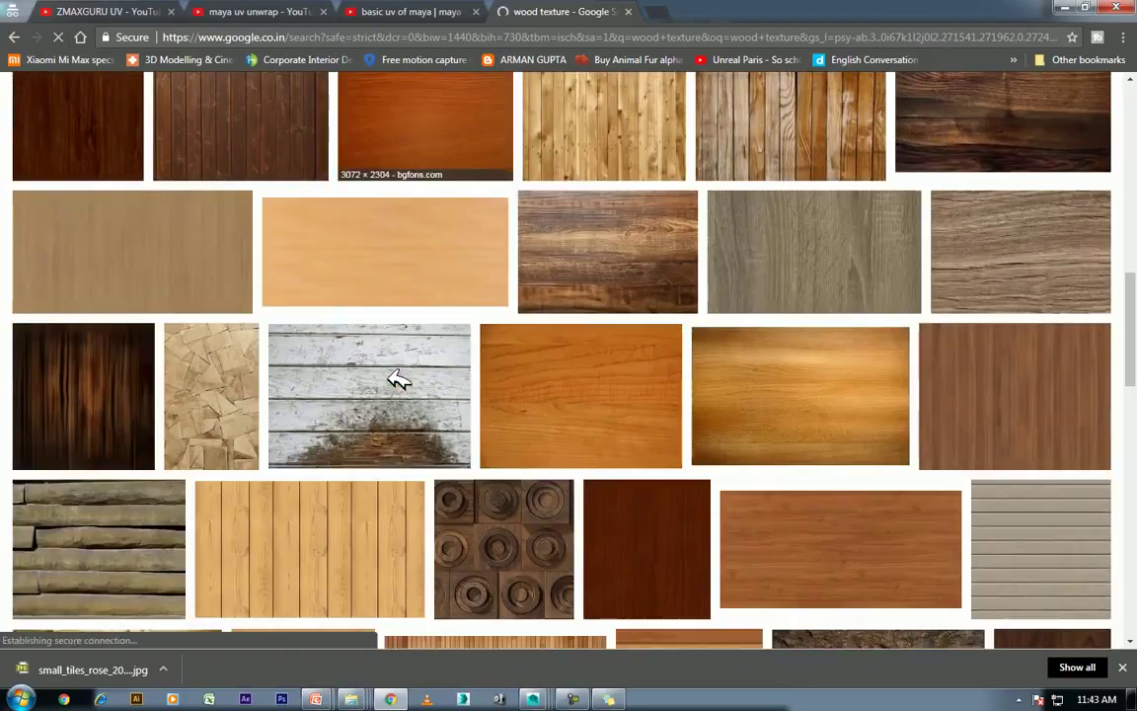
{"action": "scroll", "coordinate": [399, 374], "scroll_direction": "down", "scroll_amount": 2}
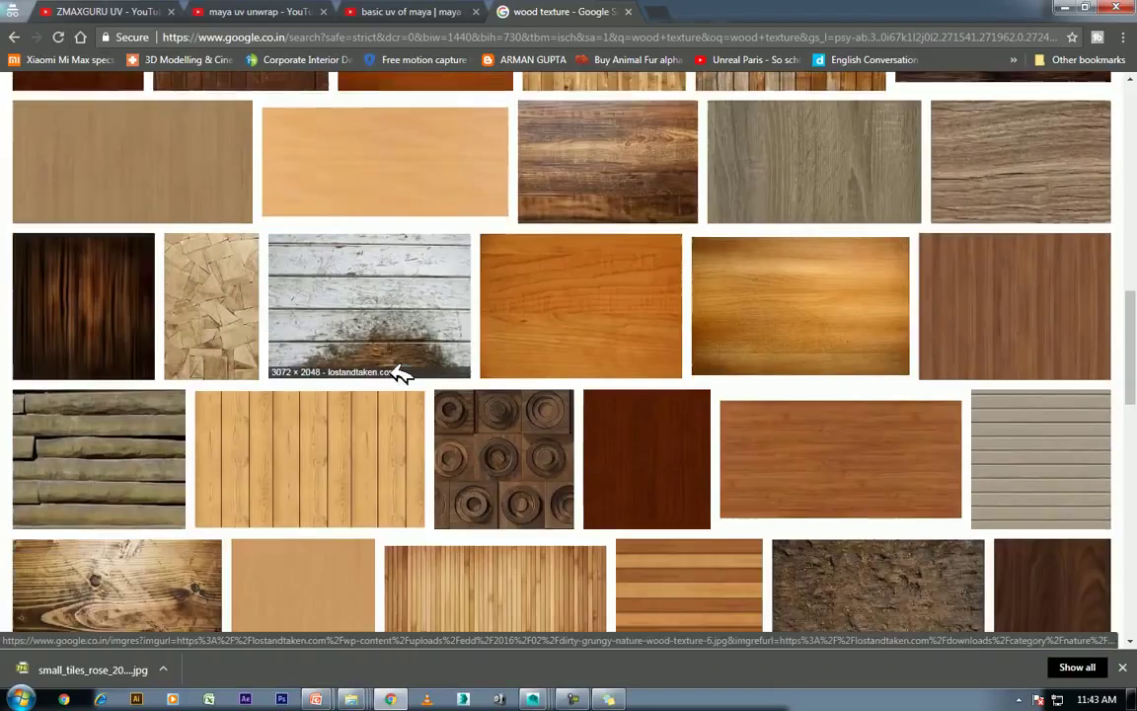
{"action": "scroll", "coordinate": [399, 373], "scroll_direction": "down", "scroll_amount": 2}
{"action": "scroll", "coordinate": [399, 373], "scroll_direction": "down", "scroll_amount": 2}
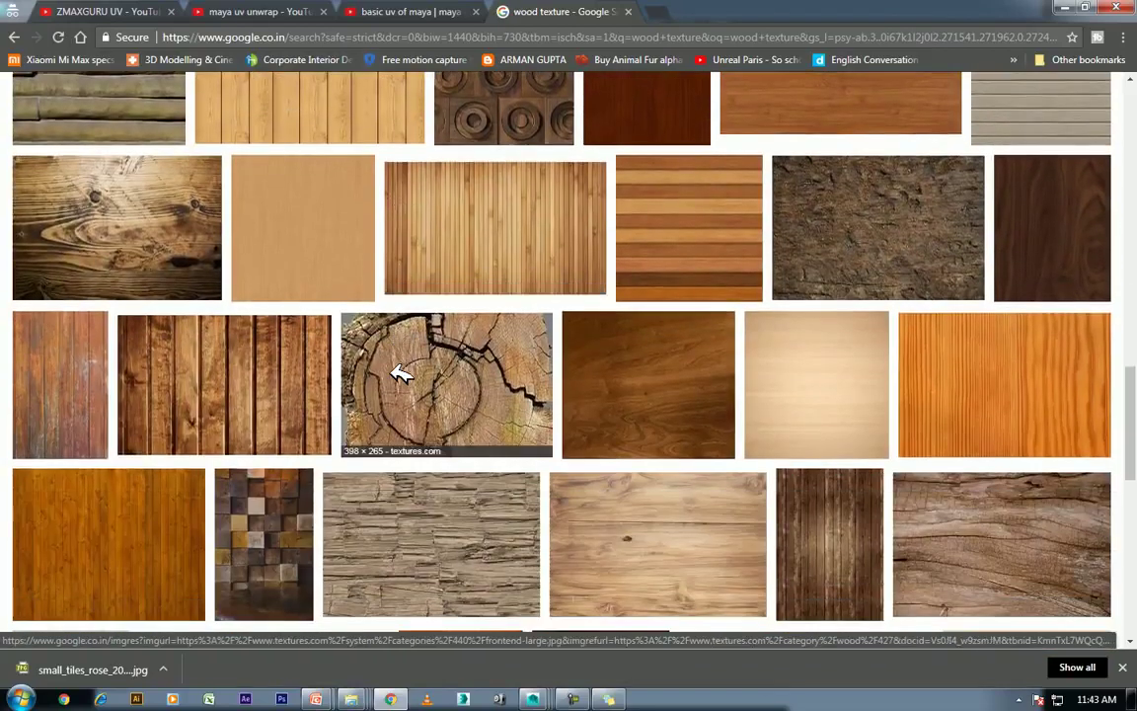
{"action": "middle_click", "coordinate": [244, 378]}
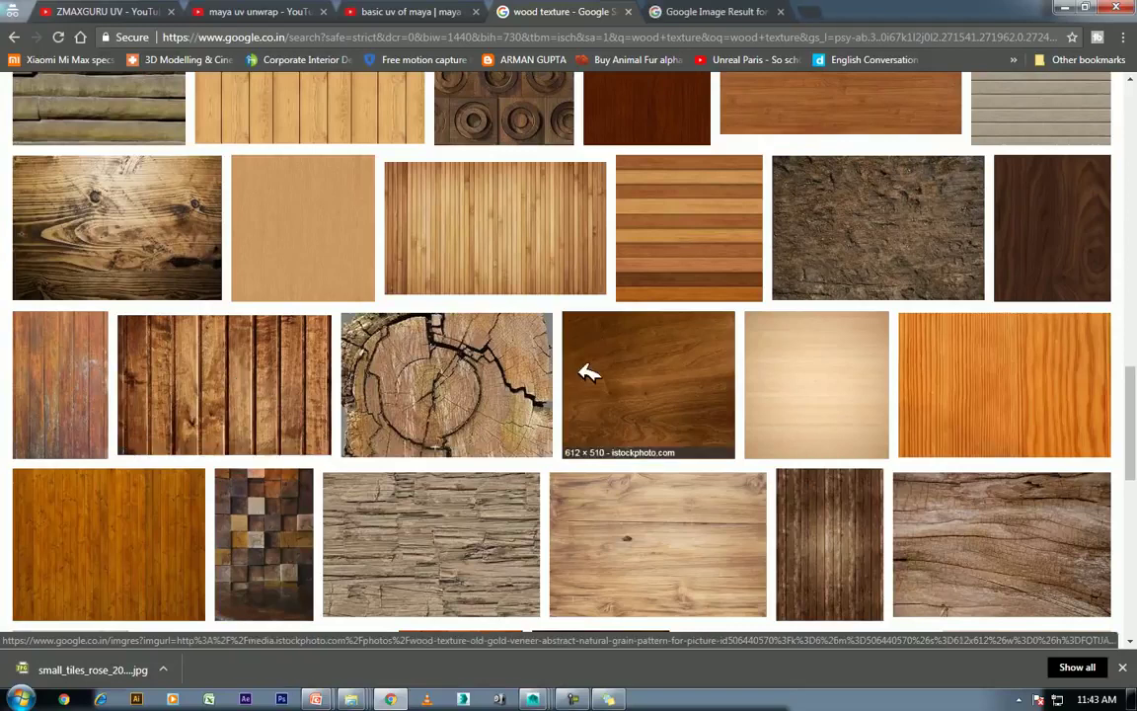
{"action": "scroll", "coordinate": [590, 374], "scroll_direction": "down", "scroll_amount": 2}
{"action": "scroll", "coordinate": [356, 372], "scroll_direction": "down", "scroll_amount": 2}
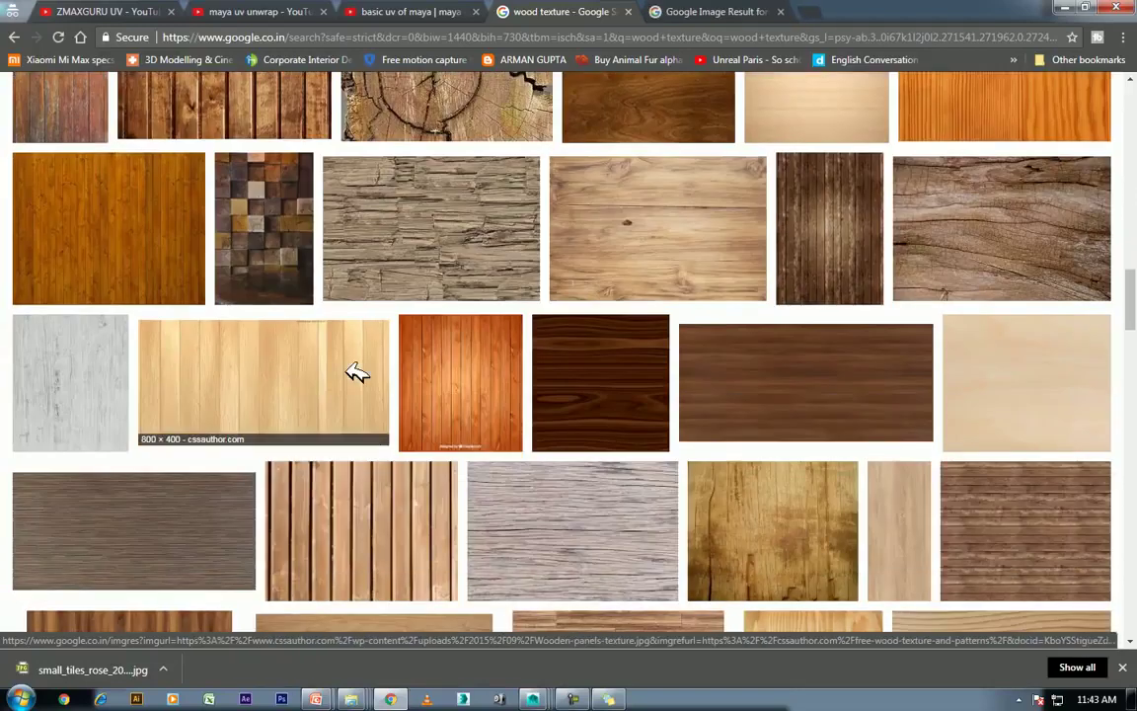
{"action": "scroll", "coordinate": [356, 373], "scroll_direction": "down", "scroll_amount": 1}
{"action": "scroll", "coordinate": [357, 372], "scroll_direction": "down", "scroll_amount": 2}
{"action": "scroll", "coordinate": [358, 371], "scroll_direction": "down", "scroll_amount": 2}
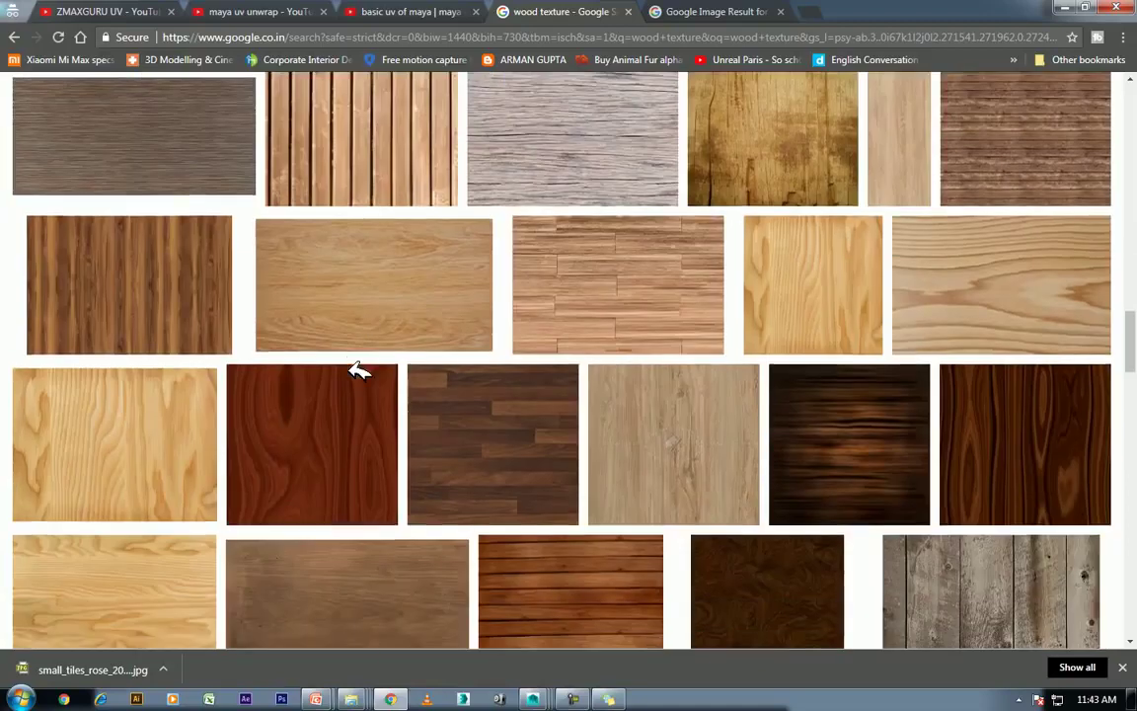
{"action": "scroll", "coordinate": [358, 371], "scroll_direction": "down", "scroll_amount": 1}
{"action": "scroll", "coordinate": [359, 371], "scroll_direction": "down", "scroll_amount": 2}
{"action": "scroll", "coordinate": [358, 371], "scroll_direction": "down", "scroll_amount": 1}
{"action": "scroll", "coordinate": [359, 372], "scroll_direction": "down", "scroll_amount": 2}
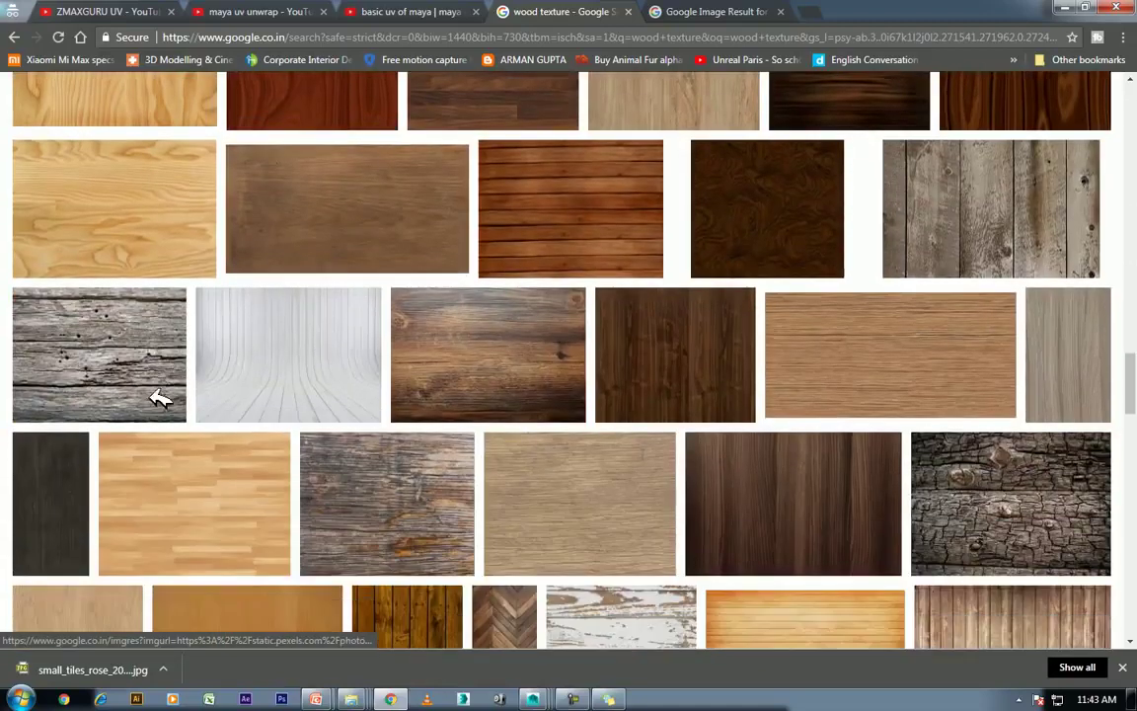
{"action": "middle_click", "coordinate": [148, 397]}
{"action": "scroll", "coordinate": [675, 403], "scroll_direction": "down", "scroll_amount": 2}
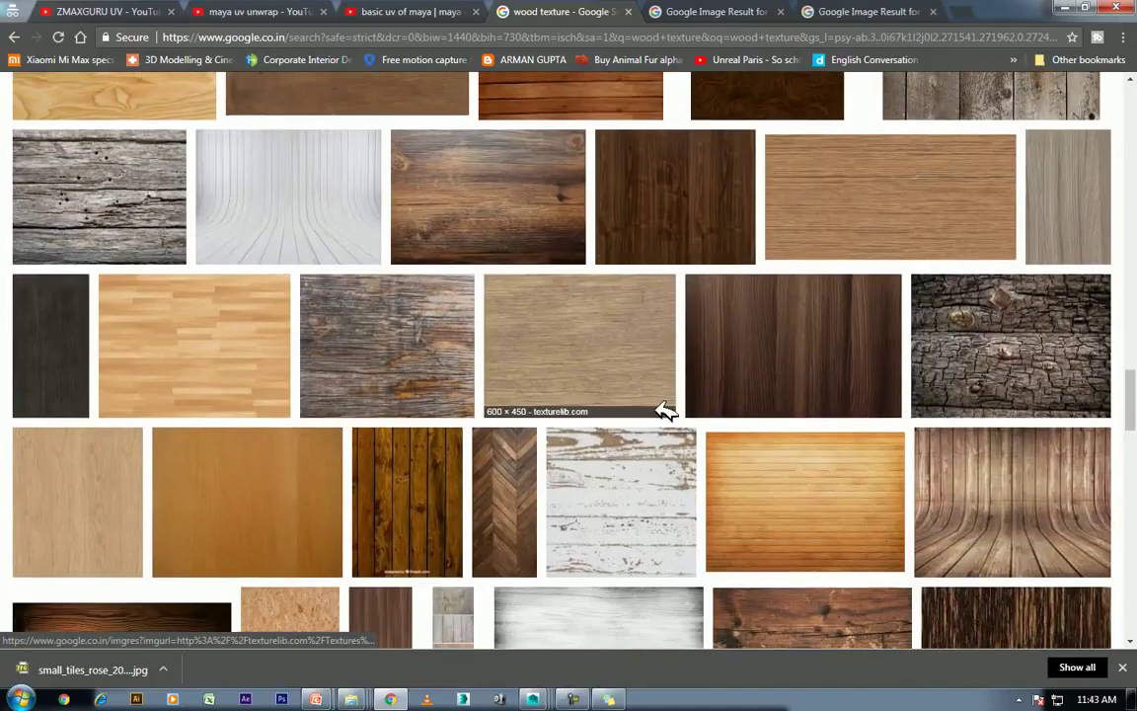
{"action": "scroll", "coordinate": [331, 413], "scroll_direction": "up", "scroll_amount": 1}
{"action": "scroll", "coordinate": [332, 413], "scroll_direction": "up", "scroll_amount": 8}
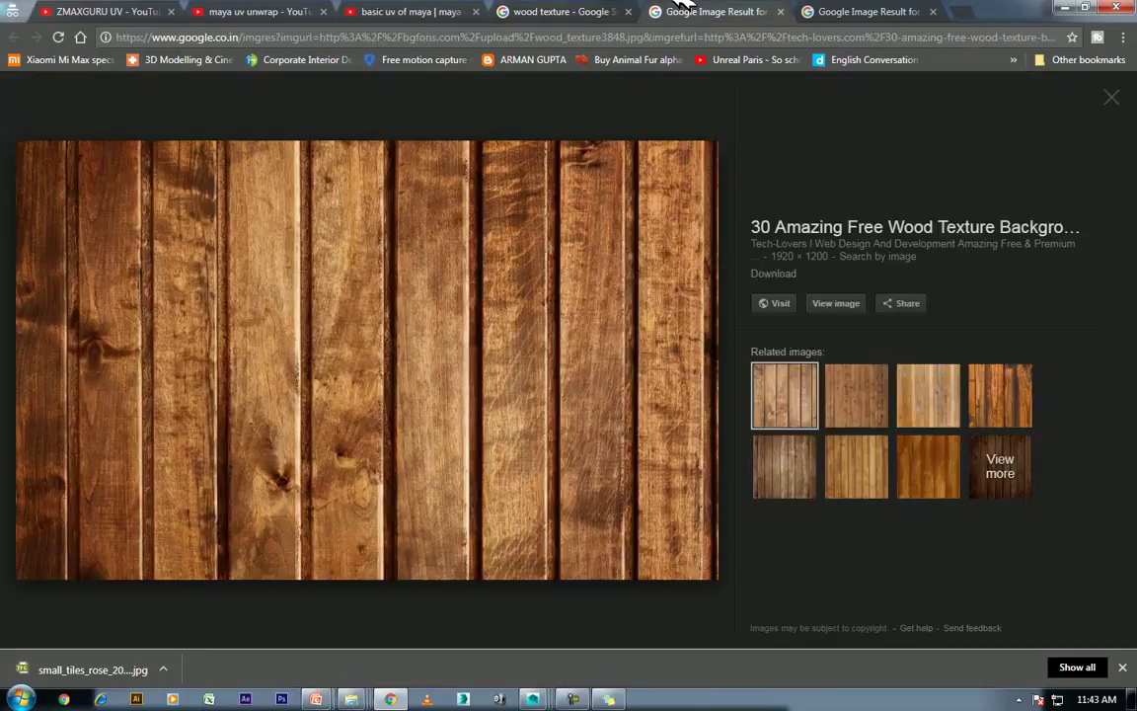
Step: Save the weathered wood image to downloads as images.jpg
{"action": "right_click", "coordinate": [437, 241]}
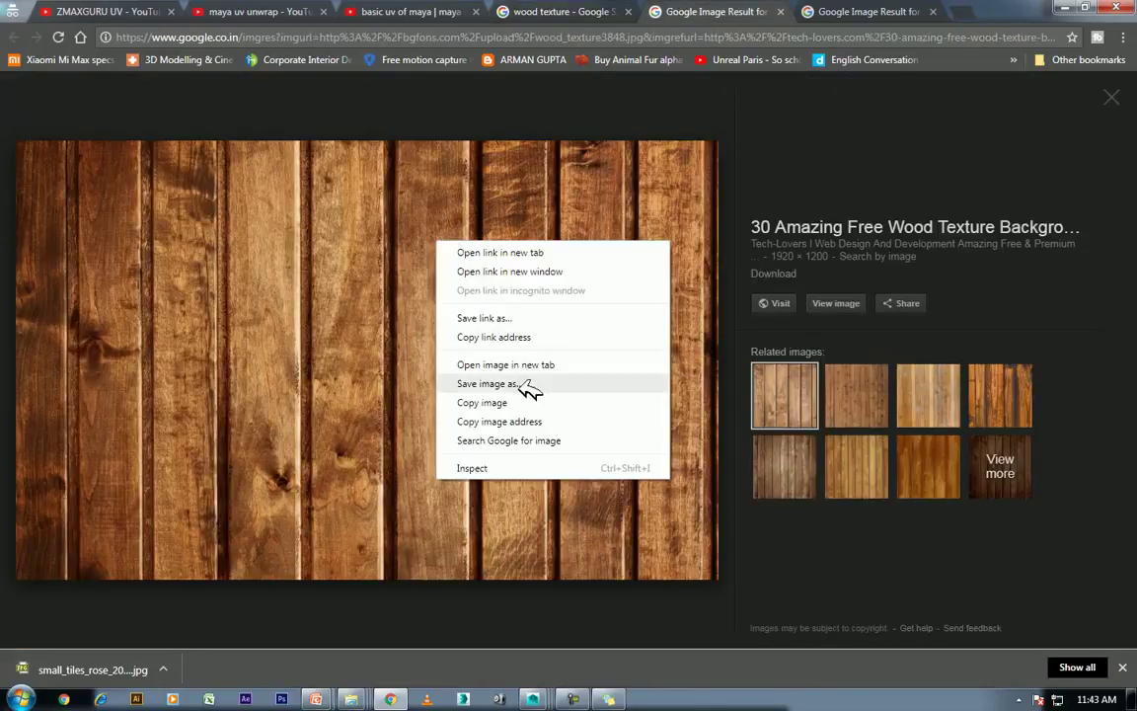
{"action": "left_click", "coordinate": [881, 398]}
{"action": "left_click", "coordinate": [881, 399]}
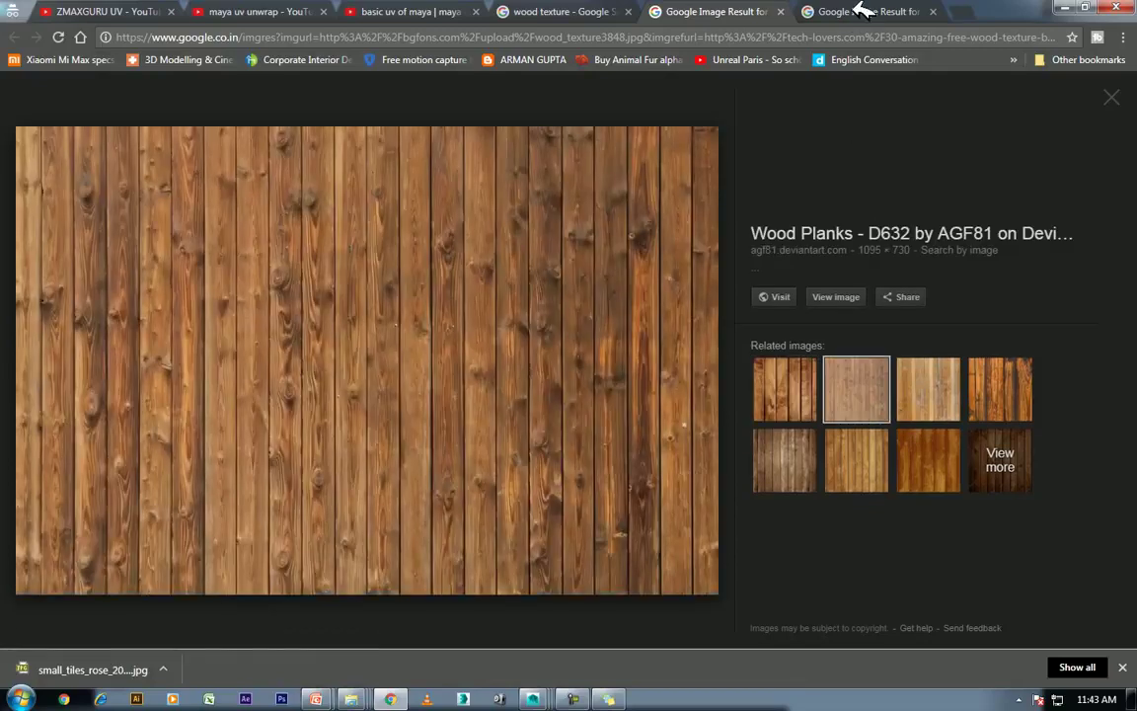
{"action": "left_click", "coordinate": [864, 10]}
{"action": "right_click", "coordinate": [364, 331]}
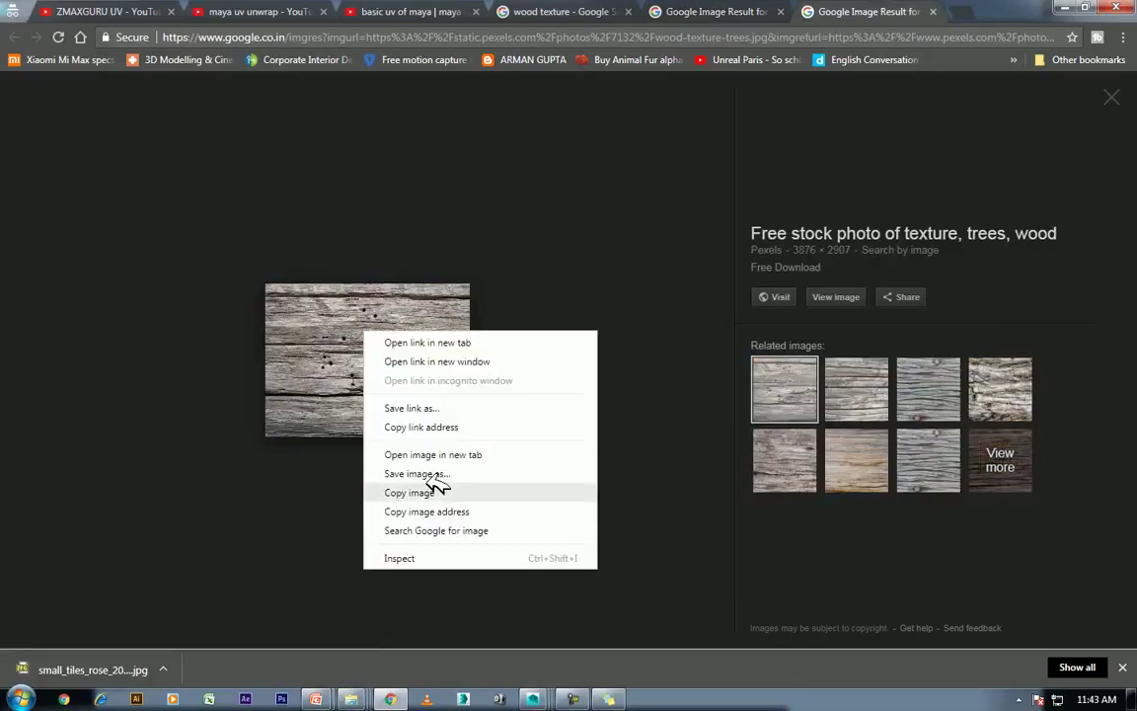
{"action": "left_click", "coordinate": [434, 473]}
{"action": "left_click", "coordinate": [649, 647]}
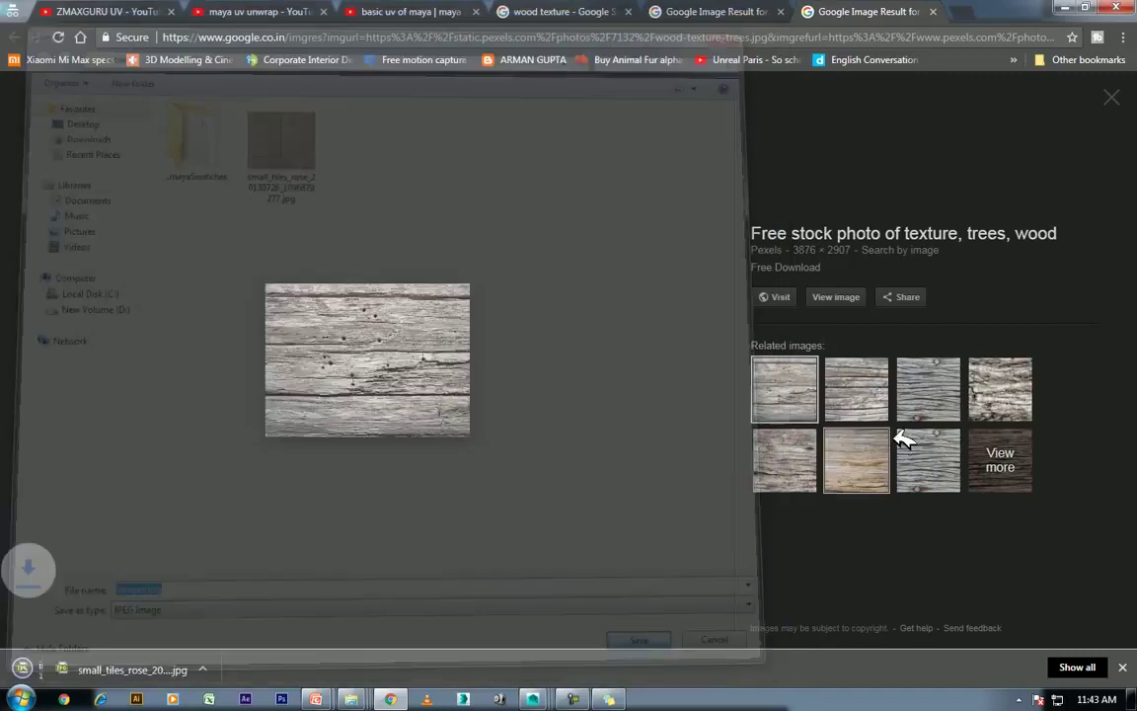
Step: Save the 640×480 grey nailed wood image as timber-274603_640.jpg and minimize Chrome
{"action": "left_click", "coordinate": [878, 383]}
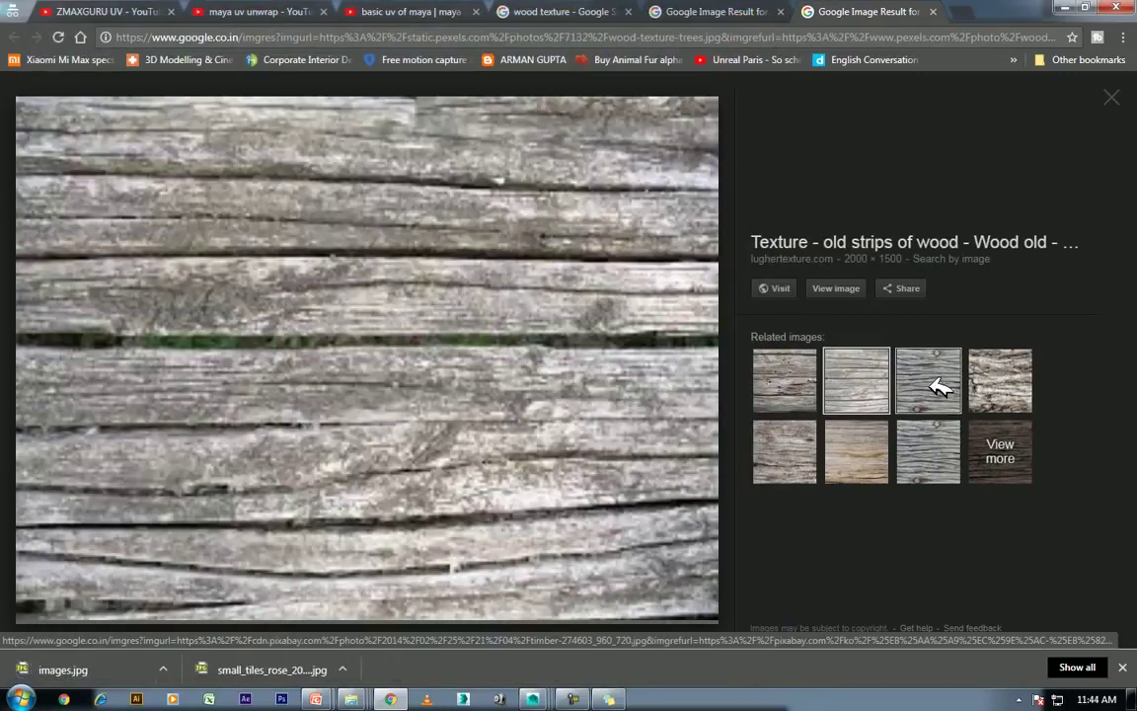
{"action": "left_click", "coordinate": [936, 383]}
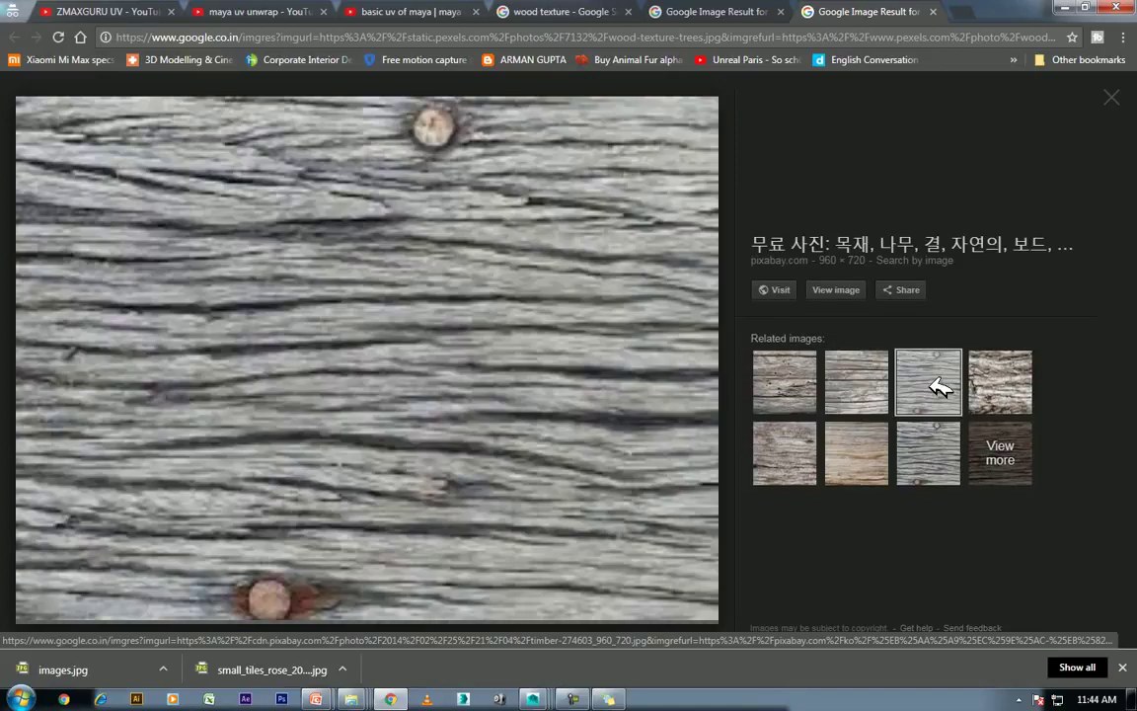
{"action": "left_click", "coordinate": [933, 449]}
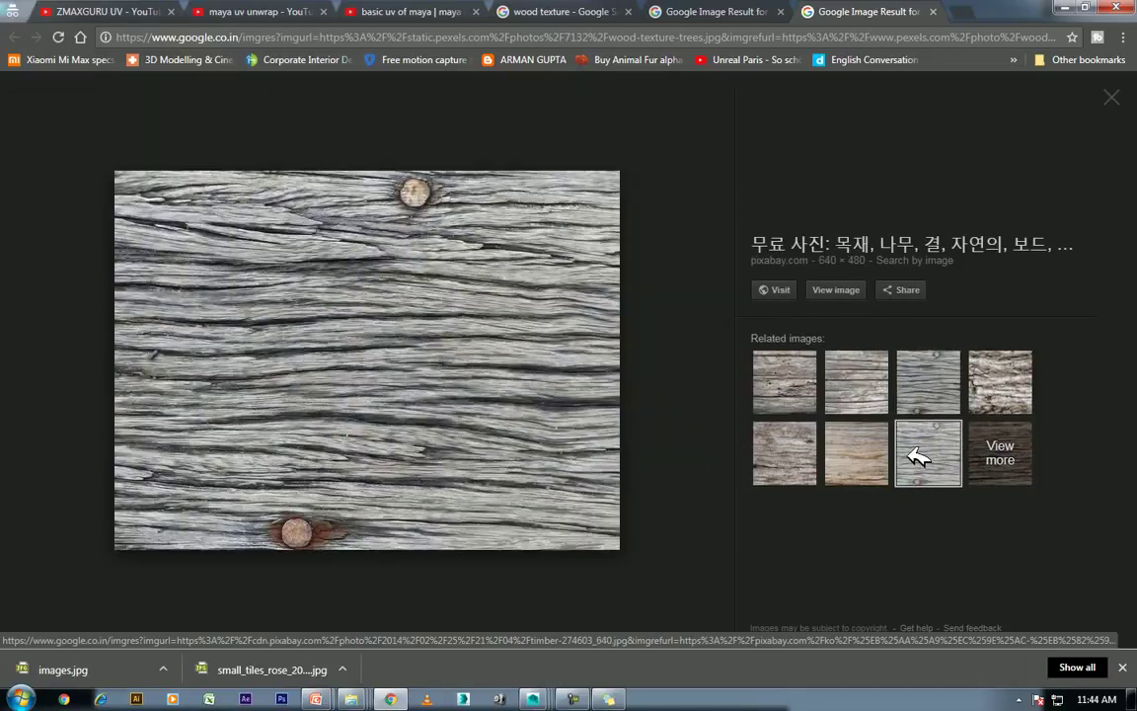
{"action": "right_click", "coordinate": [330, 242]}
{"action": "left_click", "coordinate": [449, 422]}
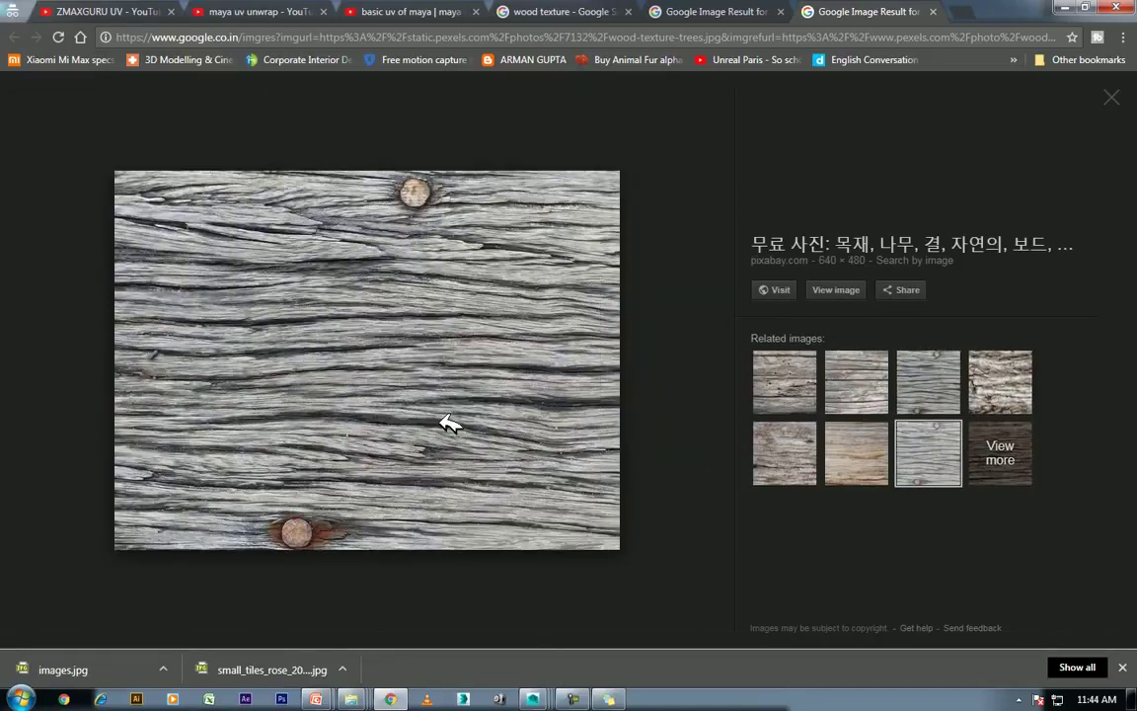
{"action": "left_click", "coordinate": [648, 649]}
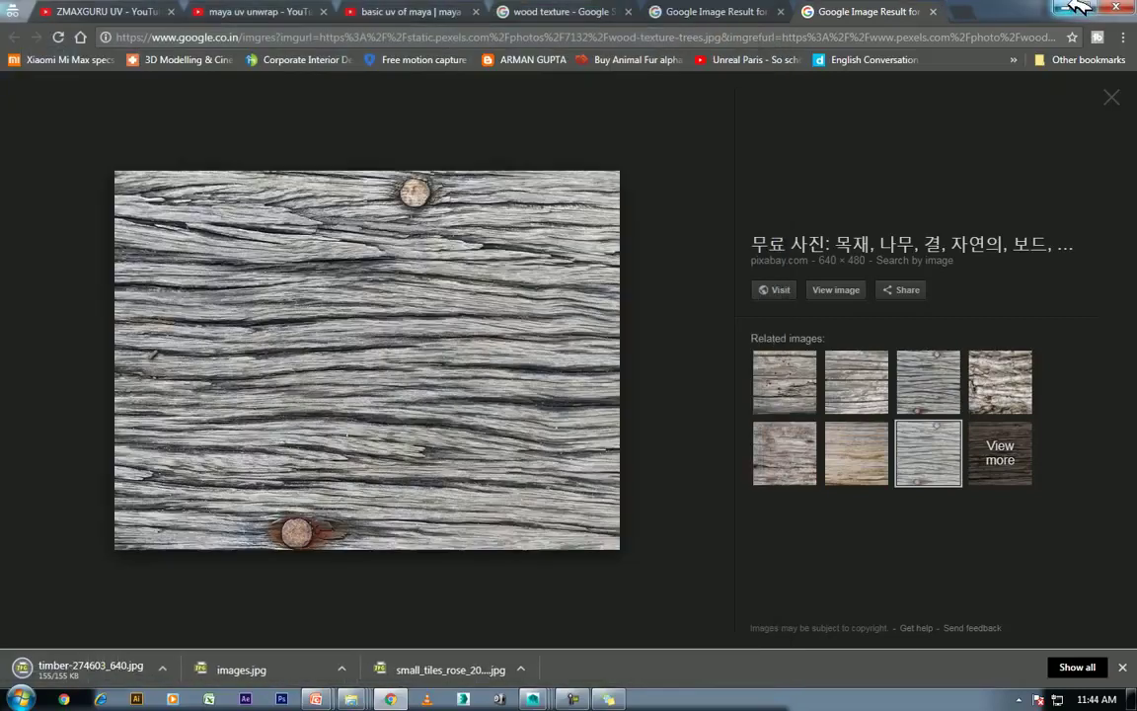
{"action": "left_click", "coordinate": [1066, 8]}
{"action": "left_click", "coordinate": [223, 410]}
{"action": "right_click_drag", "start_coordinate": [186, 257], "coordinate": [227, 301]}
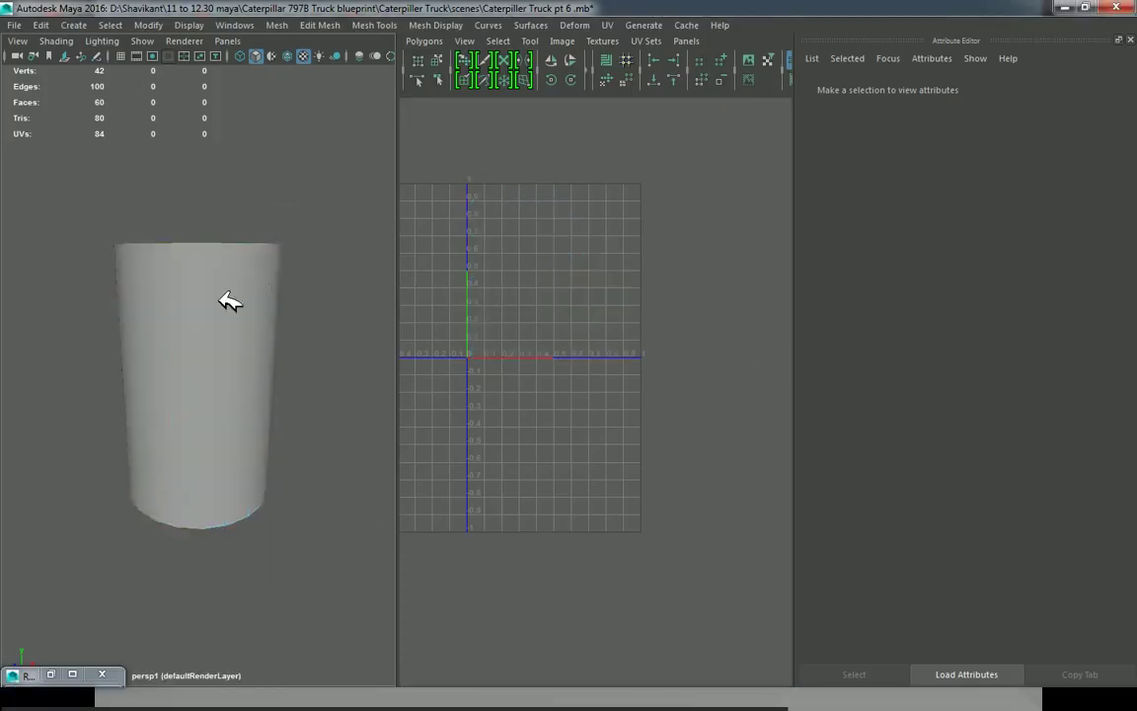
Step: Assign a new Lambert material to the cylinder and rename it wood
{"action": "right_click_drag", "start_coordinate": [162, 240], "coordinate": [225, 646]}
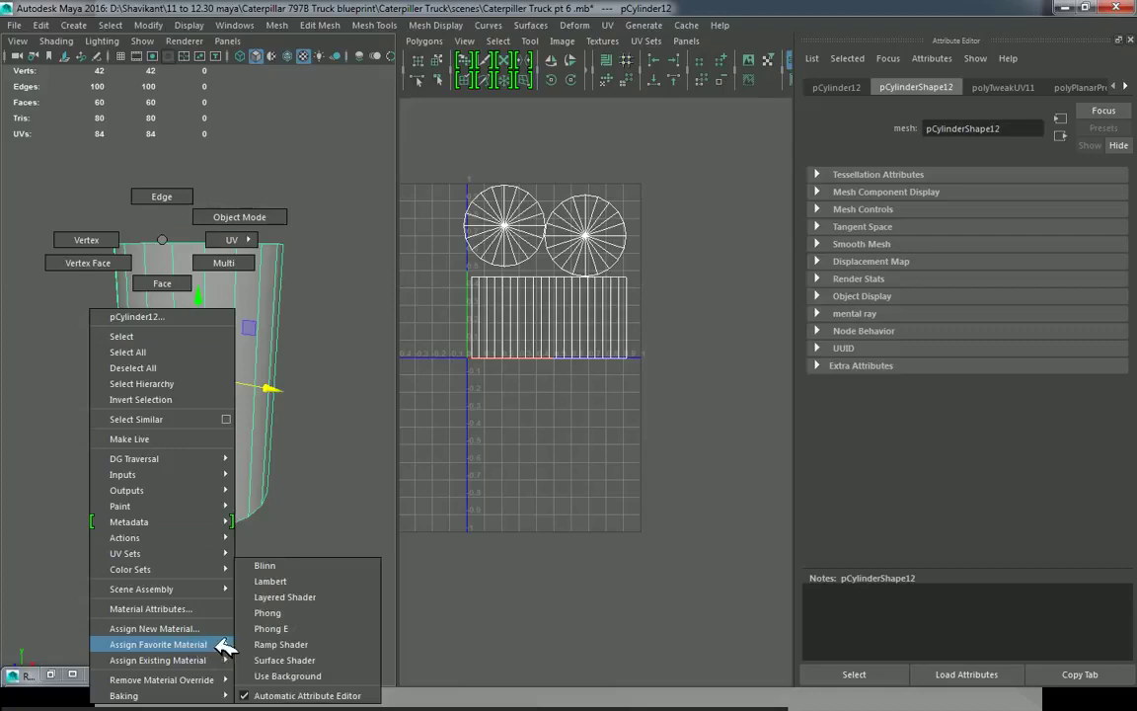
{"action": "left_click", "coordinate": [292, 582]}
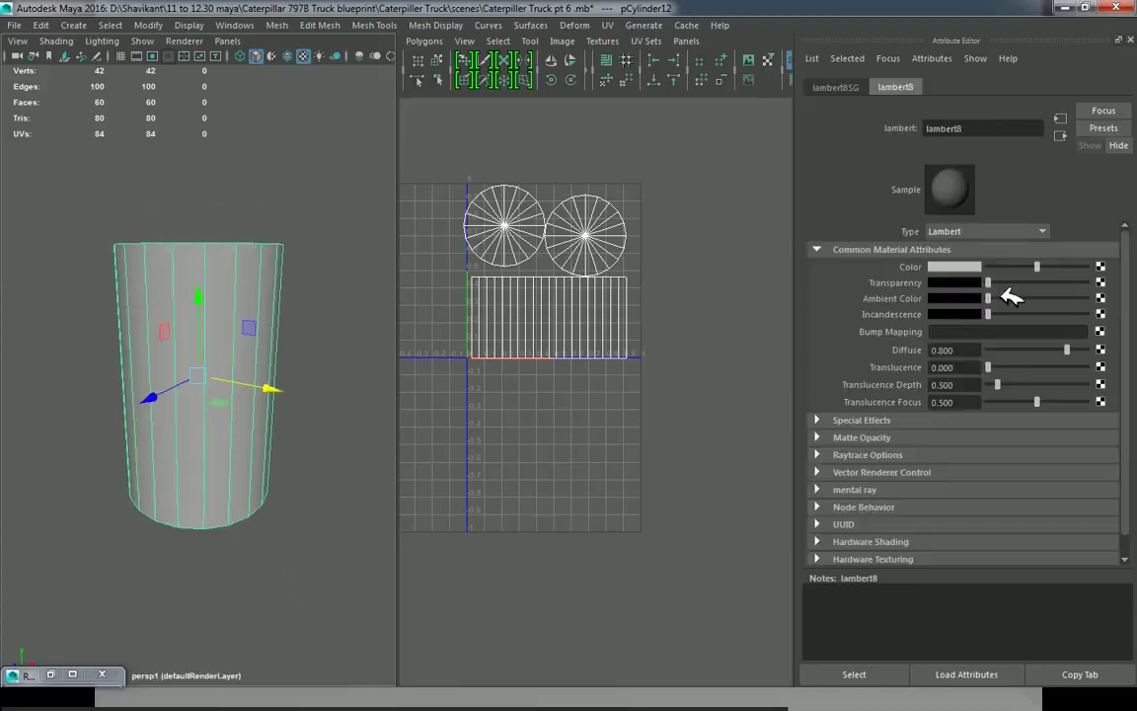
{"action": "double_click", "coordinate": [979, 127]}
{"action": "type", "text": "wood"}
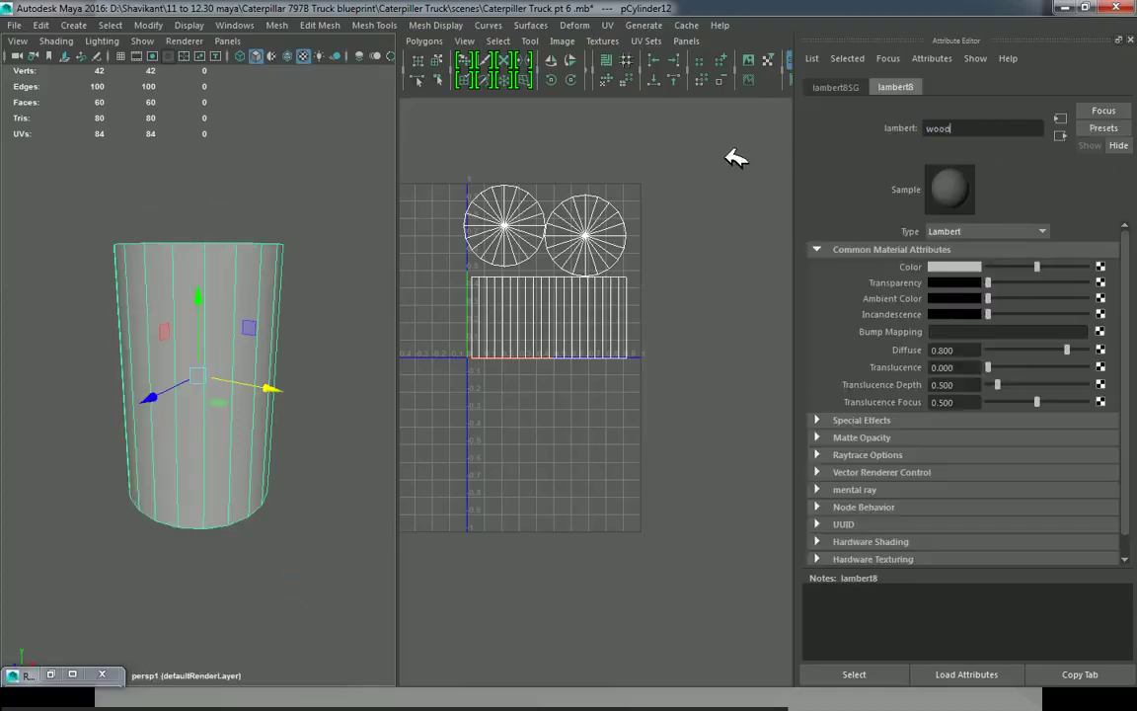
{"action": "key", "text": "Return"}
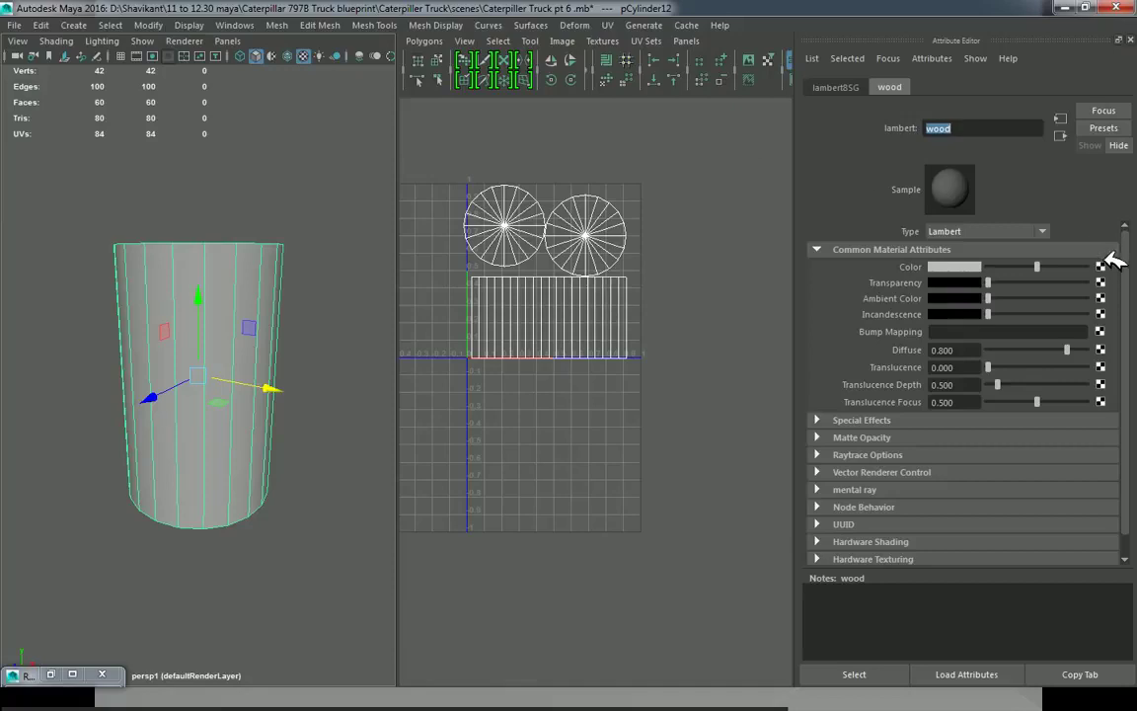
Step: Use timber-274603_640.jpg as a file texture for the wood material's colour
{"action": "left_click", "coordinate": [1101, 267]}
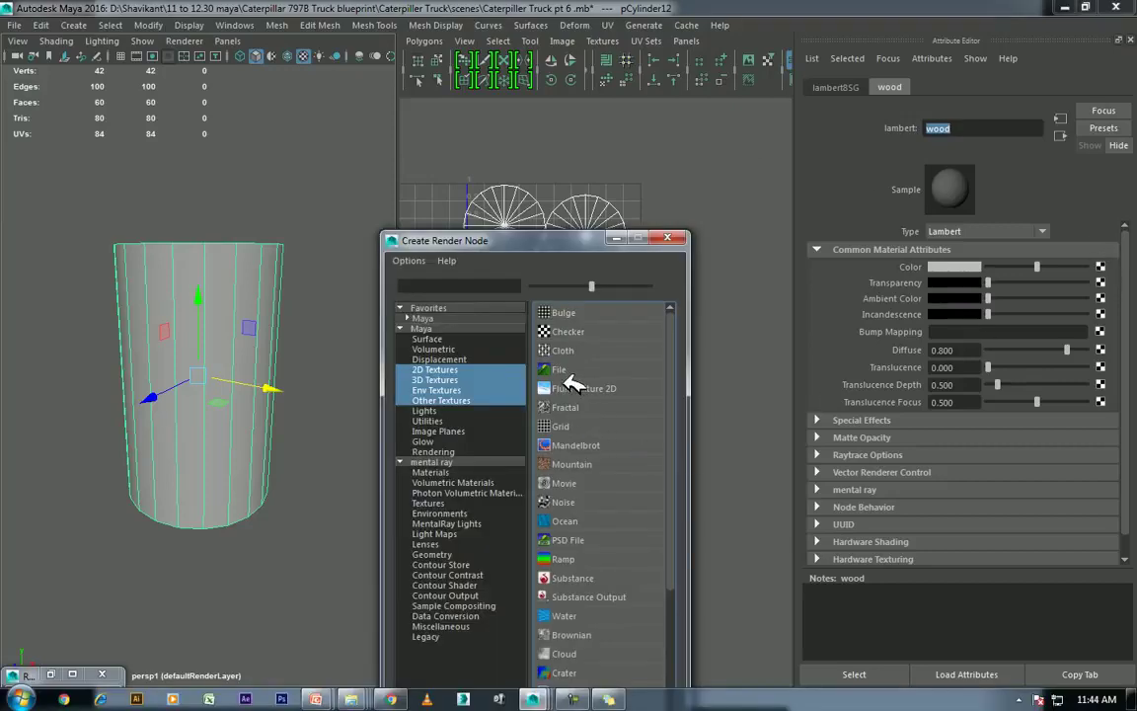
{"action": "left_click", "coordinate": [566, 374]}
{"action": "left_click", "coordinate": [821, 87]}
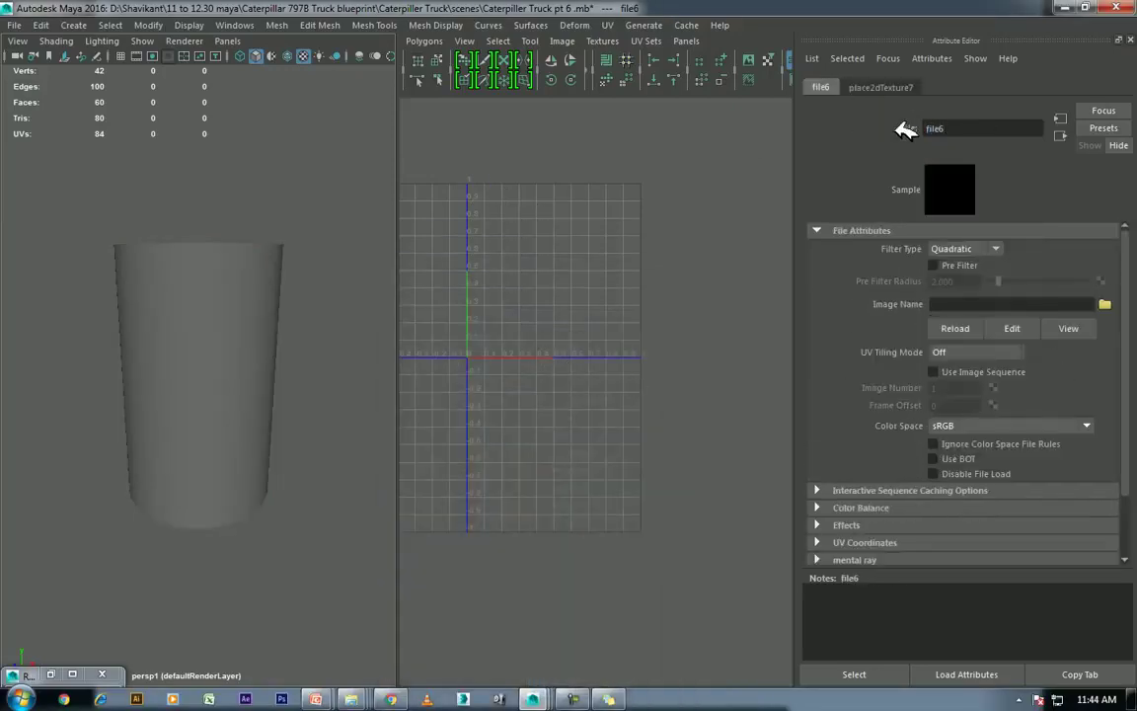
{"action": "left_click", "coordinate": [1105, 303]}
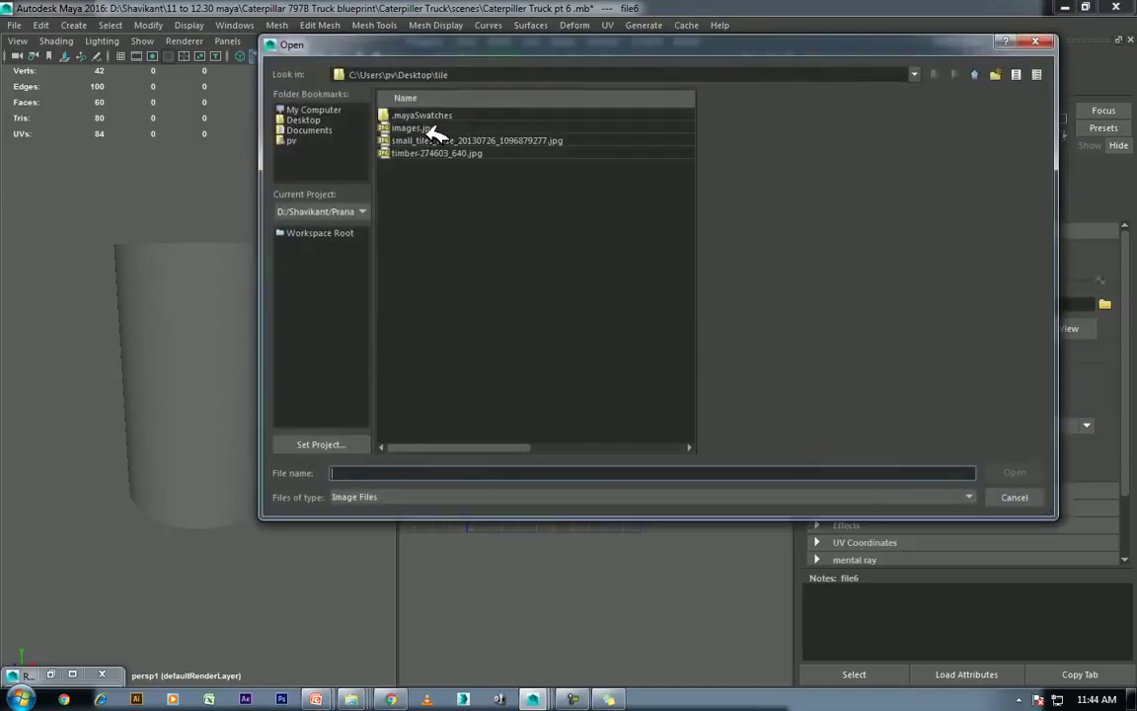
{"action": "left_click", "coordinate": [433, 141]}
{"action": "left_click", "coordinate": [427, 153]}
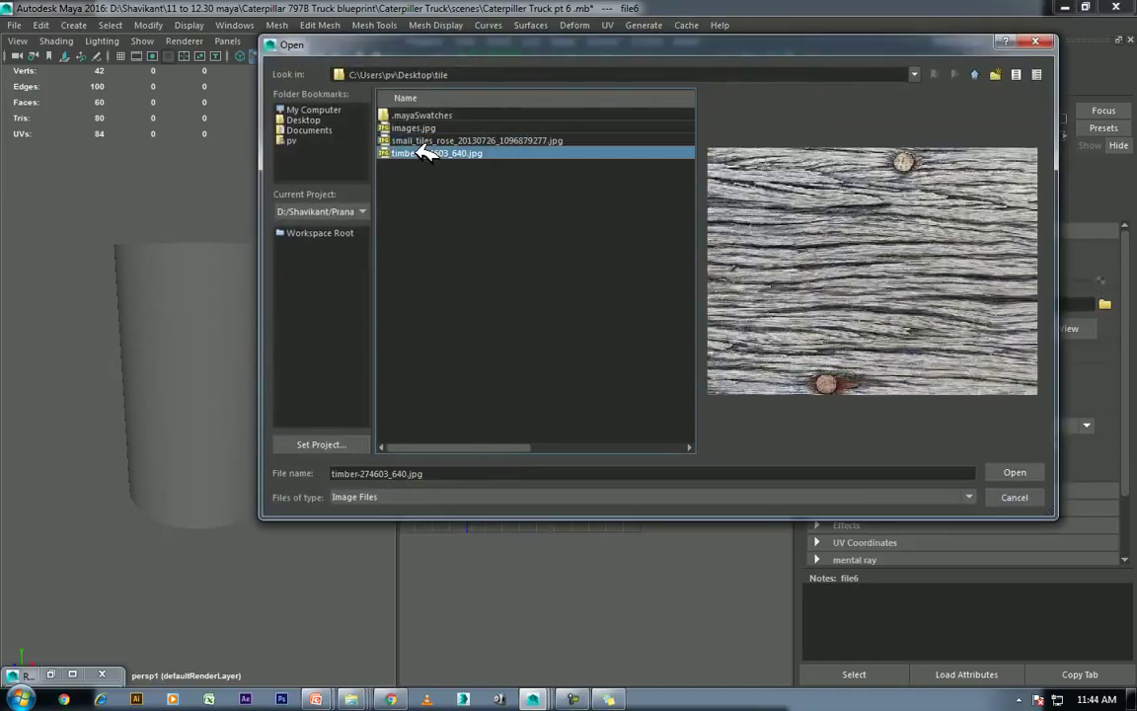
{"action": "double_click", "coordinate": [426, 153]}
{"action": "left_click_drag", "start_coordinate": [281, 387], "coordinate": [610, 363], "text": "alt"}
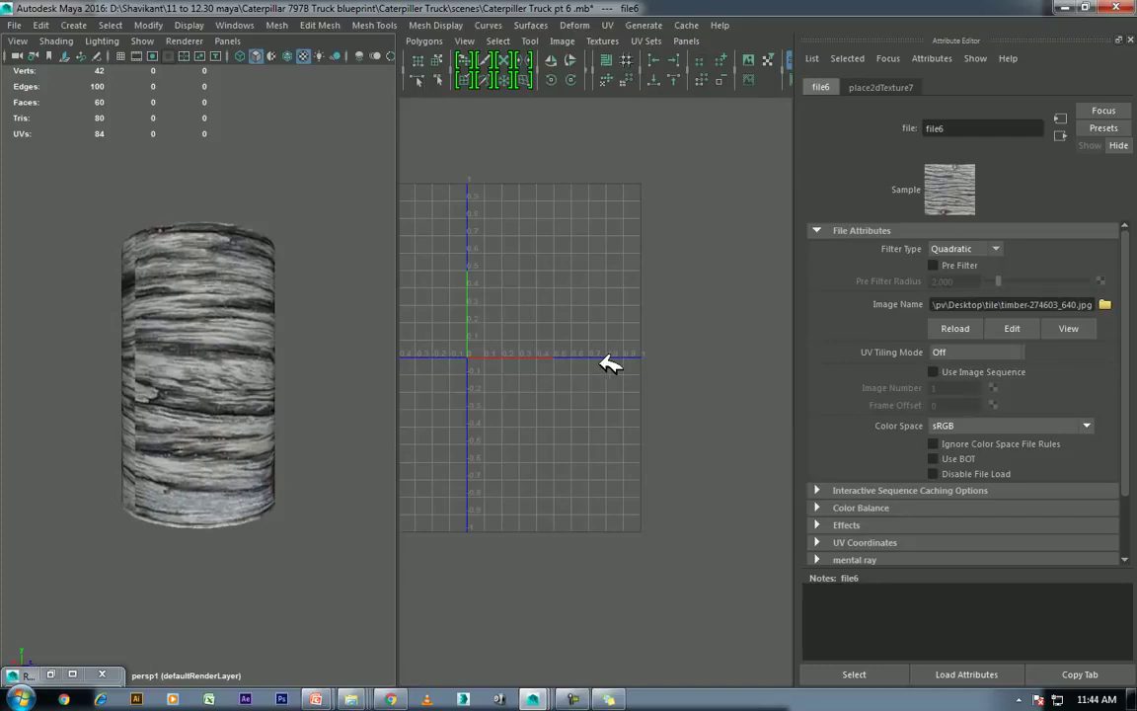
Step: Select the cylinder and briefly display the texture image behind its UVs
{"action": "left_click", "coordinate": [240, 299]}
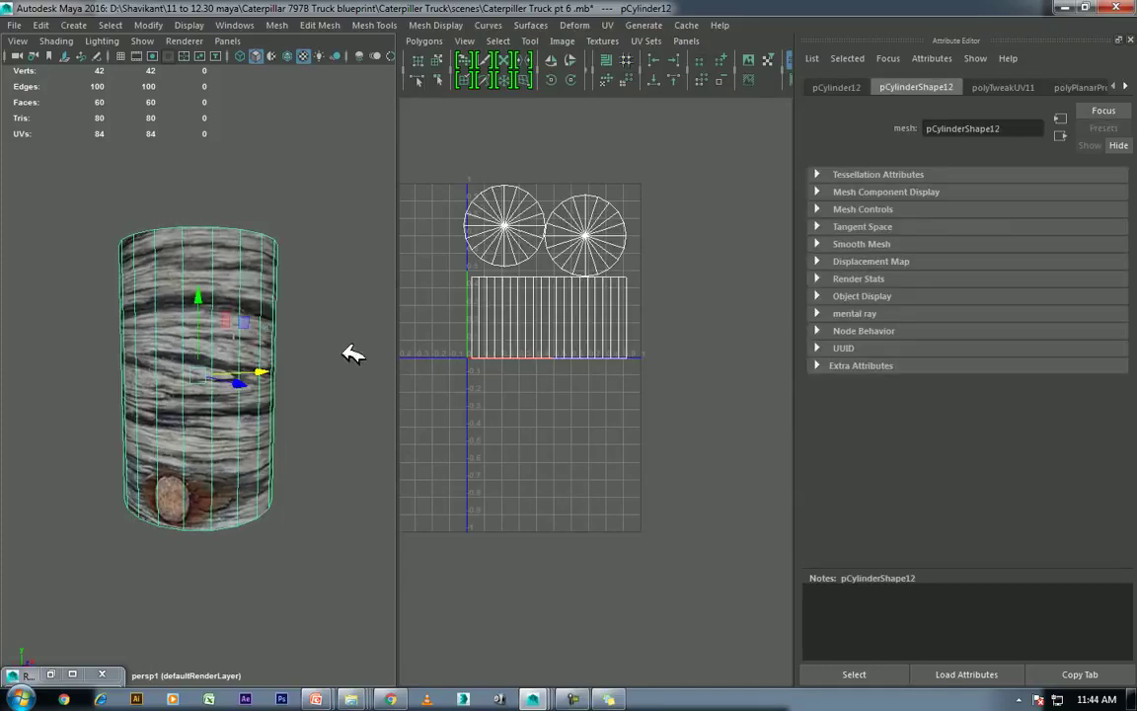
{"action": "left_click", "coordinate": [748, 60]}
{"action": "left_click", "coordinate": [748, 60]}
{"action": "left_click_drag", "start_coordinate": [262, 315], "coordinate": [357, 356], "text": "alt"}
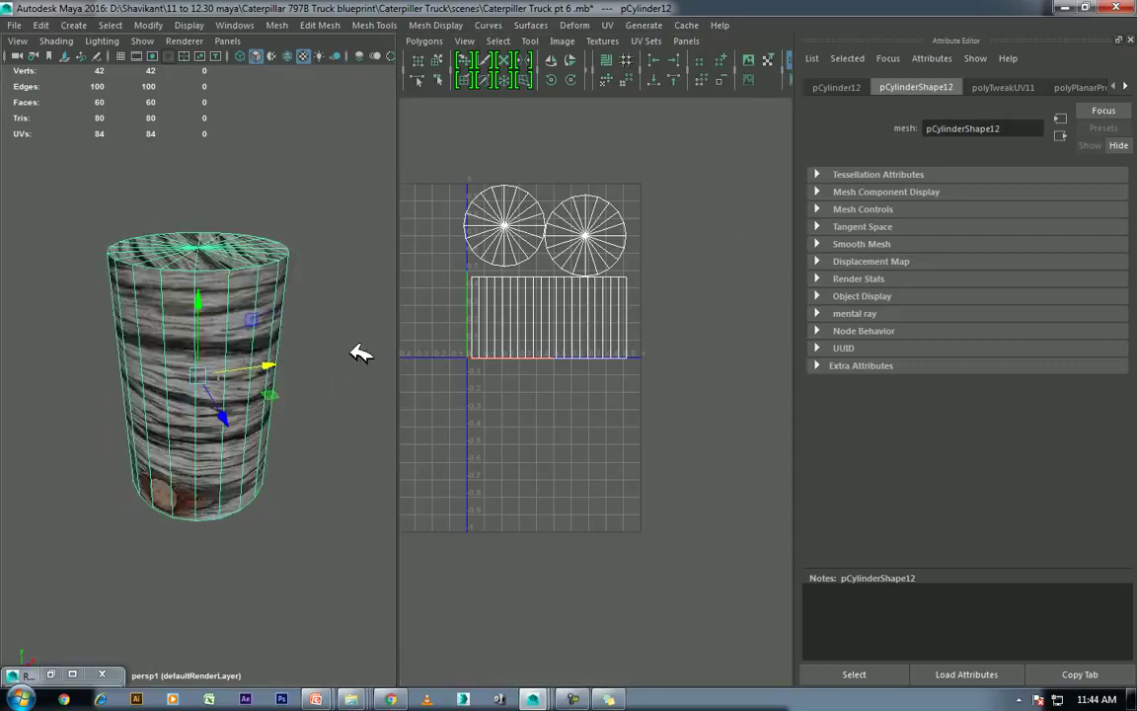
{"action": "scroll", "coordinate": [629, 322], "scroll_direction": "up", "scroll_amount": 1}
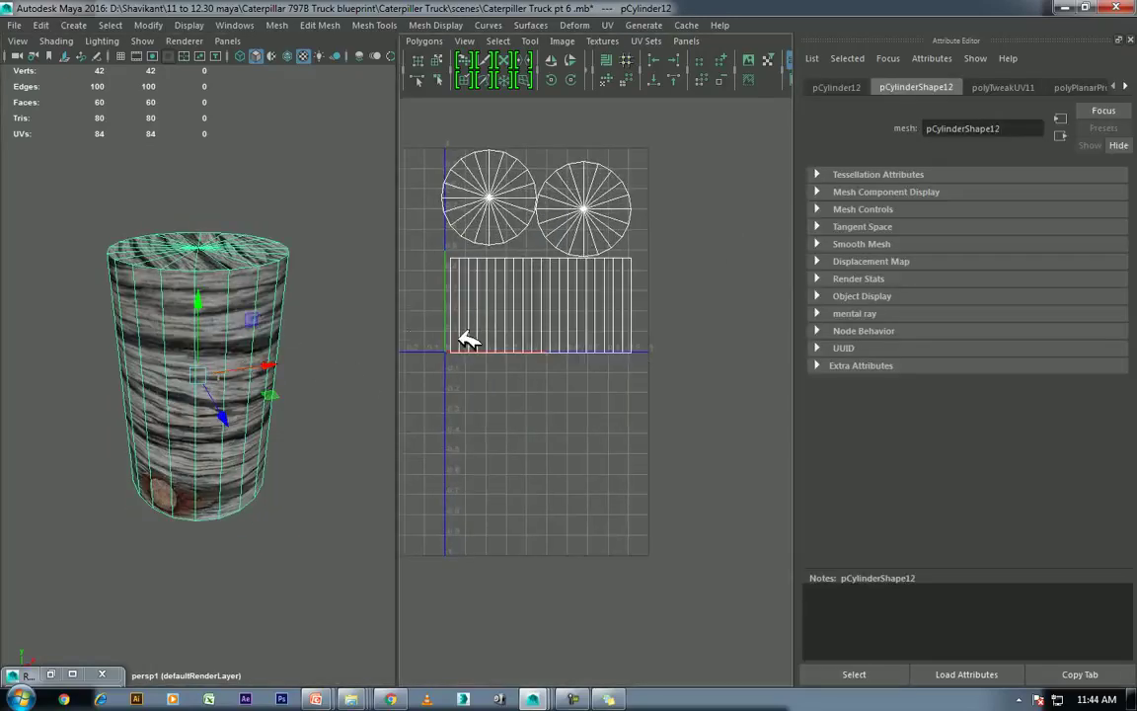
Step: Set the colour texture's place2dTexture7 Rotate UV to 90 and deselect the cylinder
{"action": "right_click_drag", "start_coordinate": [255, 289], "coordinate": [233, 543]}
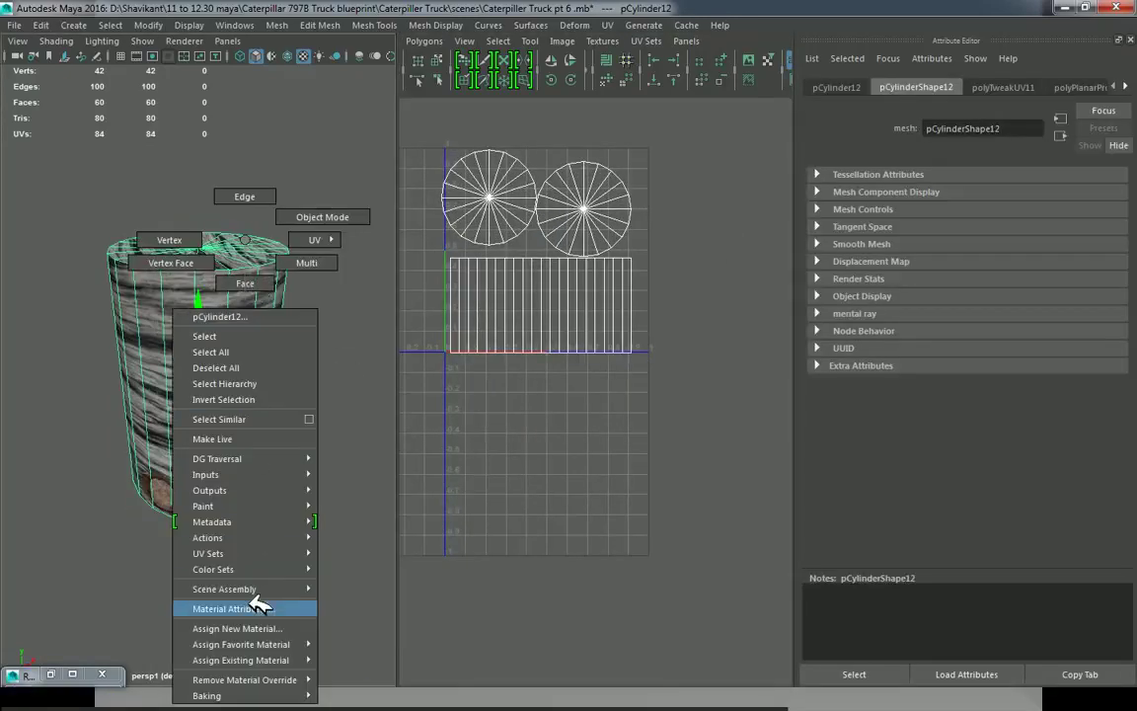
{"action": "left_click", "coordinate": [1100, 268]}
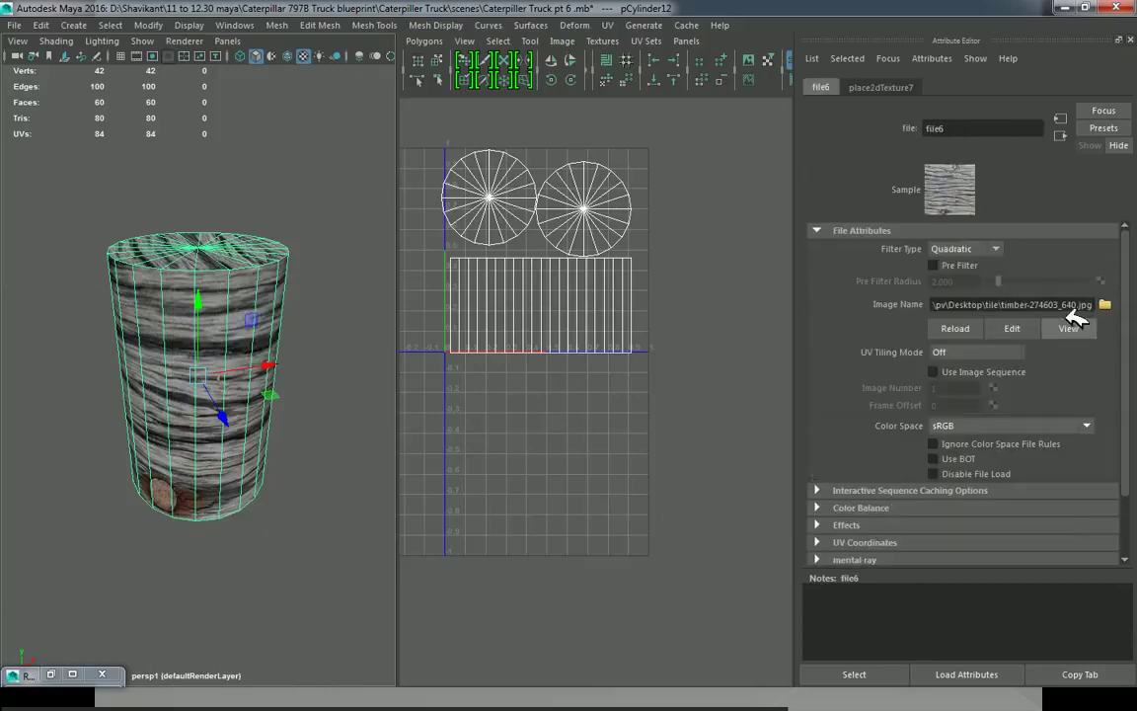
{"action": "left_click", "coordinate": [883, 87]}
{"action": "left_click", "coordinate": [967, 405]}
{"action": "type", "text": "90.000"}
{"action": "key", "text": "Return"}
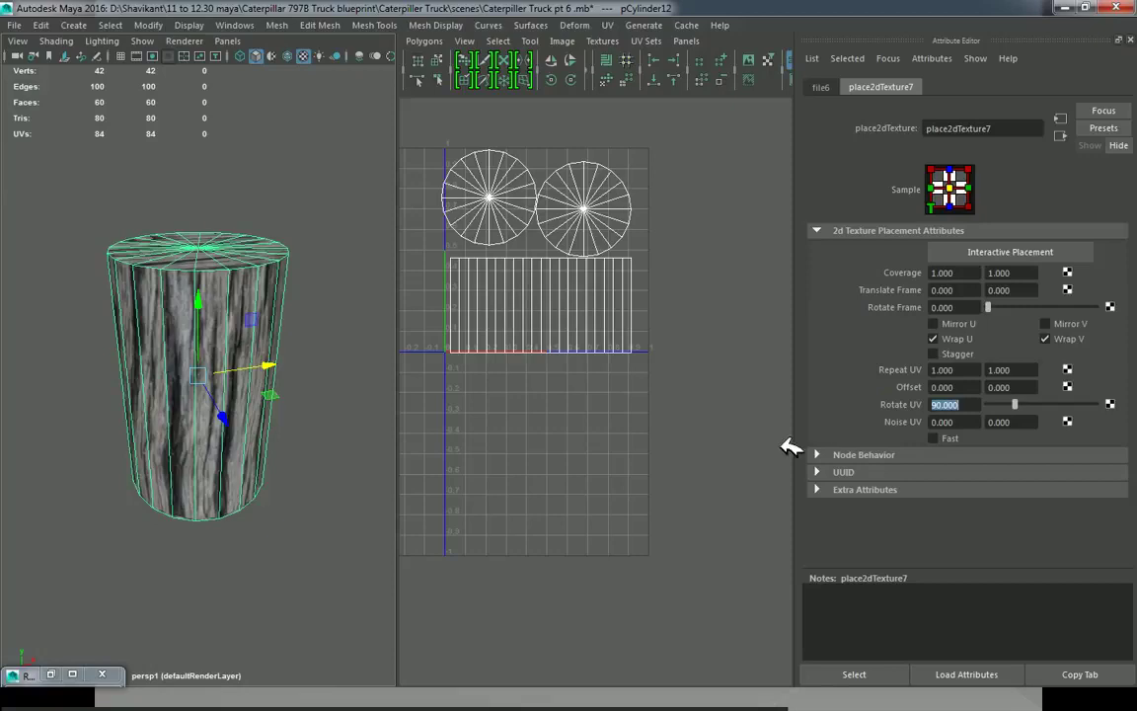
{"action": "left_click", "coordinate": [329, 437]}
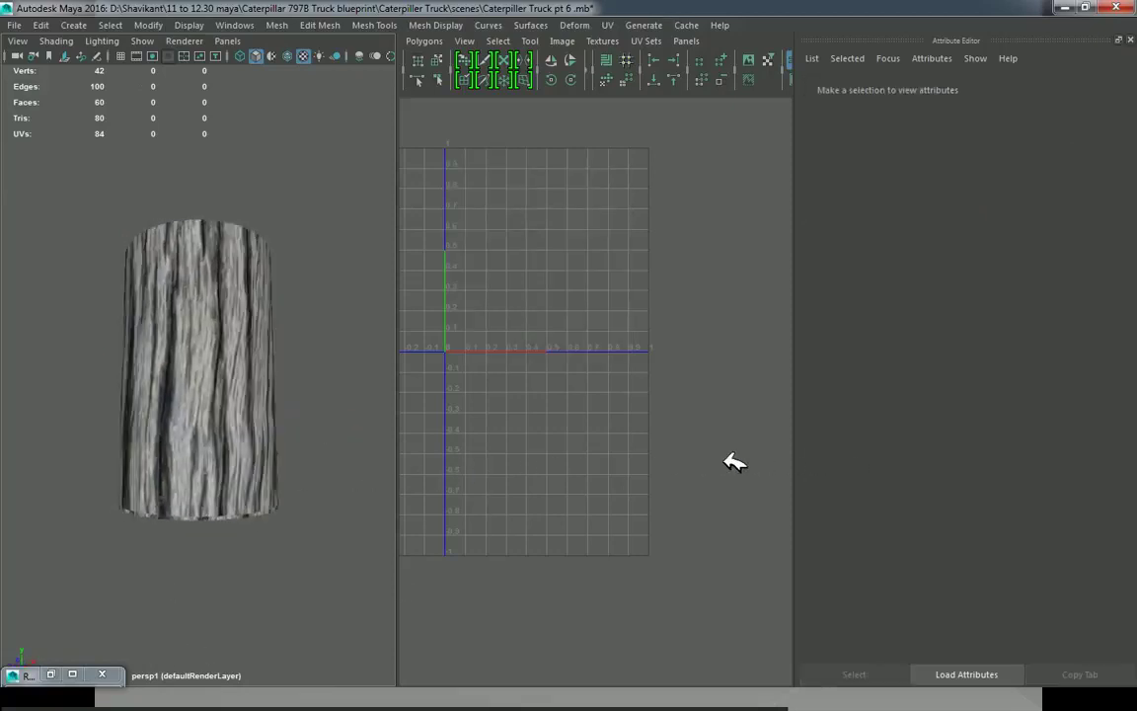
Step: Select the cylinder's UVs and nudge the whole layout slightly upward in V
{"action": "left_click", "coordinate": [200, 421]}
{"action": "left_click_drag", "start_coordinate": [279, 385], "coordinate": [244, 362], "text": "alt"}
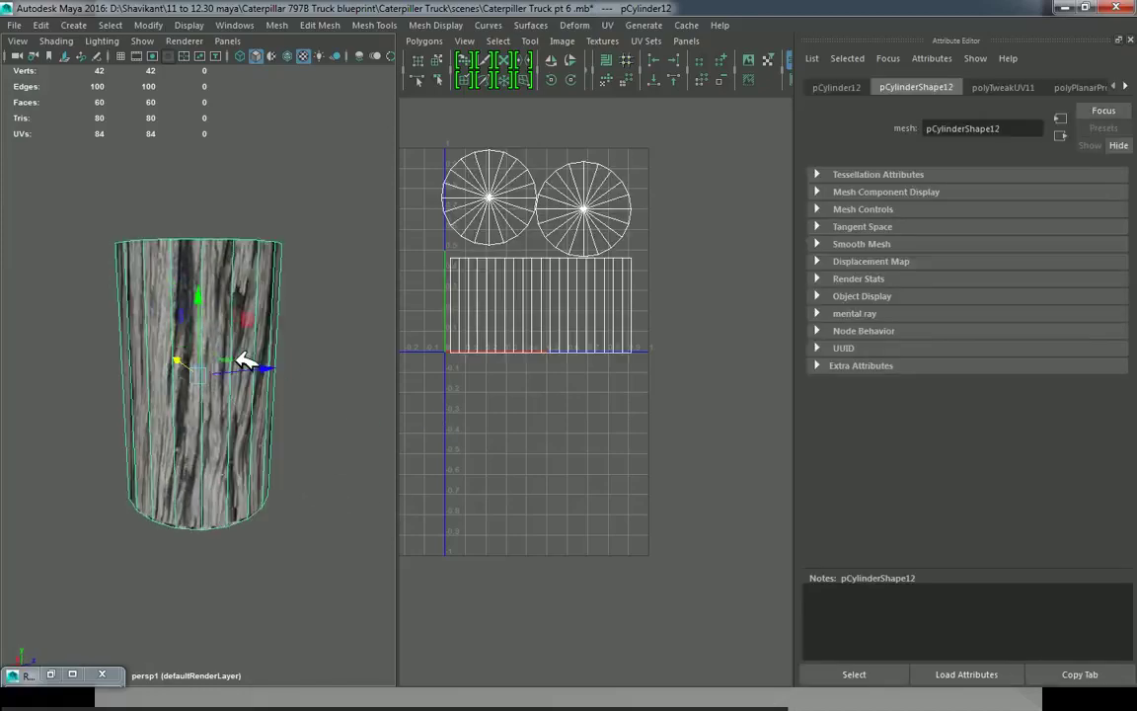
{"action": "left_click_drag", "start_coordinate": [651, 242], "coordinate": [435, 370]}
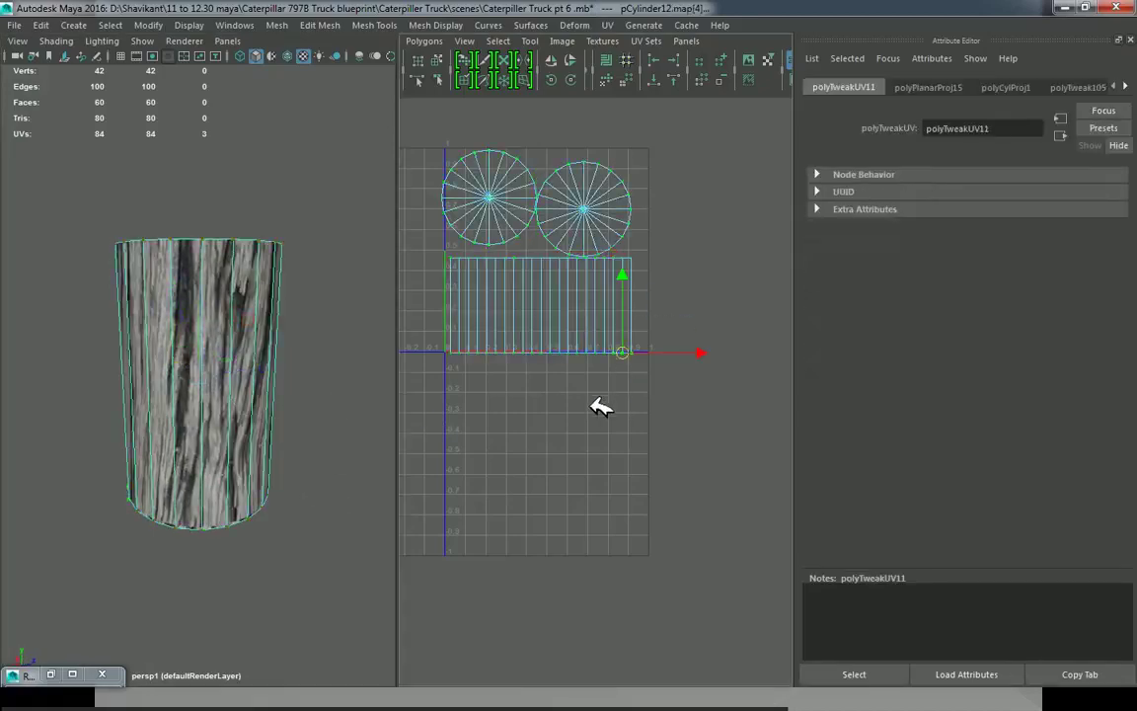
{"action": "left_click_drag", "start_coordinate": [546, 228], "coordinate": [539, 213]}
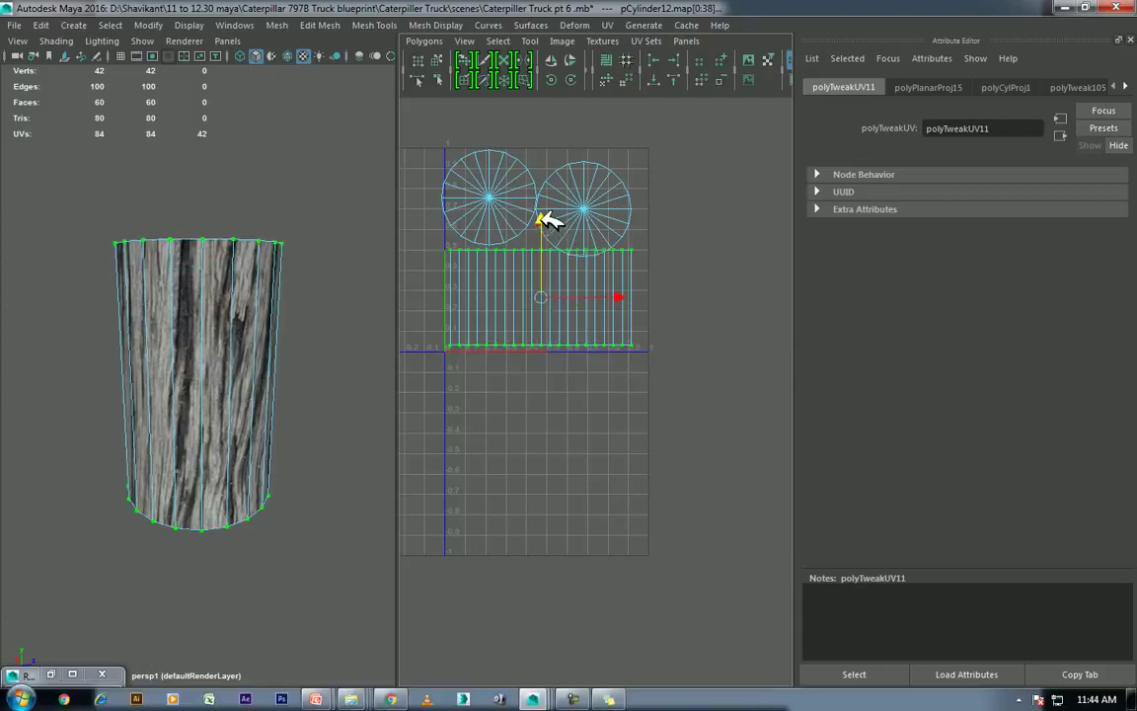
{"action": "right_click_drag", "start_coordinate": [204, 316], "coordinate": [306, 237]}
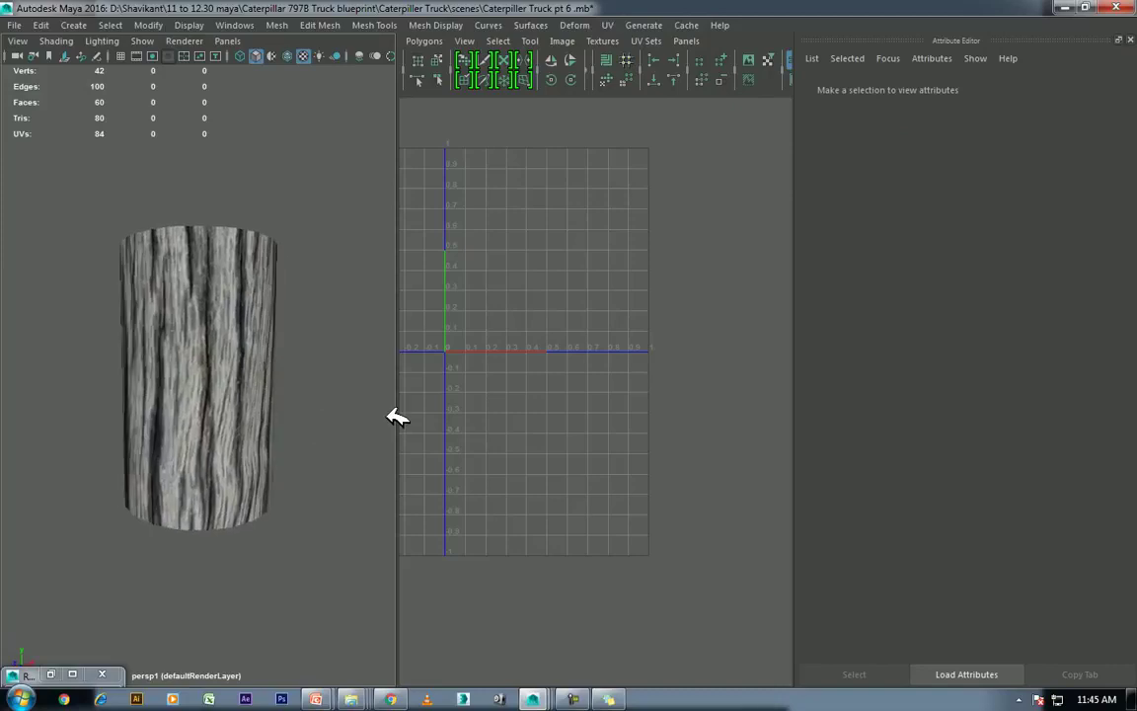
{"action": "left_click", "coordinate": [205, 368]}
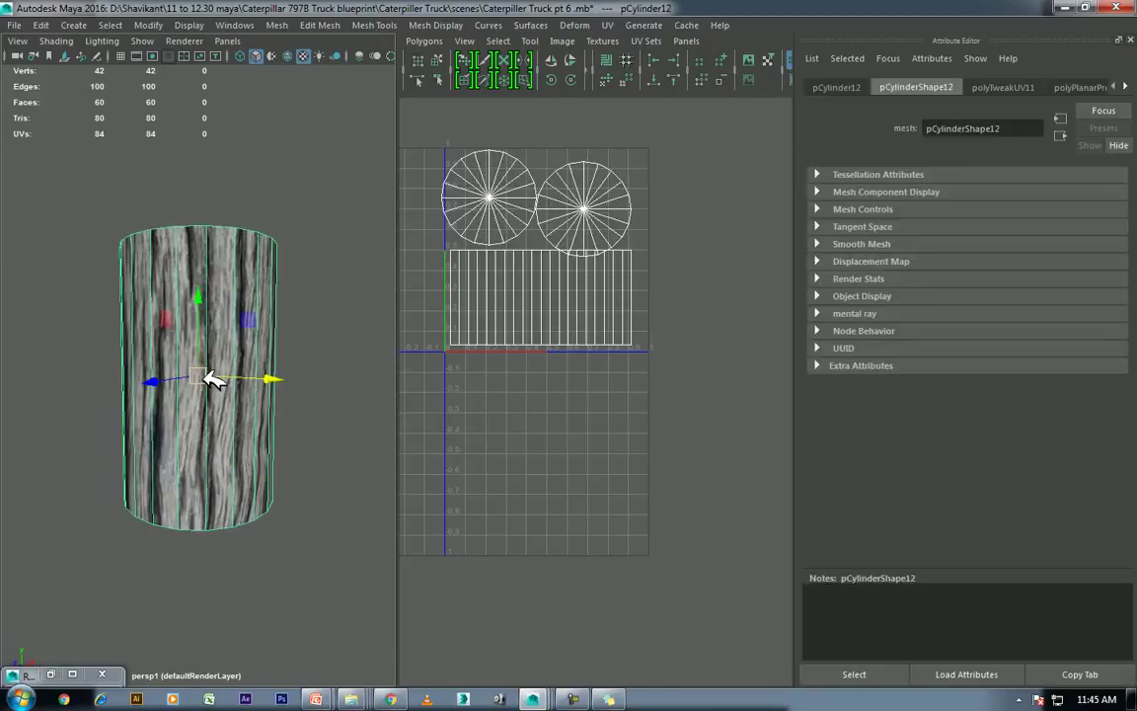
Step: Add timber-274603_640.jpg as the wood material's bump map and rotate its placement UV 90°
{"action": "right_click_drag", "start_coordinate": [229, 281], "coordinate": [249, 612]}
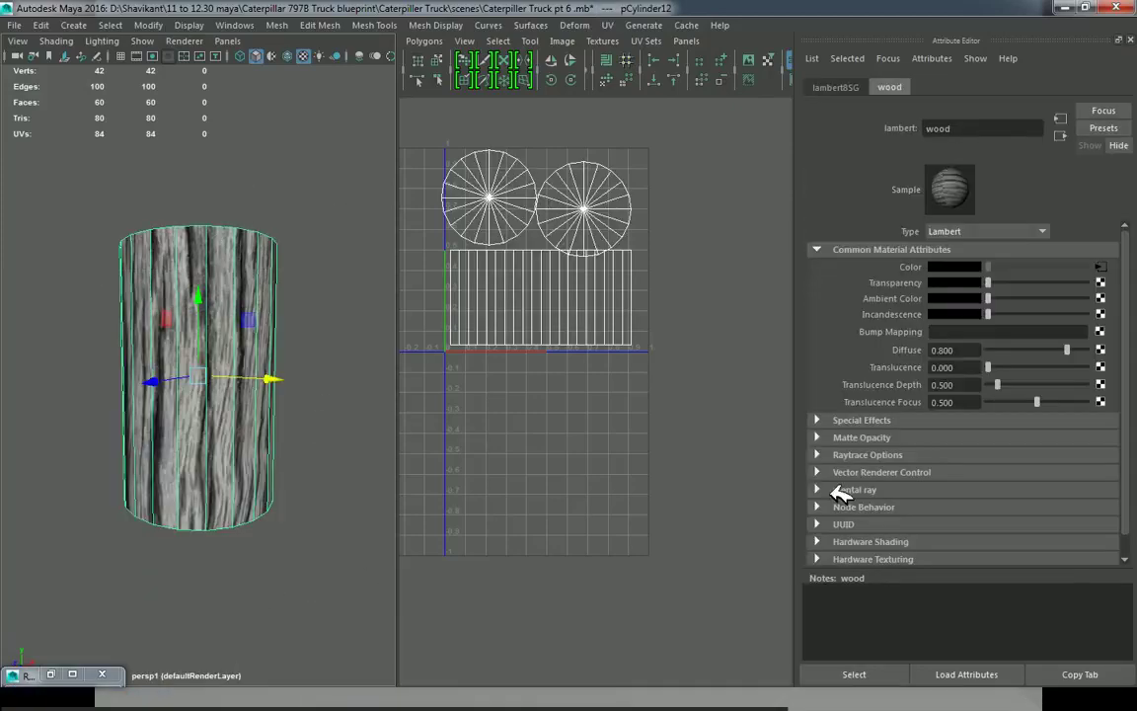
{"action": "left_click", "coordinate": [1100, 330]}
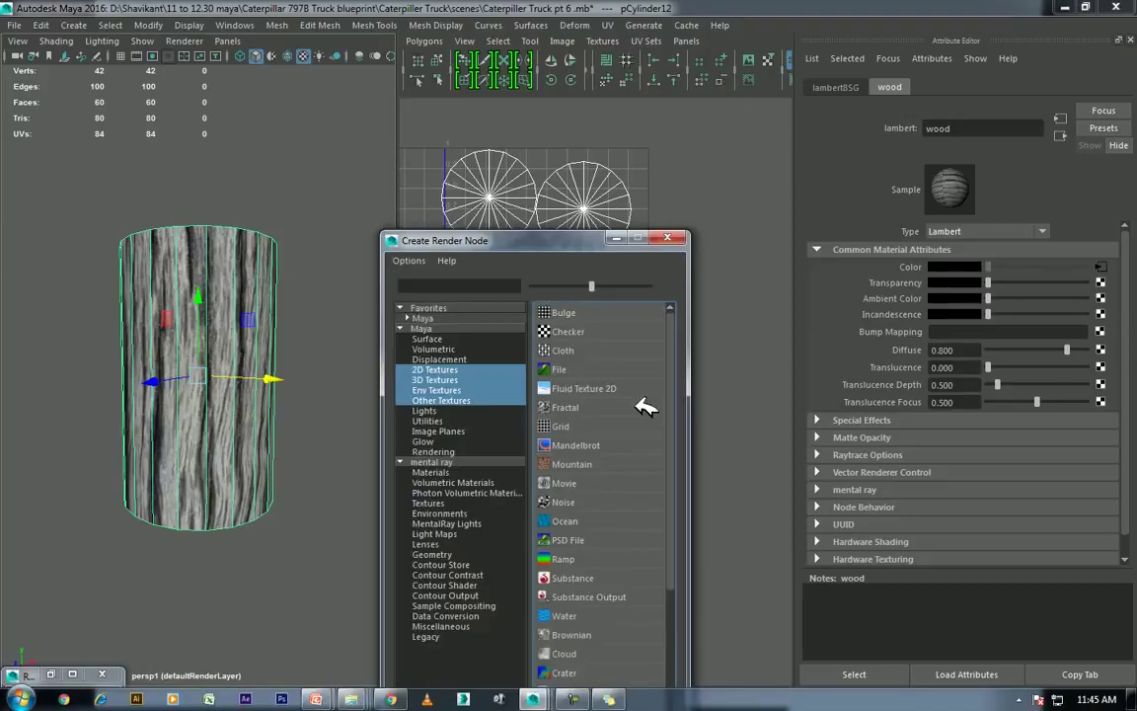
{"action": "left_click", "coordinate": [563, 370]}
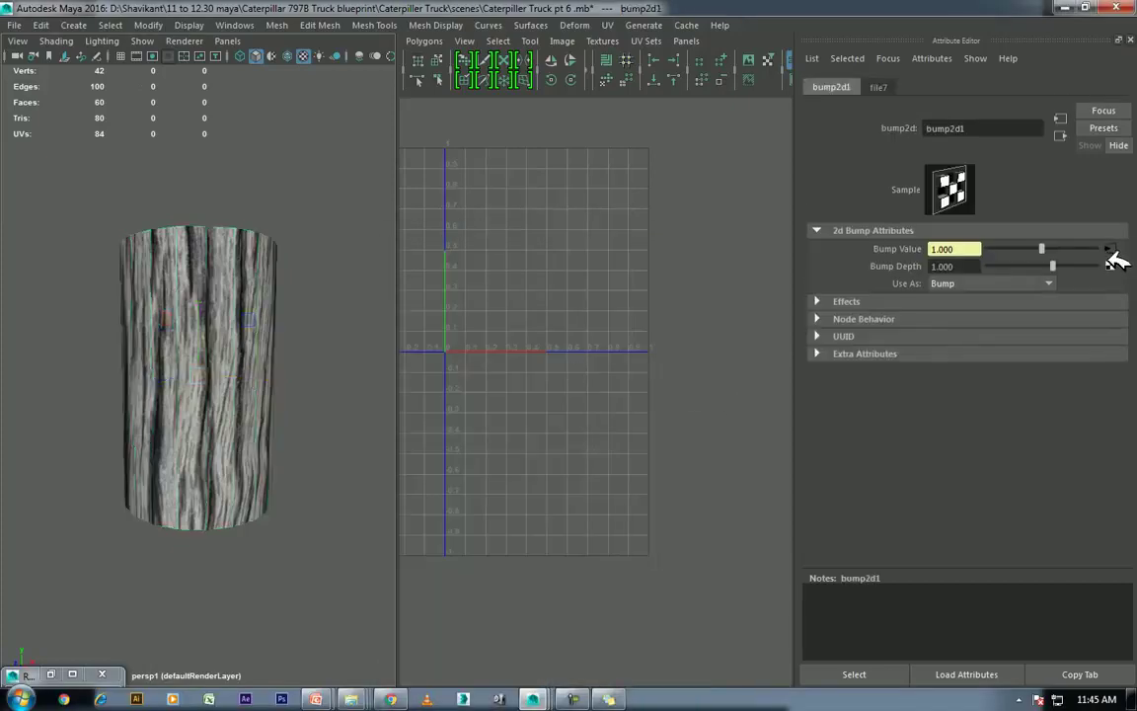
{"action": "left_click", "coordinate": [1120, 248]}
{"action": "left_click", "coordinate": [822, 88]}
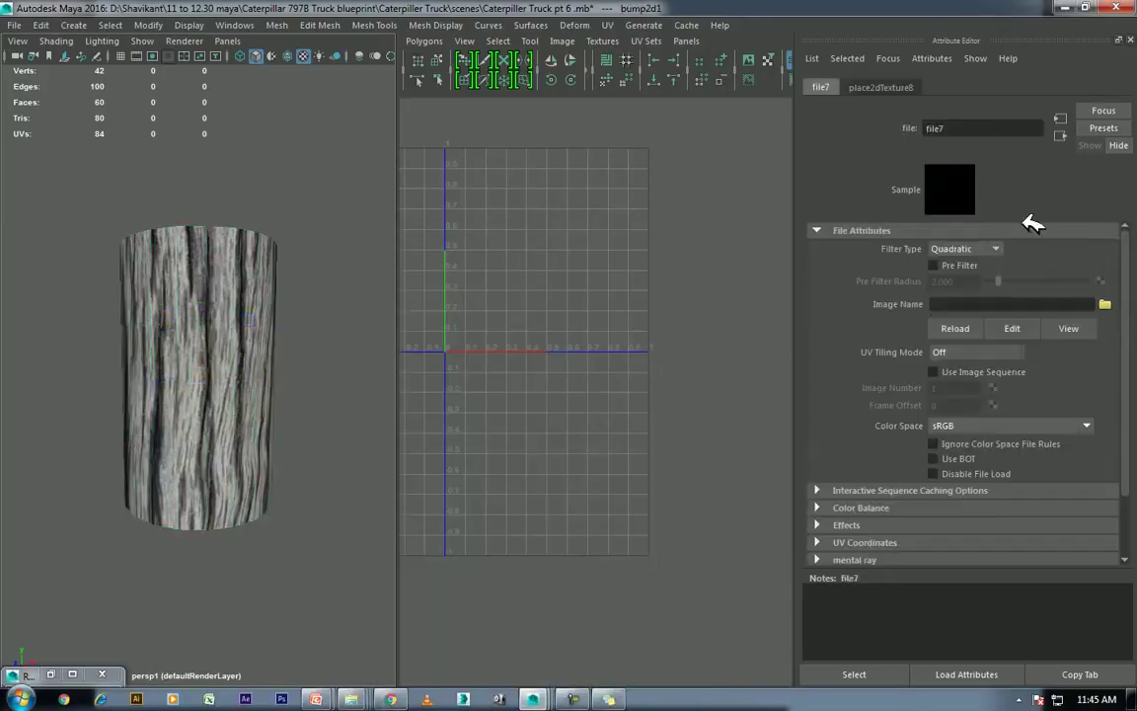
{"action": "left_click", "coordinate": [1104, 302]}
{"action": "left_click", "coordinate": [437, 155]}
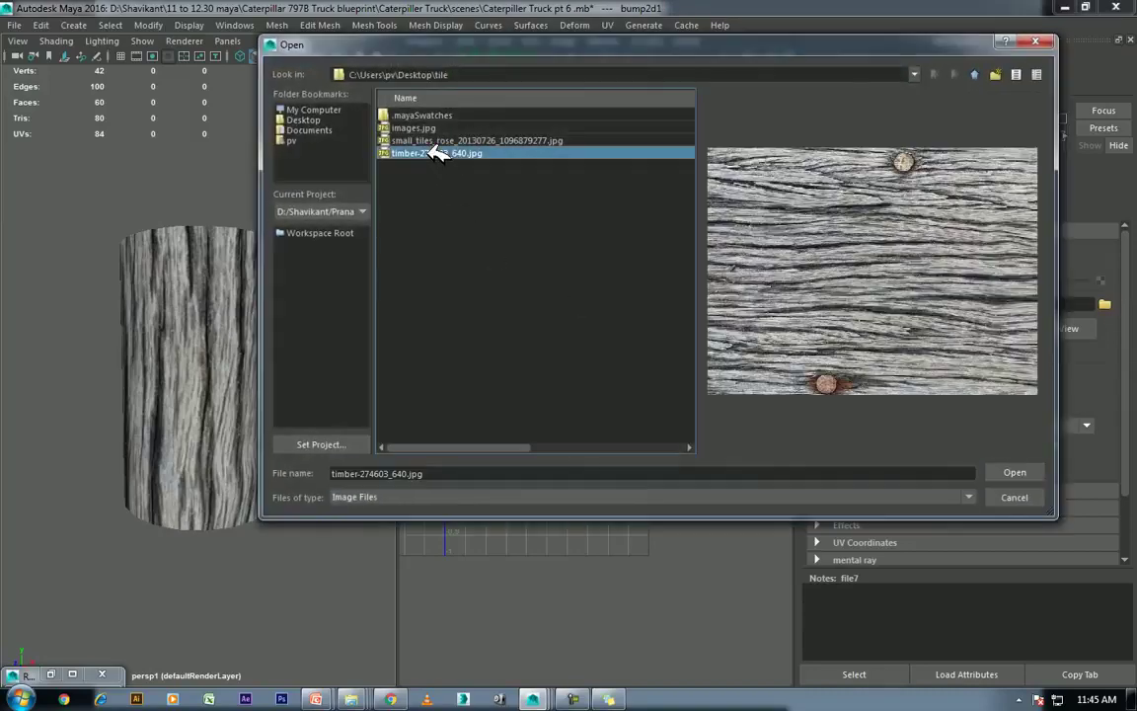
{"action": "double_click", "coordinate": [437, 155]}
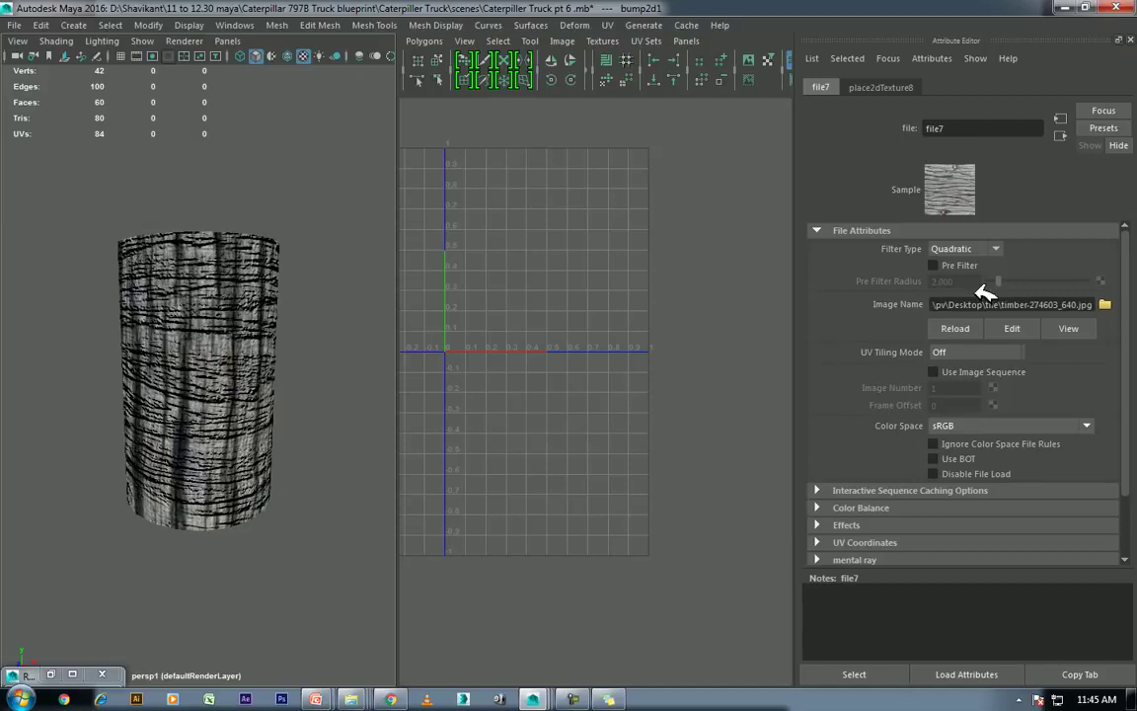
{"action": "left_click", "coordinate": [885, 88]}
{"action": "left_click", "coordinate": [968, 406]}
{"action": "type", "text": "90.000"}
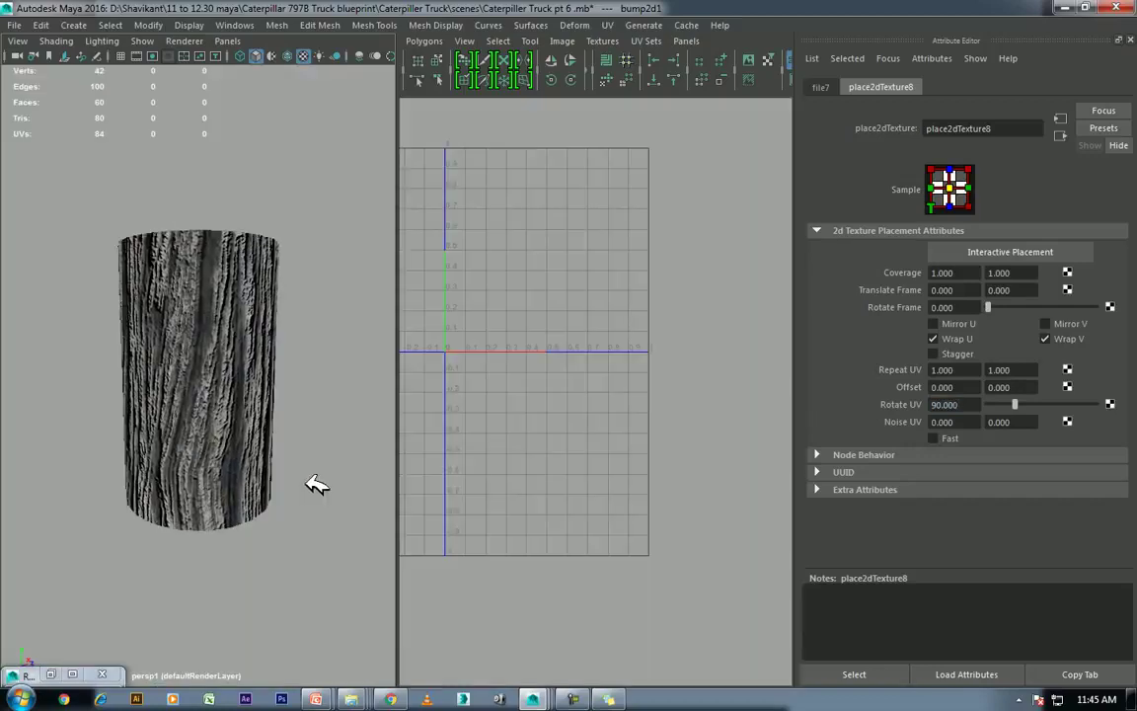
Step: Orbit around the bark cylinder and switch the viewport background to black
{"action": "scroll", "coordinate": [285, 498], "scroll_direction": "up", "scroll_amount": 2}
{"action": "scroll", "coordinate": [272, 482], "scroll_direction": "up", "scroll_amount": 2}
{"action": "scroll", "coordinate": [286, 464], "scroll_direction": "up", "scroll_amount": 1}
{"action": "mouse_move", "coordinate": [290, 490]}
{"action": "left_mouse_down", "text": "alt"}
{"action": "mouse_move", "coordinate": [211, 488]}
{"action": "mouse_move", "coordinate": [403, 494]}
{"action": "left_mouse_up", "text": "alt"}
{"action": "key", "text": "alt+b"}
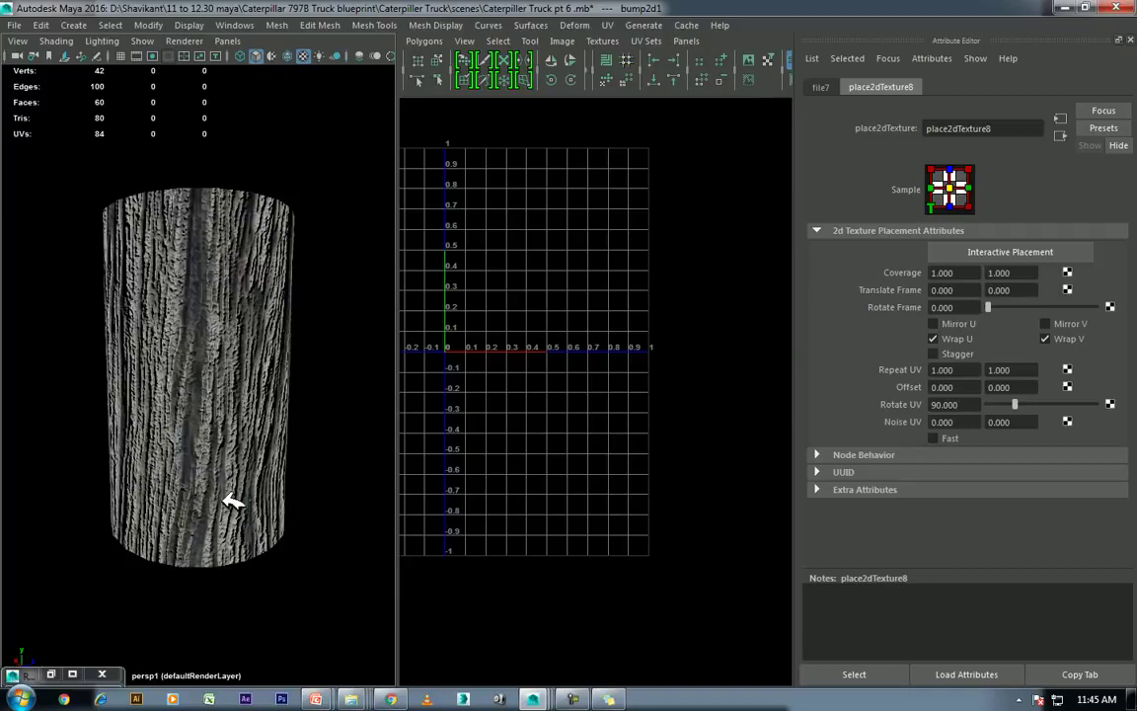
Step: Check the step 2 sticky note, then in Maya restore a light gradient background and select the cylinder
{"action": "left_click", "coordinate": [609, 699]}
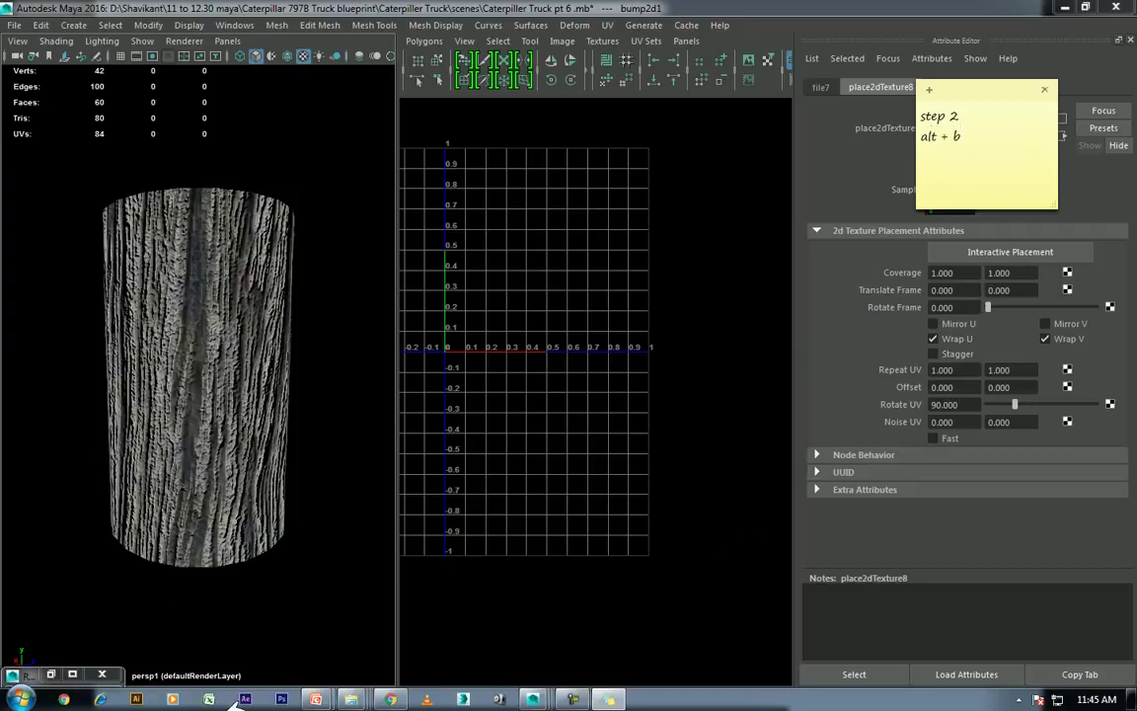
{"action": "left_click", "coordinate": [229, 512]}
{"action": "key", "text": "alt+b"}
{"action": "key", "text": "alt+b"}
{"action": "key", "text": "alt+b"}
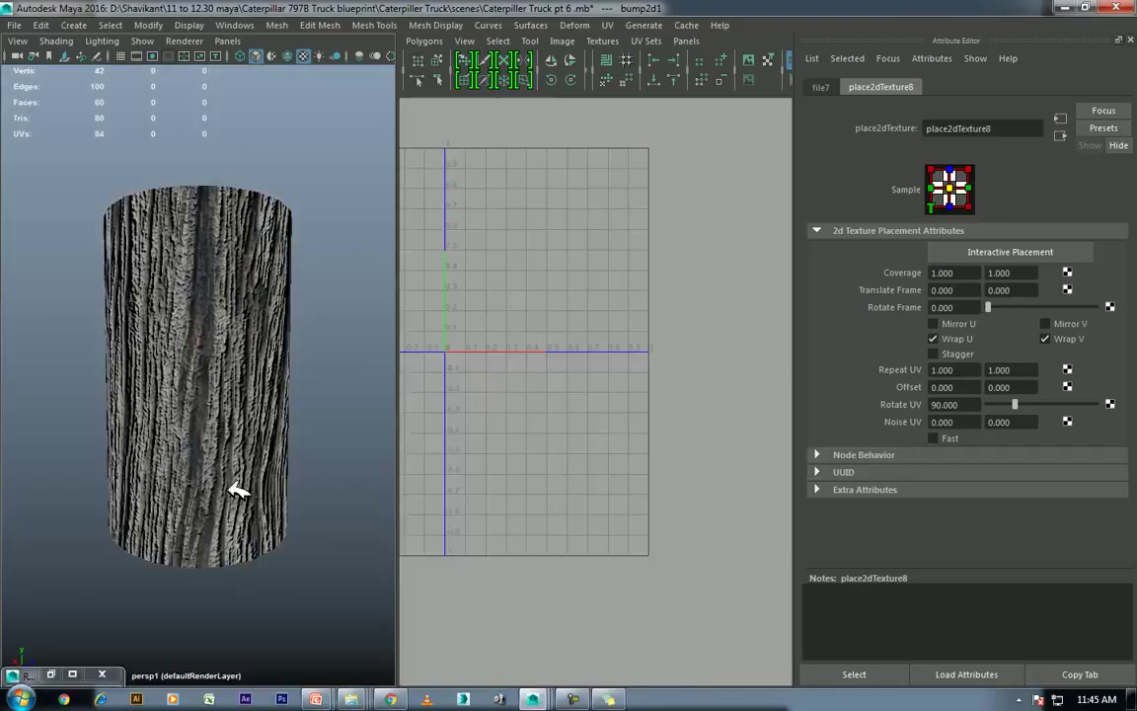
{"action": "left_click", "coordinate": [238, 490]}
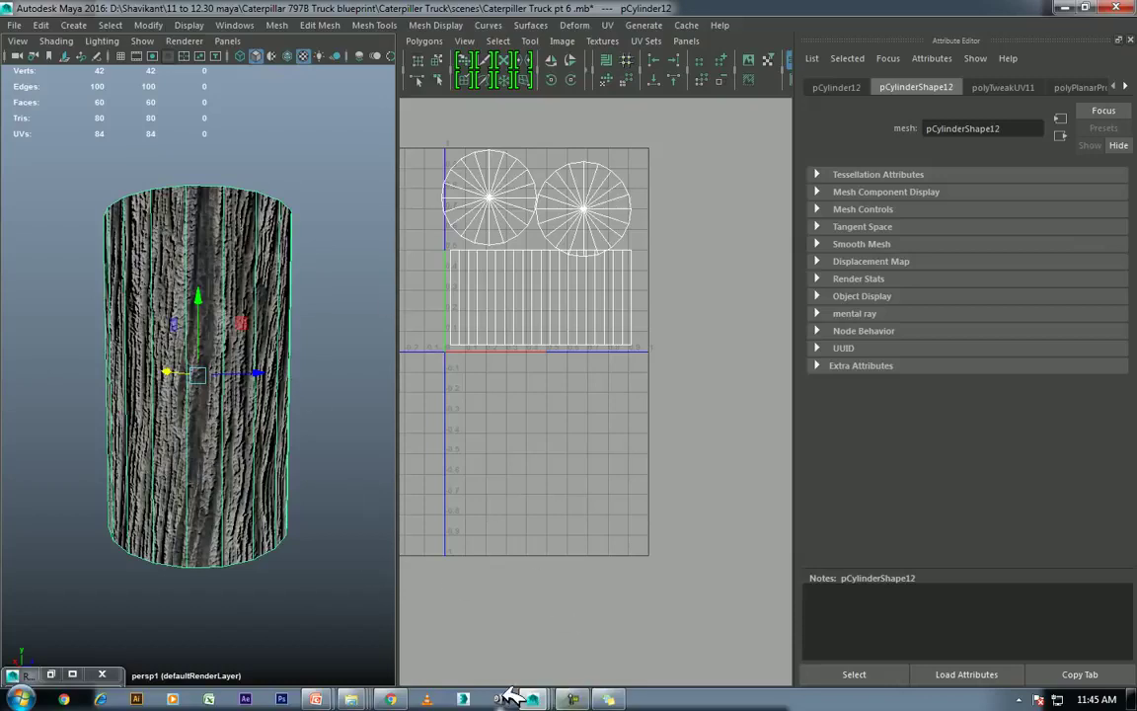
Step: Bring the running PowerPoint slide show to the front
{"action": "left_click", "coordinate": [392, 697]}
{"action": "left_click", "coordinate": [395, 697]}
{"action": "mouse_move", "coordinate": [316, 699]}
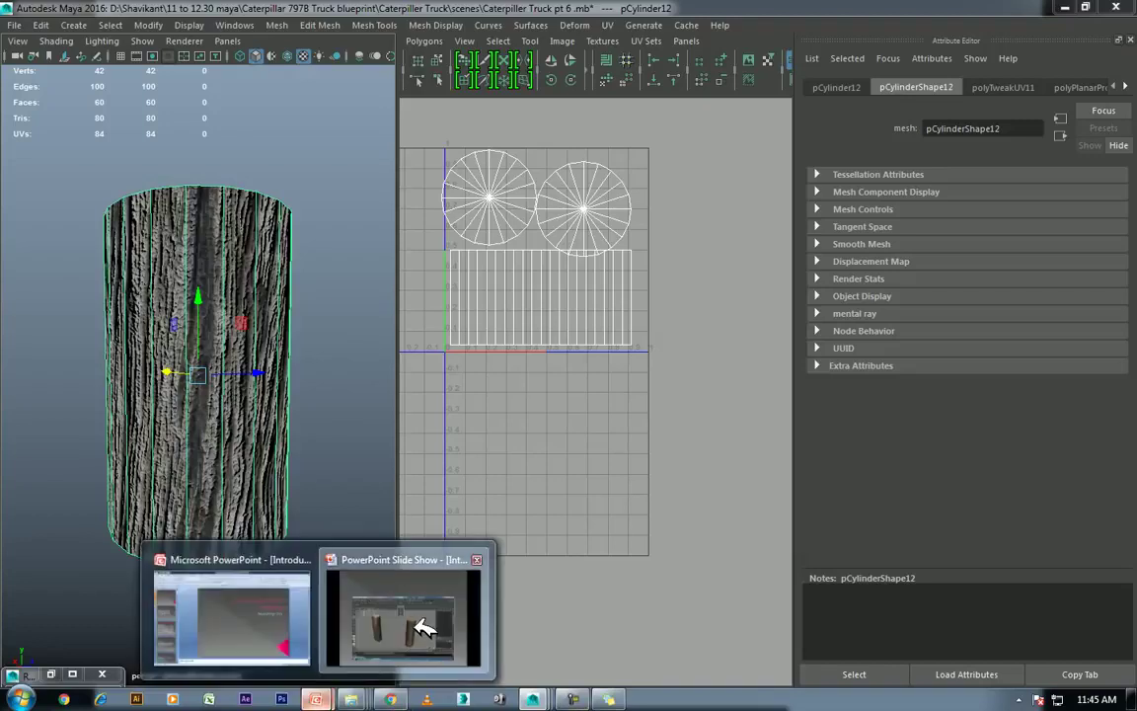
{"action": "left_click", "coordinate": [431, 617]}
Step: Step through the Spherical UV mapping slides from the options screenshot to the UV editor screenshot
{"action": "left_click", "coordinate": [592, 400]}
{"action": "scroll", "coordinate": [589, 400], "scroll_direction": "up", "scroll_amount": 1}
{"action": "scroll", "coordinate": [590, 404], "scroll_direction": "down", "scroll_amount": 1}
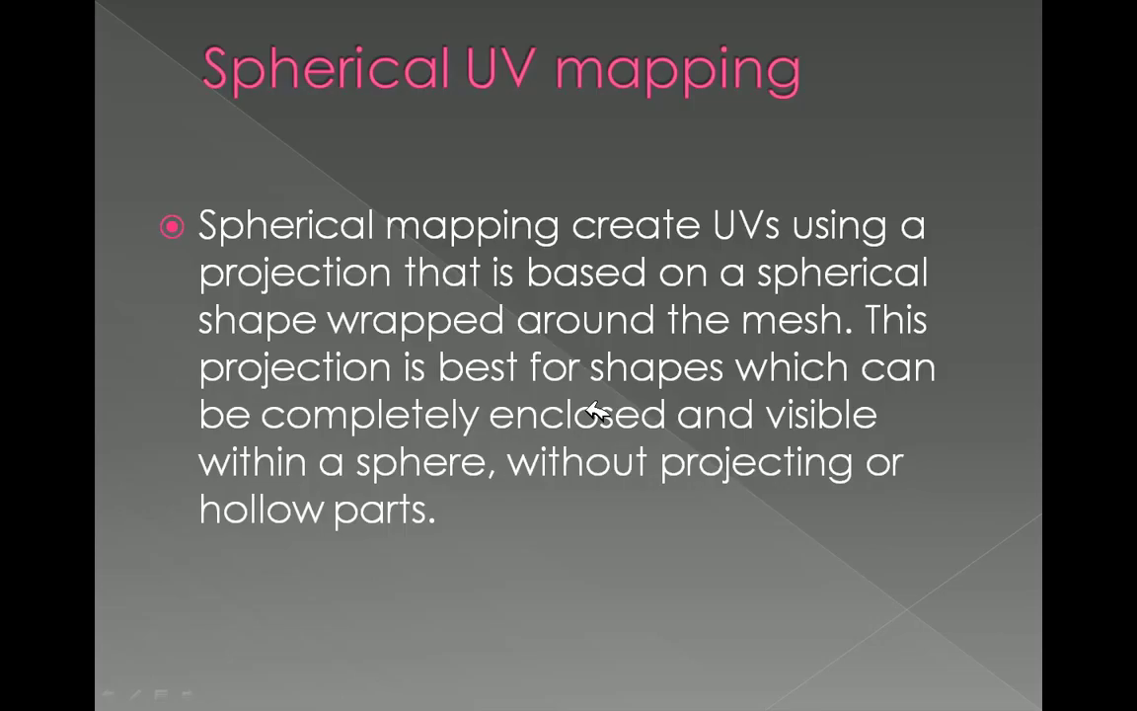
{"action": "left_click", "coordinate": [573, 259]}
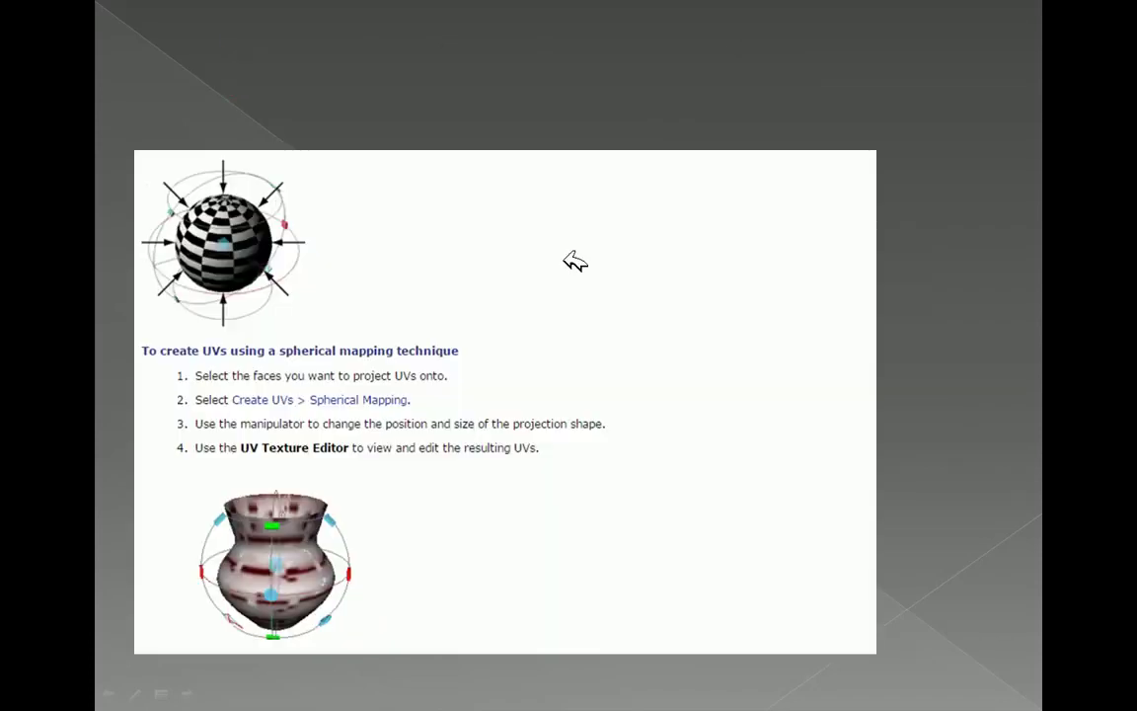
{"action": "left_click", "coordinate": [414, 273]}
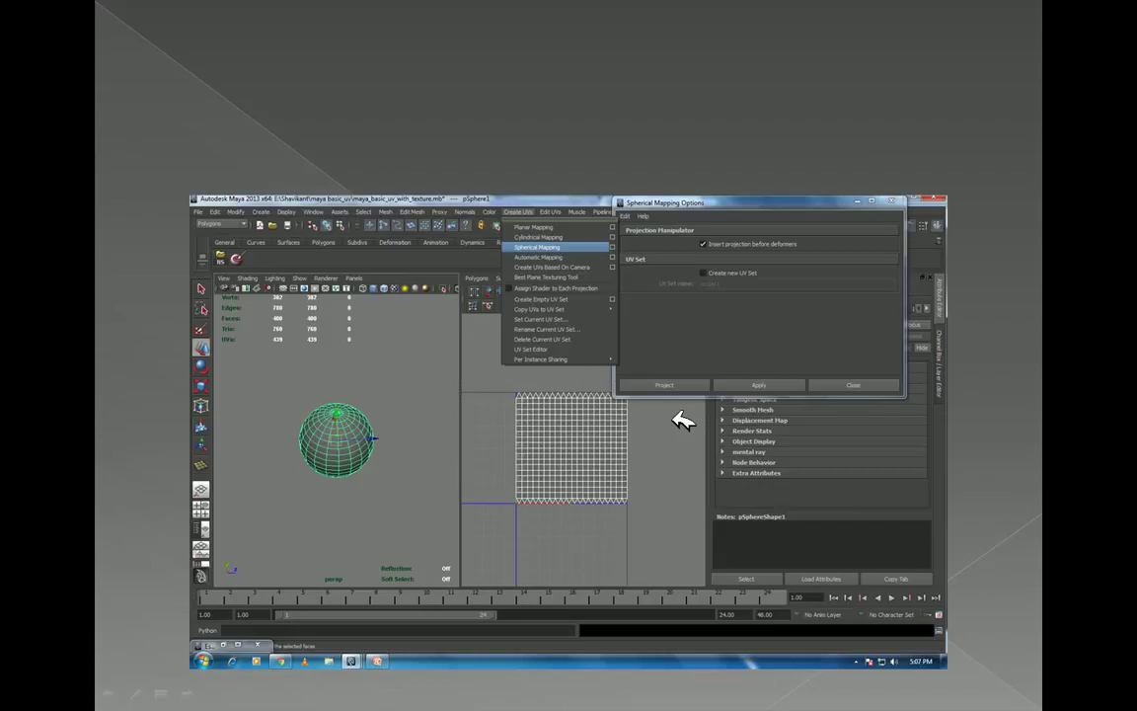
{"action": "left_click", "coordinate": [683, 421]}
{"action": "left_click", "coordinate": [590, 405]}
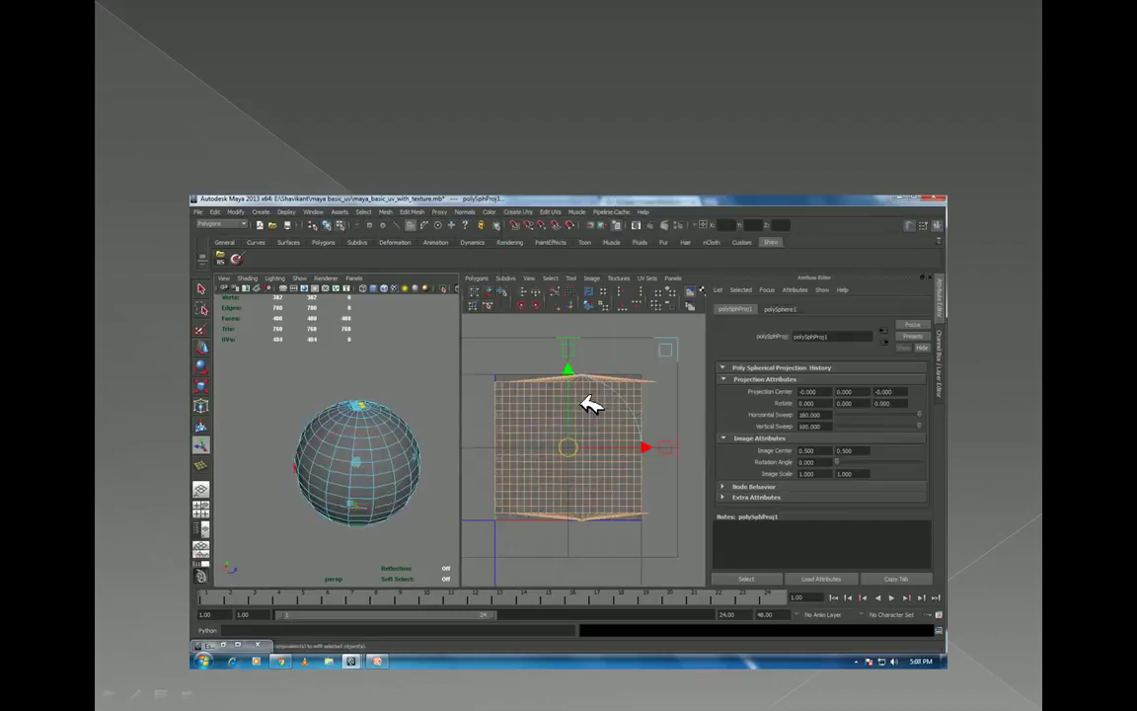
{"action": "left_click", "coordinate": [591, 405]}
Step: Continue through the UV grid, marking menu, unfolded square and Method 2 slides, then return to Maya
{"action": "left_click", "coordinate": [602, 419]}
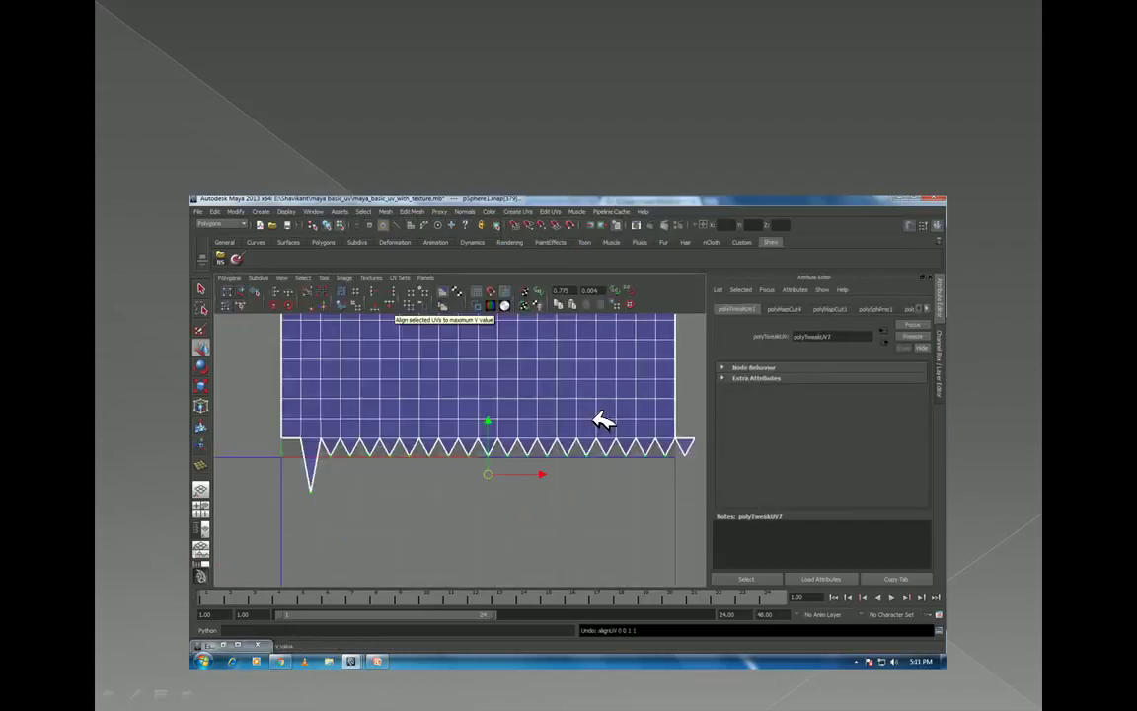
{"action": "left_click", "coordinate": [446, 456]}
{"action": "left_click", "coordinate": [526, 443]}
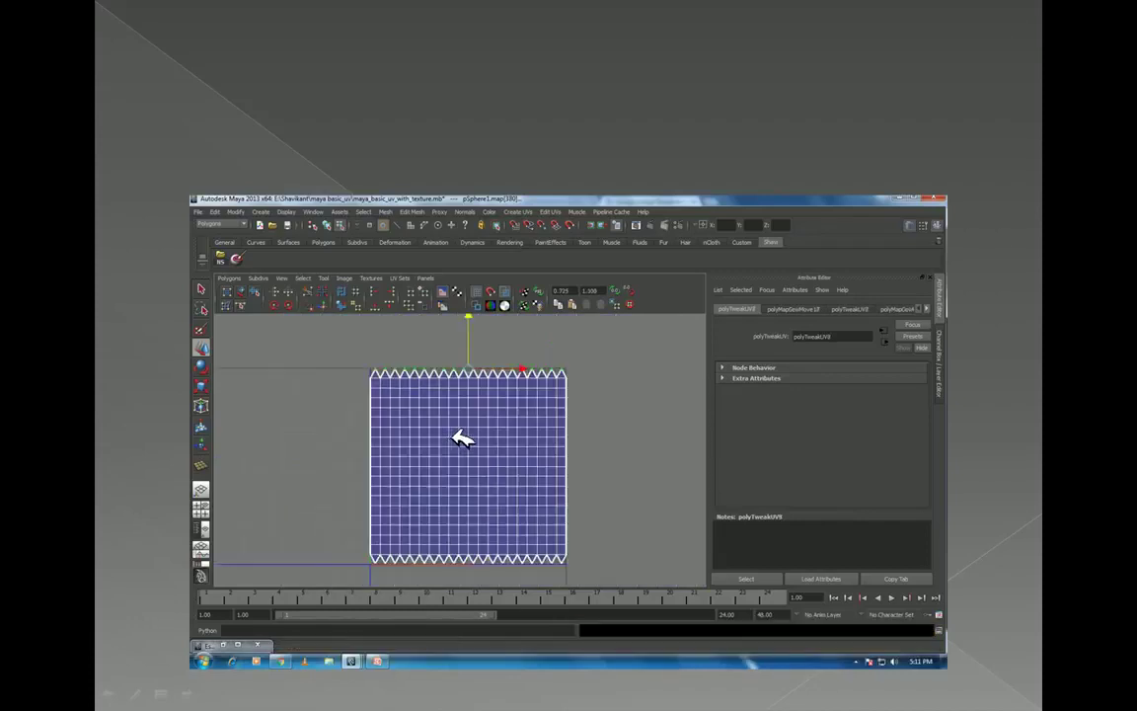
{"action": "left_click", "coordinate": [464, 440]}
{"action": "left_click", "coordinate": [464, 440]}
{"action": "left_click", "coordinate": [464, 439]}
{"action": "scroll", "coordinate": [186, 478], "scroll_direction": "down", "scroll_amount": 3}
Step: Create pSphere2 from the polygon primitives, move it out beside the bark cylinder, and frame it
{"action": "left_click_drag", "start_coordinate": [285, 498], "coordinate": [228, 526], "text": "alt"}
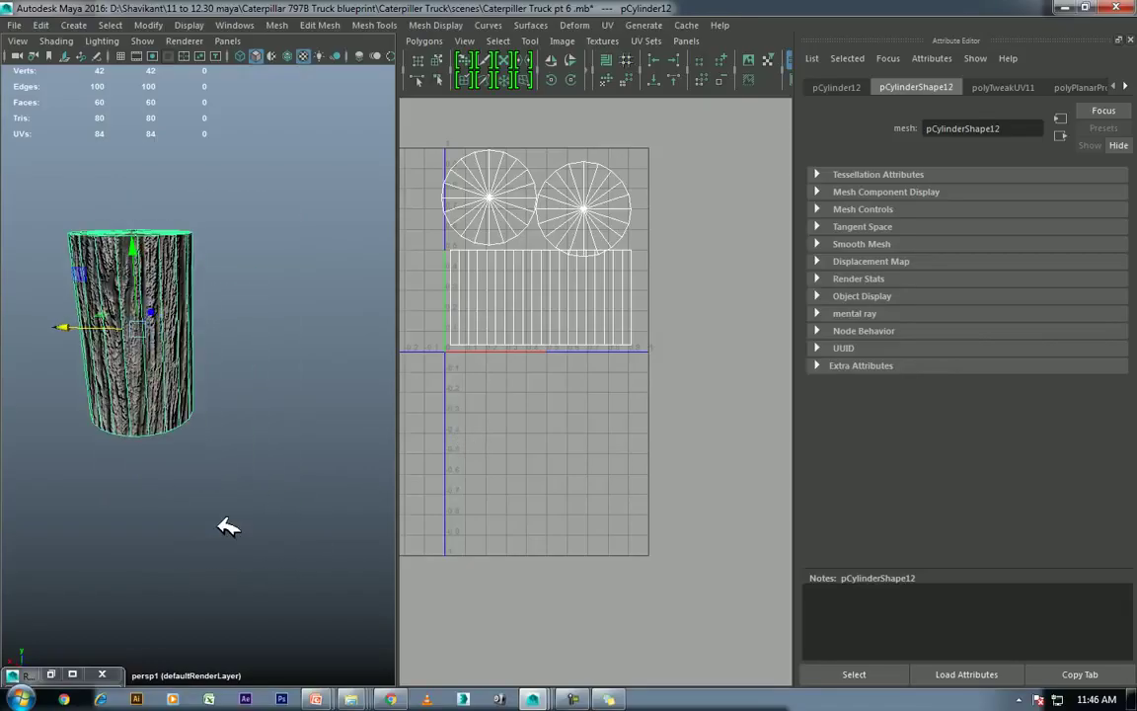
{"action": "left_click", "coordinate": [267, 476]}
{"action": "right_click", "coordinate": [274, 471], "text": "shift"}
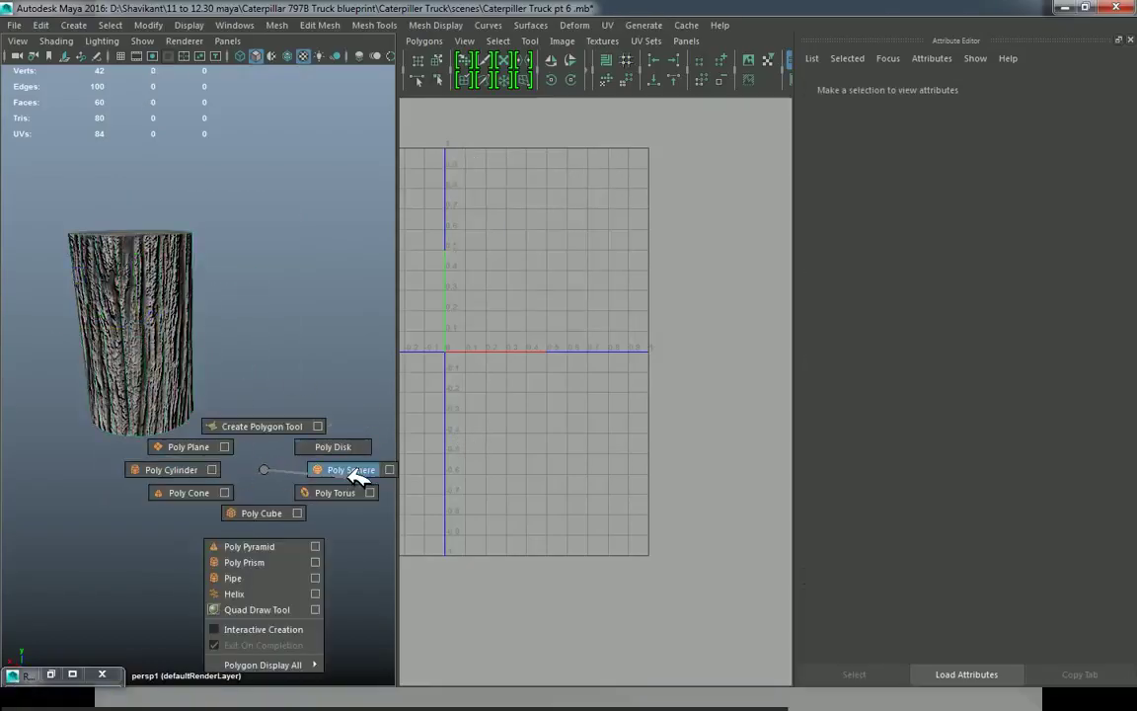
{"action": "left_click", "coordinate": [351, 470]}
{"action": "left_click_drag", "start_coordinate": [222, 487], "coordinate": [254, 463], "text": "alt"}
{"action": "mouse_move", "coordinate": [119, 373]}
{"action": "left_mouse_down", "text": "alt"}
{"action": "mouse_move", "coordinate": [152, 413]}
{"action": "mouse_move", "coordinate": [299, 358]}
{"action": "mouse_move", "coordinate": [254, 368]}
{"action": "left_mouse_up", "text": "alt"}
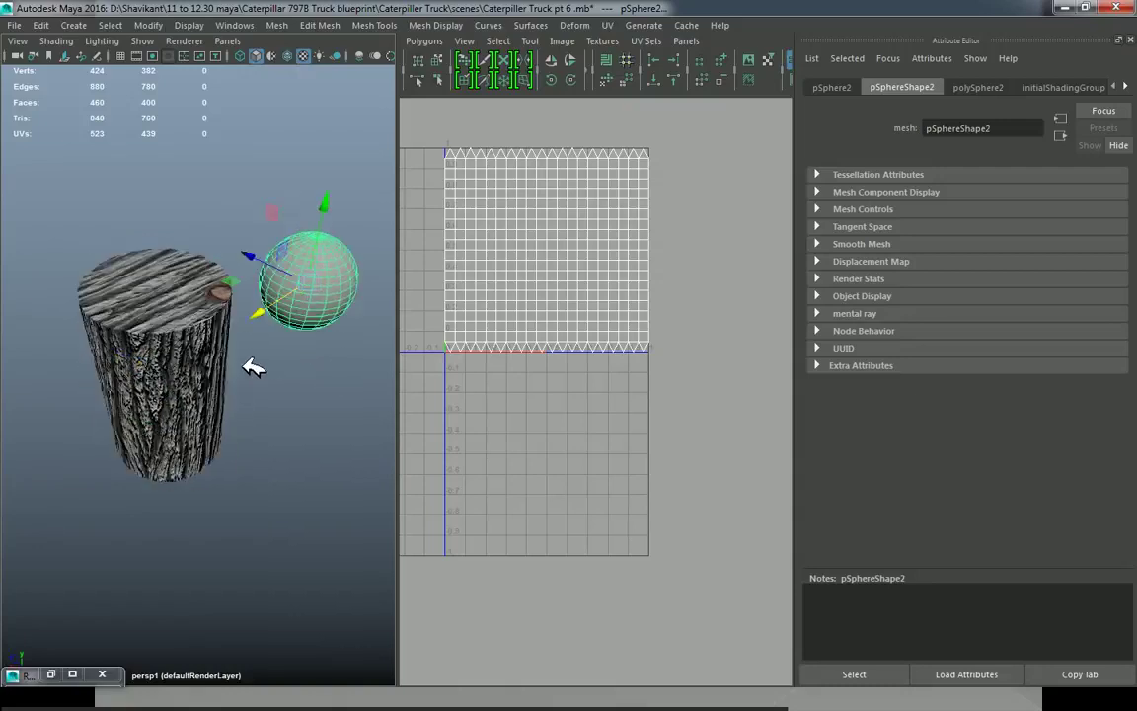
{"action": "key", "text": "f"}
{"action": "left_click_drag", "start_coordinate": [299, 414], "coordinate": [242, 387], "text": "alt"}
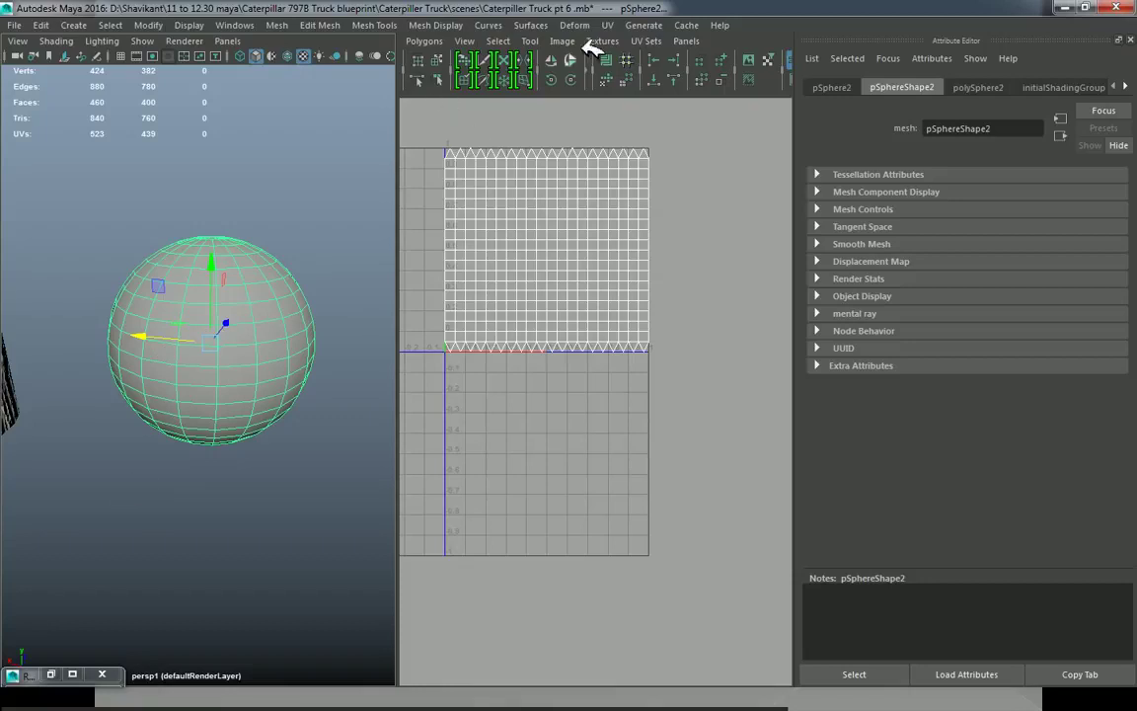
{"action": "left_click", "coordinate": [607, 25]}
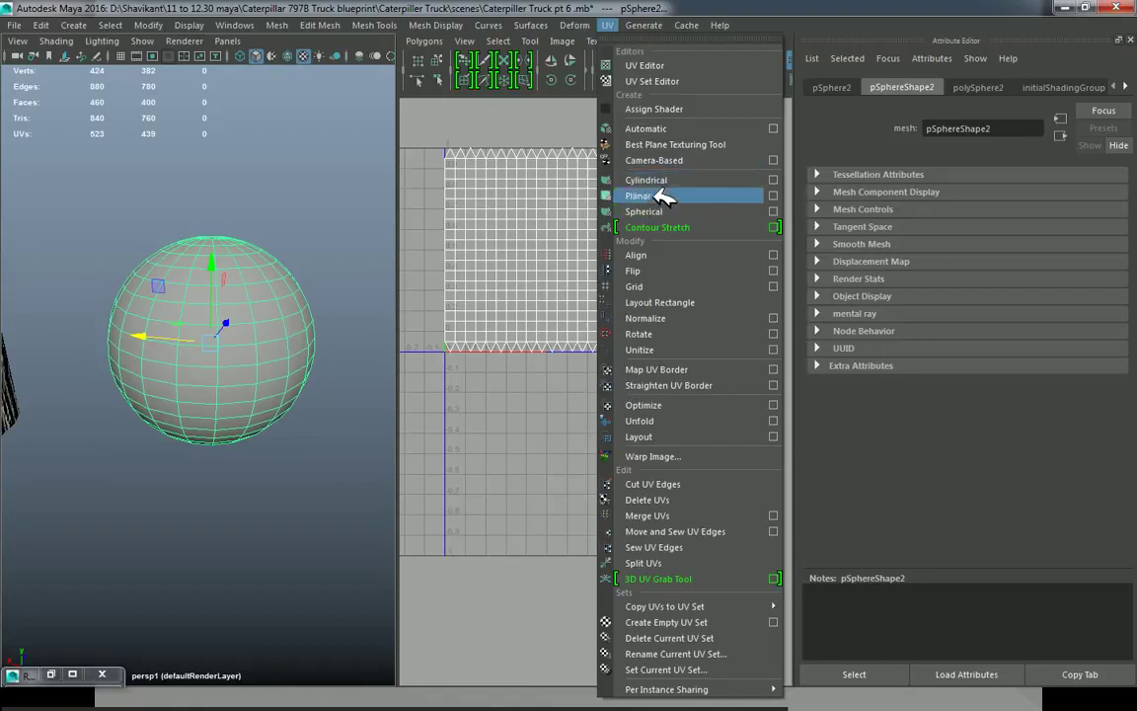
Step: Apply a first spherical UV projection to the sphere and adjust its manipulator
{"action": "left_click", "coordinate": [659, 211]}
{"action": "mouse_move", "coordinate": [254, 442]}
{"action": "left_mouse_down", "text": "alt"}
{"action": "mouse_move", "coordinate": [215, 419]}
{"action": "mouse_move", "coordinate": [275, 427]}
{"action": "left_mouse_up", "text": "alt"}
{"action": "left_click_drag", "start_coordinate": [266, 328], "coordinate": [275, 341]}
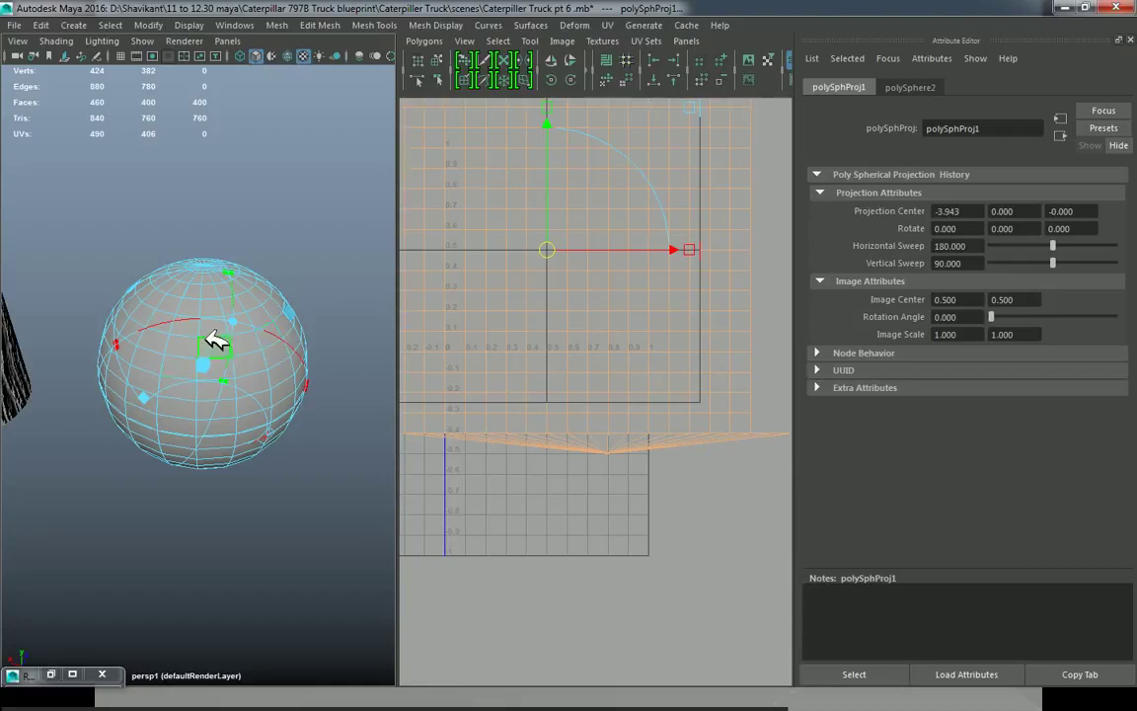
{"action": "right_click_drag", "start_coordinate": [204, 288], "coordinate": [299, 194]}
{"action": "left_click_drag", "start_coordinate": [204, 314], "coordinate": [254, 361], "text": "alt"}
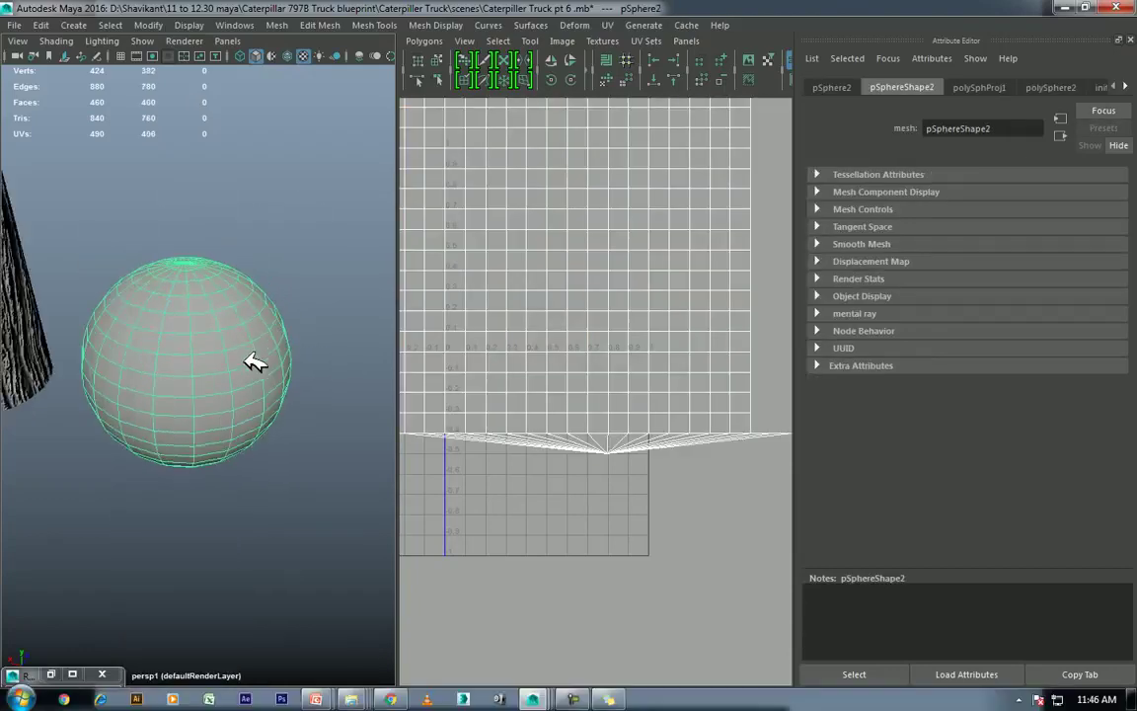
{"action": "scroll", "coordinate": [604, 330], "scroll_direction": "down", "scroll_amount": 2}
{"action": "middle_click_drag", "start_coordinate": [604, 330], "coordinate": [653, 370], "text": "alt"}
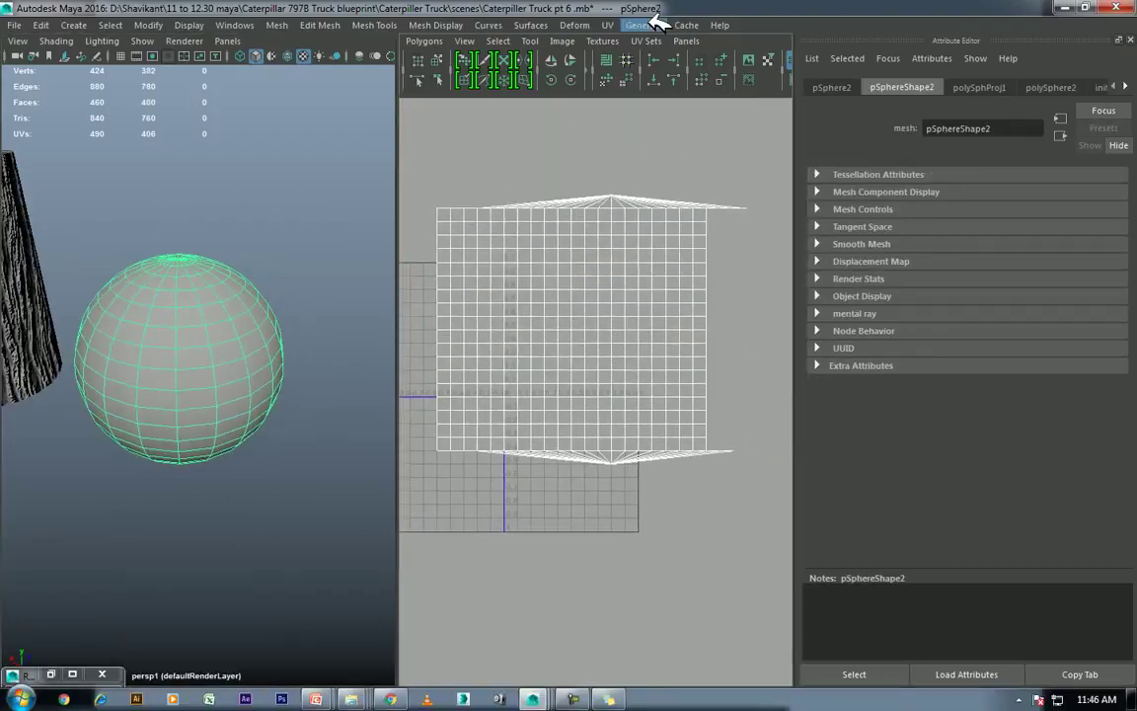
Step: Reapply spherical mapping from its options, stretching the sweep to 360 by 180 degrees
{"action": "left_click", "coordinate": [608, 24]}
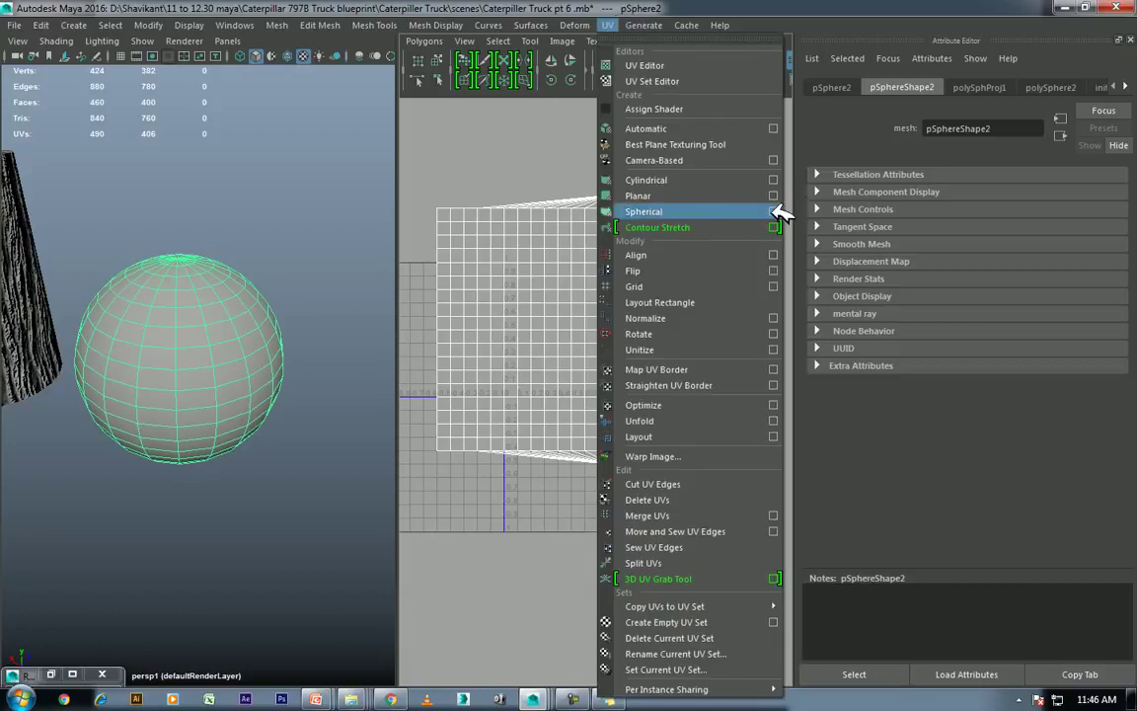
{"action": "left_click", "coordinate": [774, 211]}
{"action": "left_click", "coordinate": [923, 328]}
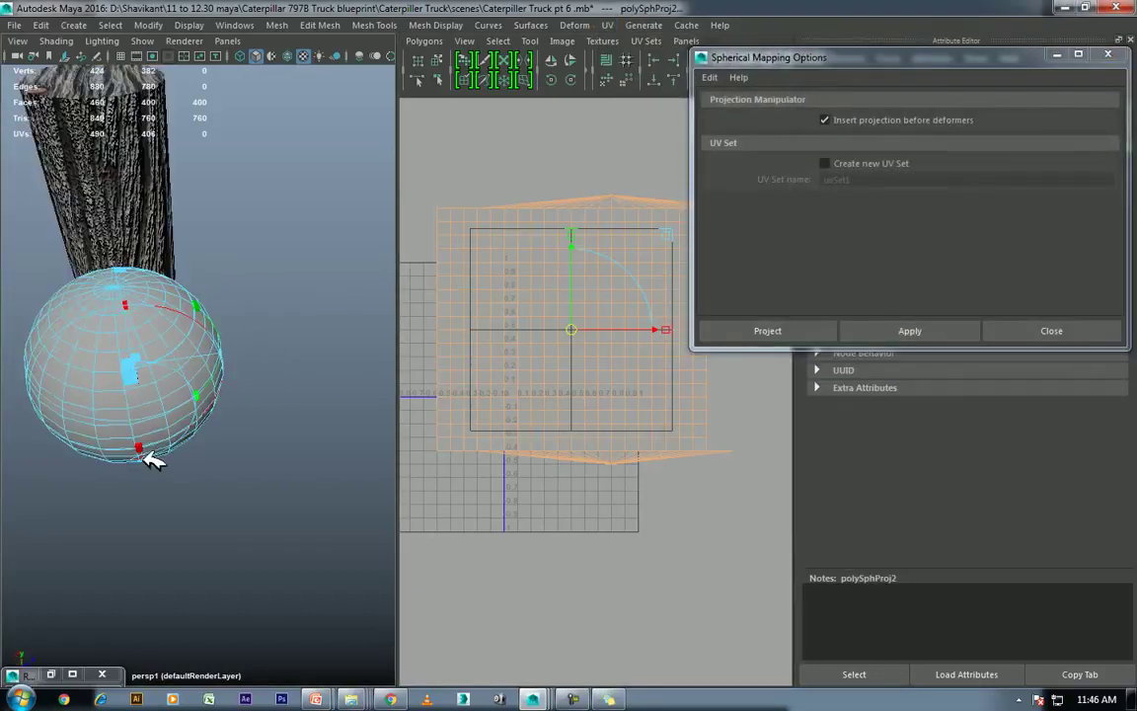
{"action": "mouse_move", "coordinate": [146, 447]}
{"action": "left_mouse_down"}
{"action": "mouse_move", "coordinate": [13, 350]}
{"action": "mouse_move", "coordinate": [228, 386]}
{"action": "mouse_move", "coordinate": [336, 375]}
{"action": "mouse_move", "coordinate": [218, 302]}
{"action": "mouse_move", "coordinate": [150, 289]}
{"action": "mouse_move", "coordinate": [10, 370]}
{"action": "mouse_move", "coordinate": [267, 307]}
{"action": "mouse_move", "coordinate": [361, 426]}
{"action": "mouse_move", "coordinate": [248, 406]}
{"action": "mouse_move", "coordinate": [290, 315]}
{"action": "left_mouse_up"}
{"action": "left_click", "coordinate": [1091, 332]}
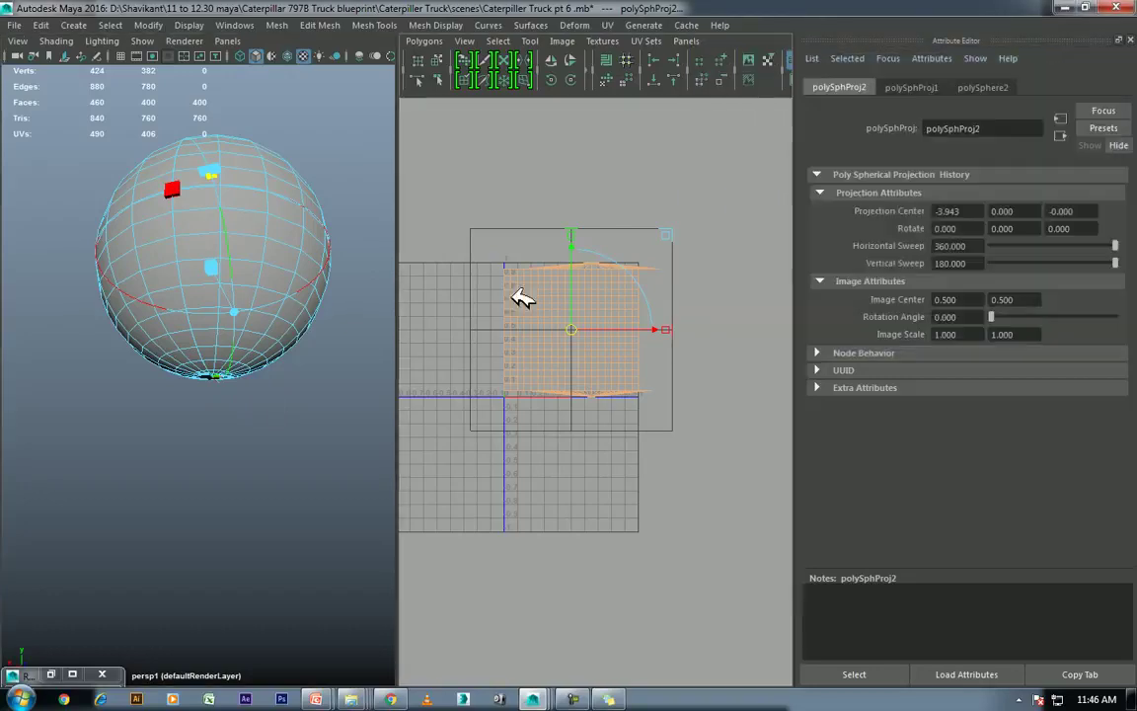
Step: Select the sphere's top row of edges and cut the UVs along that seam
{"action": "right_click_drag", "start_coordinate": [227, 213], "coordinate": [286, 189]}
{"action": "scroll", "coordinate": [651, 271], "scroll_direction": "up", "scroll_amount": 3}
{"action": "right_click_drag", "start_coordinate": [640, 197], "coordinate": [649, 89]}
{"action": "left_click_drag", "start_coordinate": [678, 205], "coordinate": [637, 247]}
{"action": "right_click_drag", "start_coordinate": [749, 208], "coordinate": [654, 204], "text": "shift"}
{"action": "middle_click_drag", "start_coordinate": [612, 378], "coordinate": [612, 201], "text": "alt"}
{"action": "mouse_move", "coordinate": [674, 453]}
{"action": "right_mouse_down"}
{"action": "mouse_move", "coordinate": [694, 326]}
{"action": "mouse_move", "coordinate": [673, 426]}
{"action": "right_mouse_up"}
Step: Cut the UVs along the bottom edge loop and show shell borders as thick lines
{"action": "double_click", "coordinate": [600, 396]}
{"action": "right_click_drag", "start_coordinate": [666, 364], "coordinate": [546, 375], "text": "shift"}
{"action": "middle_click_drag", "start_coordinate": [546, 375], "coordinate": [617, 475], "text": "alt"}
{"action": "right_click_drag", "start_coordinate": [612, 170], "coordinate": [610, 245], "text": "shift"}
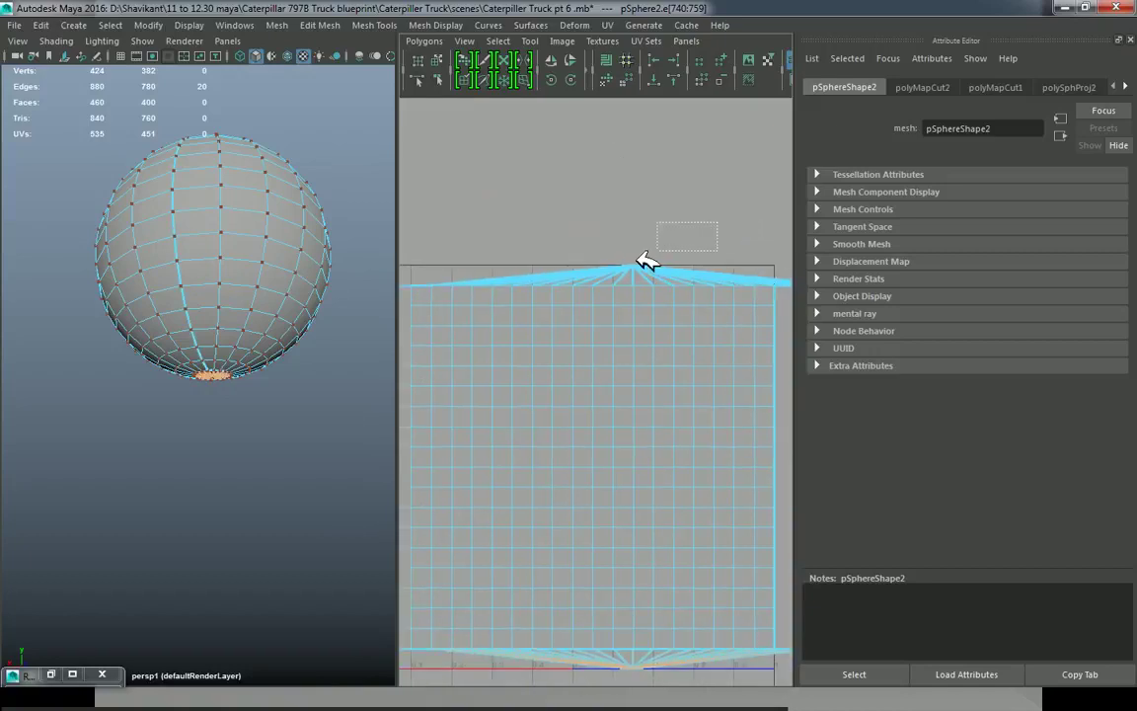
Step: Unfold the top and bottom pole fans into zigzag UV rows
{"action": "right_click_drag", "start_coordinate": [652, 291], "coordinate": [660, 215], "text": "shift"}
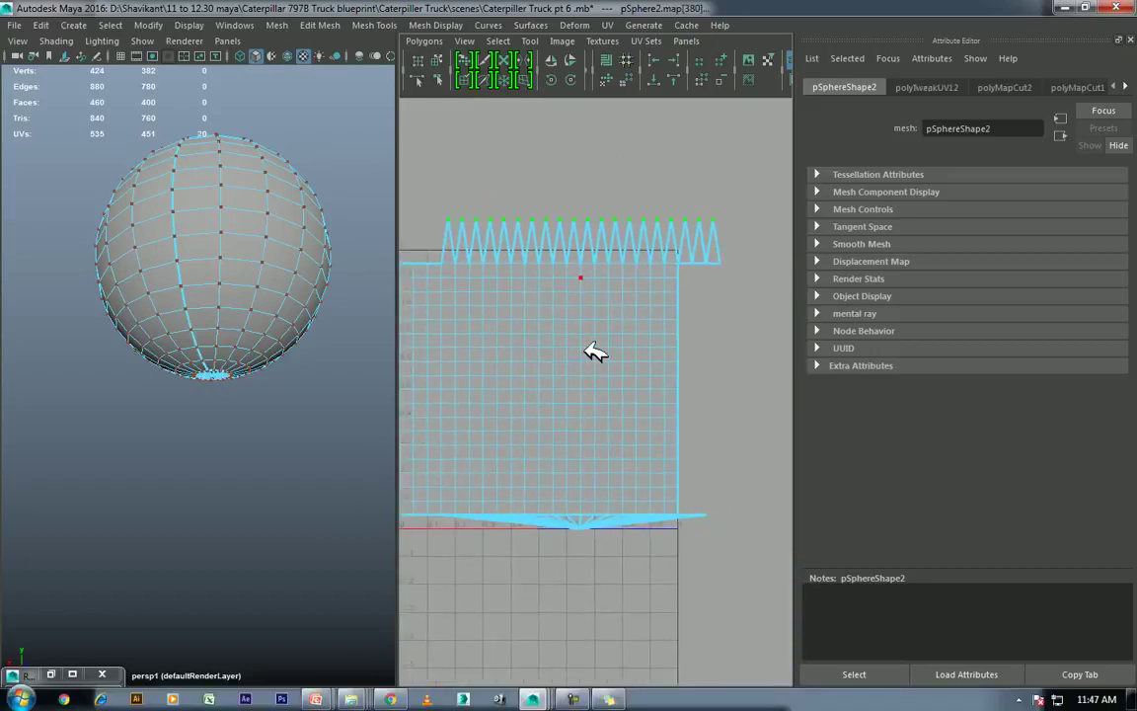
{"action": "middle_click_drag", "start_coordinate": [591, 355], "coordinate": [654, 472], "text": "alt"}
{"action": "left_click", "coordinate": [583, 405]}
{"action": "mouse_move", "coordinate": [590, 284]}
{"action": "right_mouse_down", "text": "shift"}
{"action": "mouse_move", "coordinate": [680, 436]}
{"action": "mouse_move", "coordinate": [604, 436]}
{"action": "right_mouse_up", "text": "shift"}
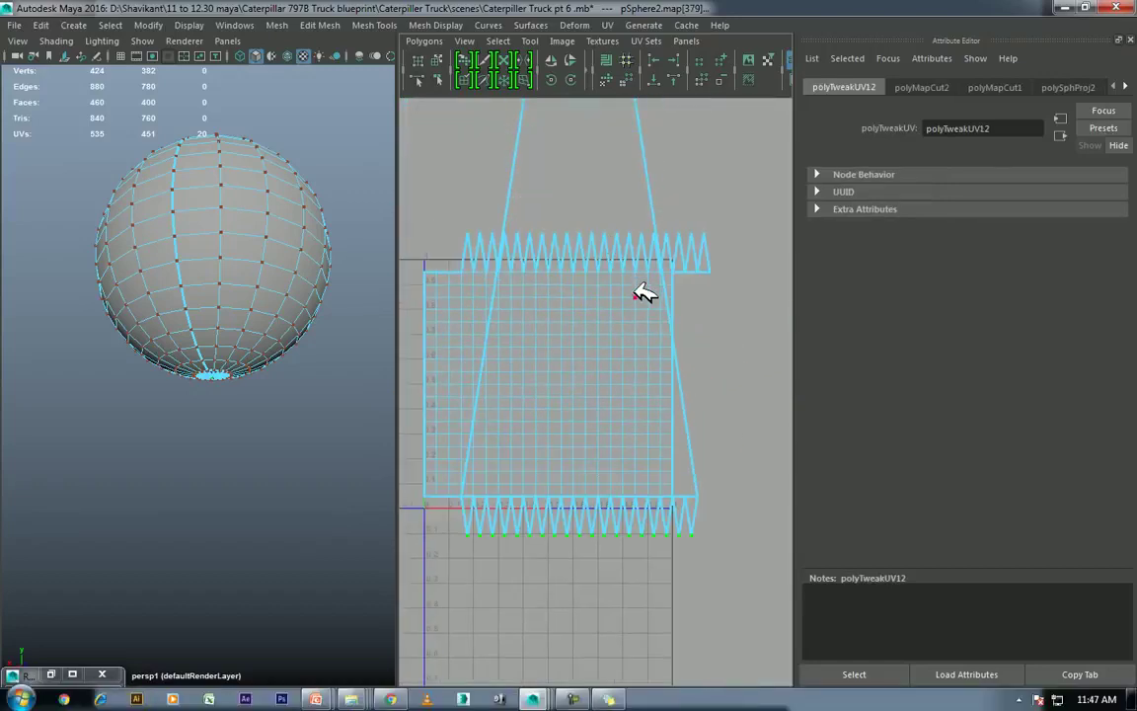
Step: Merge the loose corner UV into the shell at its top-left corner
{"action": "right_click_drag", "start_coordinate": [400, 280], "coordinate": [667, 284], "text": "alt"}
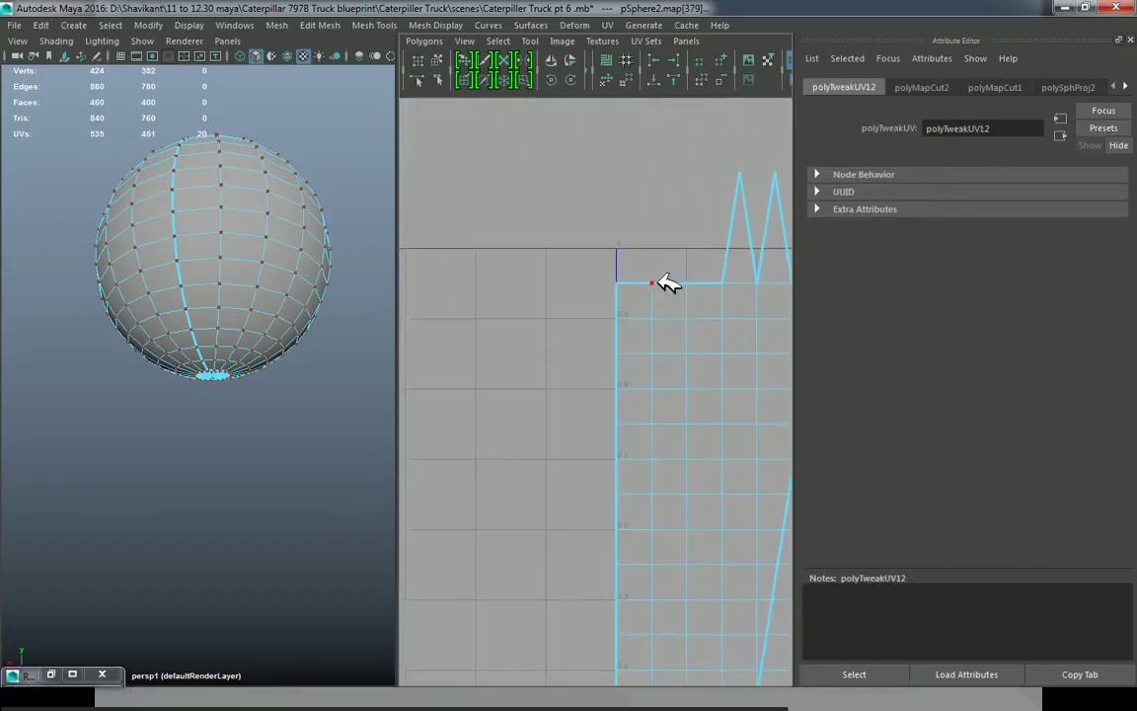
{"action": "left_click_drag", "start_coordinate": [698, 263], "coordinate": [649, 292]}
{"action": "left_click", "coordinate": [702, 318]}
{"action": "right_click_drag", "start_coordinate": [724, 326], "coordinate": [490, 293], "text": "alt"}
{"action": "mouse_move", "coordinate": [490, 292]}
{"action": "middle_mouse_down", "text": "alt"}
{"action": "mouse_move", "coordinate": [654, 419]}
{"action": "mouse_move", "coordinate": [441, 336]}
{"action": "middle_mouse_up", "text": "alt"}
{"action": "scroll", "coordinate": [441, 335], "scroll_direction": "up", "scroll_amount": 2}
{"action": "scroll", "coordinate": [586, 378], "scroll_direction": "up", "scroll_amount": 3}
{"action": "scroll", "coordinate": [655, 368], "scroll_direction": "up", "scroll_amount": 2}
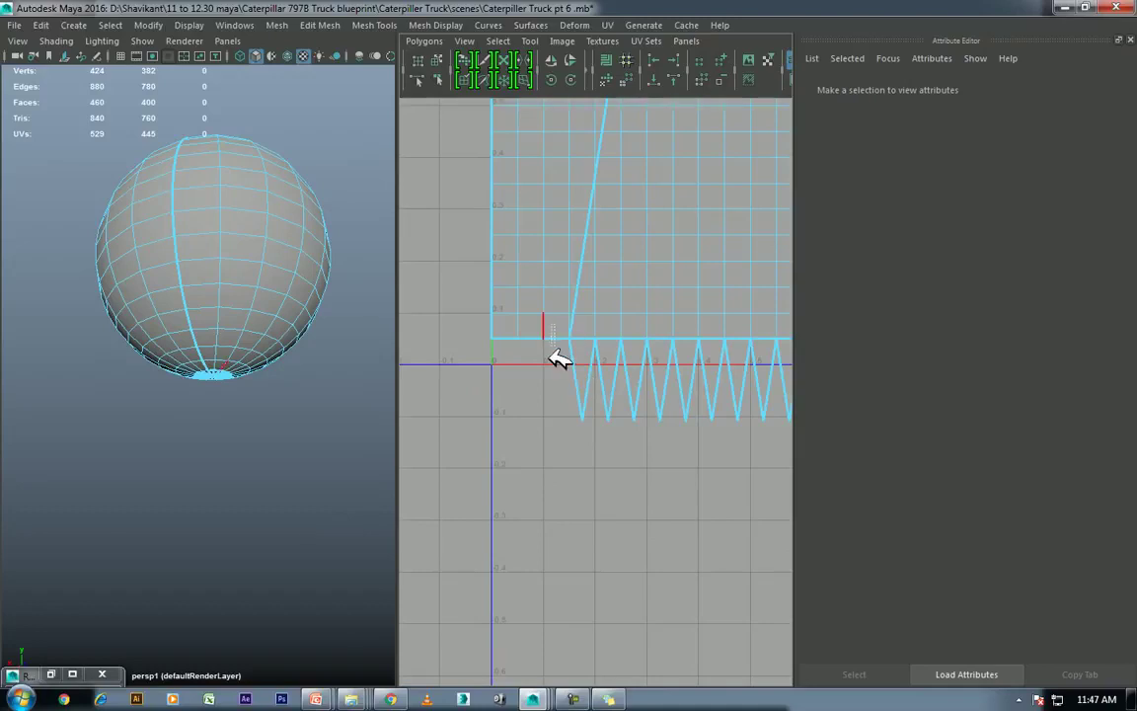
Step: Check the edge at the shell's bottom-left corner, then frame the triangle shell
{"action": "left_click", "coordinate": [558, 358]}
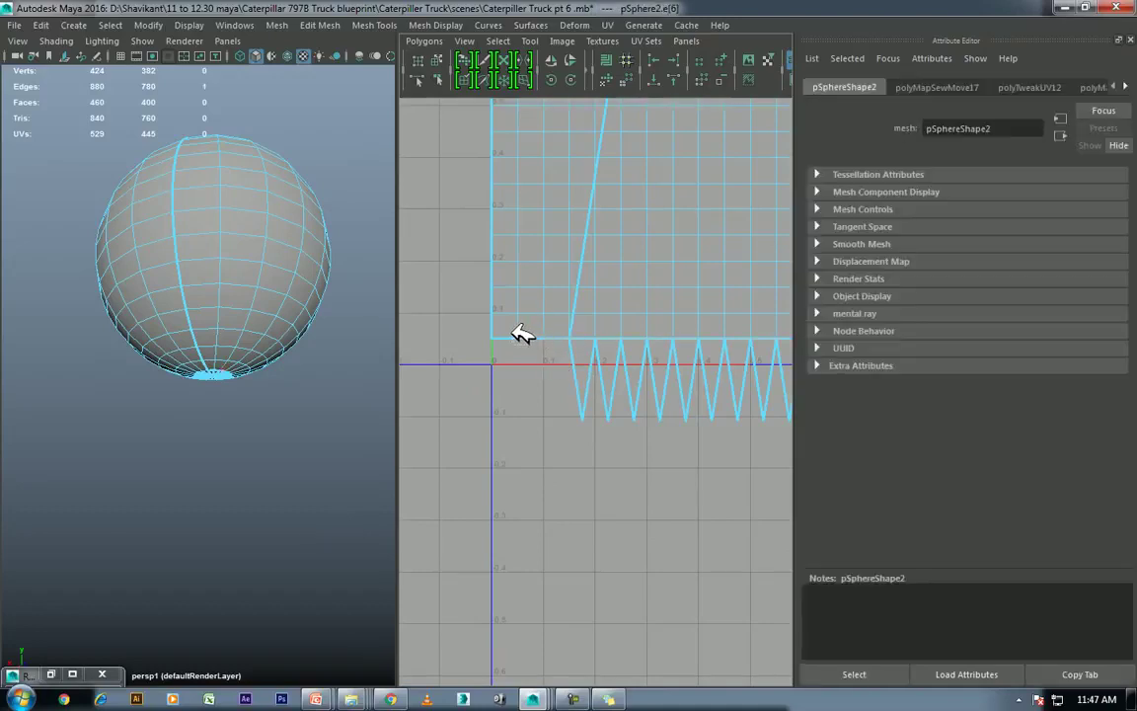
{"action": "left_click", "coordinate": [578, 296]}
{"action": "scroll", "coordinate": [605, 373], "scroll_direction": "down", "scroll_amount": 2}
{"action": "scroll", "coordinate": [622, 360], "scroll_direction": "down", "scroll_amount": 2}
{"action": "middle_click_drag", "start_coordinate": [630, 353], "coordinate": [606, 489], "text": "alt"}
{"action": "scroll", "coordinate": [632, 385], "scroll_direction": "down", "scroll_amount": 2}
Step: Select UVs in point mode and shrink the selection near the triangle shell
{"action": "key", "text": "F9"}
{"action": "middle_click_drag", "start_coordinate": [680, 193], "coordinate": [587, 312], "text": "alt"}
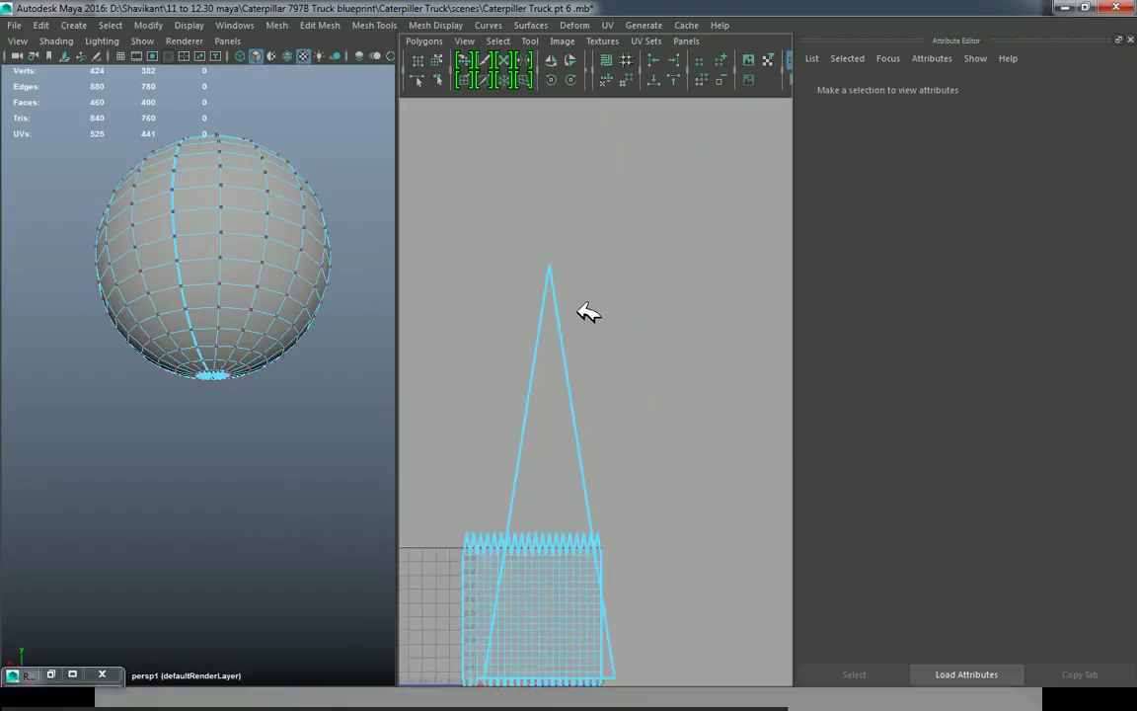
{"action": "left_click", "coordinate": [548, 375]}
{"action": "mouse_move", "coordinate": [647, 388]}
{"action": "middle_mouse_down", "text": "alt"}
{"action": "mouse_move", "coordinate": [559, 338]}
{"action": "mouse_move", "coordinate": [638, 296]}
{"action": "mouse_move", "coordinate": [617, 421]}
{"action": "middle_mouse_up", "text": "alt"}
{"action": "scroll", "coordinate": [553, 397], "scroll_direction": "up", "scroll_amount": 3}
{"action": "scroll", "coordinate": [553, 400], "scroll_direction": "up", "scroll_amount": 2}
{"action": "scroll", "coordinate": [609, 315], "scroll_direction": "down", "scroll_amount": 2}
{"action": "scroll", "coordinate": [617, 422], "scroll_direction": "up", "scroll_amount": 2}
{"action": "scroll", "coordinate": [617, 422], "scroll_direction": "down", "scroll_amount": 5}
{"action": "left_click_drag", "start_coordinate": [636, 181], "coordinate": [590, 246]}
{"action": "scroll", "coordinate": [685, 329], "scroll_direction": "up", "scroll_amount": 3}
{"action": "scroll", "coordinate": [667, 306], "scroll_direction": "down", "scroll_amount": 1}
{"action": "middle_click_drag", "start_coordinate": [666, 306], "coordinate": [666, 405], "text": "alt"}
Step: Rotate the pole triangle shell upside down and move it below the zigzag strip
{"action": "left_click", "coordinate": [507, 74]}
{"action": "left_click", "coordinate": [507, 74]}
{"action": "left_click", "coordinate": [507, 74]}
{"action": "left_click", "coordinate": [507, 74]}
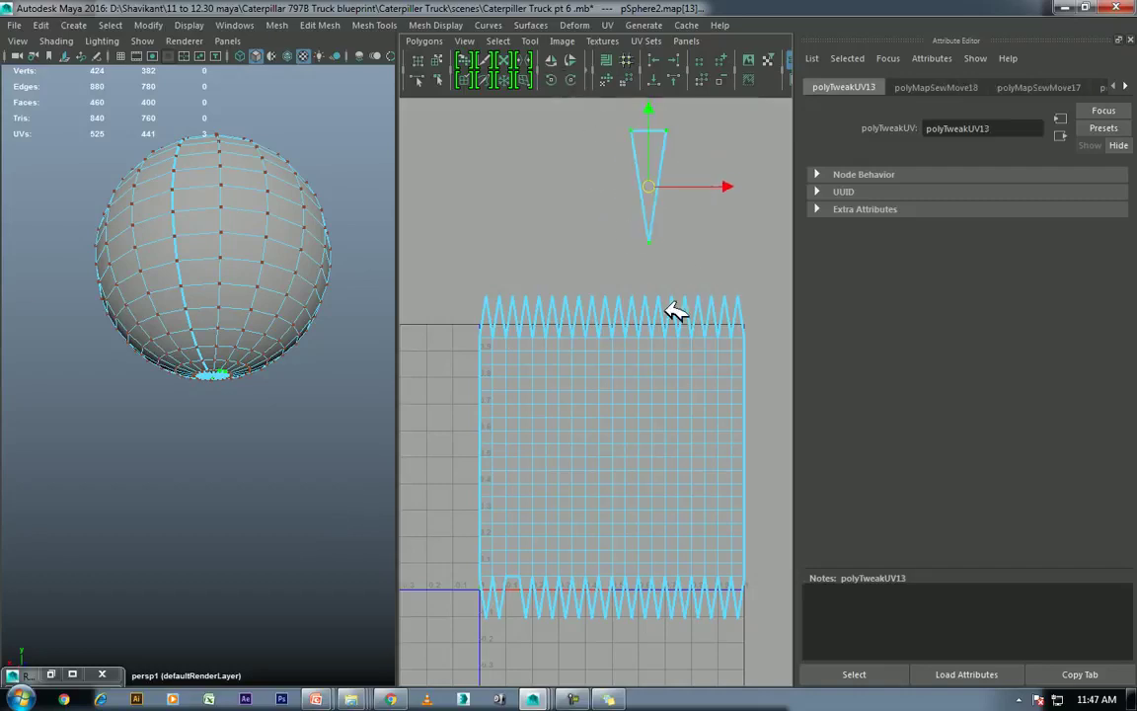
{"action": "middle_click_drag", "start_coordinate": [674, 311], "coordinate": [653, 261], "text": "alt"}
{"action": "left_click_drag", "start_coordinate": [632, 135], "coordinate": [516, 609]}
{"action": "scroll", "coordinate": [592, 494], "scroll_direction": "up", "scroll_amount": 5}
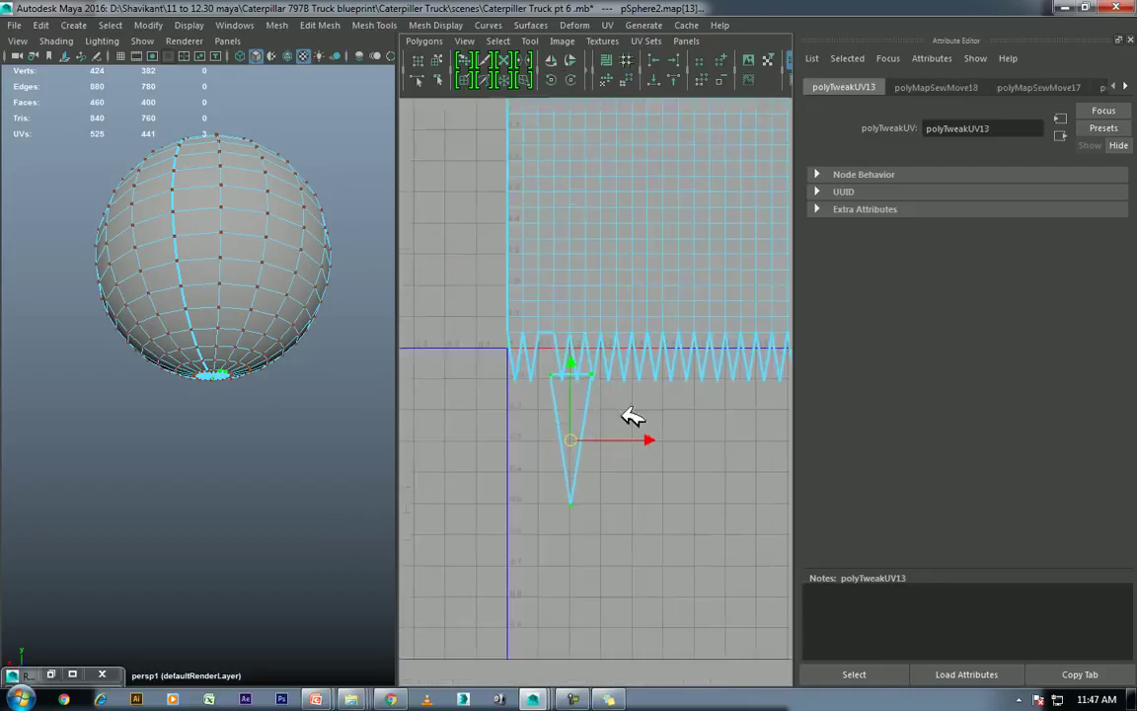
Step: Shrink the triangle shell and move it up into the zigzag strip
{"action": "key", "text": "r"}
{"action": "left_click_drag", "start_coordinate": [549, 493], "coordinate": [533, 516]}
{"action": "key", "text": "w"}
{"action": "mouse_move", "coordinate": [523, 472]}
{"action": "left_mouse_down"}
{"action": "mouse_move", "coordinate": [496, 367]}
{"action": "mouse_move", "coordinate": [485, 381]}
{"action": "mouse_move", "coordinate": [503, 326]}
{"action": "left_mouse_up"}
{"action": "key", "text": "r"}
{"action": "key", "text": "w"}
{"action": "key", "text": "r"}
{"action": "key", "text": "w"}
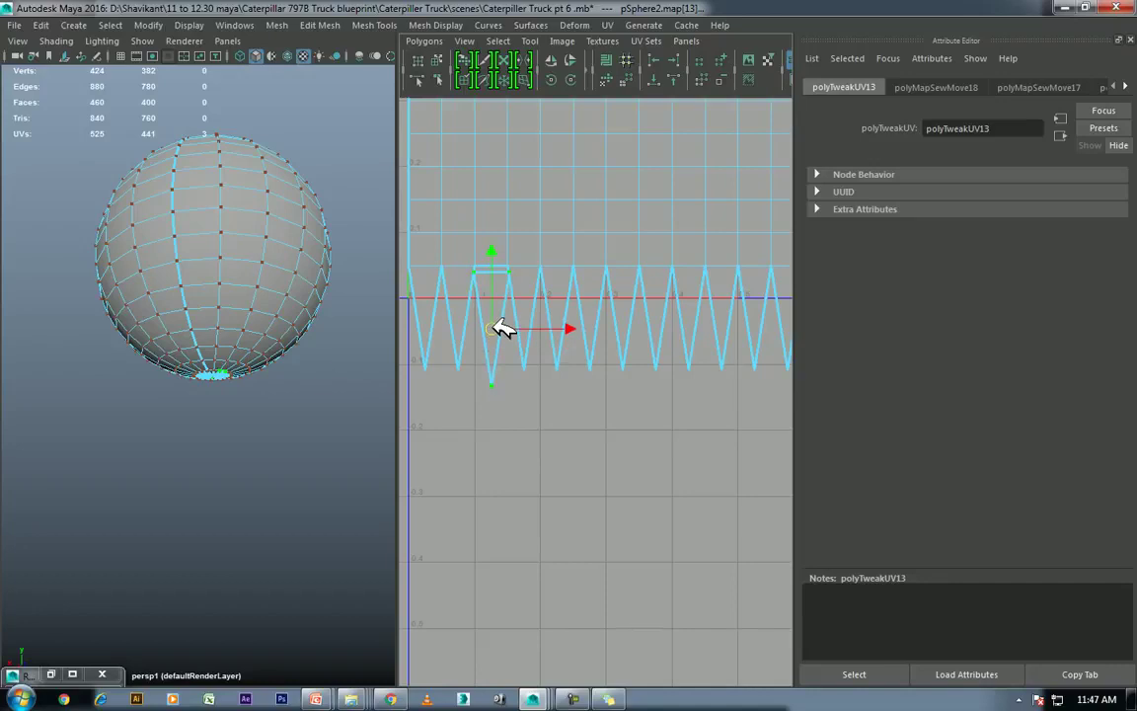
{"action": "key", "text": "r"}
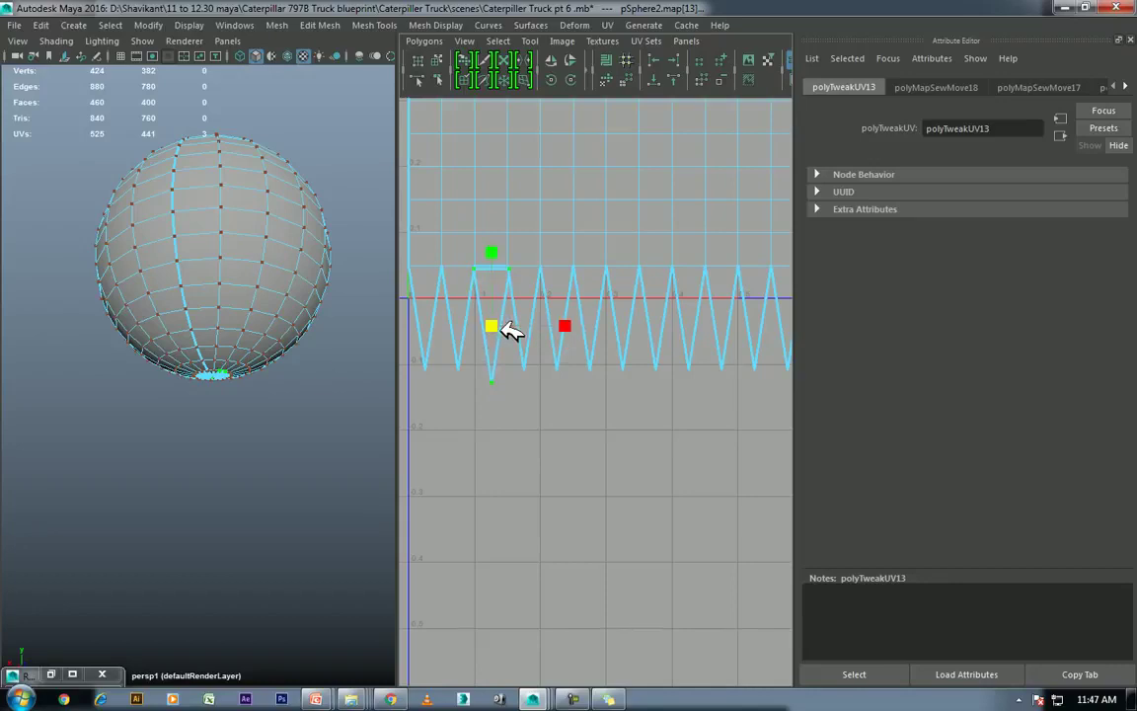
{"action": "left_click_drag", "start_coordinate": [501, 327], "coordinate": [495, 329]}
Step: Merge the overlapping UVs at the triangle's tip and select the top UV row
{"action": "right_click_drag", "start_coordinate": [521, 363], "coordinate": [706, 467], "text": "alt"}
{"action": "left_click_drag", "start_coordinate": [556, 291], "coordinate": [542, 307]}
{"action": "right_click_drag", "start_coordinate": [548, 314], "coordinate": [583, 240], "text": "shift"}
{"action": "scroll", "coordinate": [690, 418], "scroll_direction": "down", "scroll_amount": 3}
{"action": "scroll", "coordinate": [579, 418], "scroll_direction": "down", "scroll_amount": 3}
{"action": "right_click_drag", "start_coordinate": [585, 311], "coordinate": [619, 298]}
{"action": "left_click_drag", "start_coordinate": [739, 302], "coordinate": [423, 338]}
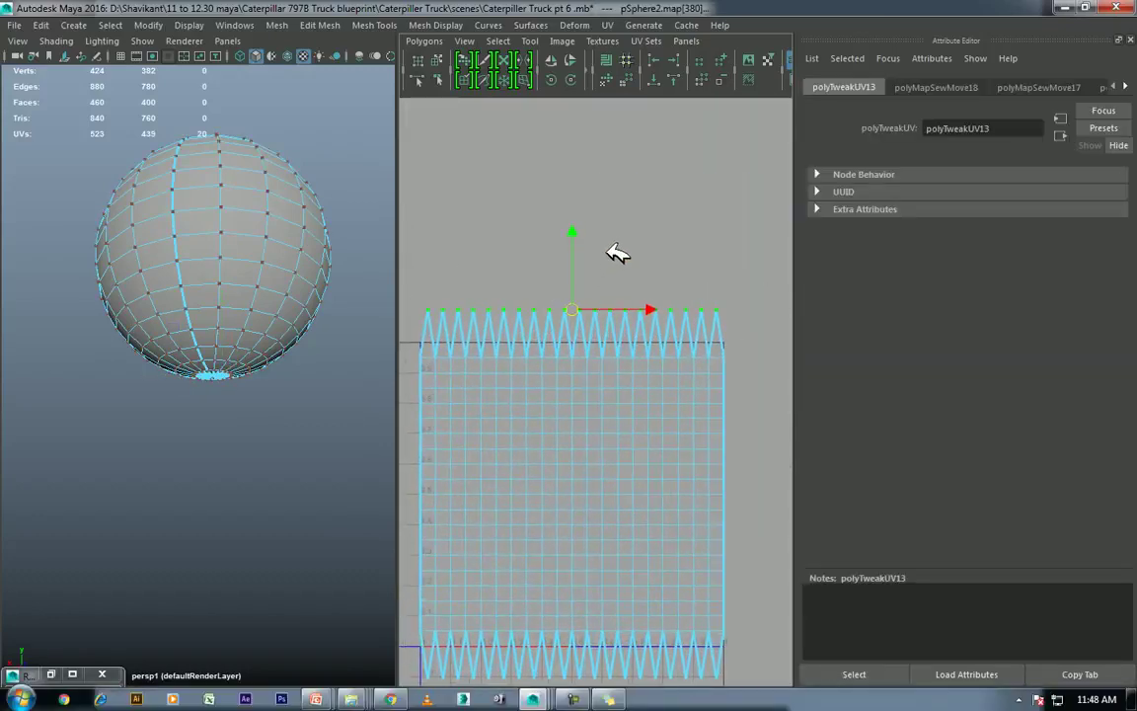
{"action": "key", "text": "ctrl+space"}
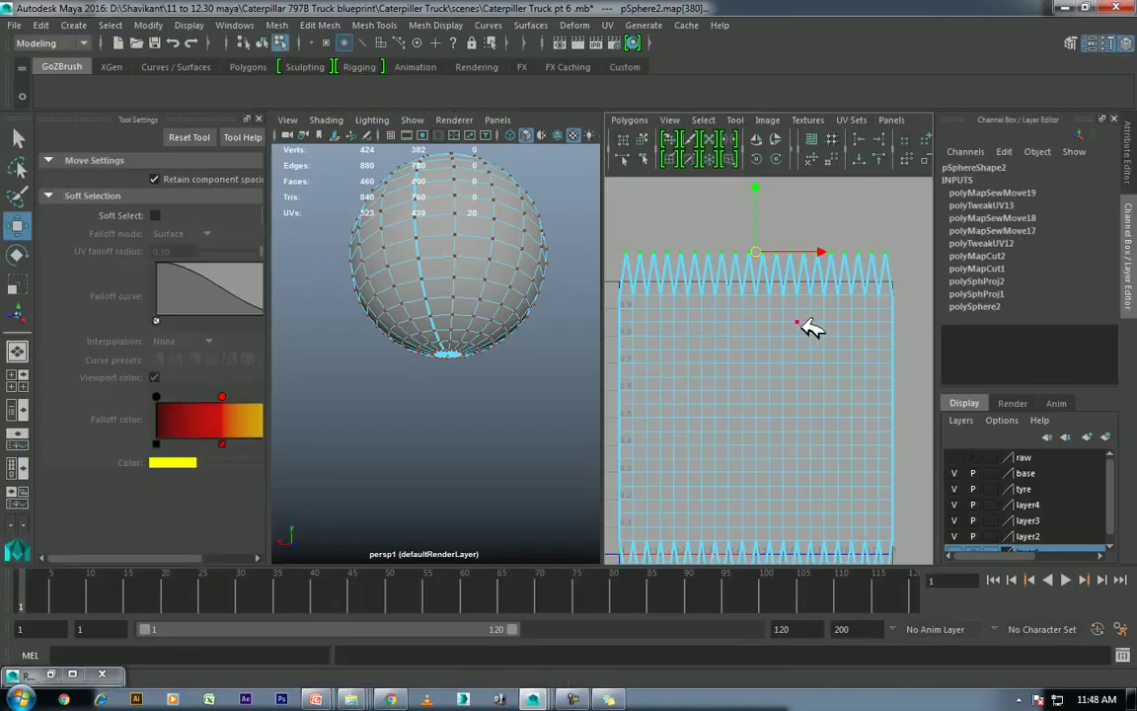
Step: Align the top zigzag row of UVs into a flat line
{"action": "key", "text": "ctrl+space"}
{"action": "left_click_drag", "start_coordinate": [758, 217], "coordinate": [761, 249]}
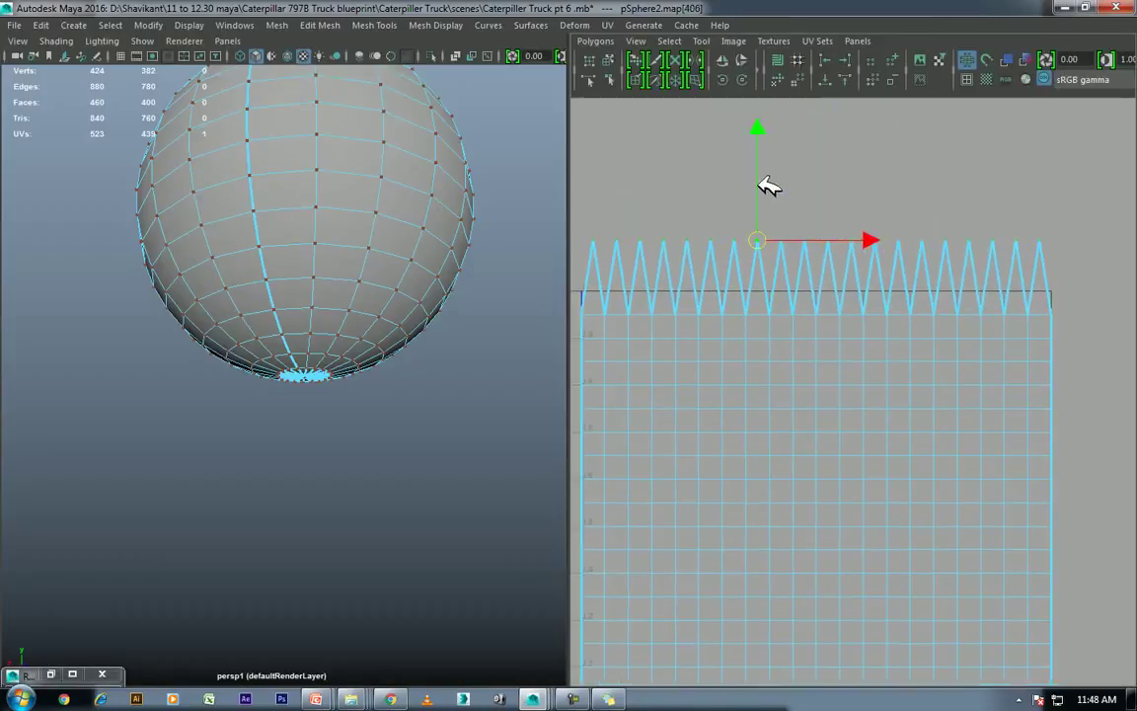
{"action": "left_click_drag", "start_coordinate": [766, 131], "coordinate": [763, 180]}
{"action": "left_click_drag", "start_coordinate": [1051, 213], "coordinate": [583, 306]}
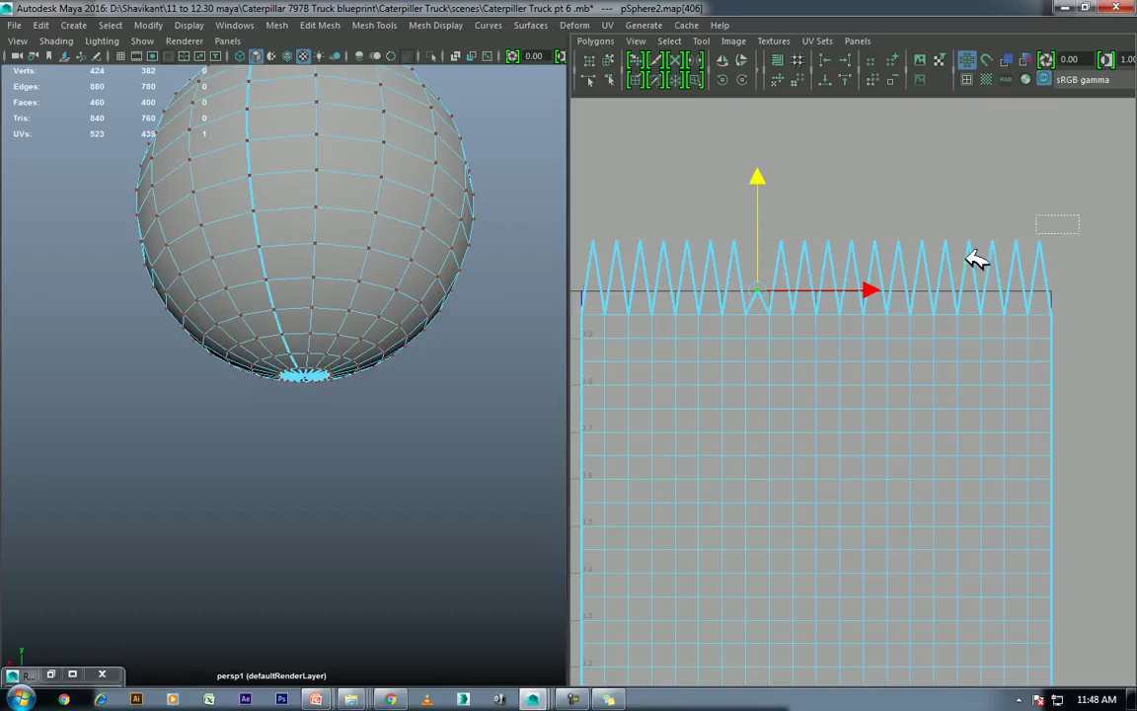
{"action": "left_click", "coordinate": [828, 77]}
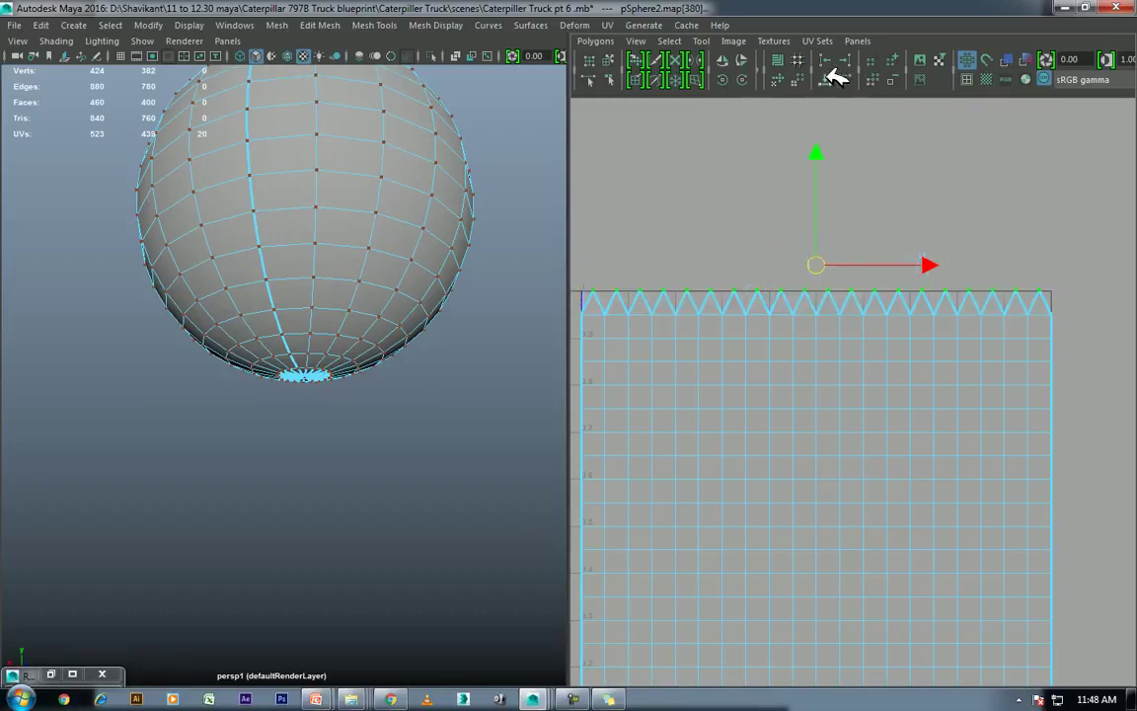
Step: Select the bottom zigzag UV row and move it up toward the shell edge
{"action": "middle_click_drag", "start_coordinate": [809, 447], "coordinate": [801, 261], "text": "alt"}
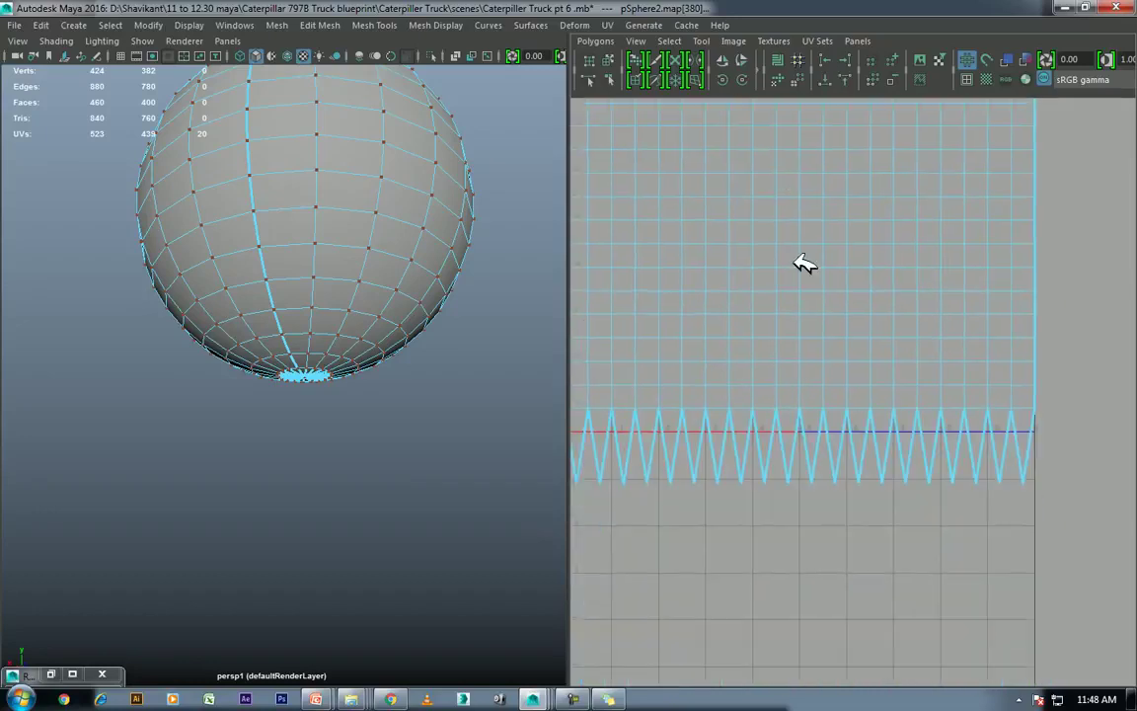
{"action": "middle_click_drag", "start_coordinate": [817, 435], "coordinate": [859, 405], "text": "alt"}
{"action": "left_click_drag", "start_coordinate": [1076, 376], "coordinate": [582, 419]}
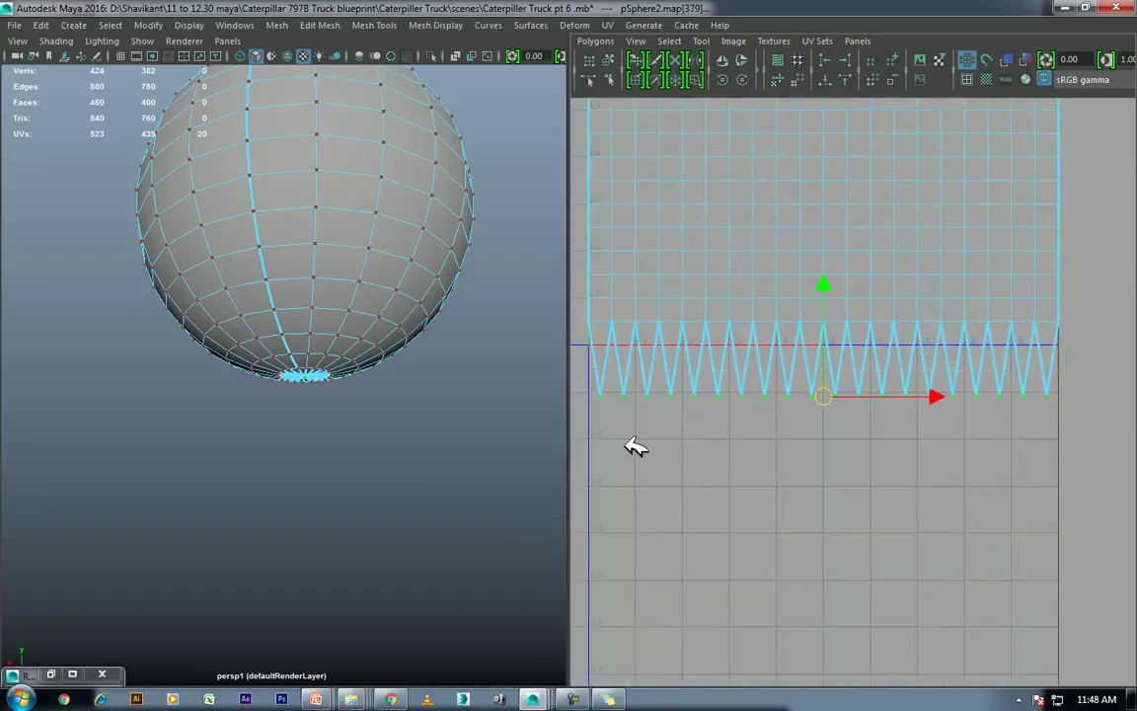
{"action": "left_click_drag", "start_coordinate": [824, 288], "coordinate": [823, 240]}
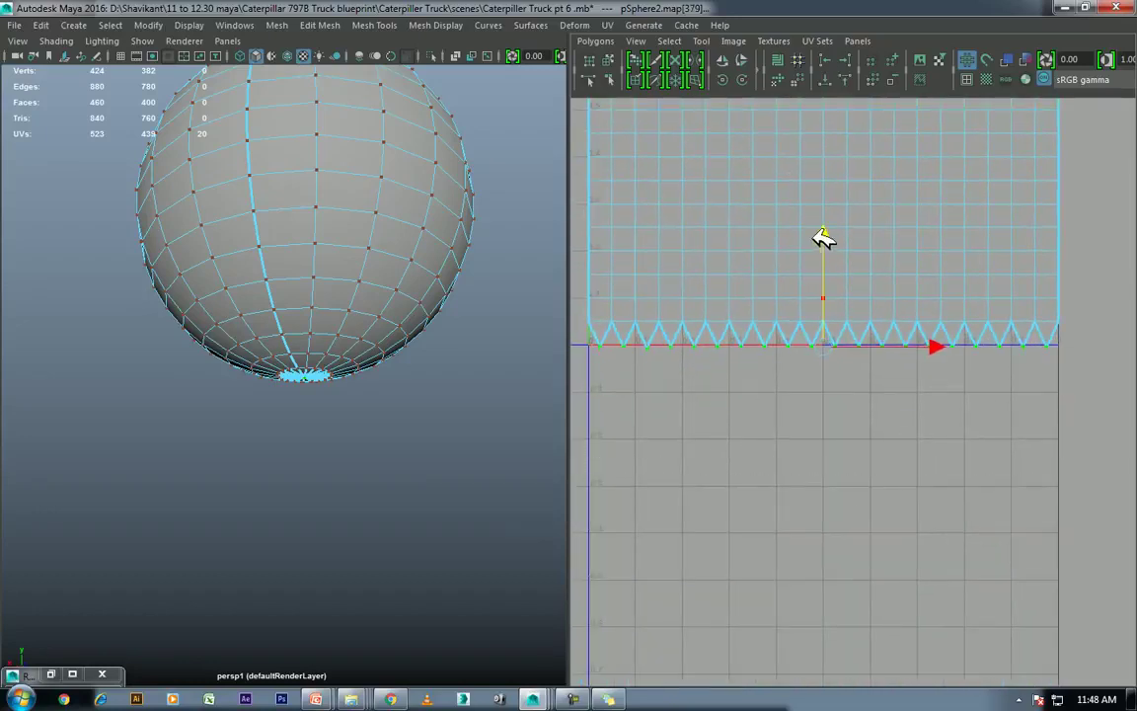
Step: Undo a stray bottom-row UV spike so the zigzag edge is even again
{"action": "left_click", "coordinate": [812, 342]}
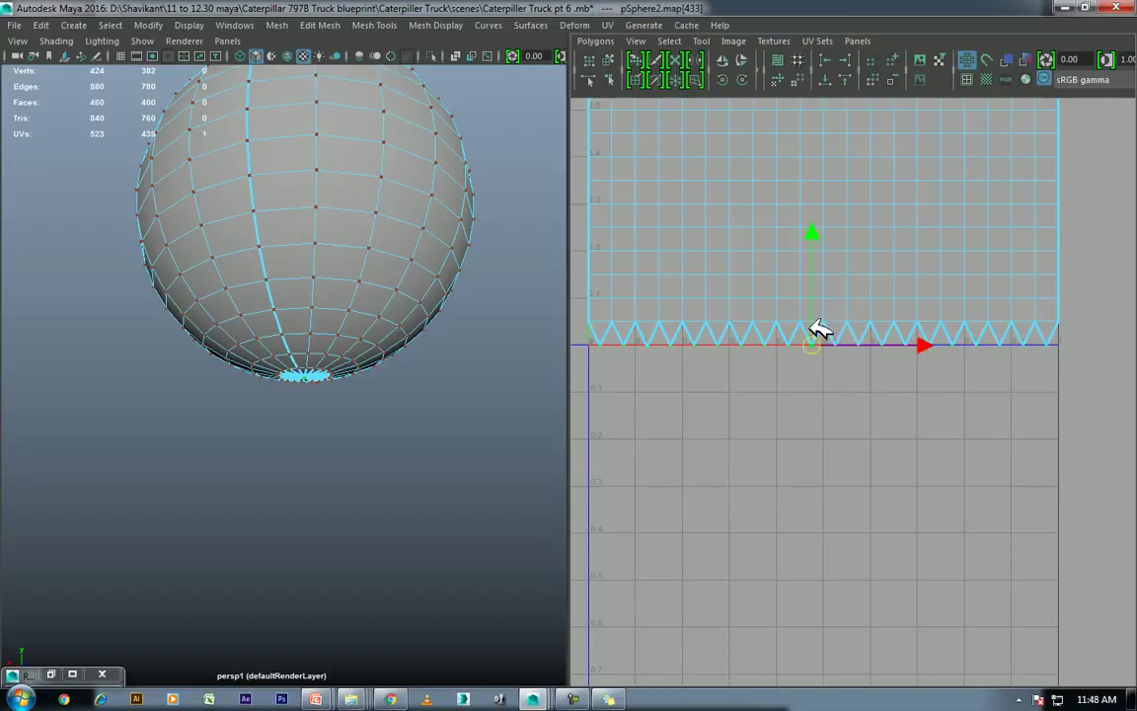
{"action": "left_click_drag", "start_coordinate": [819, 229], "coordinate": [817, 286]}
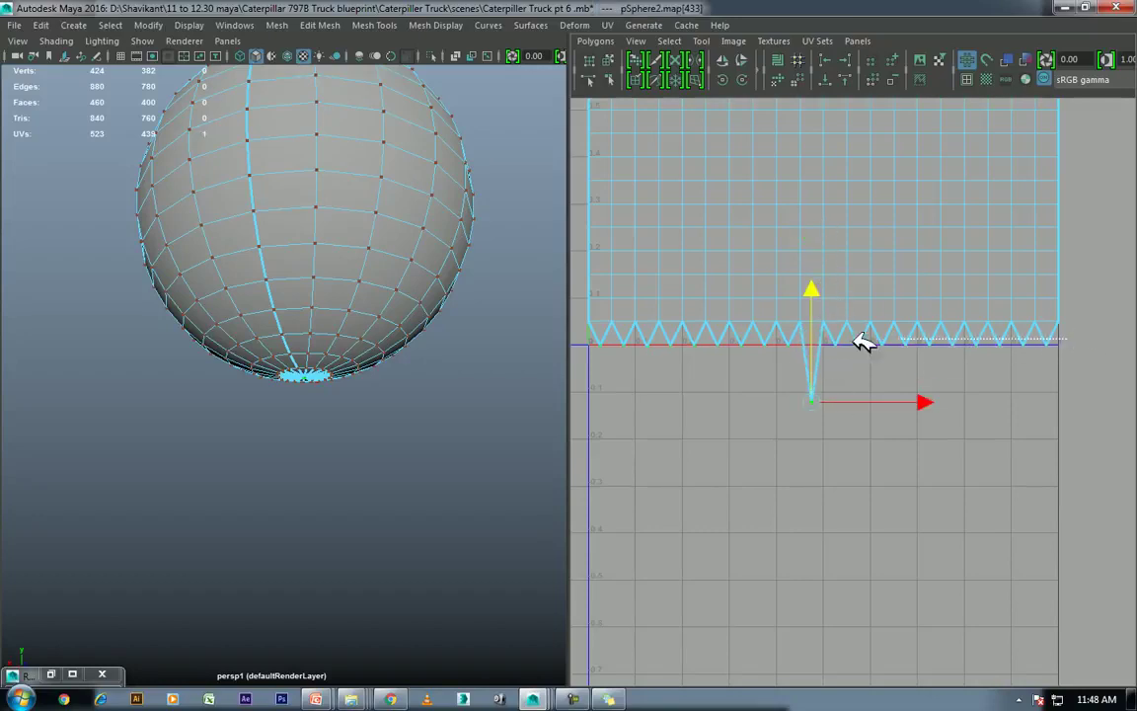
{"action": "key", "text": "ctrl+z"}
{"action": "key", "text": "ctrl+z"}
{"action": "key", "text": "shift+z"}
{"action": "left_click", "coordinate": [834, 81]}
{"action": "key", "text": "ctrl+z"}
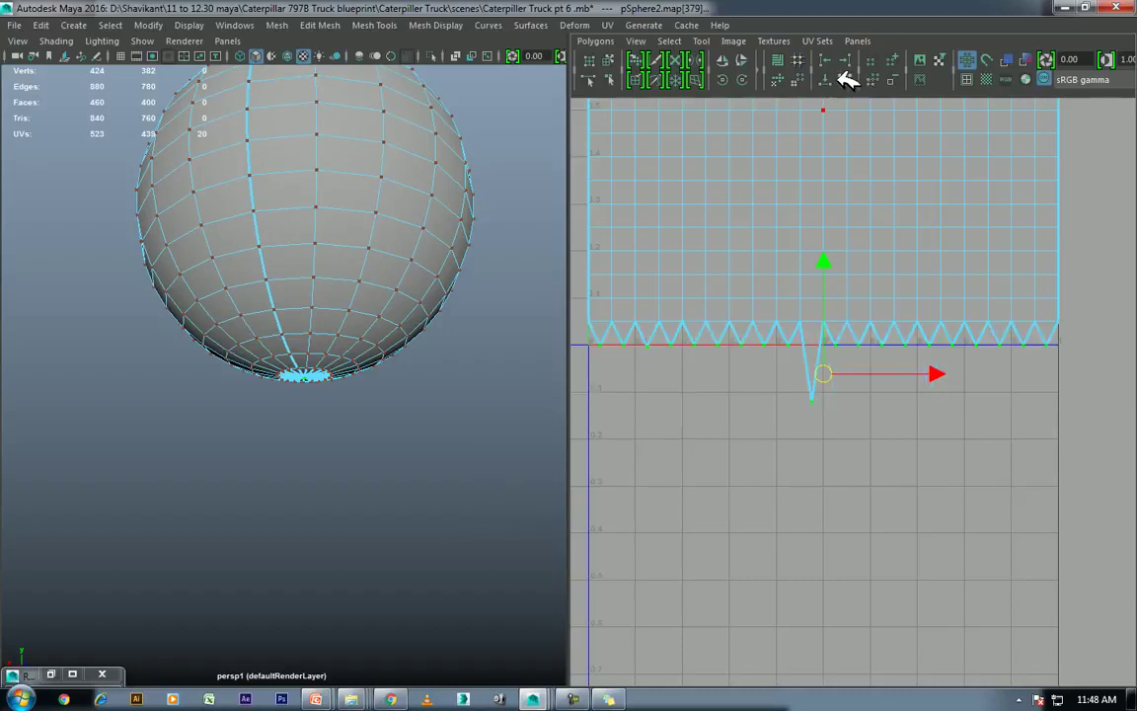
{"action": "key", "text": "ctrl+z"}
{"action": "mouse_move", "coordinate": [317, 279]}
{"action": "left_mouse_down", "text": "alt"}
{"action": "mouse_move", "coordinate": [345, 257]}
{"action": "mouse_move", "coordinate": [331, 287]}
{"action": "left_mouse_up", "text": "alt"}
{"action": "mouse_move", "coordinate": [351, 699]}
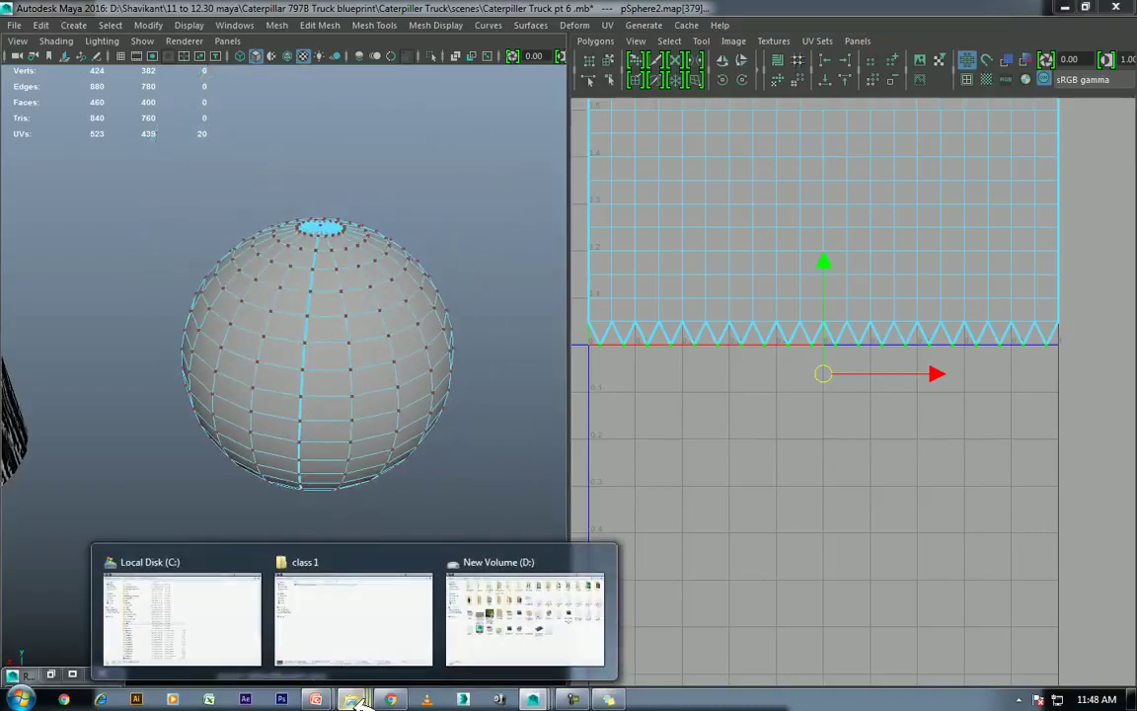
{"action": "left_click", "coordinate": [353, 617]}
{"action": "left_click", "coordinate": [395, 29]}
{"action": "double_click", "coordinate": [247, 118]}
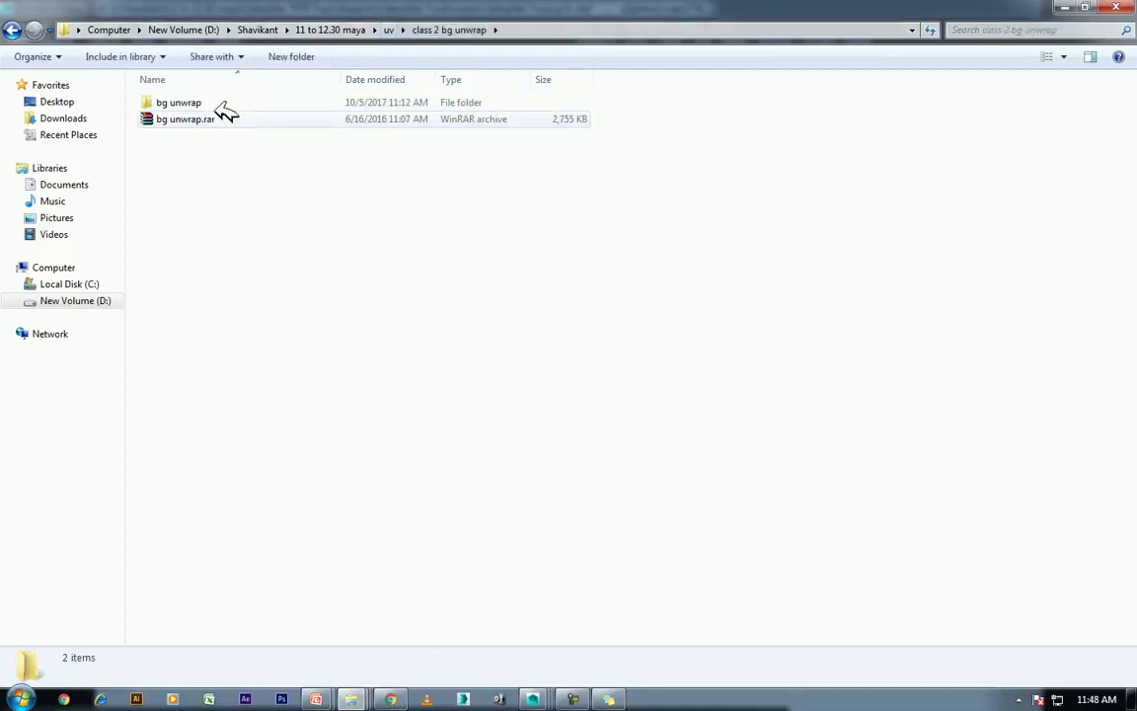
{"action": "double_click", "coordinate": [220, 103]}
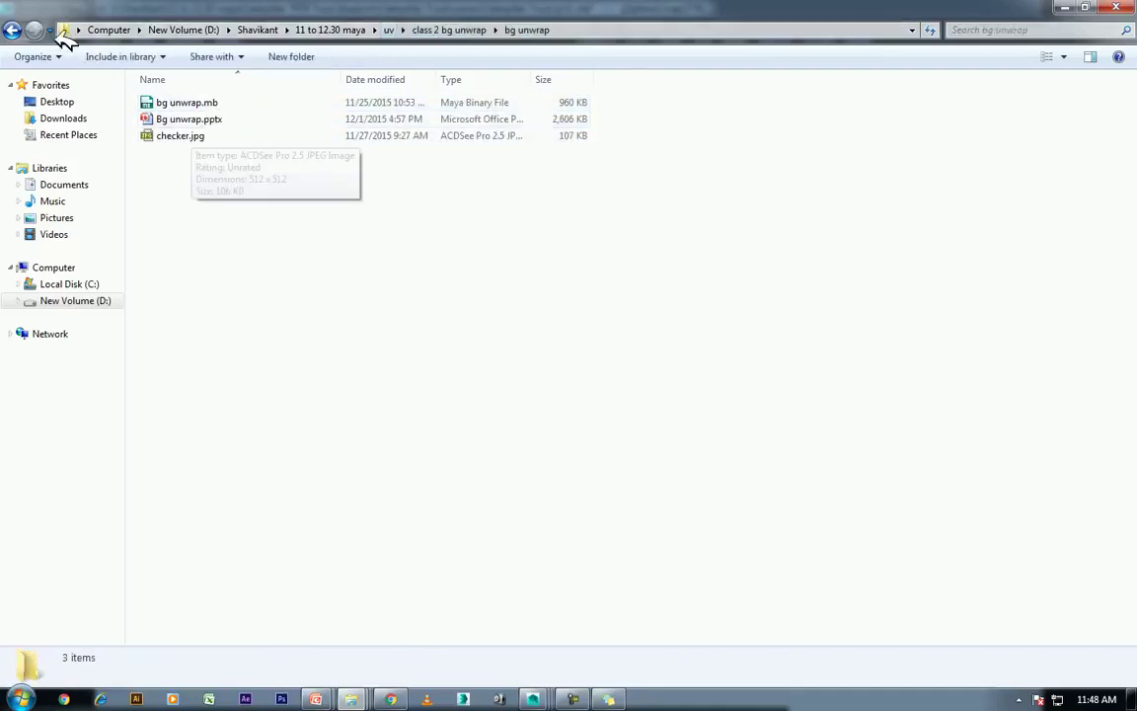
{"action": "left_click", "coordinate": [19, 30]}
{"action": "left_click", "coordinate": [19, 30]}
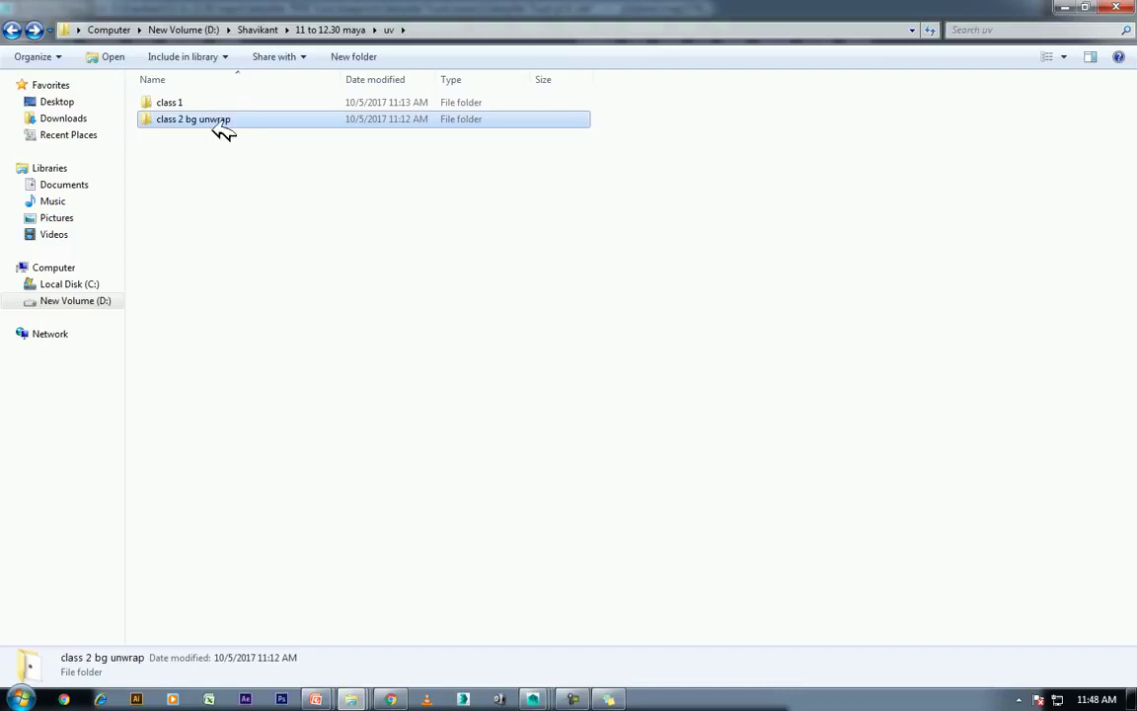
{"action": "left_click", "coordinate": [1115, 9]}
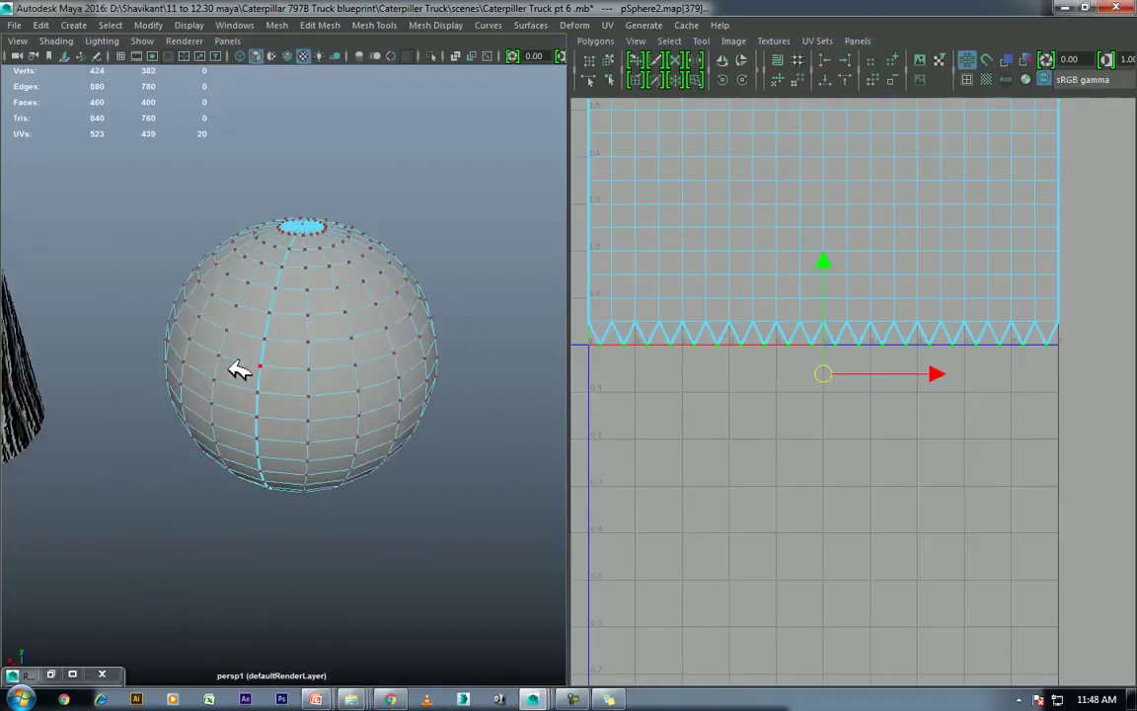
{"action": "right_click_drag", "start_coordinate": [307, 240], "coordinate": [464, 189]}
Step: Advance the slide show past the Method 2 globe screenshots to its end, then return to Maya
{"action": "key", "text": "alt+Tab"}
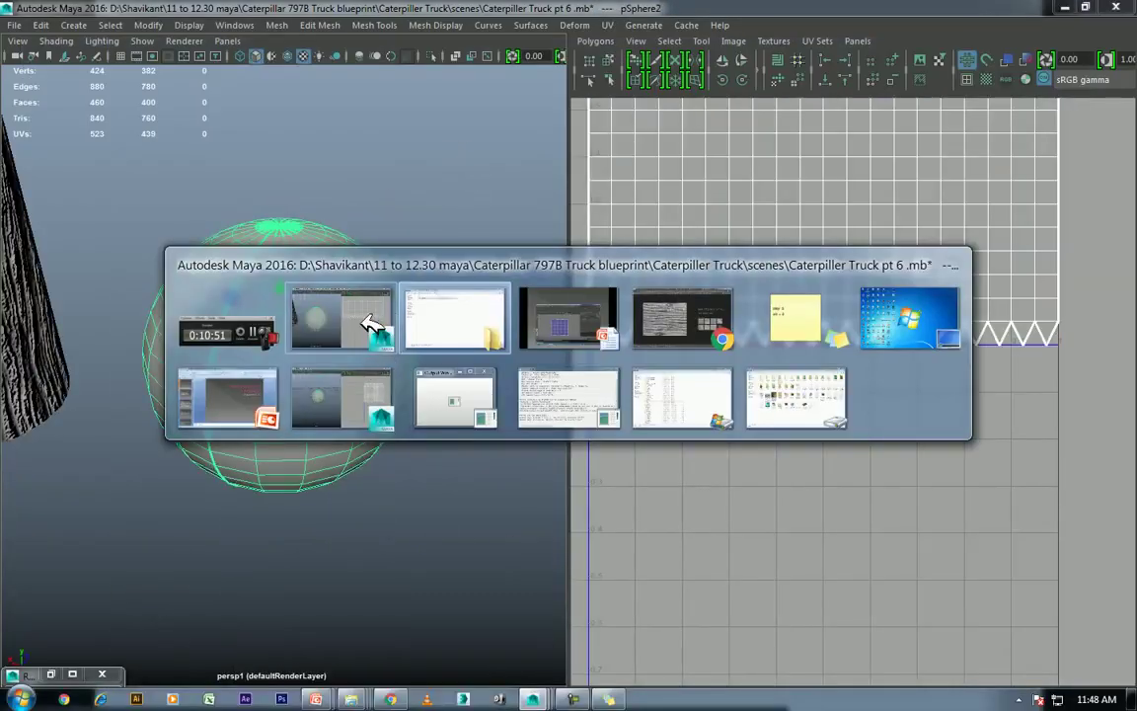
{"action": "left_click", "coordinate": [598, 329]}
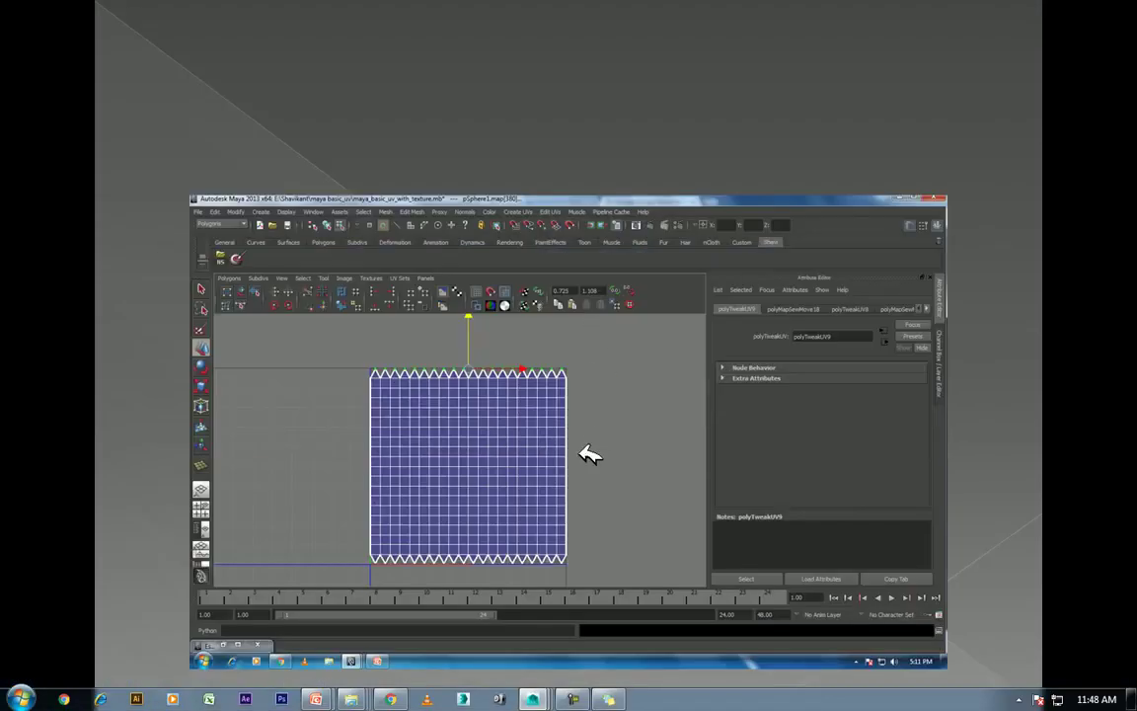
{"action": "left_click", "coordinate": [558, 387]}
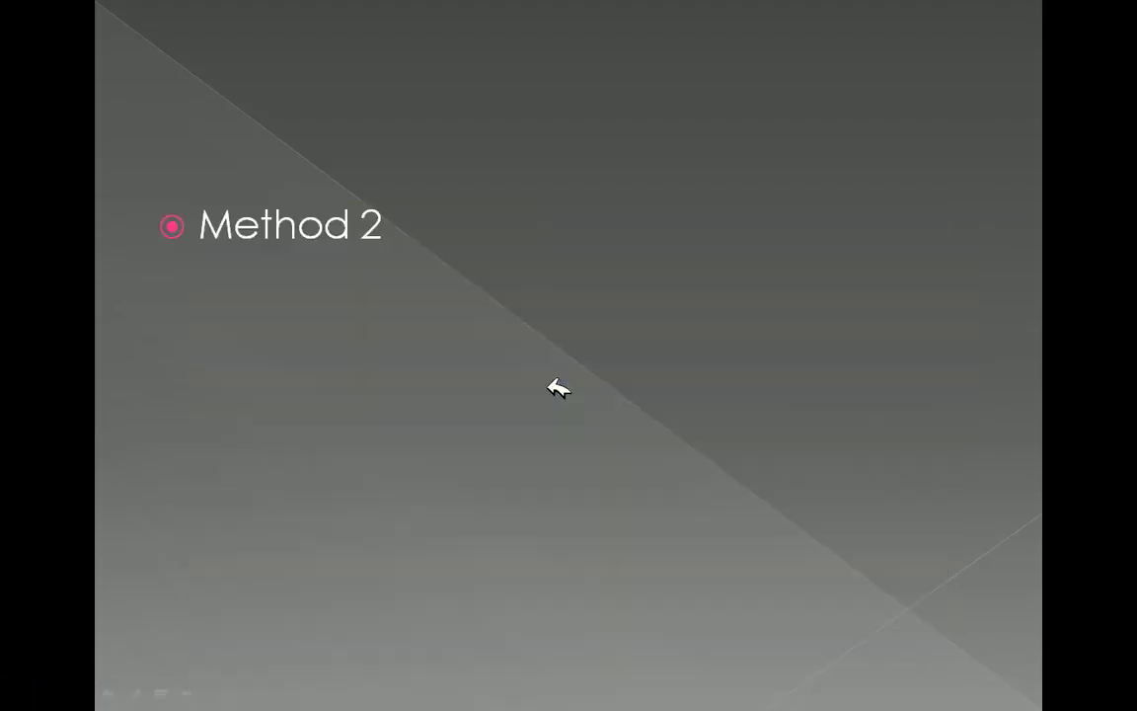
{"action": "left_click", "coordinate": [557, 387]}
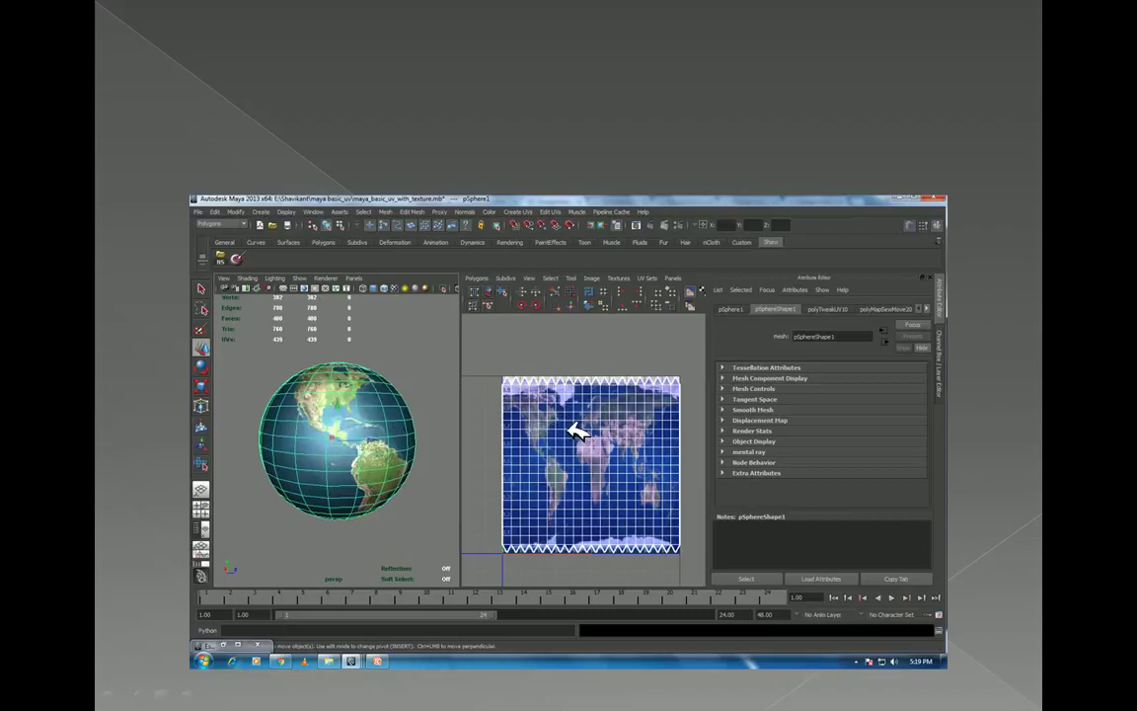
{"action": "left_click", "coordinate": [361, 426]}
{"action": "key", "text": "alt+Tab"}
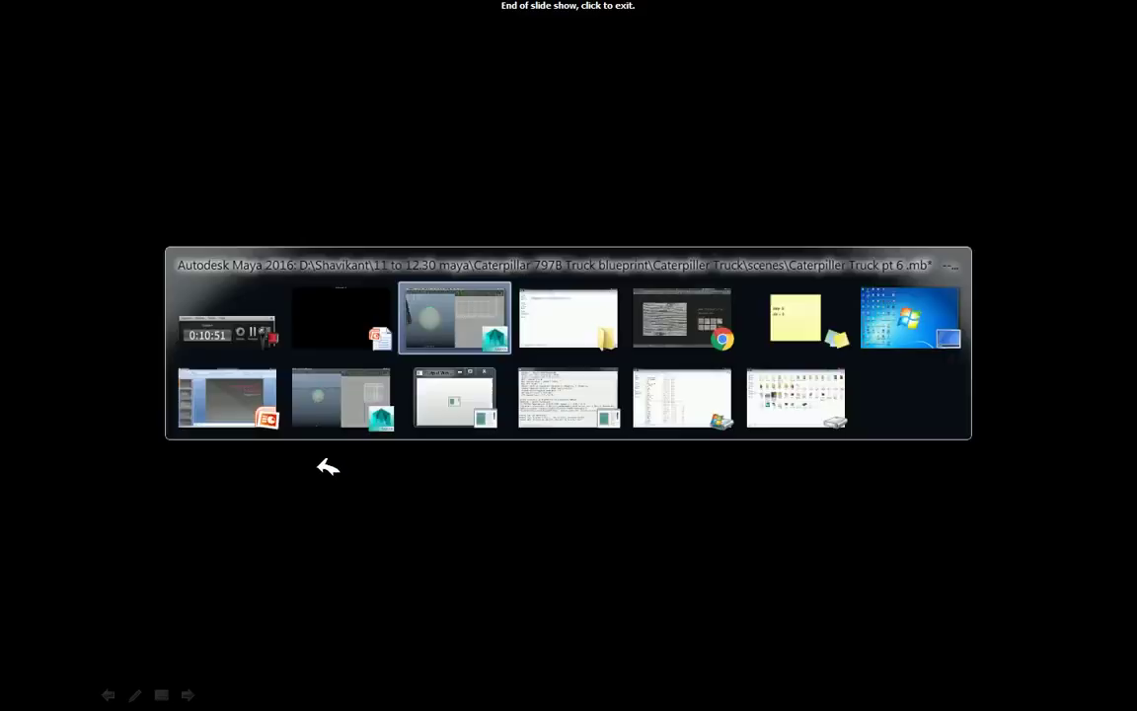